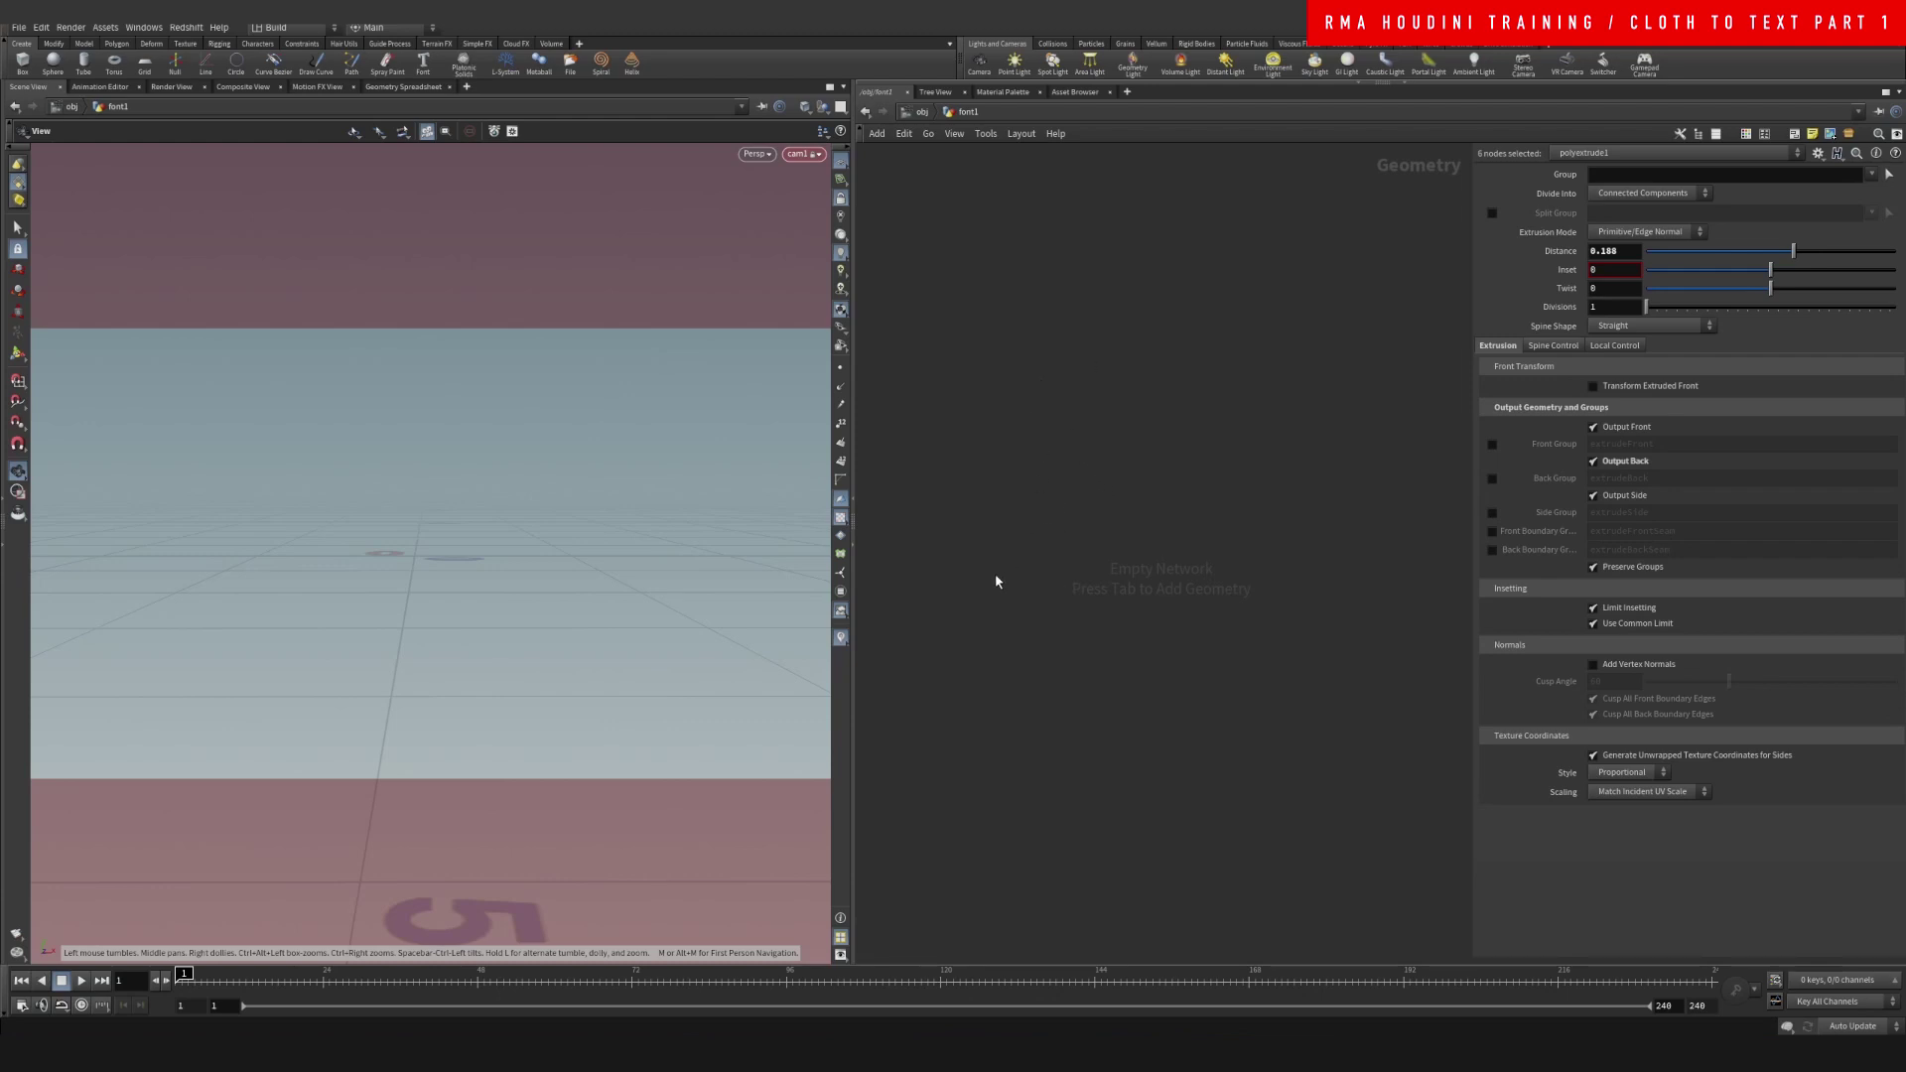
Delete the old font1 object at /obj and create a new Font node in its place
{"action": "left_click", "coordinate": [922, 114]}
{"action": "key", "text": "h"}
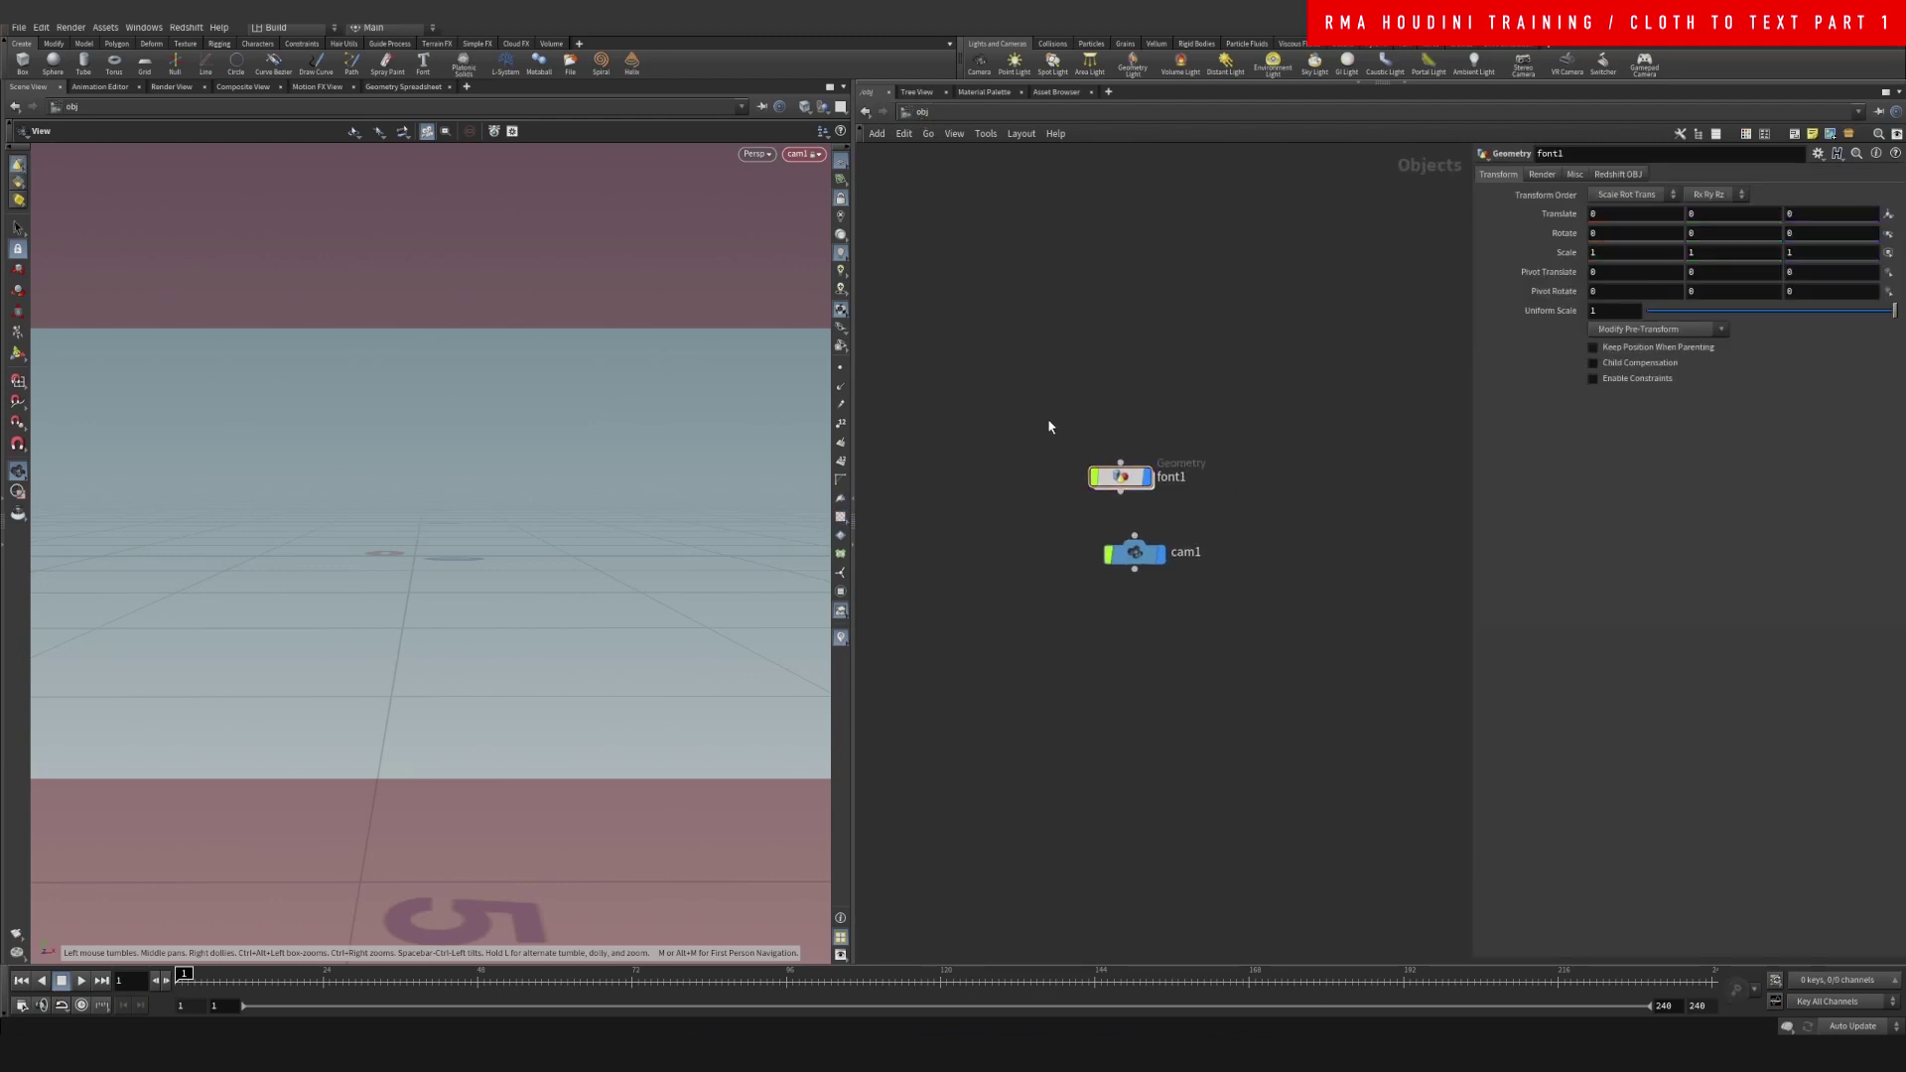
{"action": "key", "text": "Delete"}
{"action": "key", "text": "Tab"}
{"action": "type", "text": "font"}
{"action": "key", "text": "Return"}
{"action": "left_click", "coordinate": [1135, 470]}
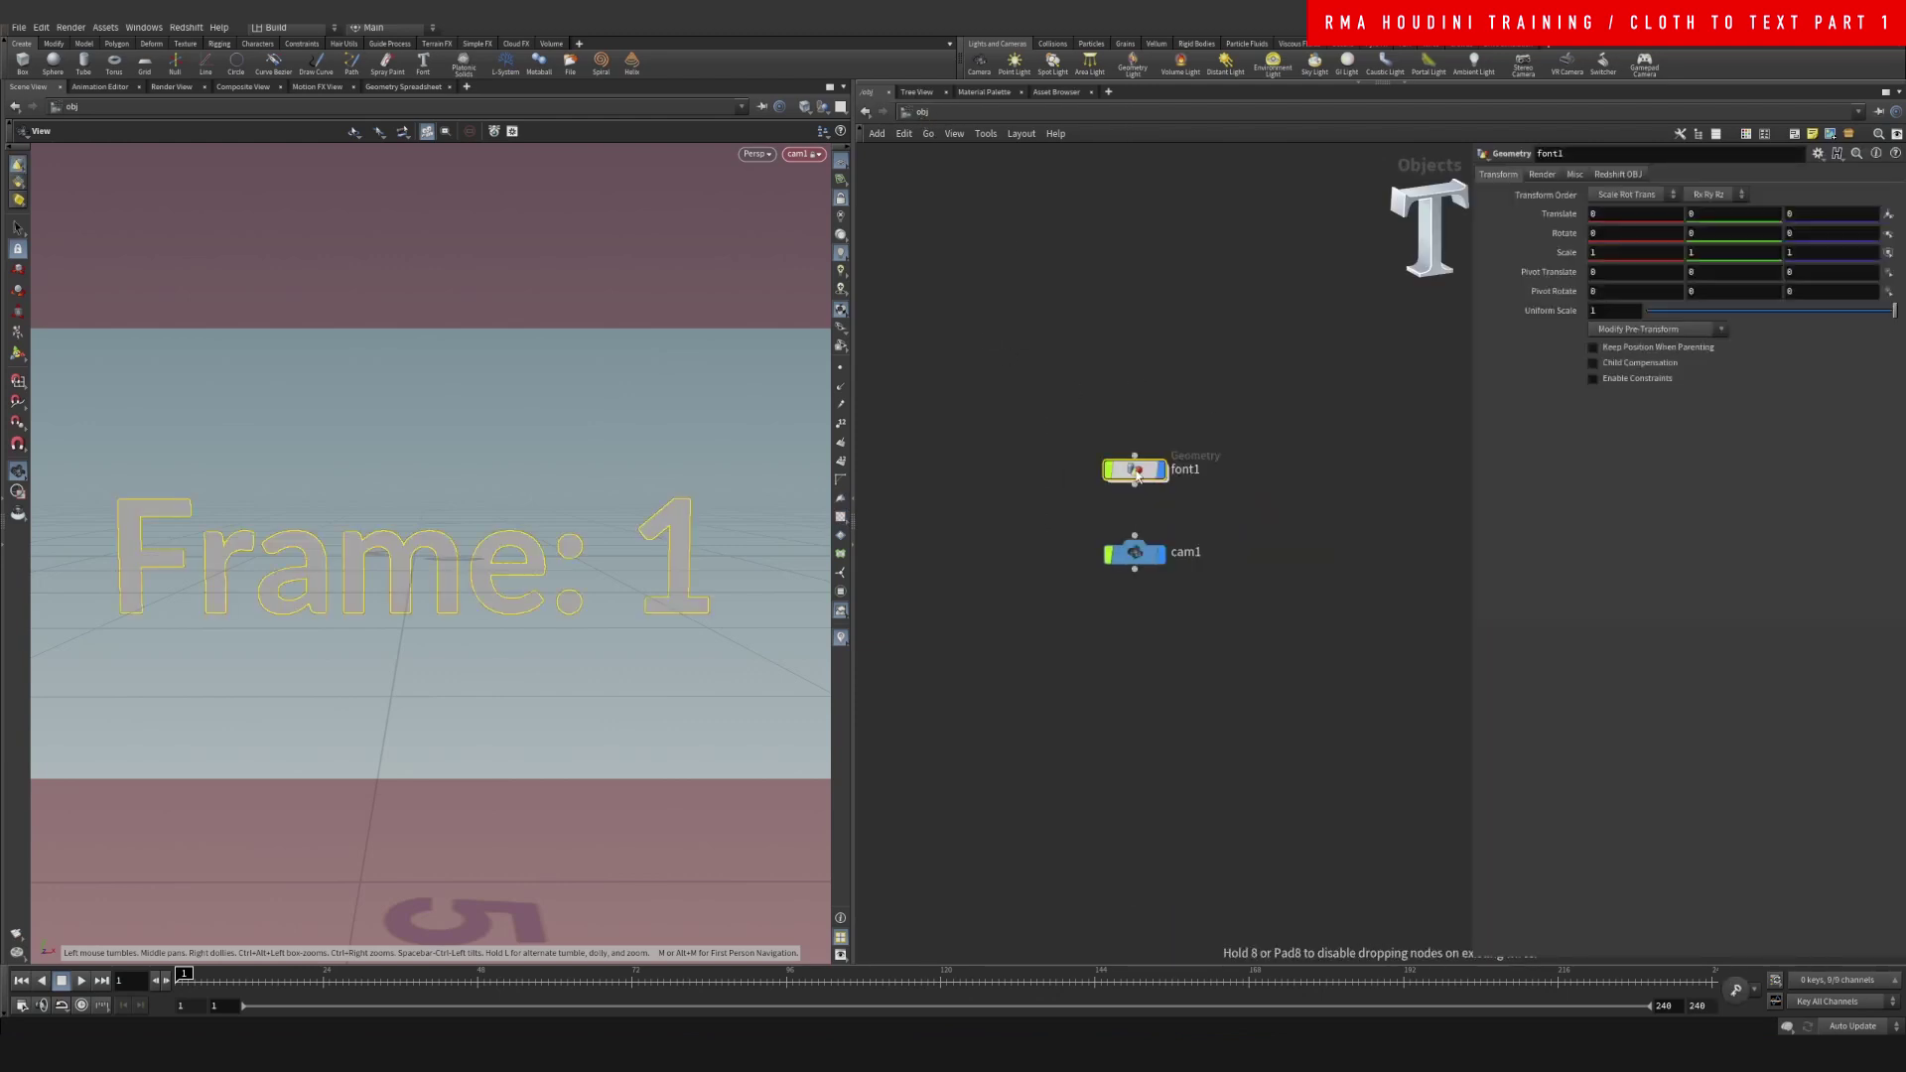
{"action": "double_click", "coordinate": [1136, 470]}
{"action": "left_click_drag", "start_coordinate": [1378, 555], "coordinate": [1233, 522]}
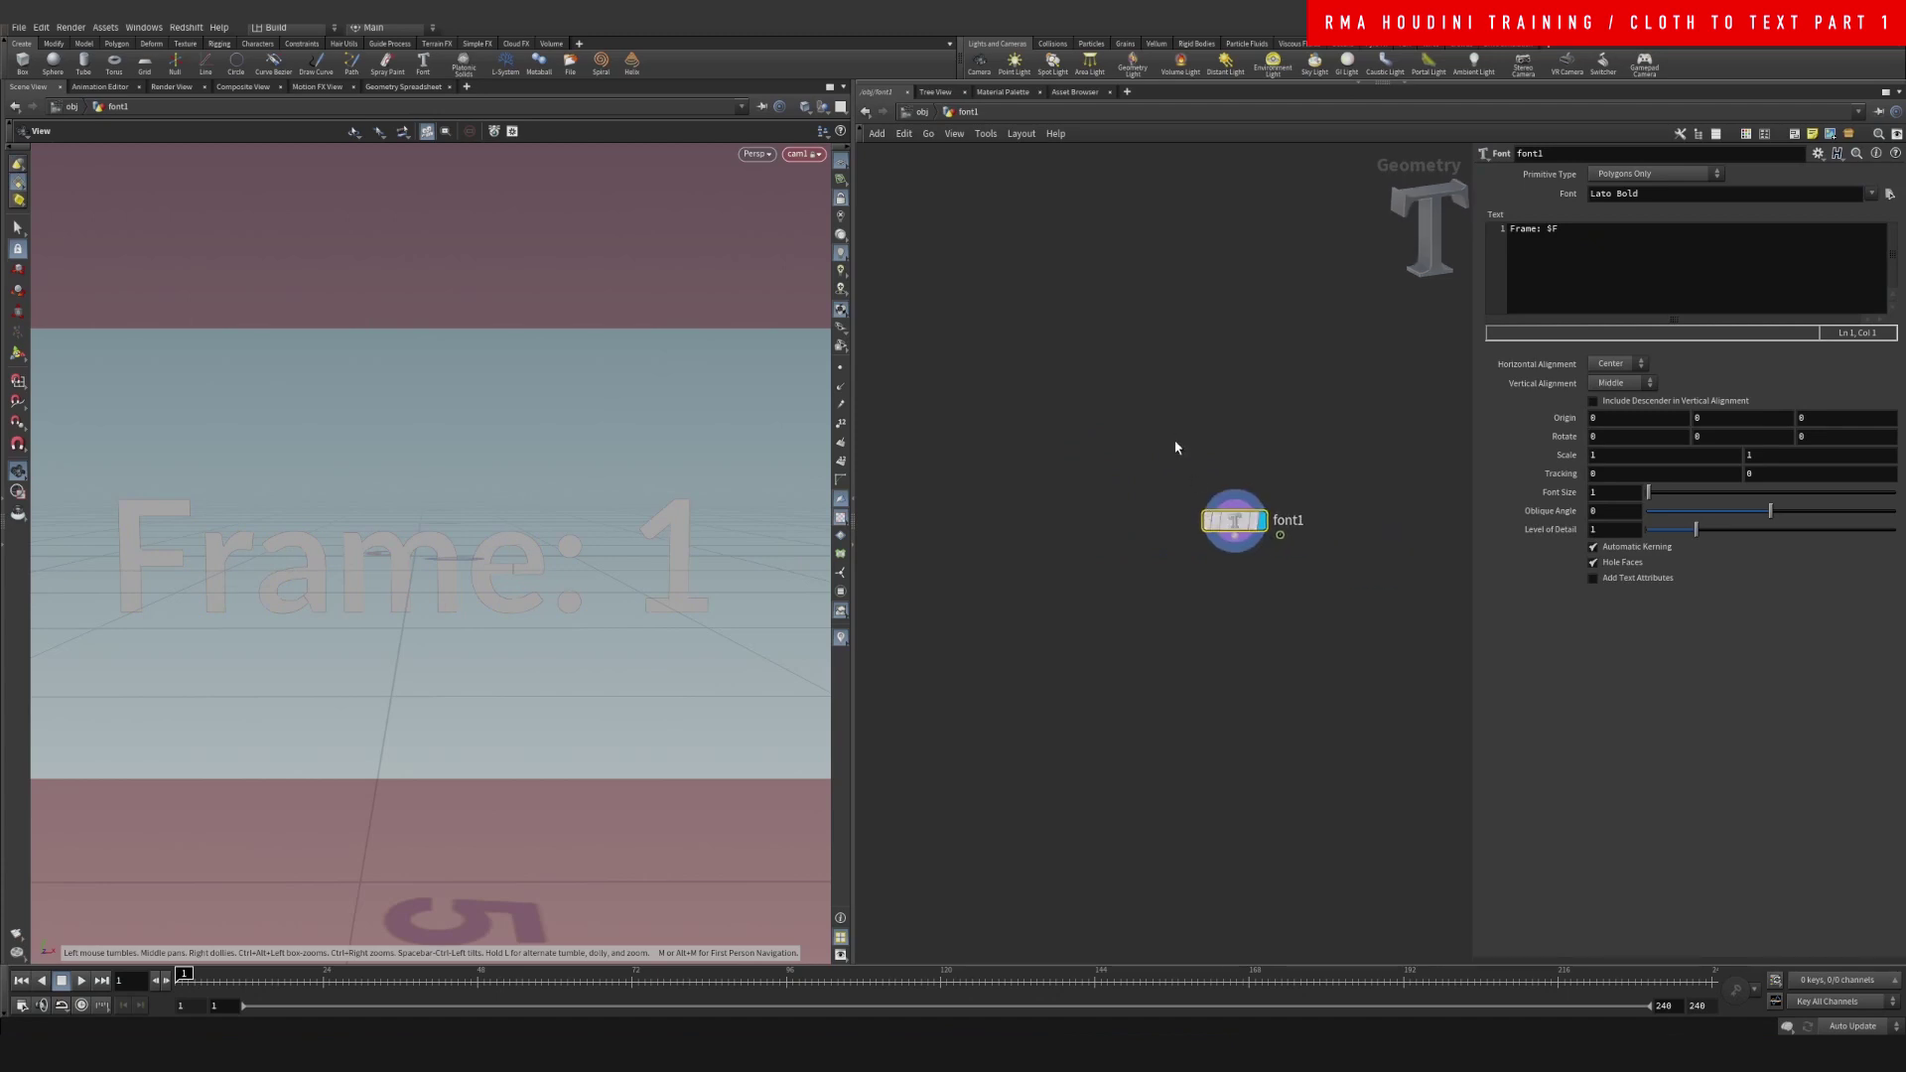
Replace the Font node's default frame text with 'squish'
{"action": "left_click_drag", "start_coordinate": [1557, 302], "coordinate": [1294, 204]}
{"action": "type", "text": "sq"}
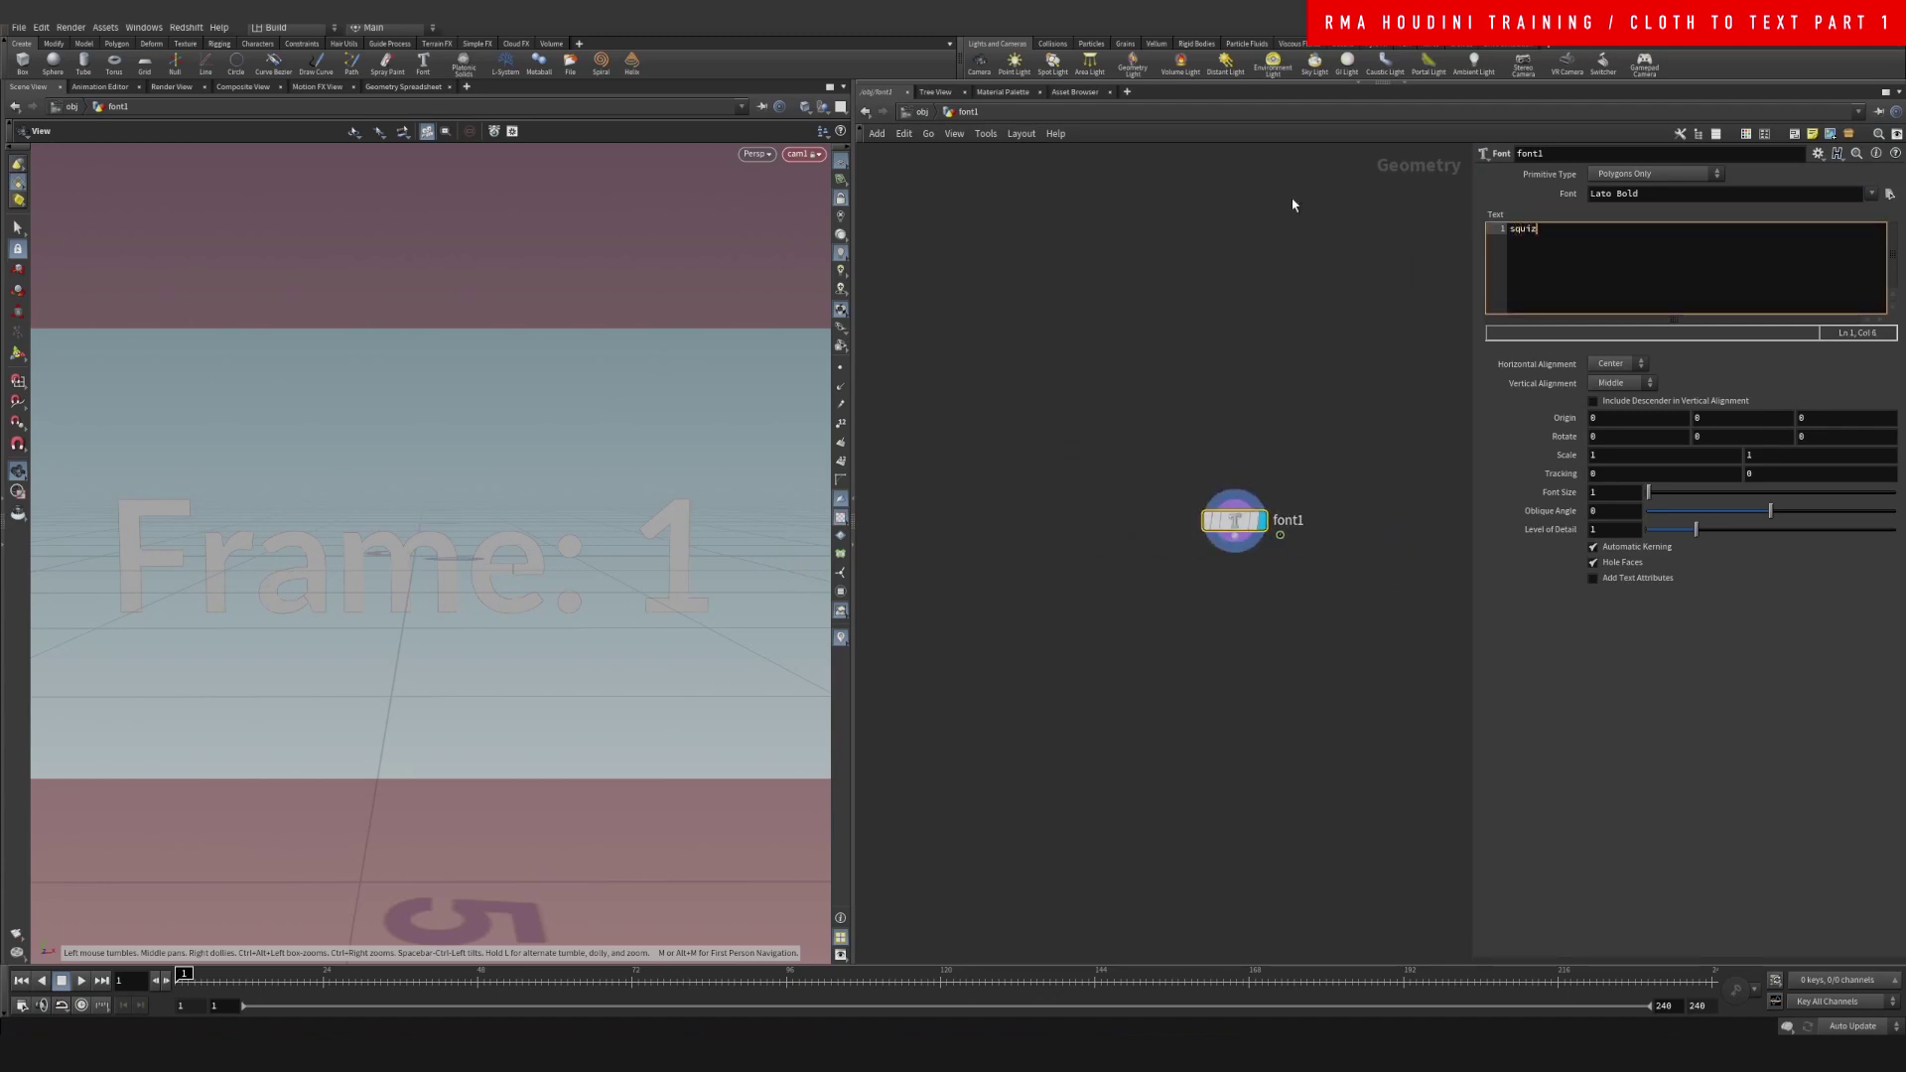
{"action": "type", "text": "uish"}
{"action": "key", "text": "Return"}
{"action": "left_click", "coordinate": [1373, 365]}
{"action": "middle_click_drag", "start_coordinate": [1196, 401], "coordinate": [1089, 303]}
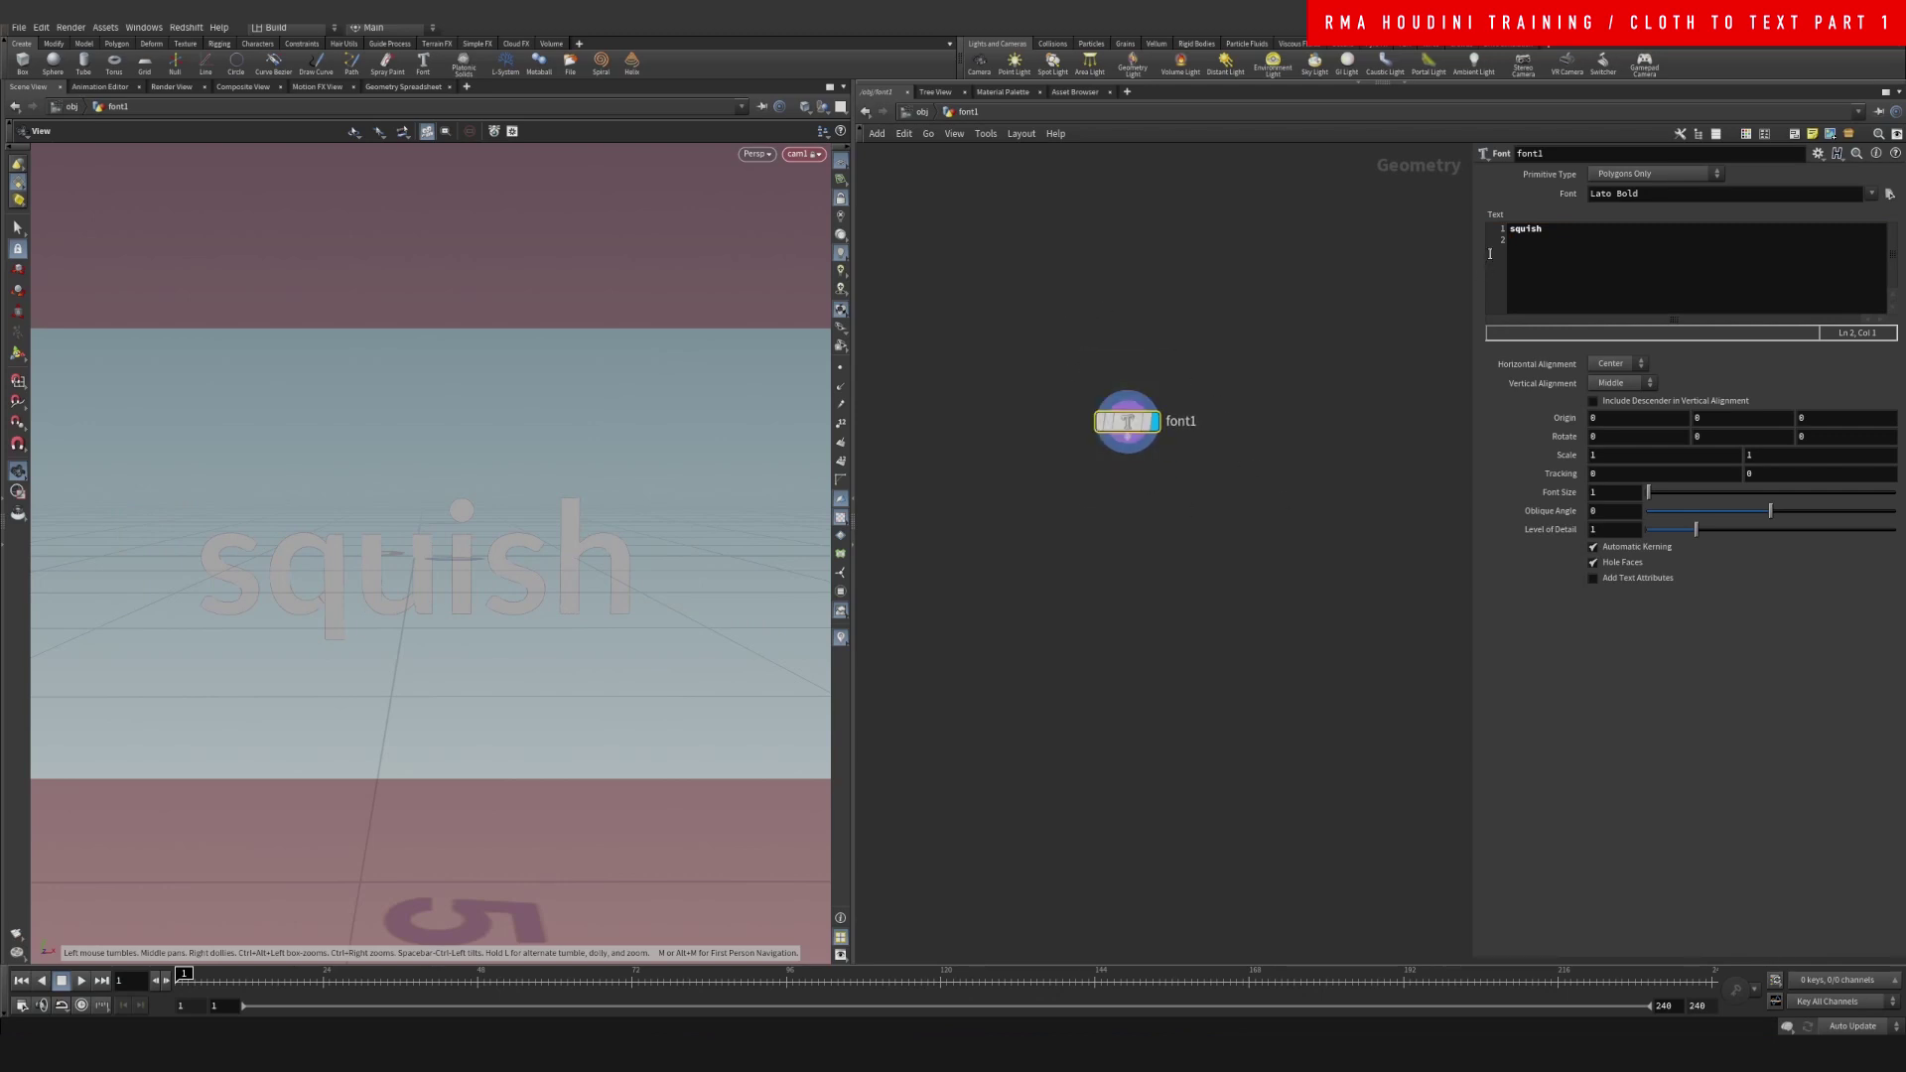
Set the font to Arial Narrow Bold Italic
{"action": "left_click", "coordinate": [1874, 197]}
{"action": "left_click", "coordinate": [1787, 316]}
{"action": "left_click", "coordinate": [1872, 195]}
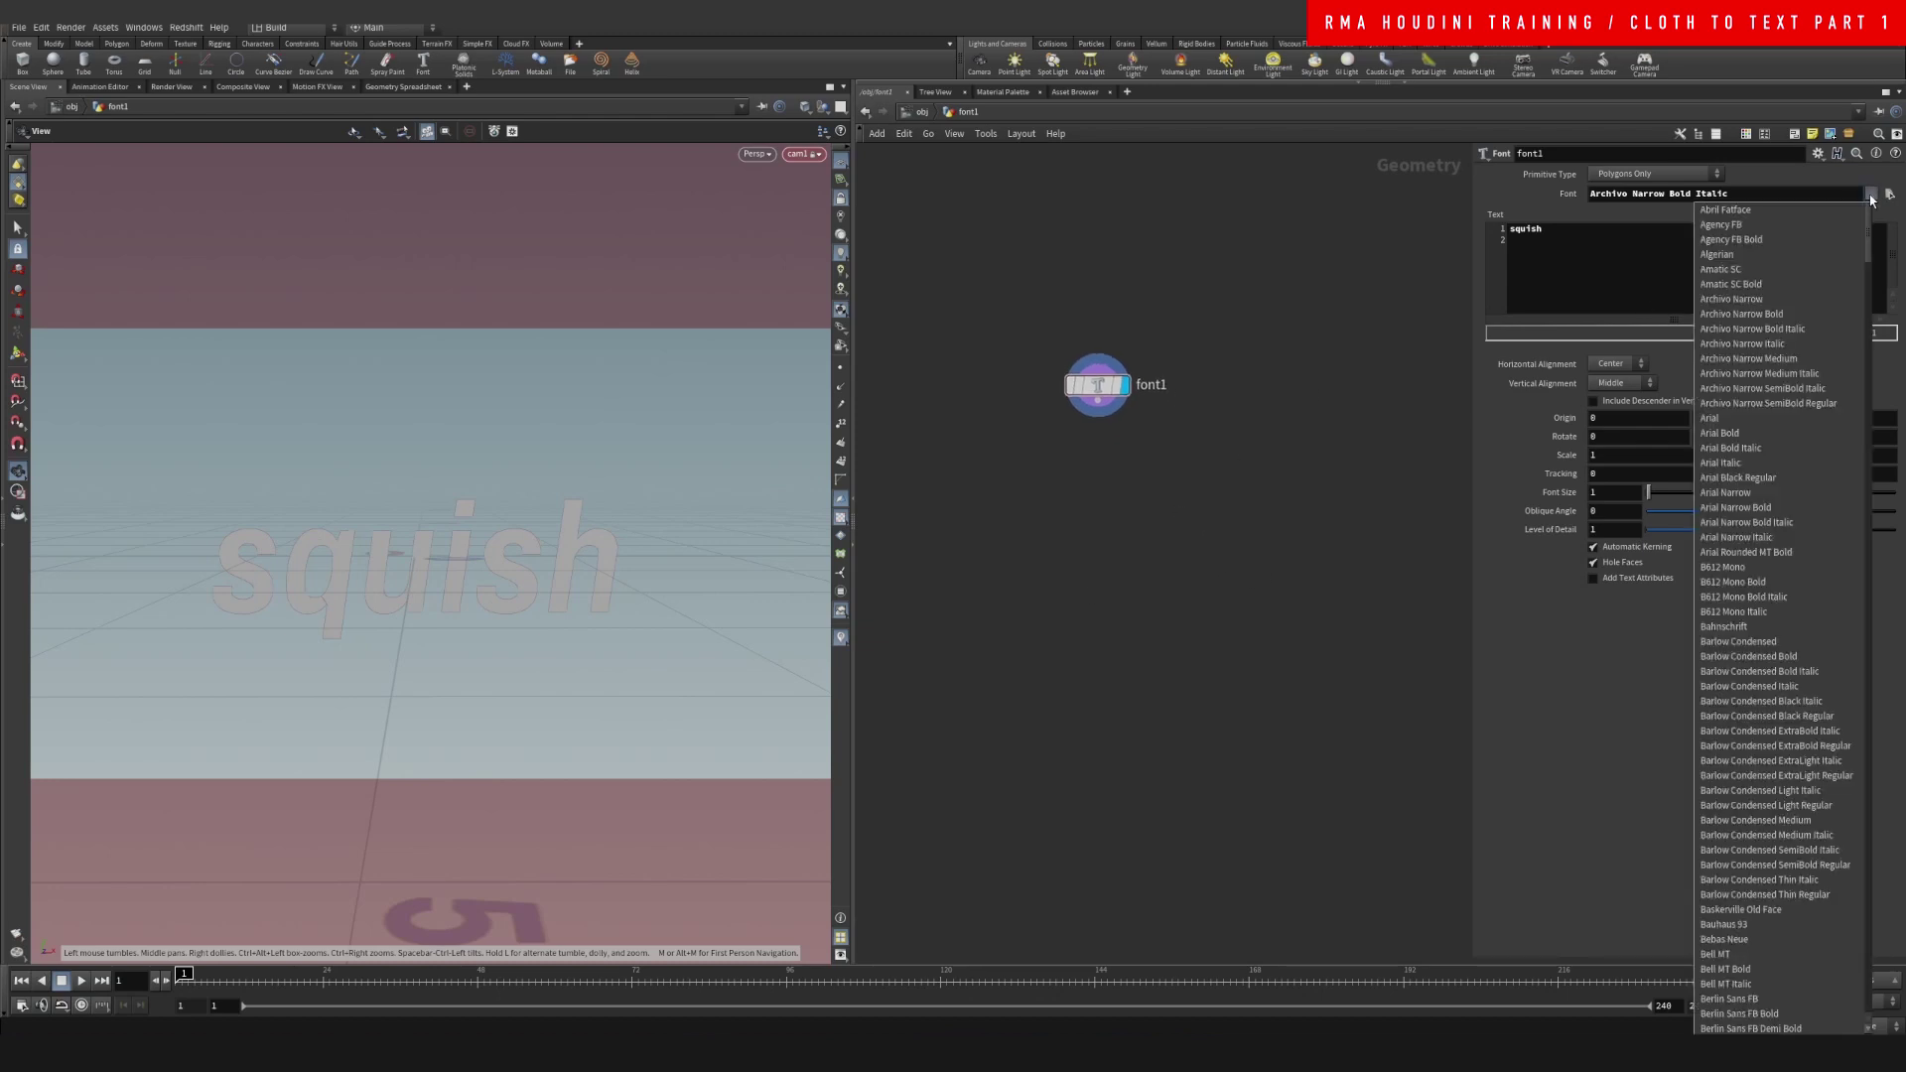
{"action": "left_click", "coordinate": [1807, 494]}
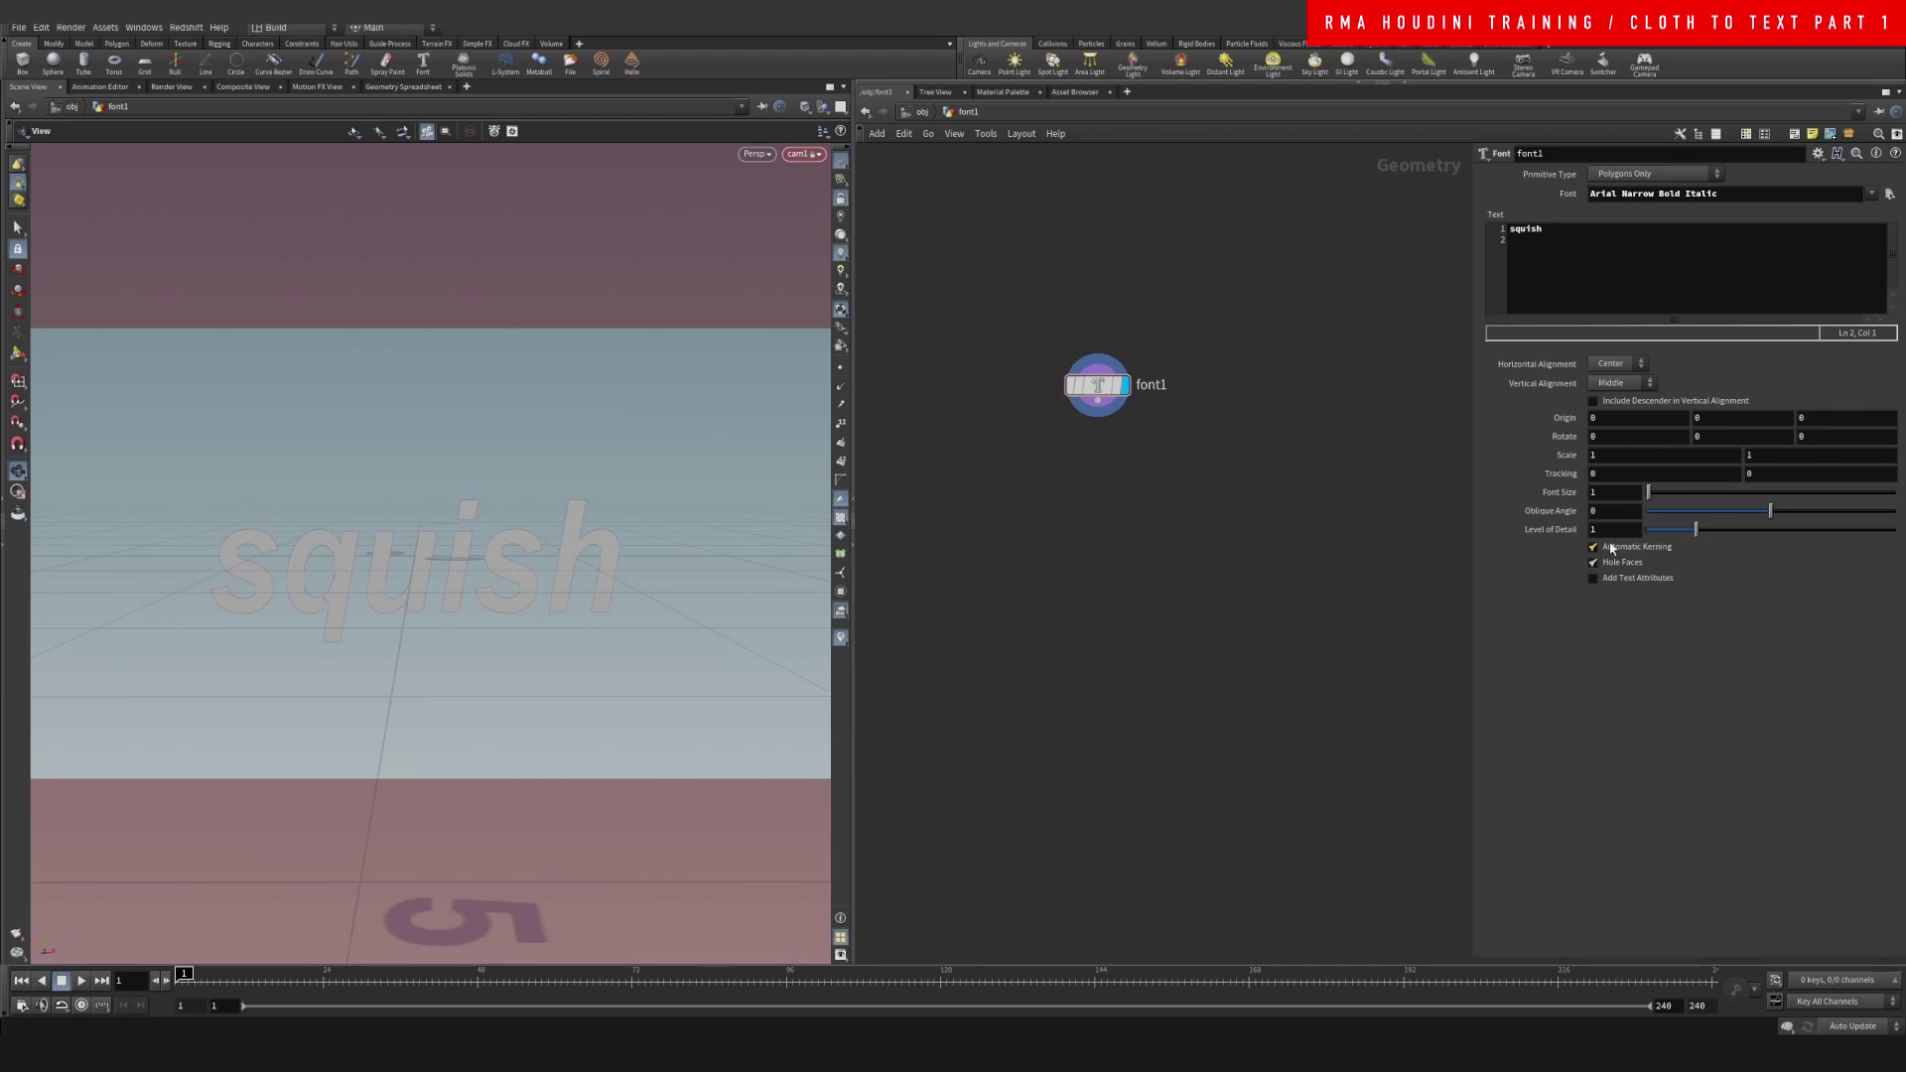
Add a PolyExtrude node under font1 and make it the displayed node
{"action": "key", "text": "Tab"}
{"action": "type", "text": "ex"}
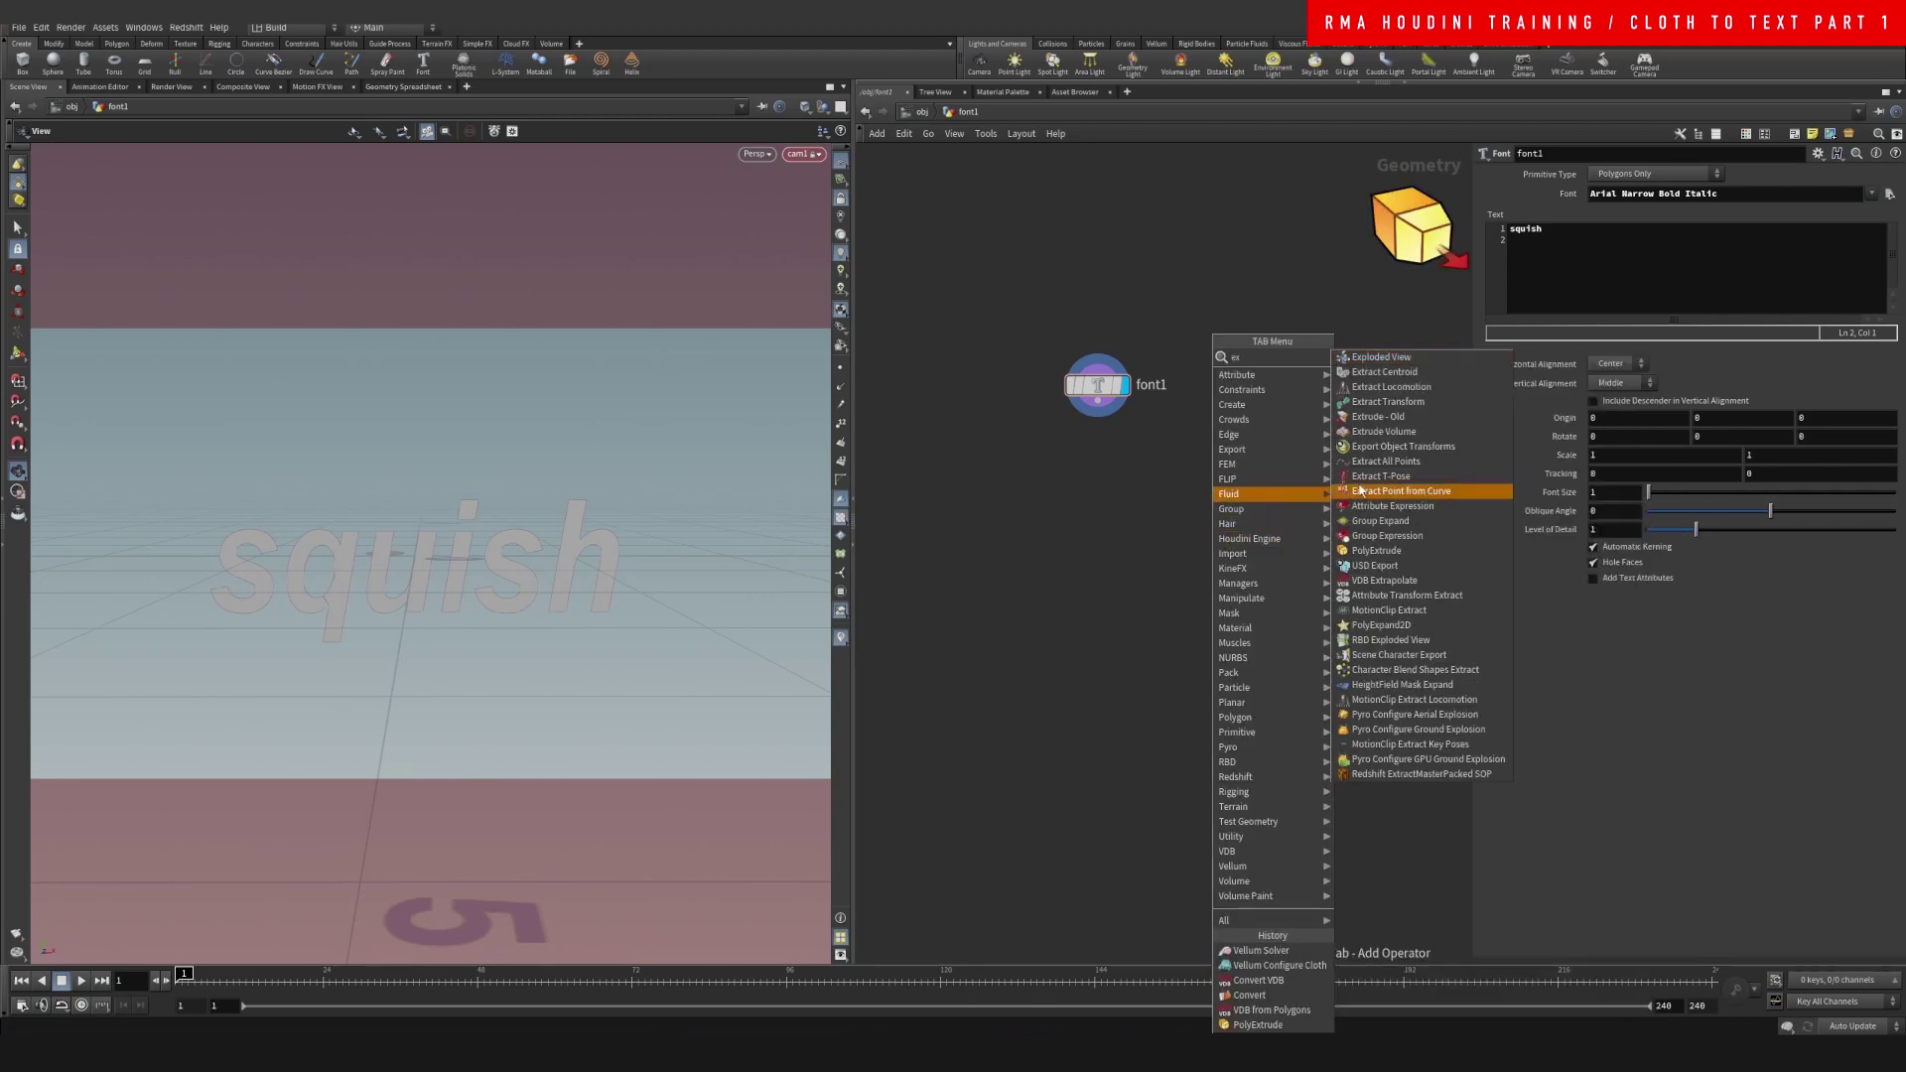
{"action": "type", "text": "pol"}
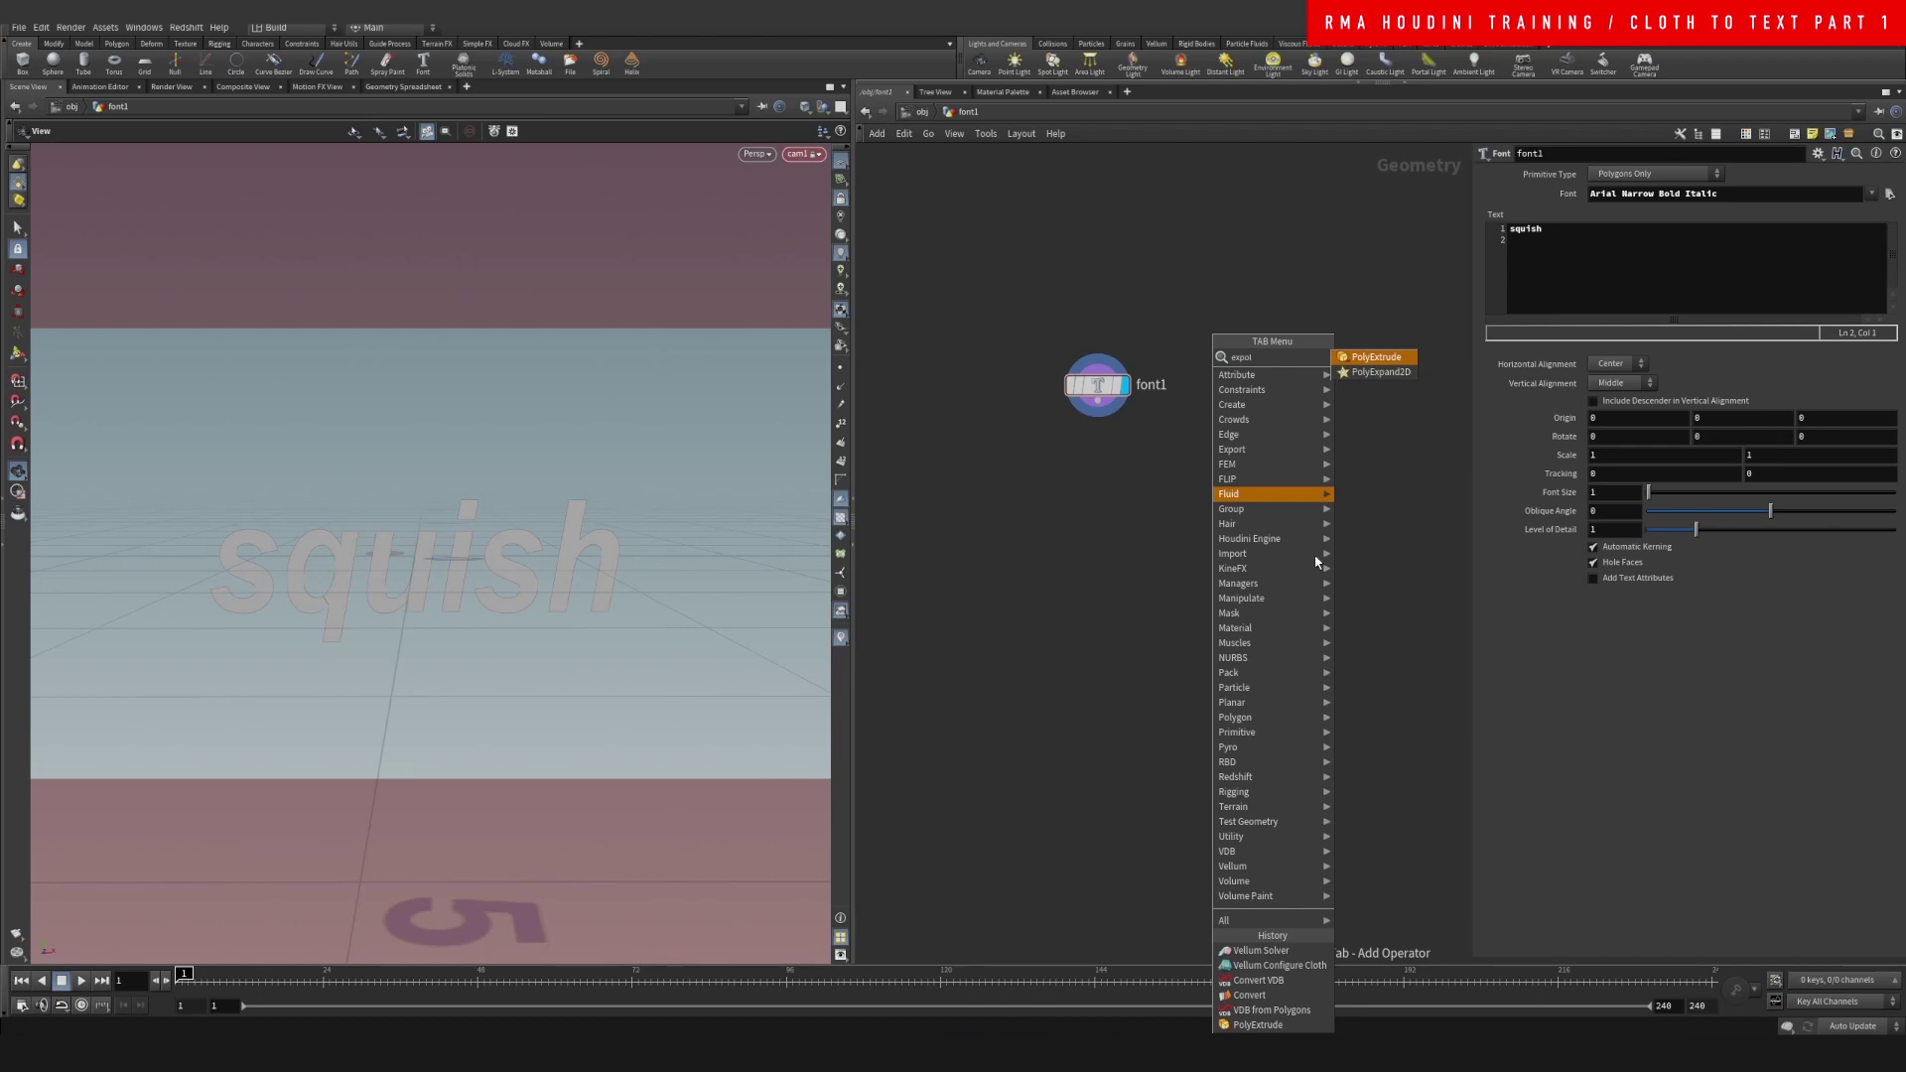
{"action": "key", "text": "Return"}
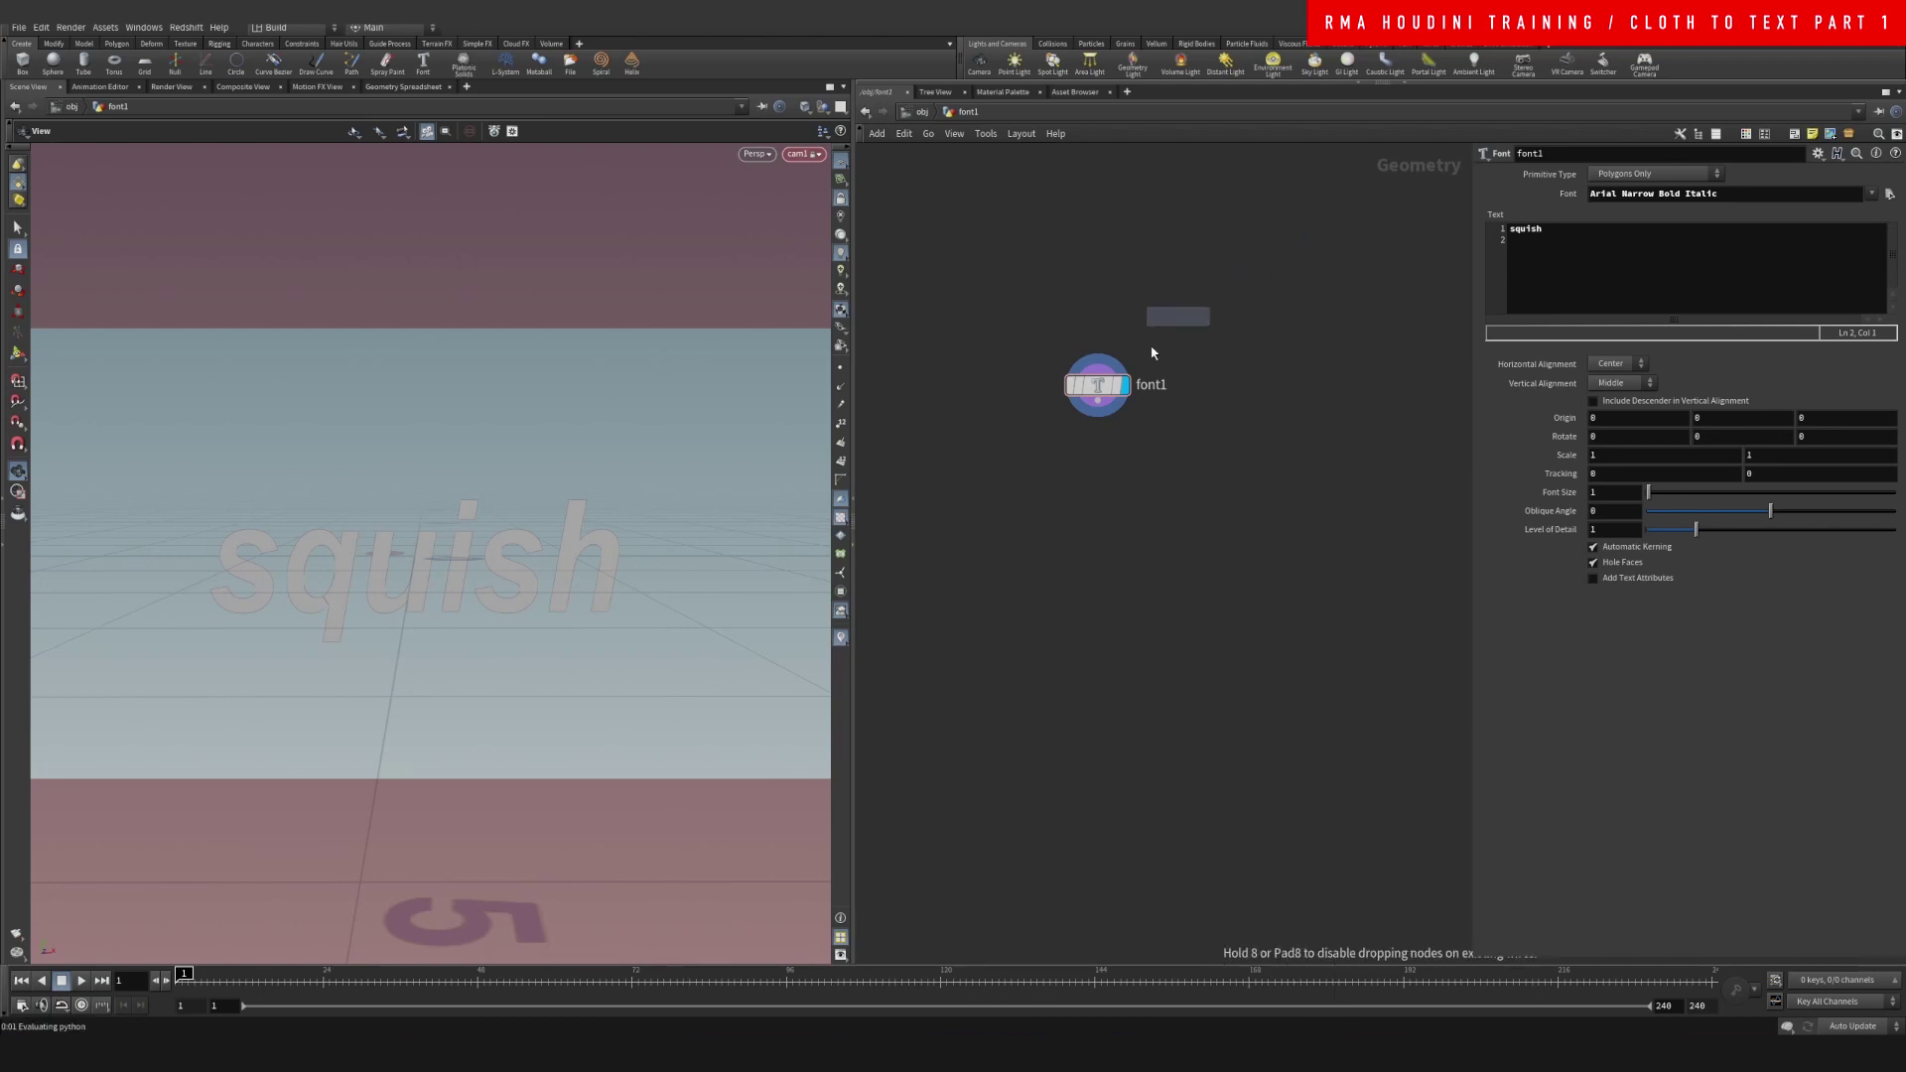
{"action": "left_click", "coordinate": [1127, 452]}
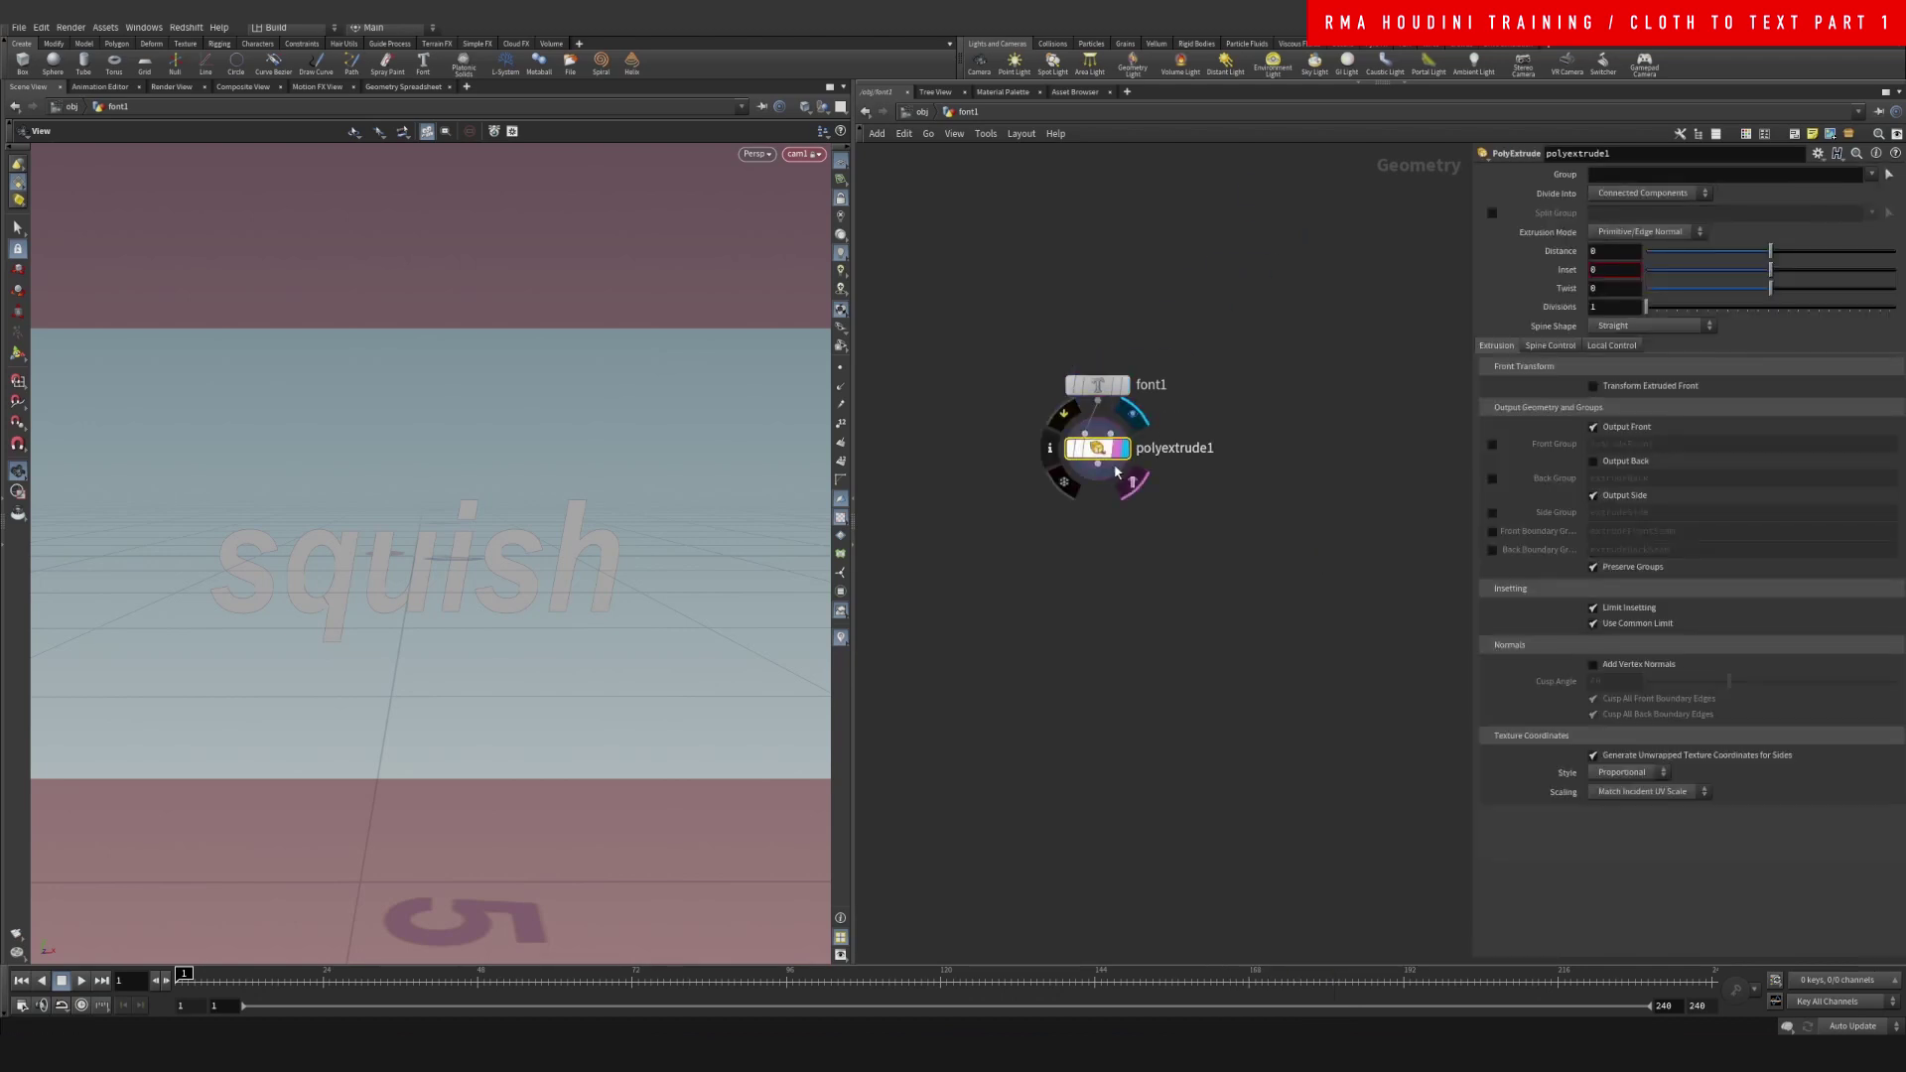
{"action": "left_click", "coordinate": [1125, 449]}
Extrude the text to a distance of 0.341 with Output Back enabled
{"action": "left_click_drag", "start_coordinate": [1770, 256], "coordinate": [1814, 261]}
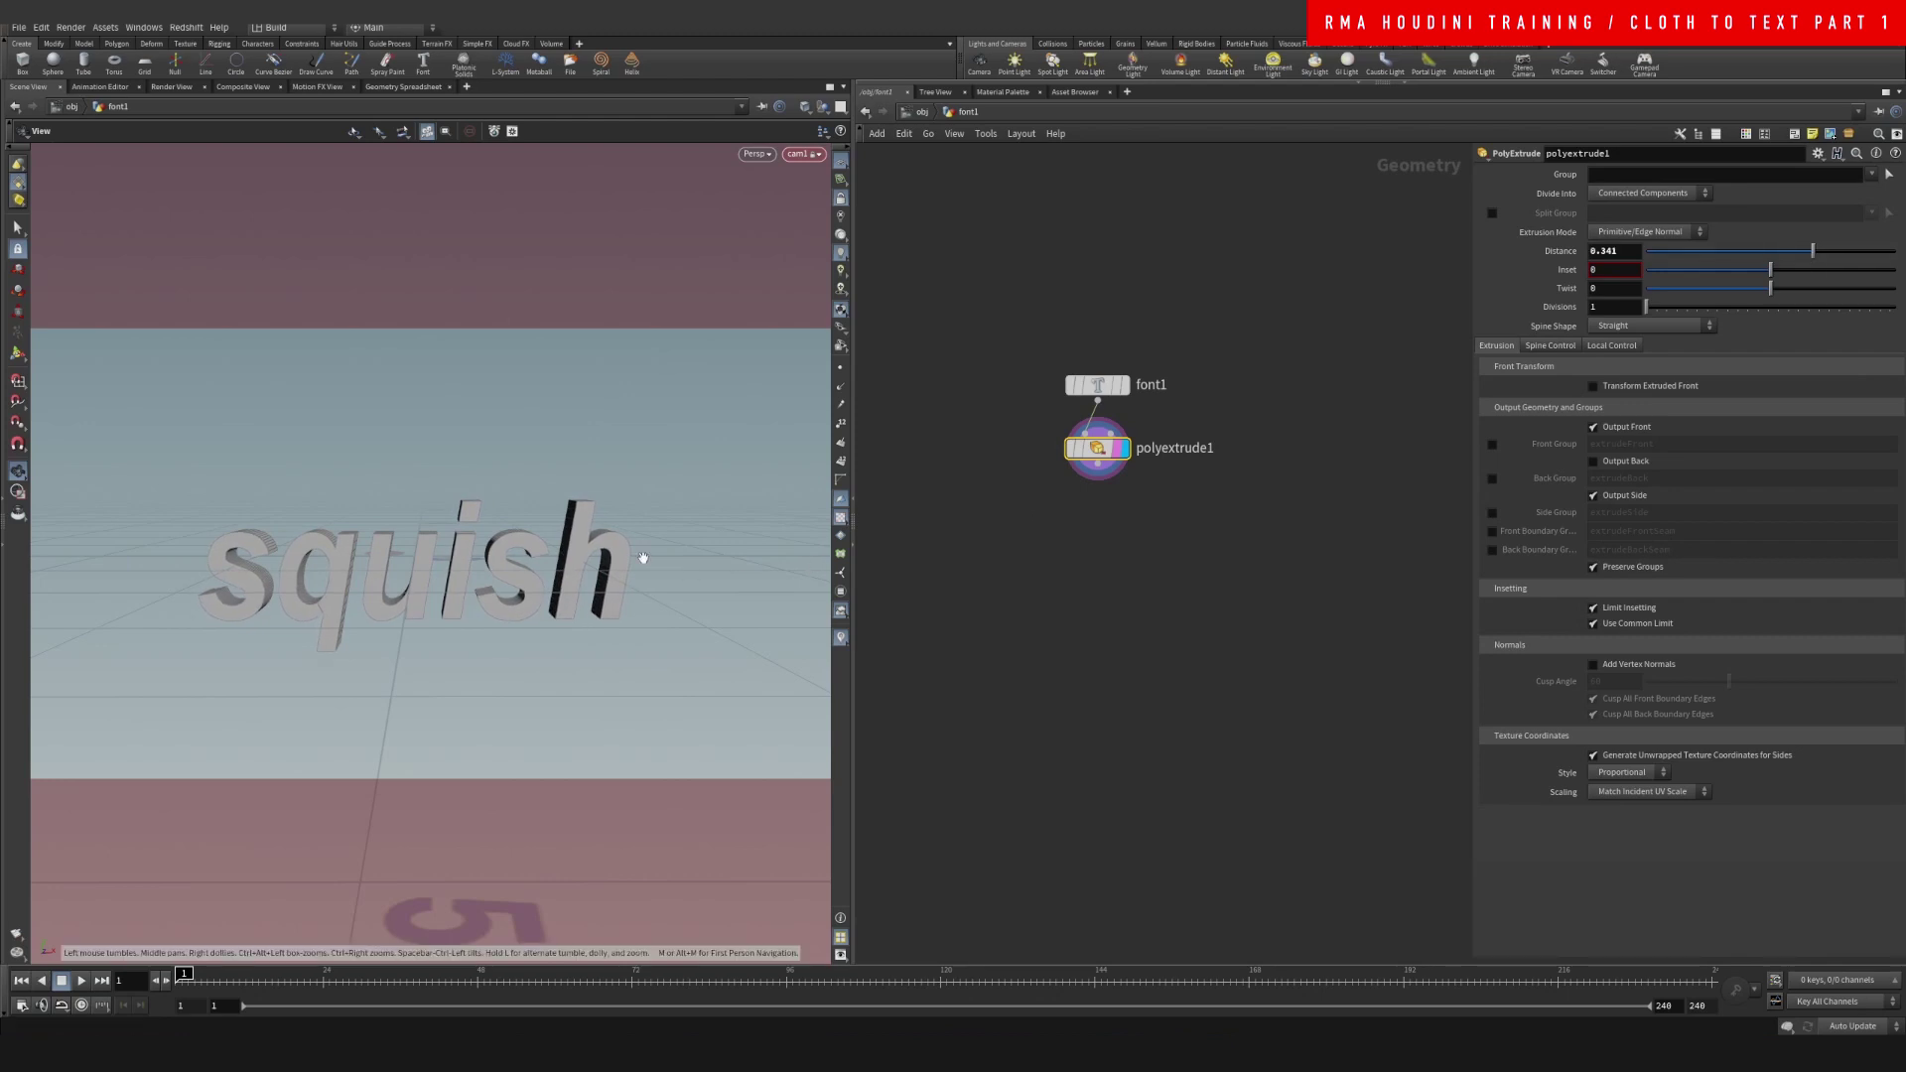
{"action": "left_click_drag", "start_coordinate": [610, 506], "coordinate": [765, 516]}
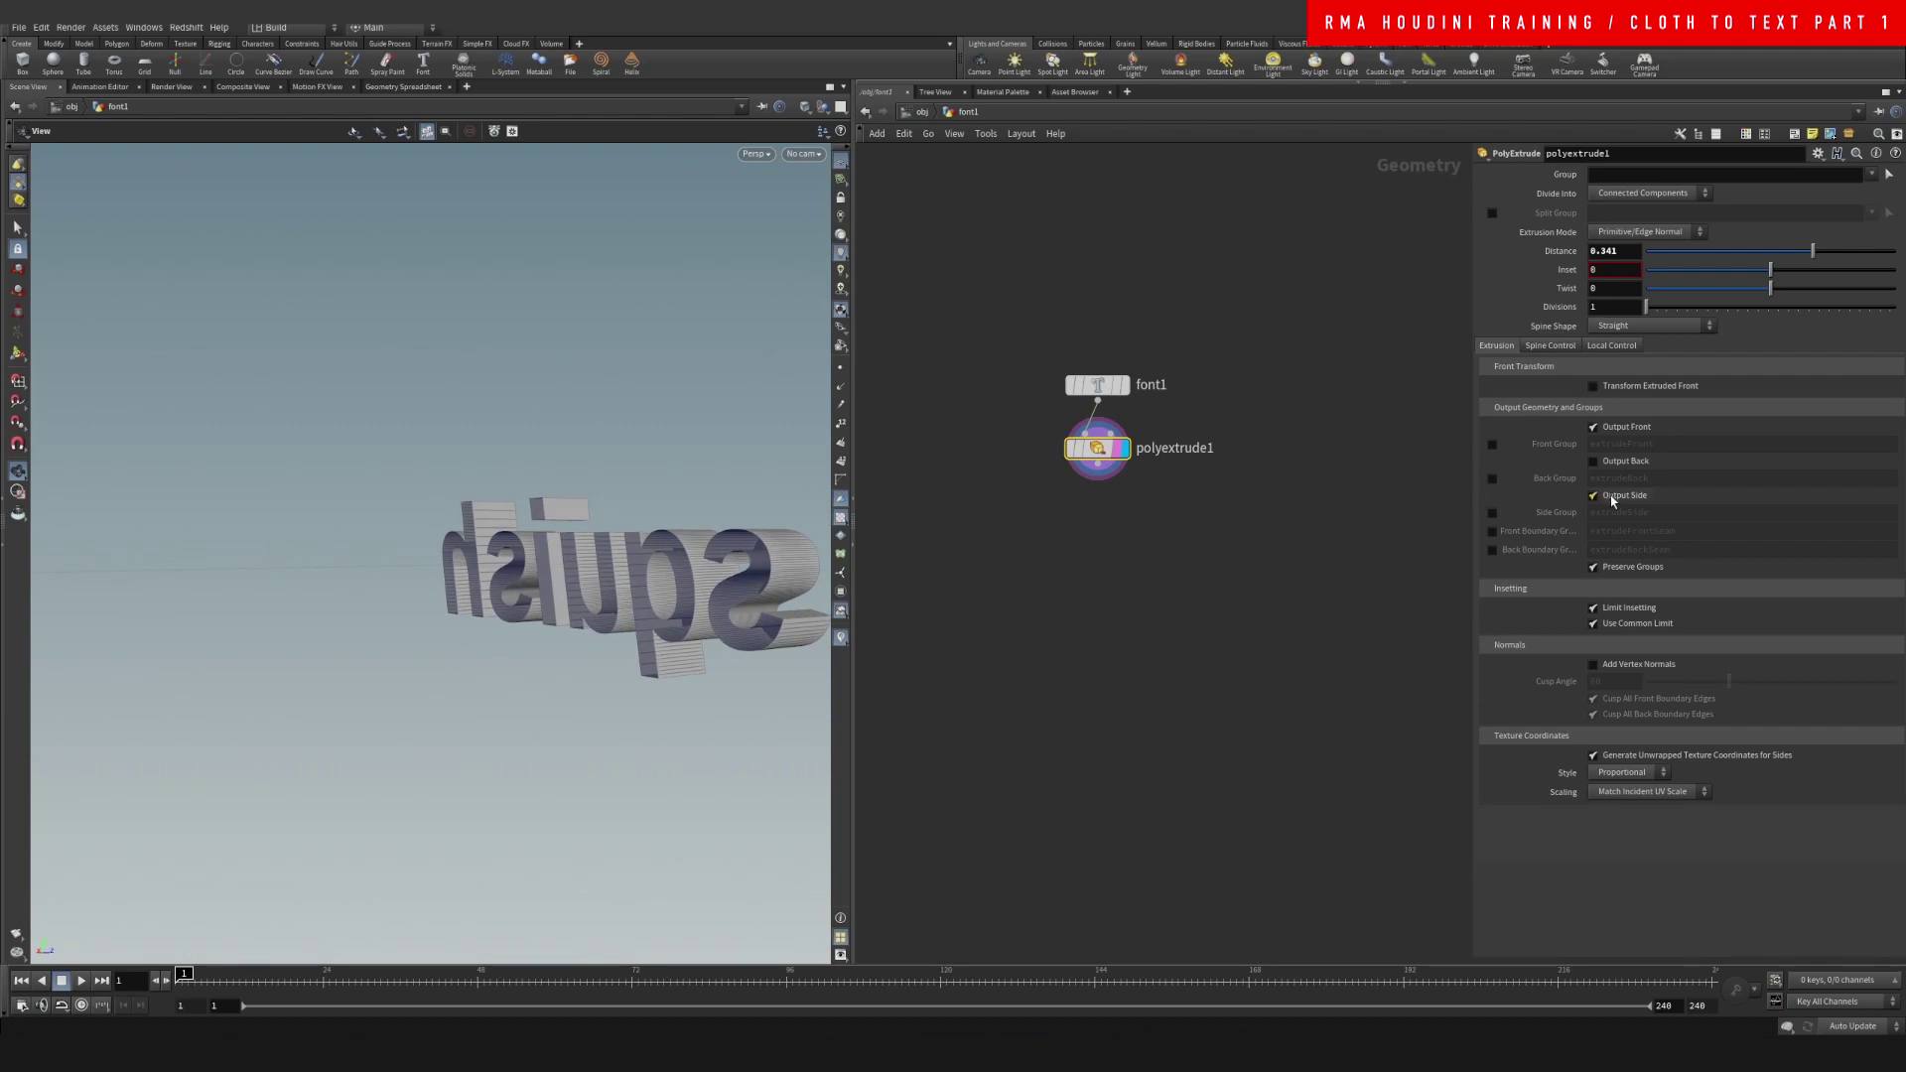
{"action": "left_click", "coordinate": [1595, 461]}
{"action": "left_click_drag", "start_coordinate": [695, 615], "coordinate": [789, 279]}
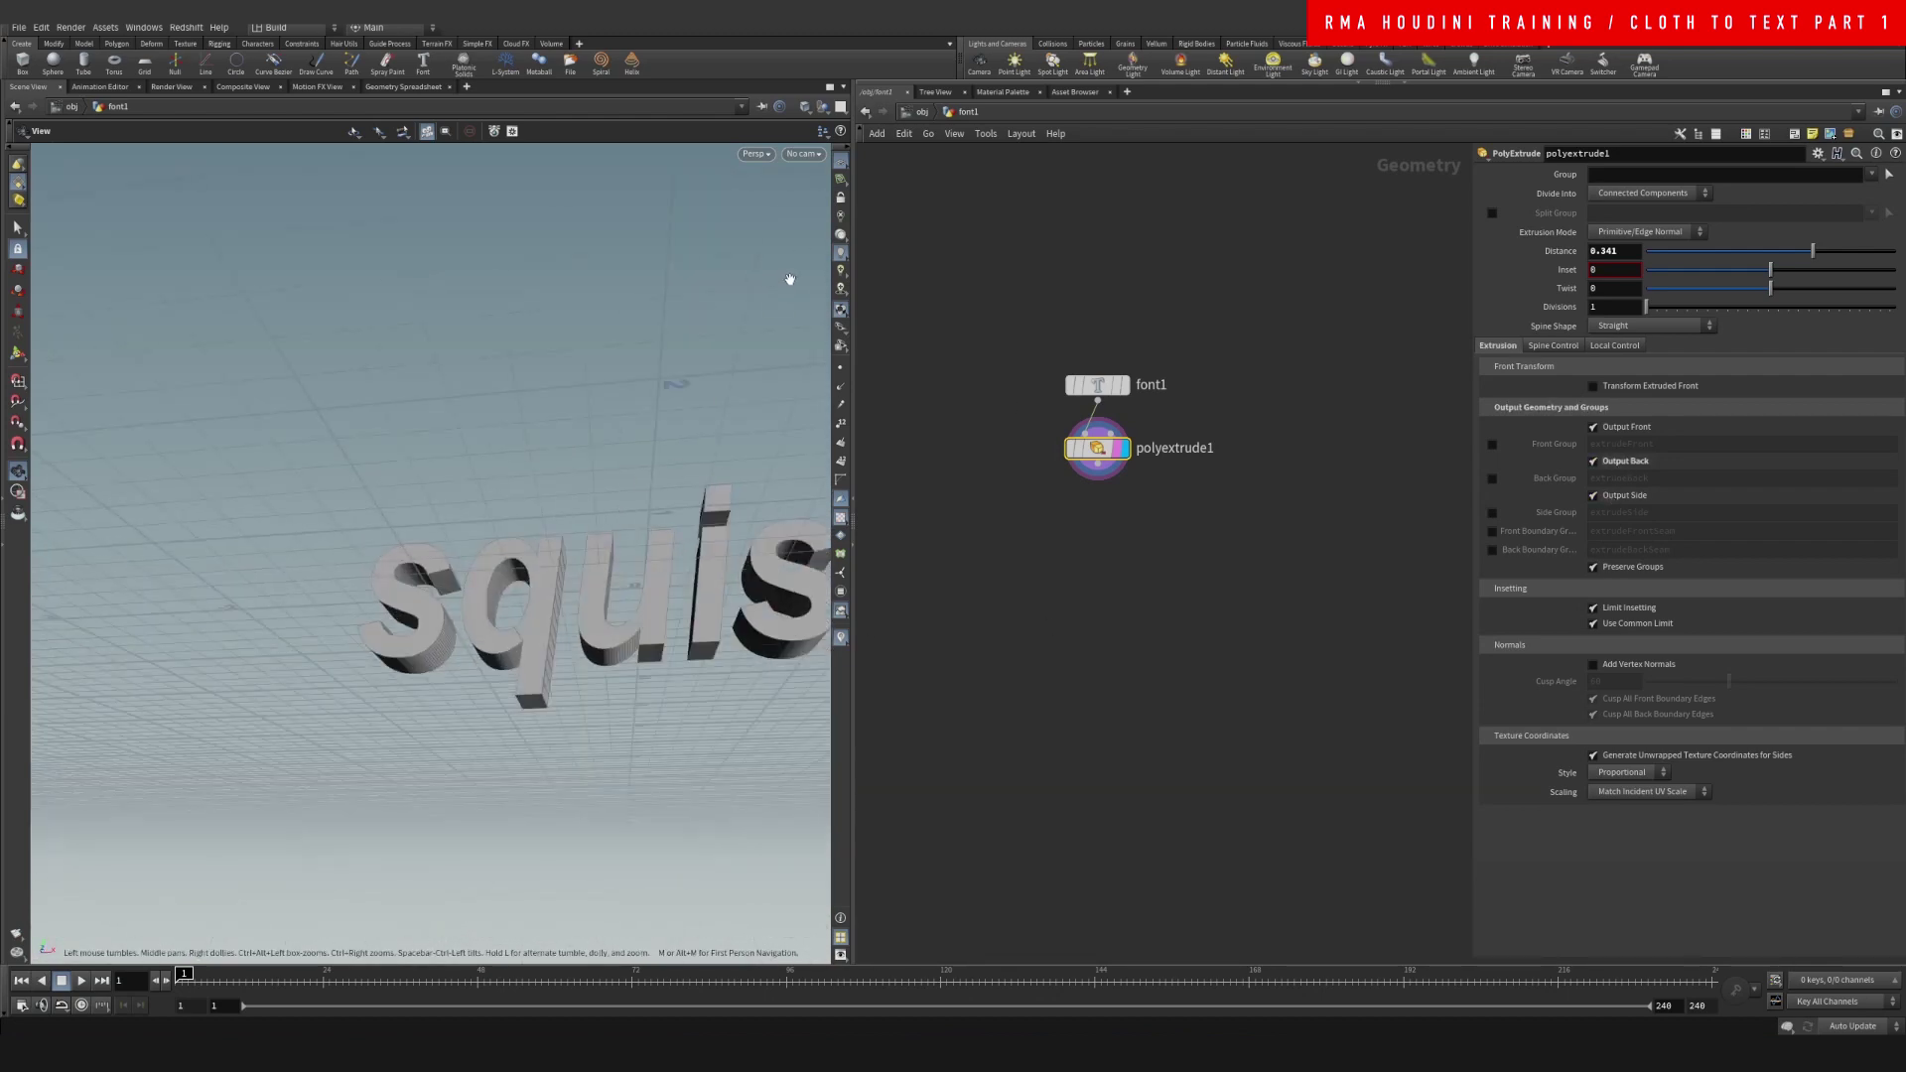
{"action": "left_click", "coordinate": [802, 154]}
Look through cam1 and add a displayed VDB from Polygons node fed by polyextrude1
{"action": "left_click", "coordinate": [824, 183]}
{"action": "key", "text": "Tab"}
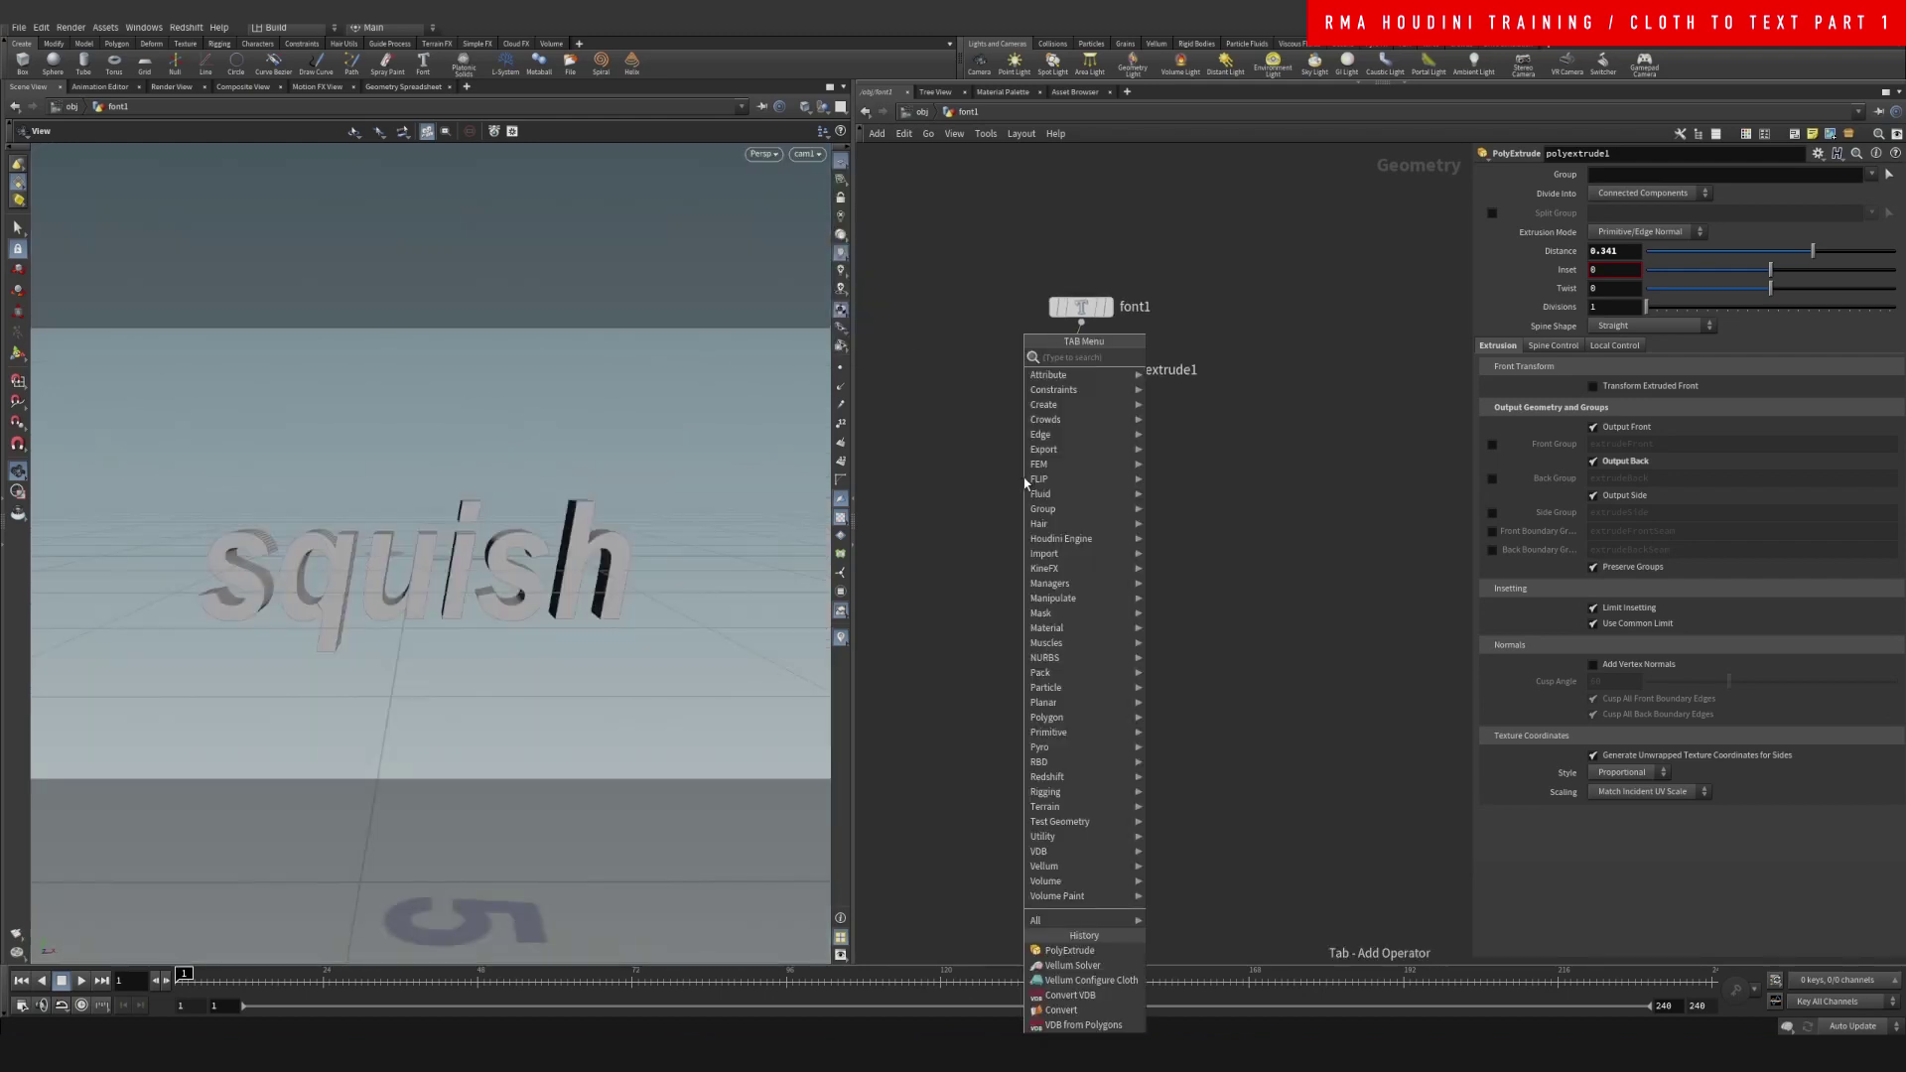
{"action": "type", "text": "vdb pol"}
{"action": "key", "text": "Return"}
{"action": "left_click", "coordinate": [1025, 483]}
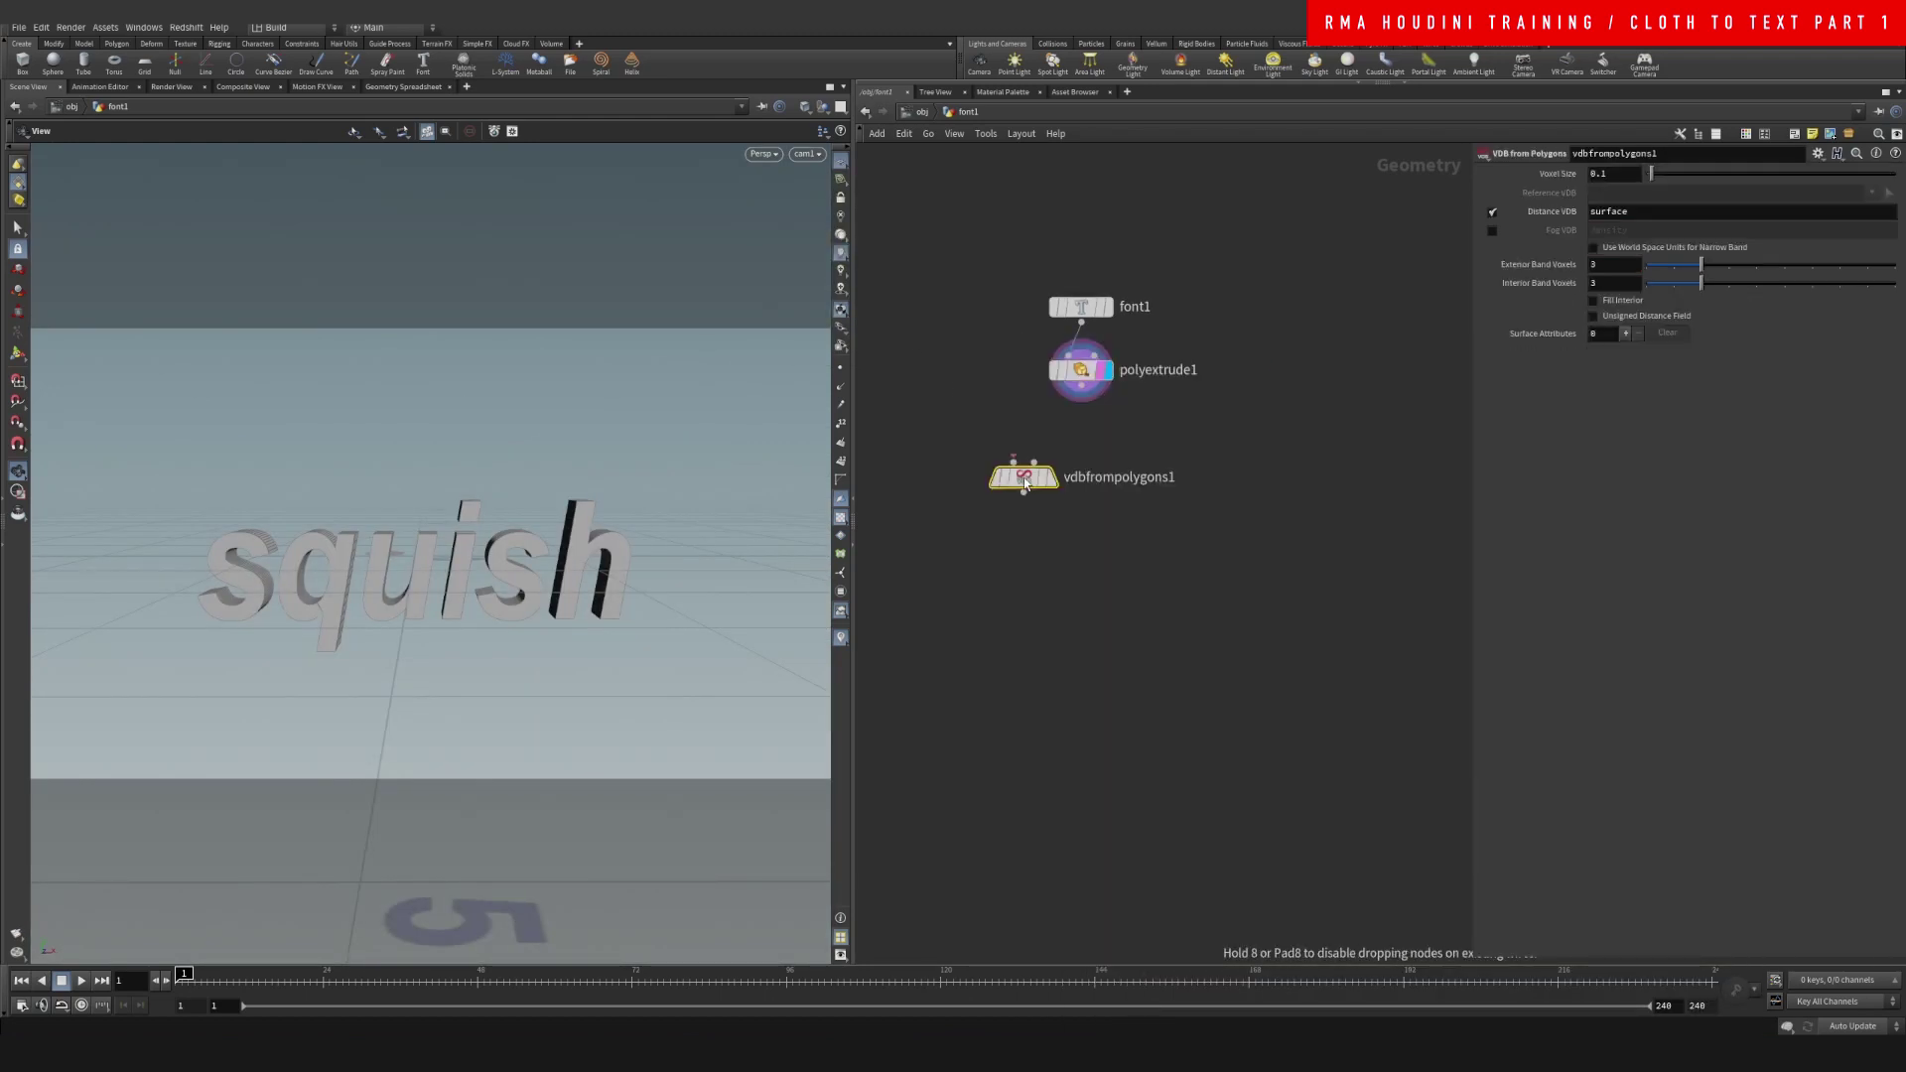
{"action": "right_click", "coordinate": [1103, 390]}
{"action": "left_click", "coordinate": [1081, 389]}
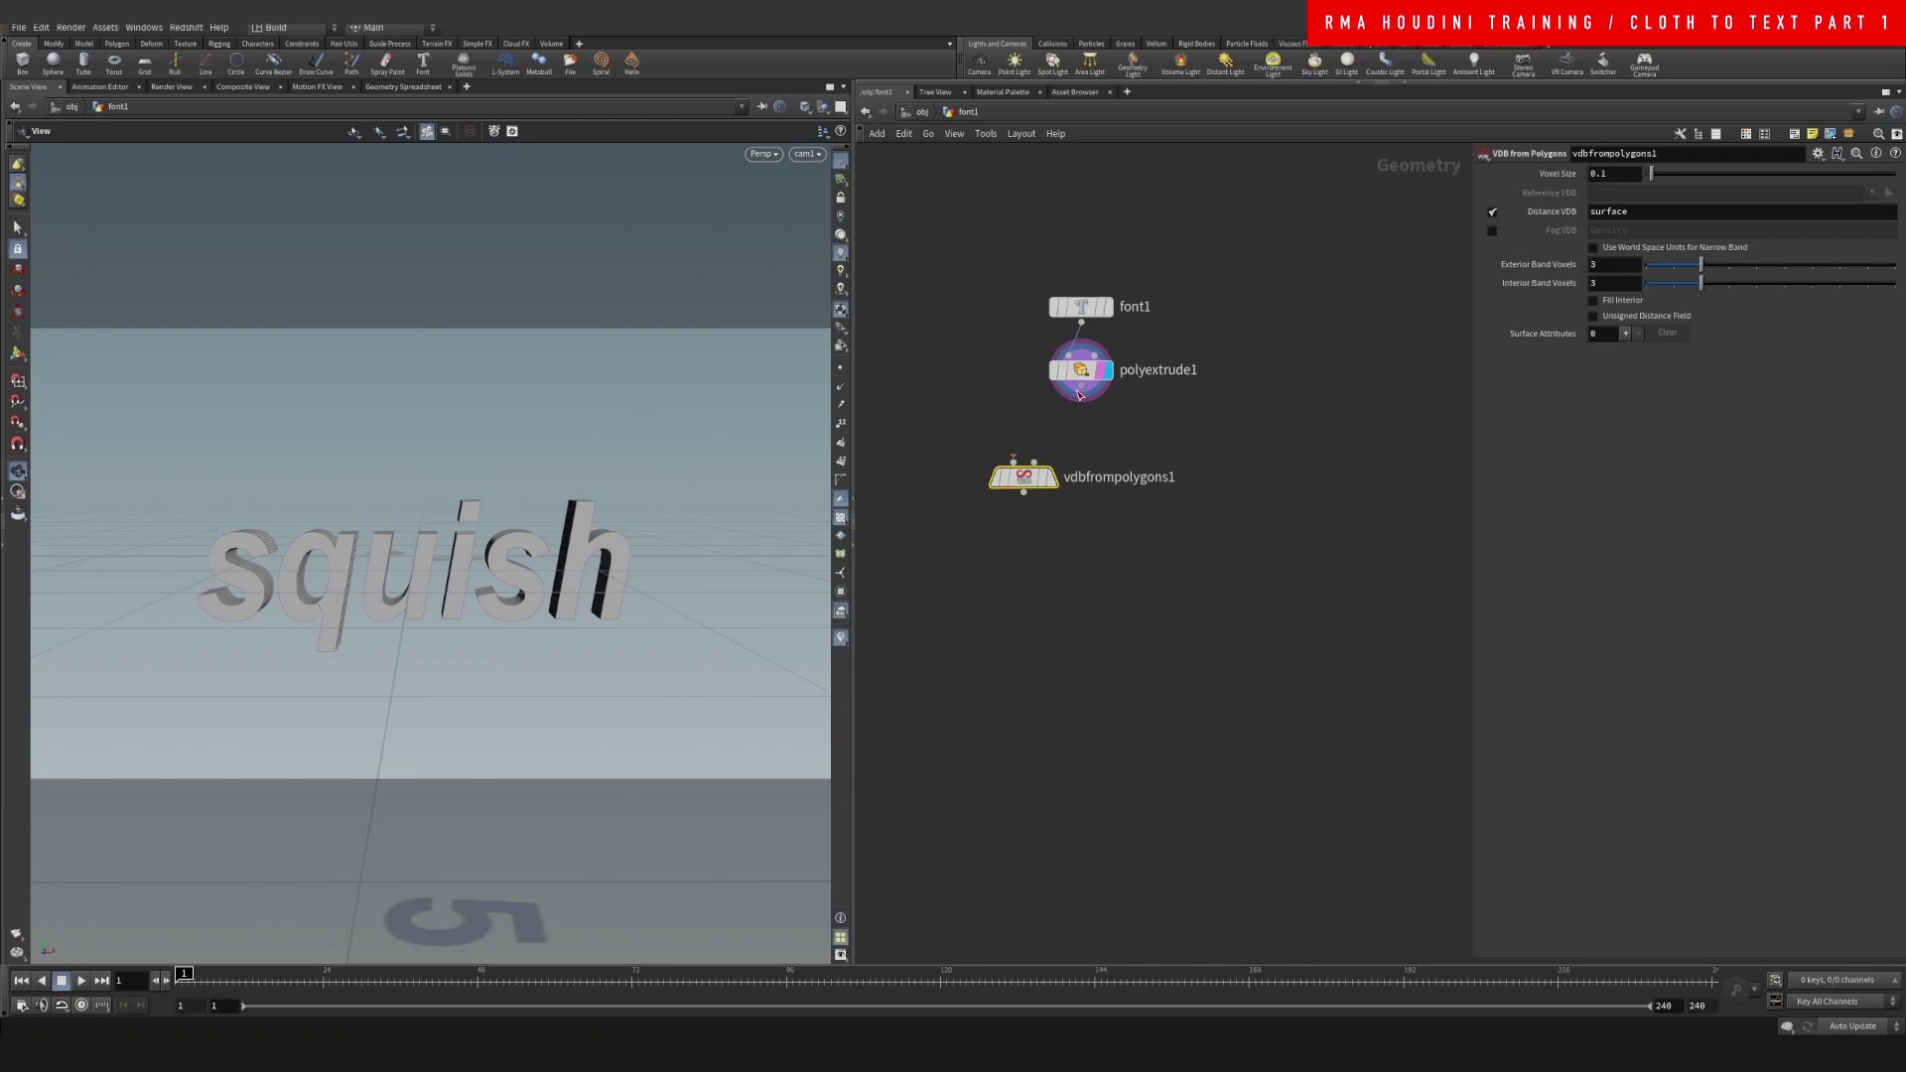
{"action": "left_click_drag", "start_coordinate": [1080, 390], "coordinate": [1060, 442]}
{"action": "left_click", "coordinate": [1051, 481]}
{"action": "left_click_drag", "start_coordinate": [1111, 409], "coordinate": [1009, 541]}
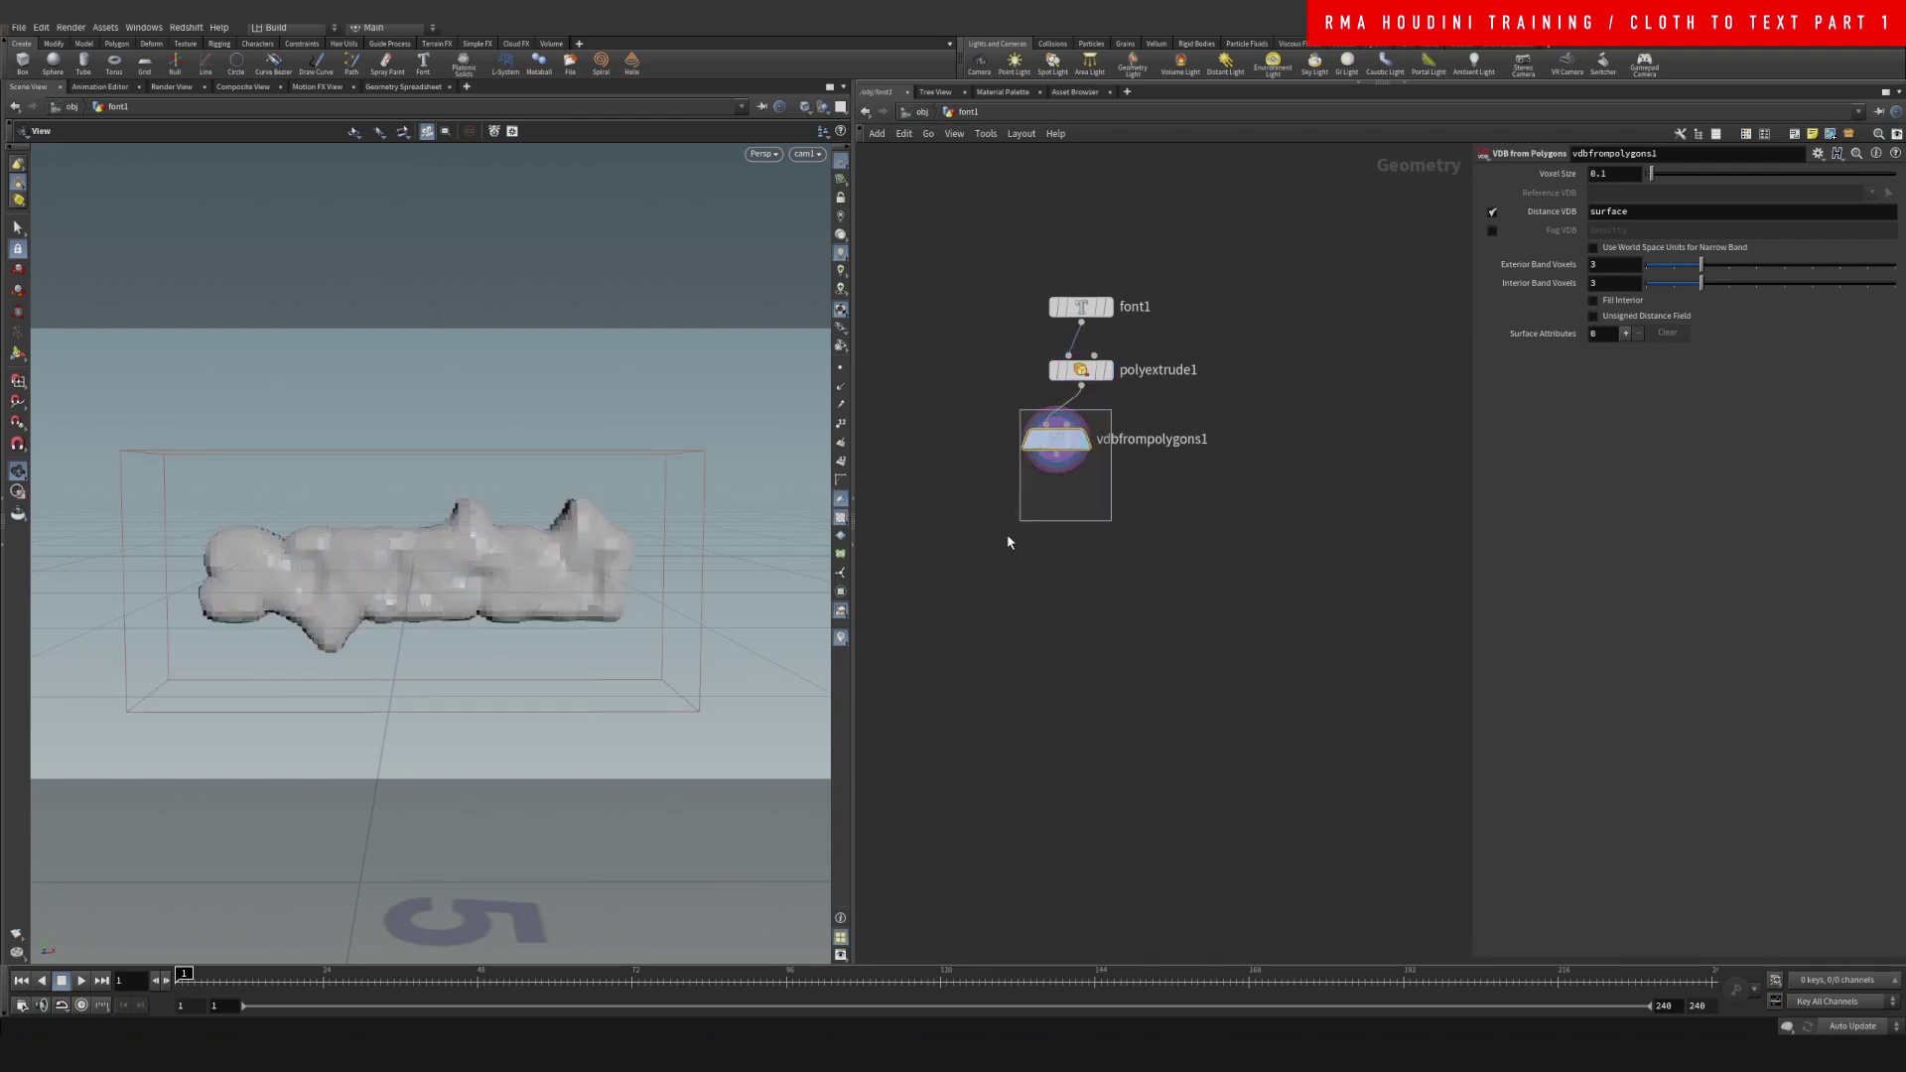
Set the VDB from Polygons voxel size to .01
{"action": "left_click_drag", "start_coordinate": [1613, 173], "coordinate": [1344, 200]}
{"action": "type", "text": ".0"}
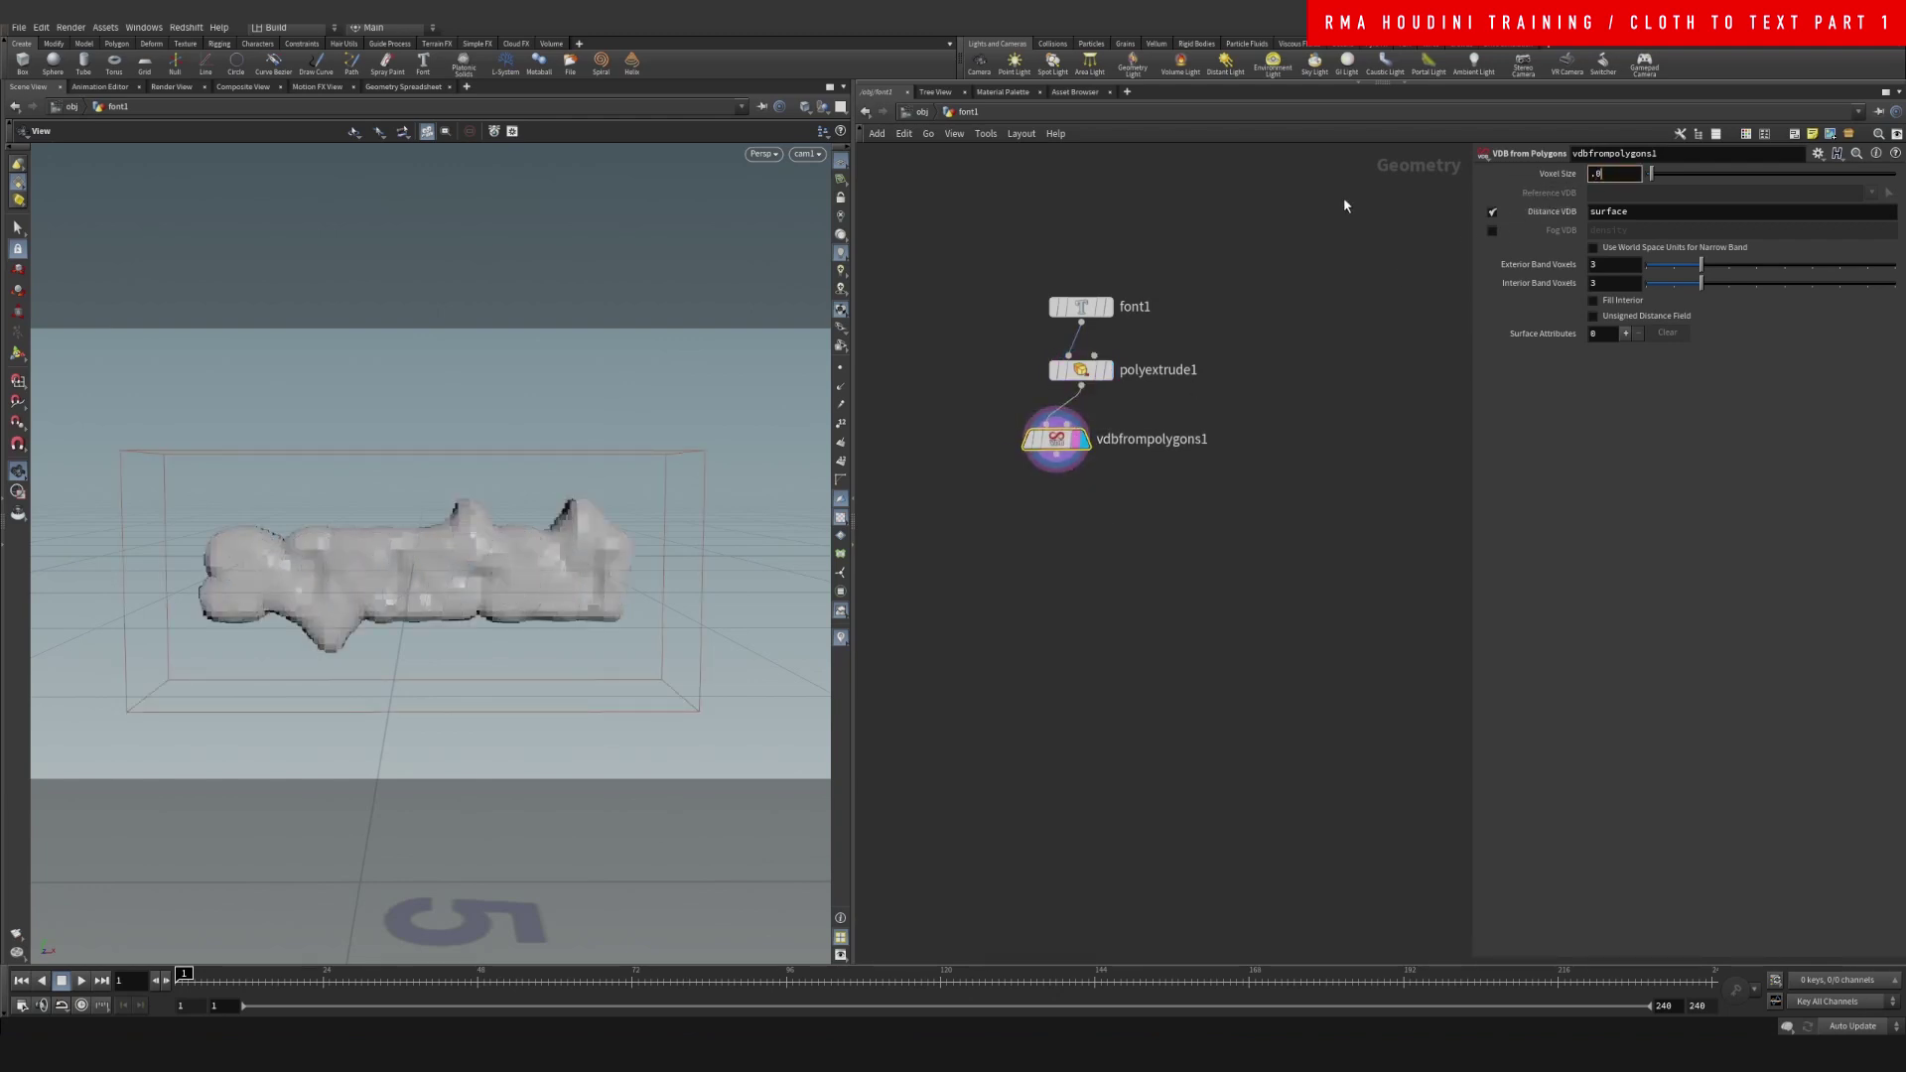
{"action": "type", "text": "1"}
{"action": "key", "text": "Return"}
{"action": "middle_click_drag", "start_coordinate": [1111, 592], "coordinate": [1127, 533]}
Add a displayed Convert VDB node below it, converting to Polygons
{"action": "key", "text": "Tab"}
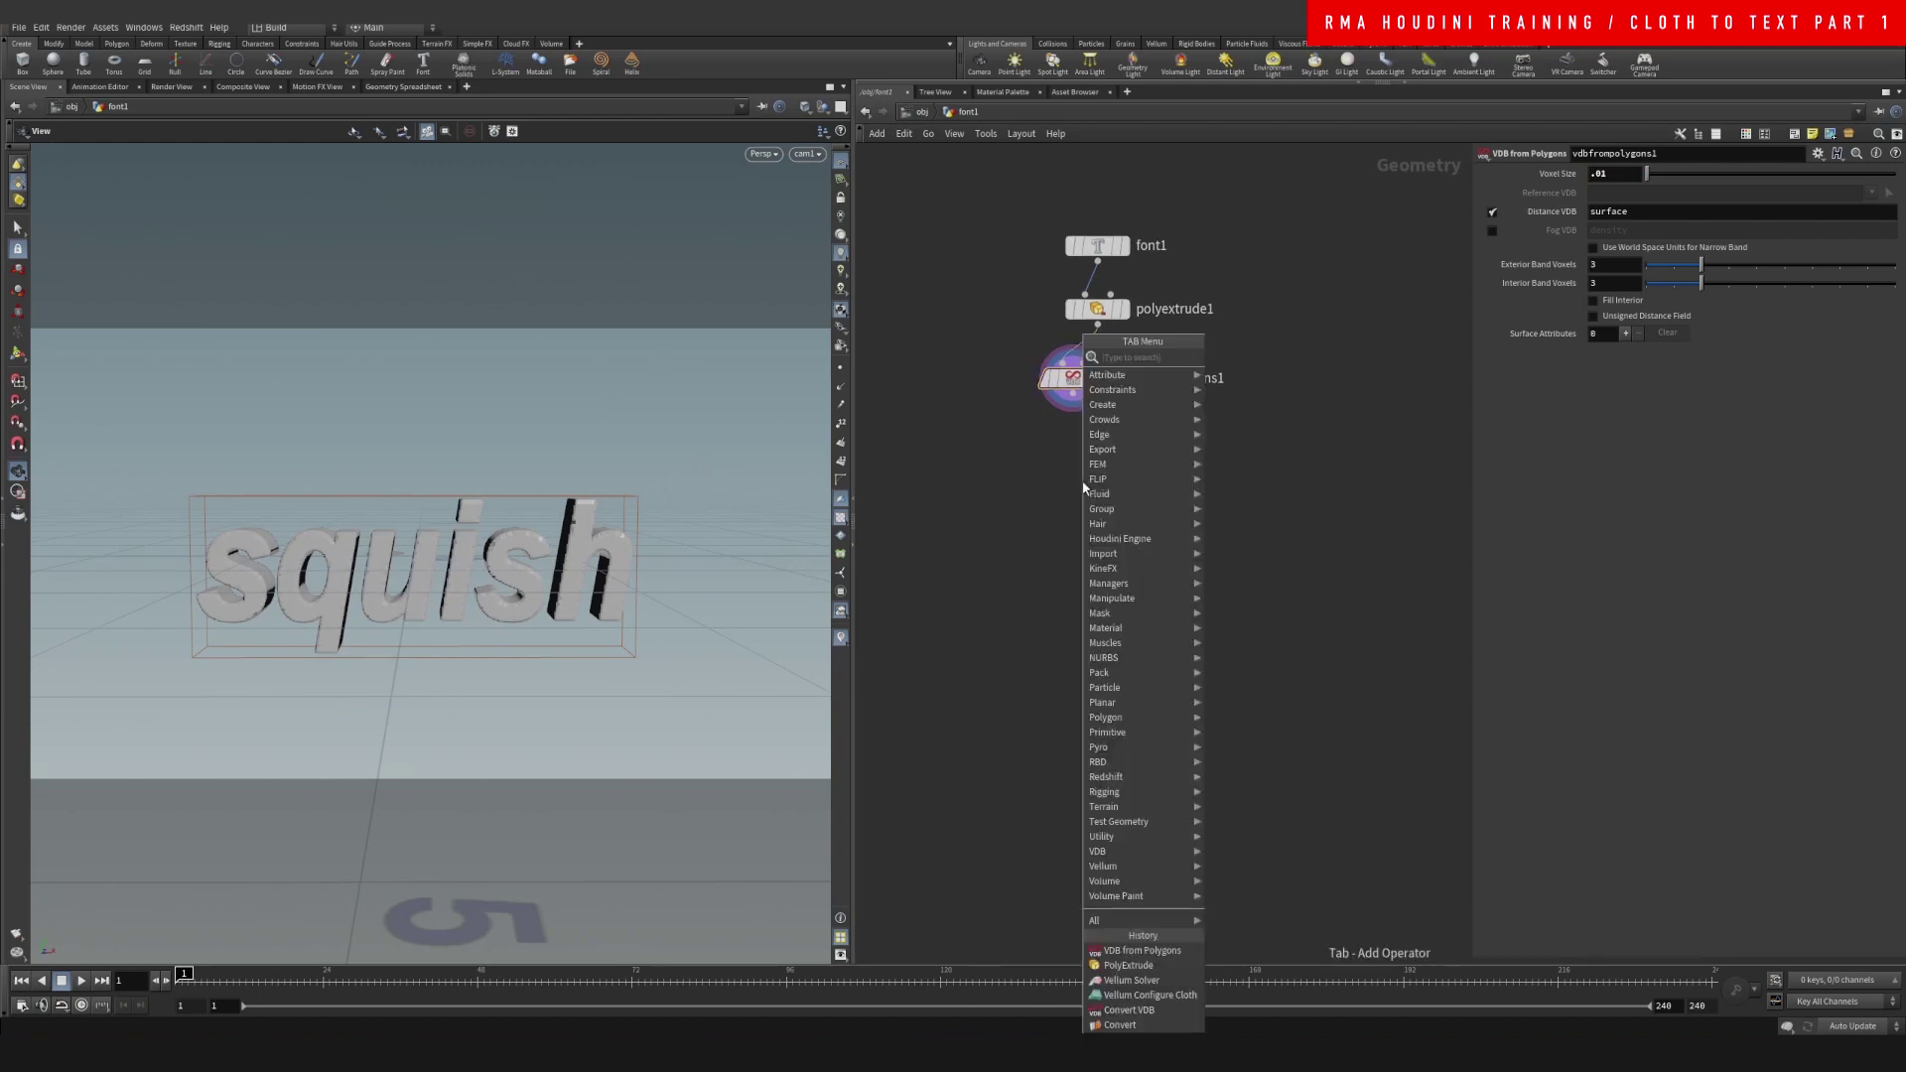
{"action": "type", "text": "convvd"}
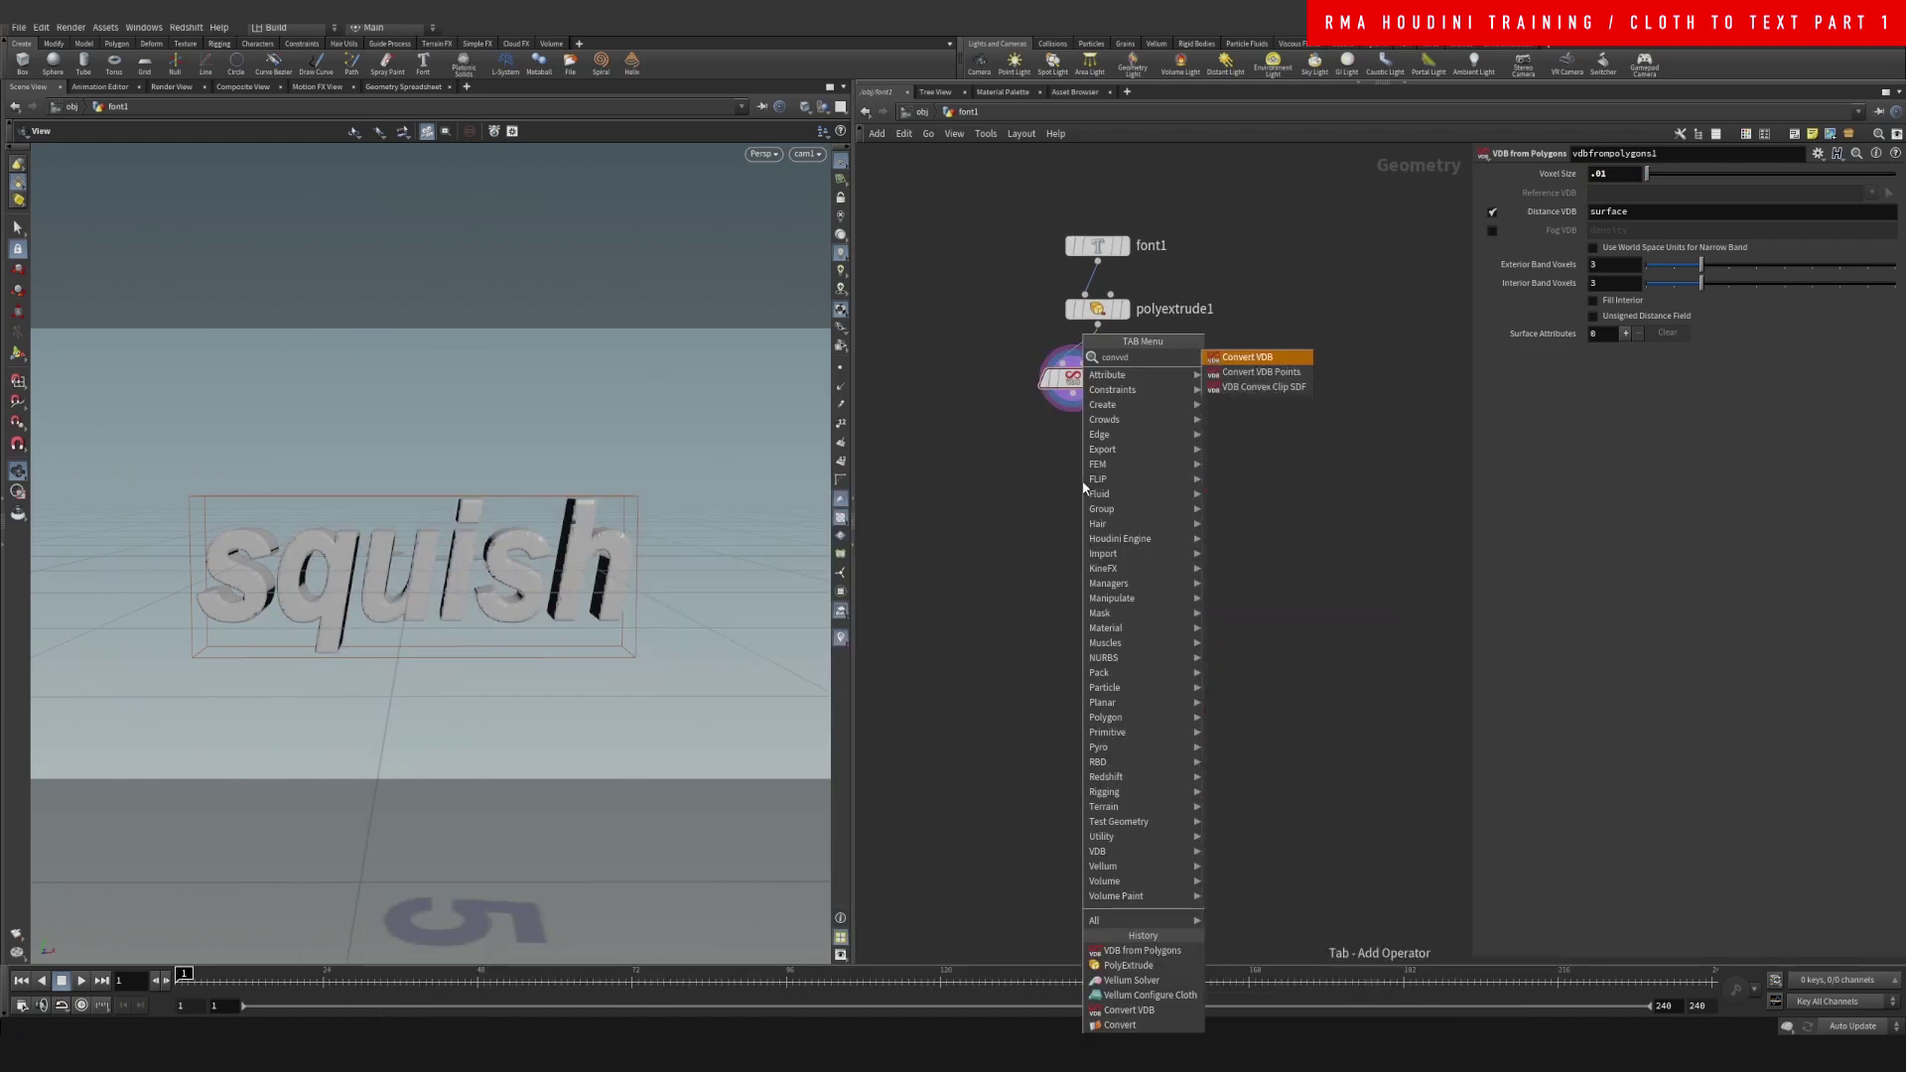
{"action": "key", "text": "Return"}
{"action": "left_click", "coordinate": [1084, 486]}
{"action": "scroll", "coordinate": [1150, 392], "scroll_direction": "up", "scroll_amount": 3}
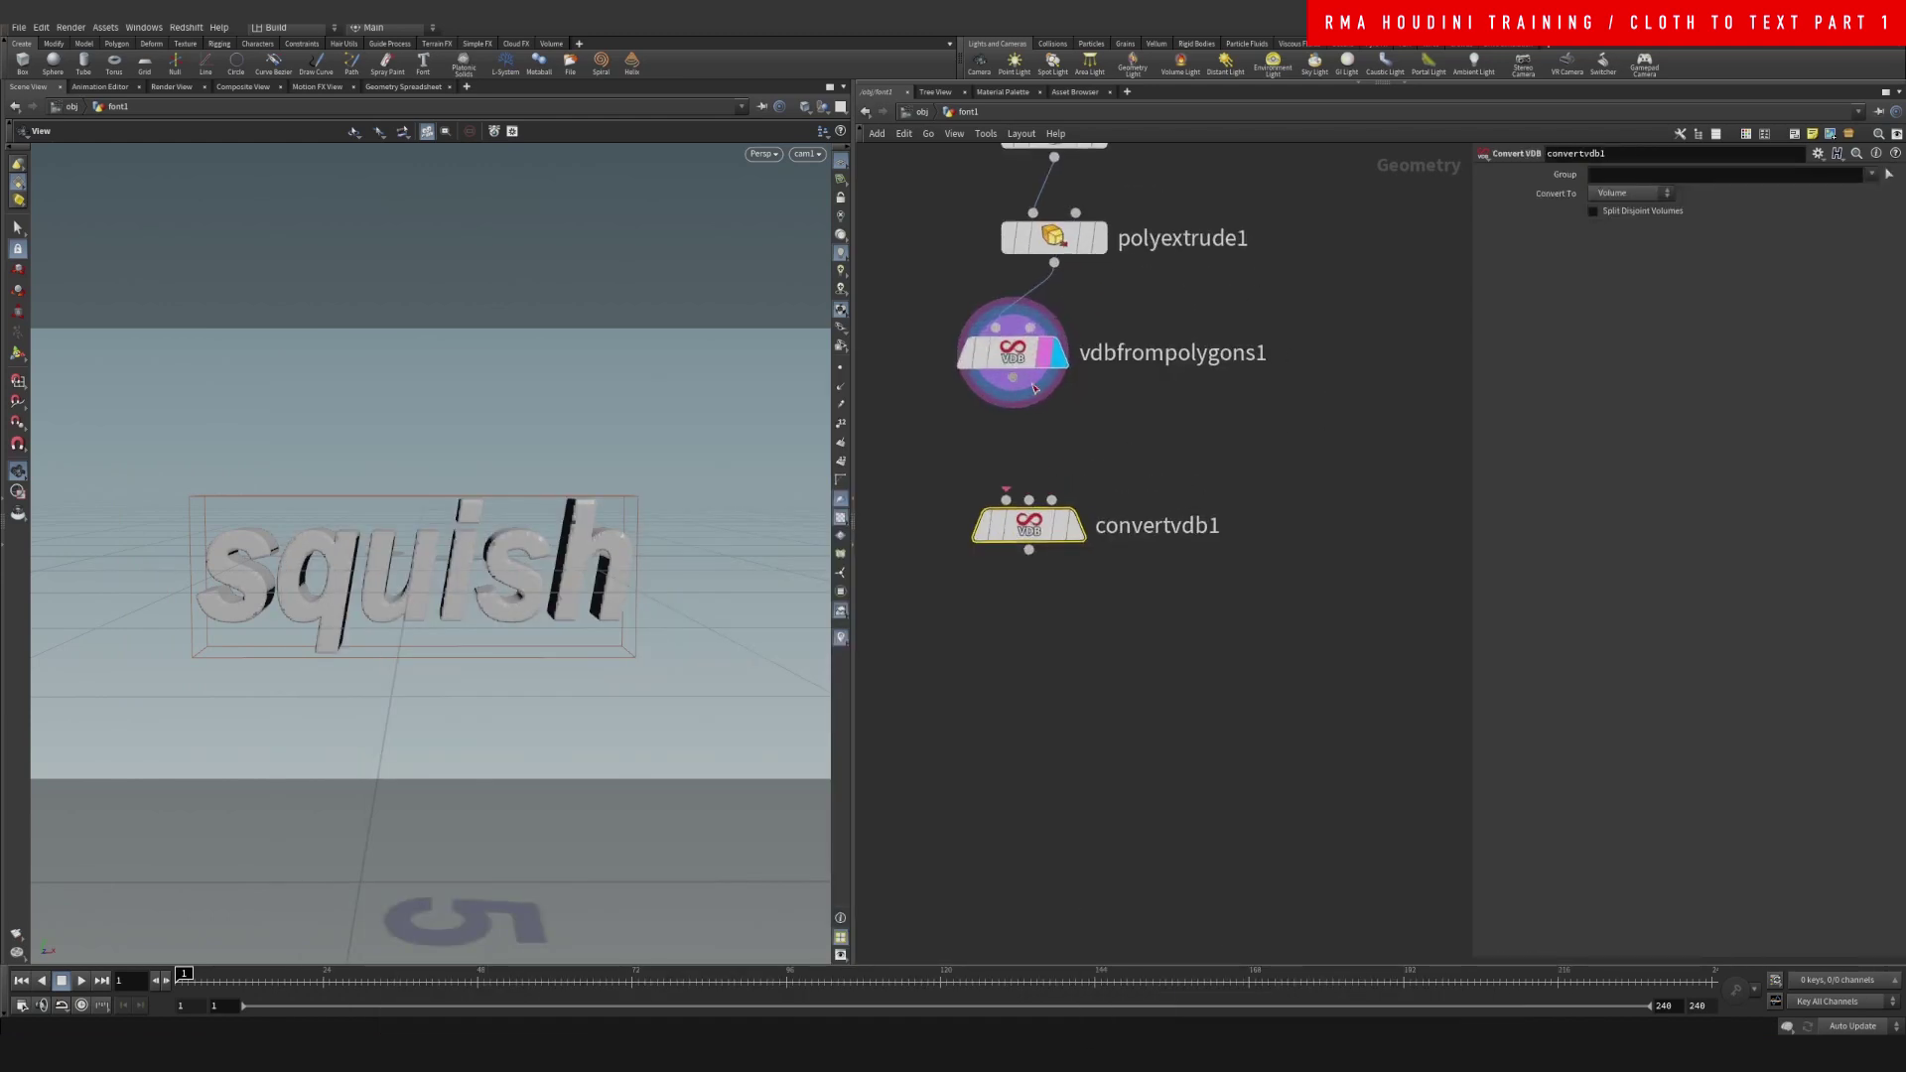
{"action": "left_click_drag", "start_coordinate": [1034, 388], "coordinate": [1006, 500]}
{"action": "left_click", "coordinate": [1109, 483]}
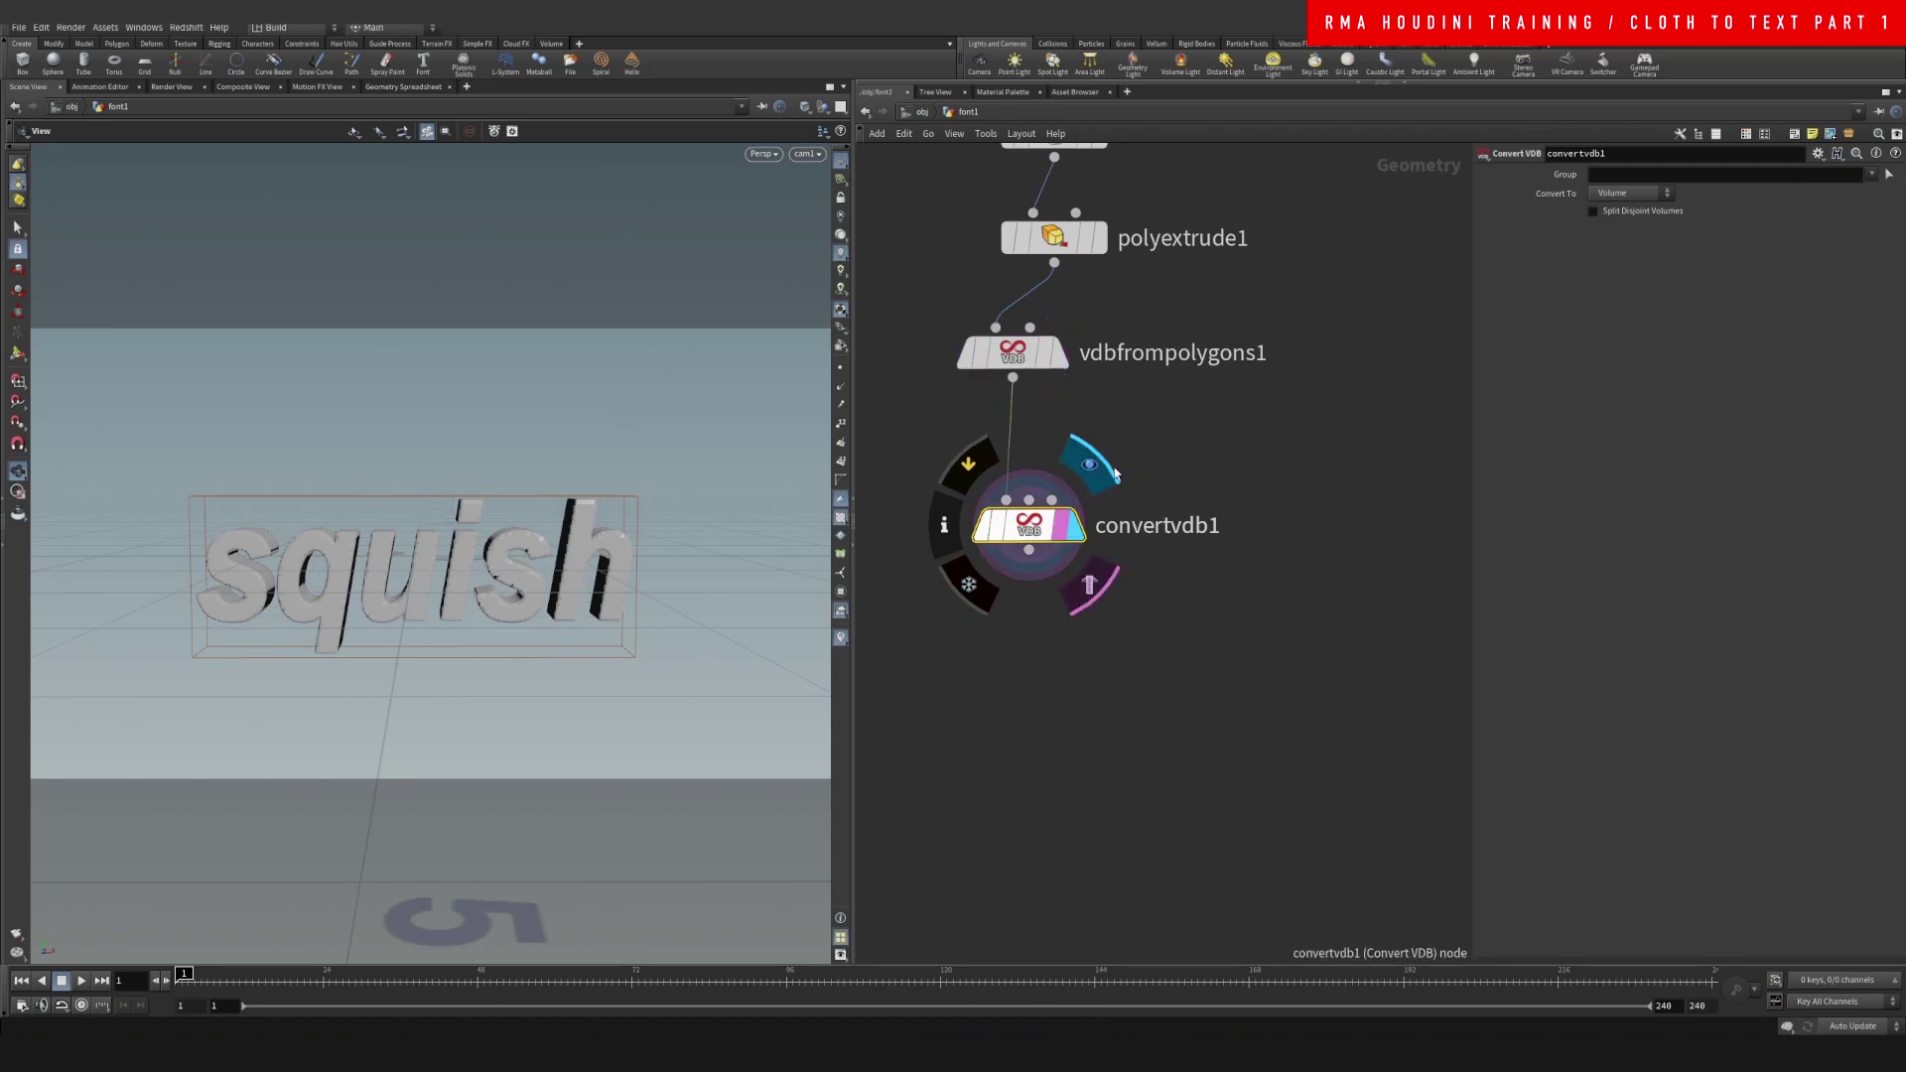
{"action": "left_click", "coordinate": [1628, 192]}
{"action": "left_click", "coordinate": [1618, 233]}
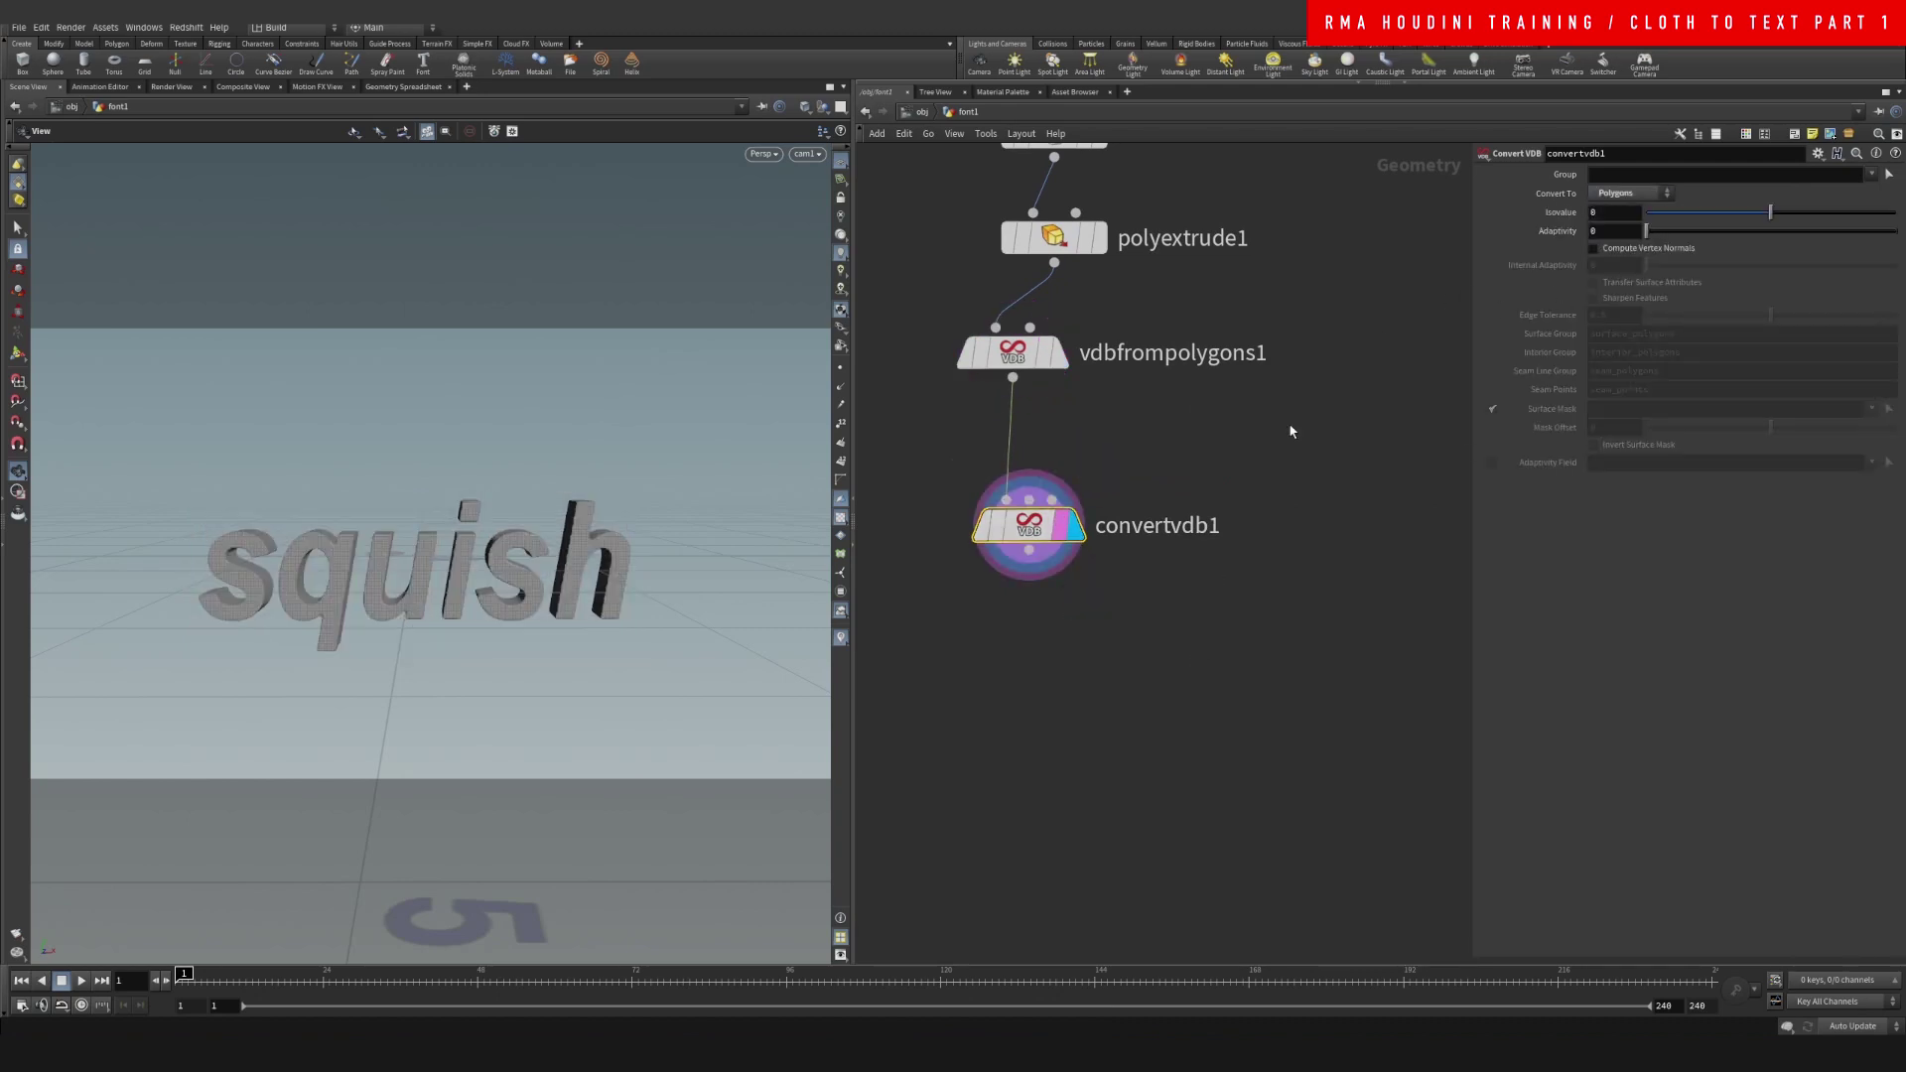
{"action": "scroll", "coordinate": [455, 640], "scroll_direction": "up", "scroll_amount": 6}
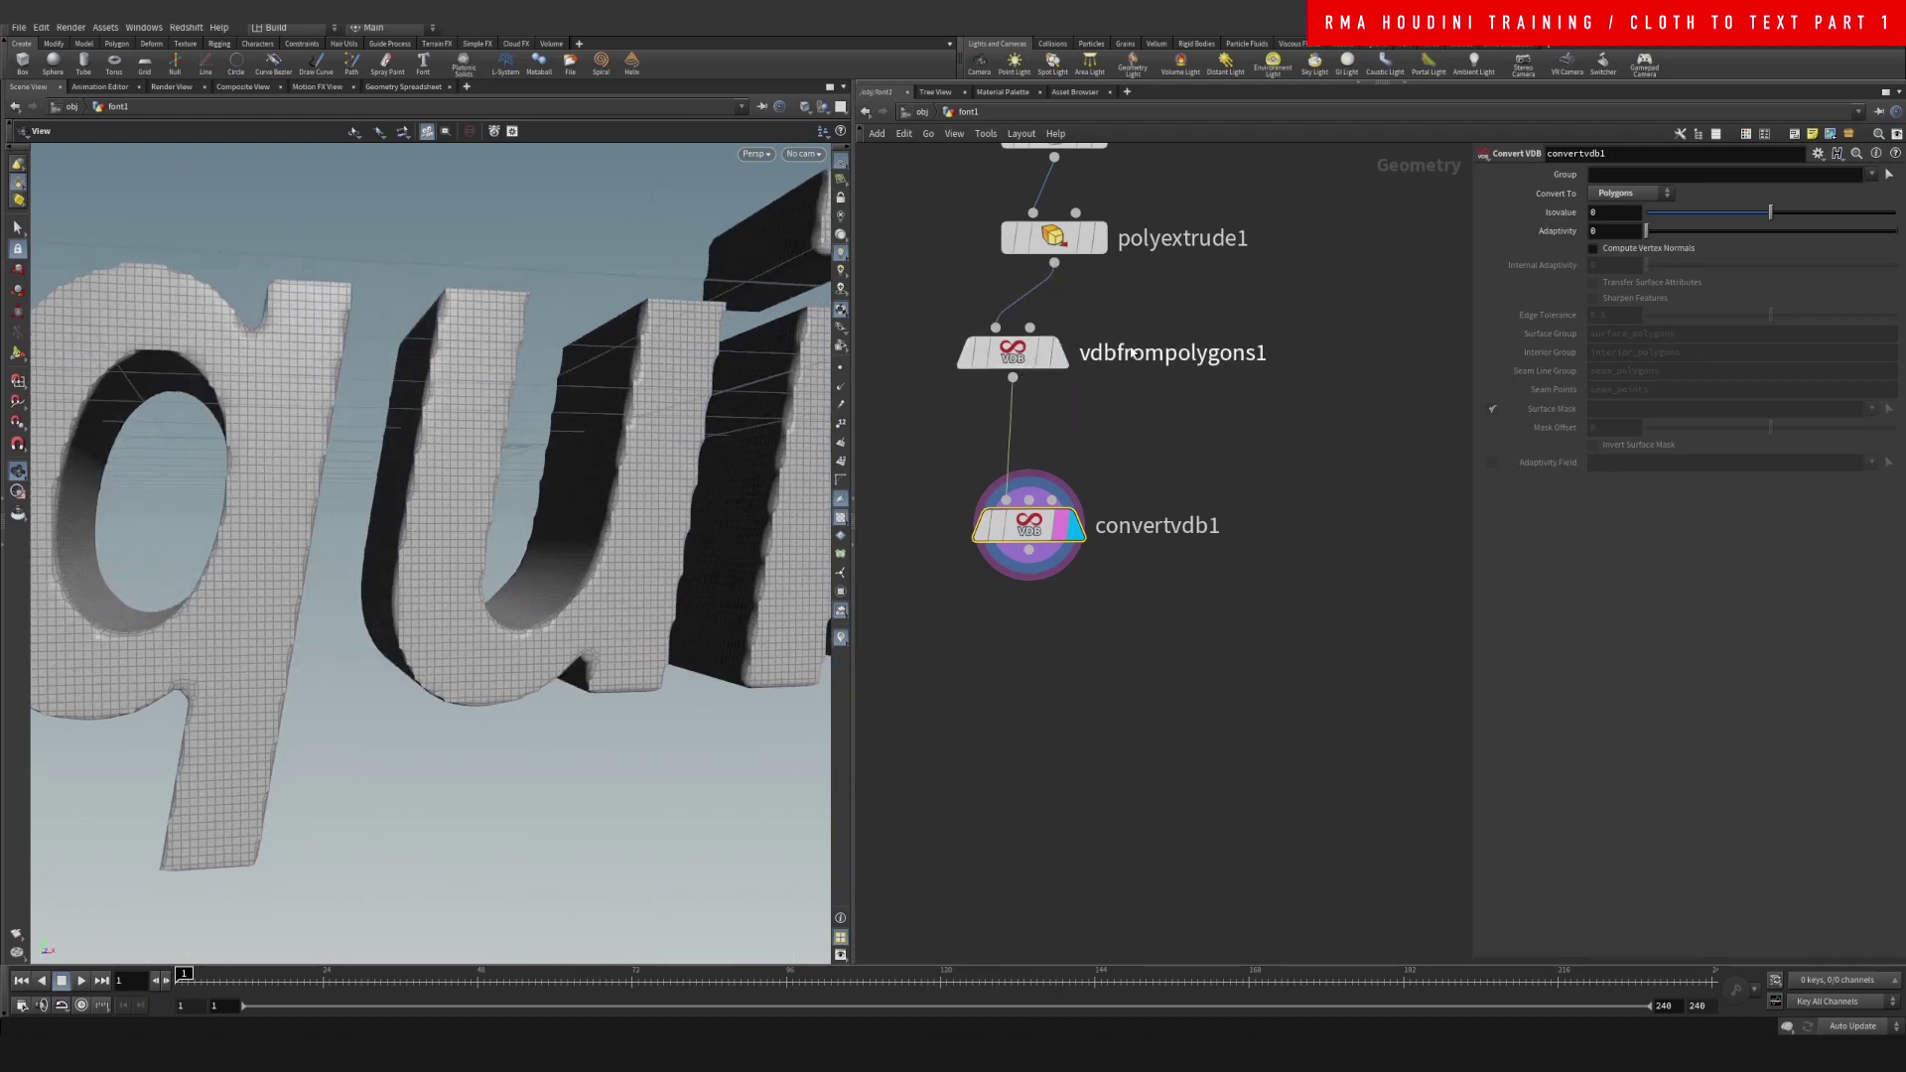
Lower vdbfrompolygons1's voxel size stepwise to .009, .008, then .007
{"action": "left_click", "coordinate": [1012, 352]}
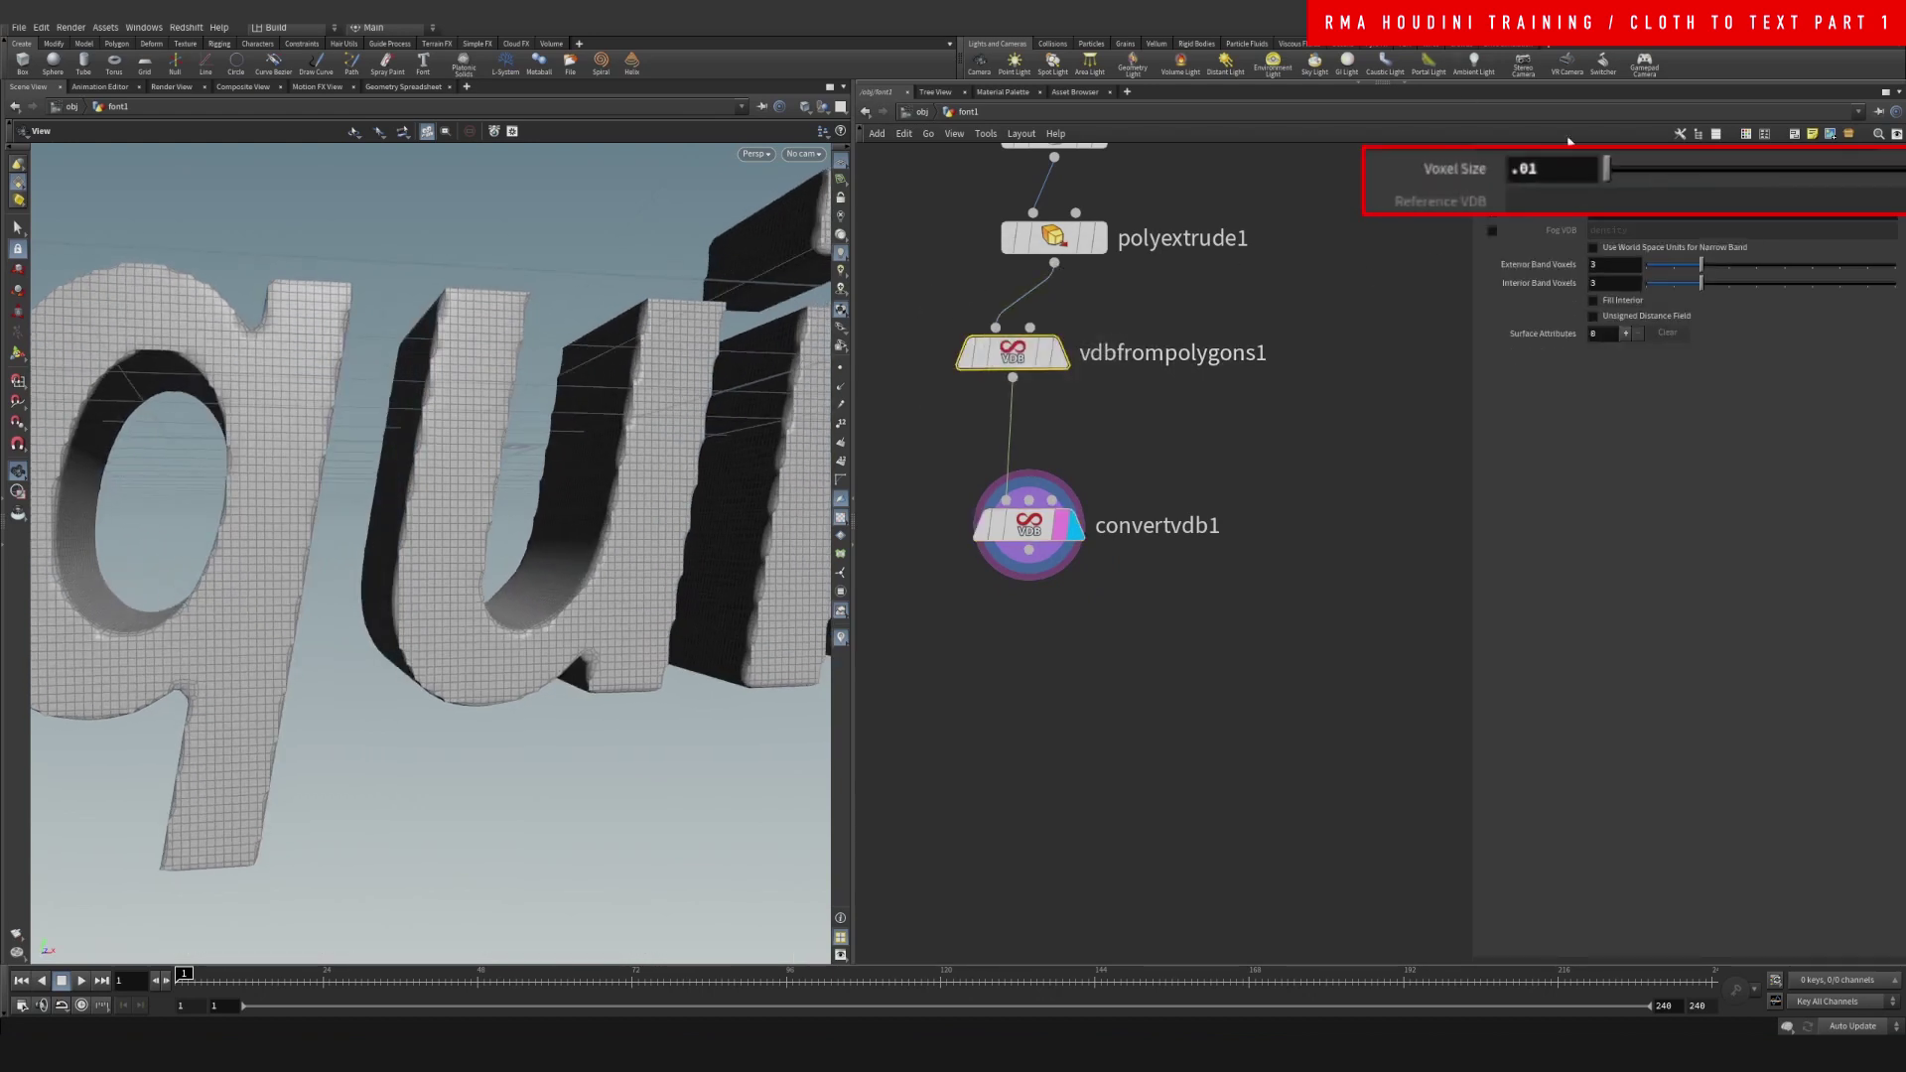
{"action": "left_click", "coordinate": [1623, 170]}
{"action": "key", "text": "BackSpace"}
{"action": "type", "text": "09"}
{"action": "key", "text": "Return"}
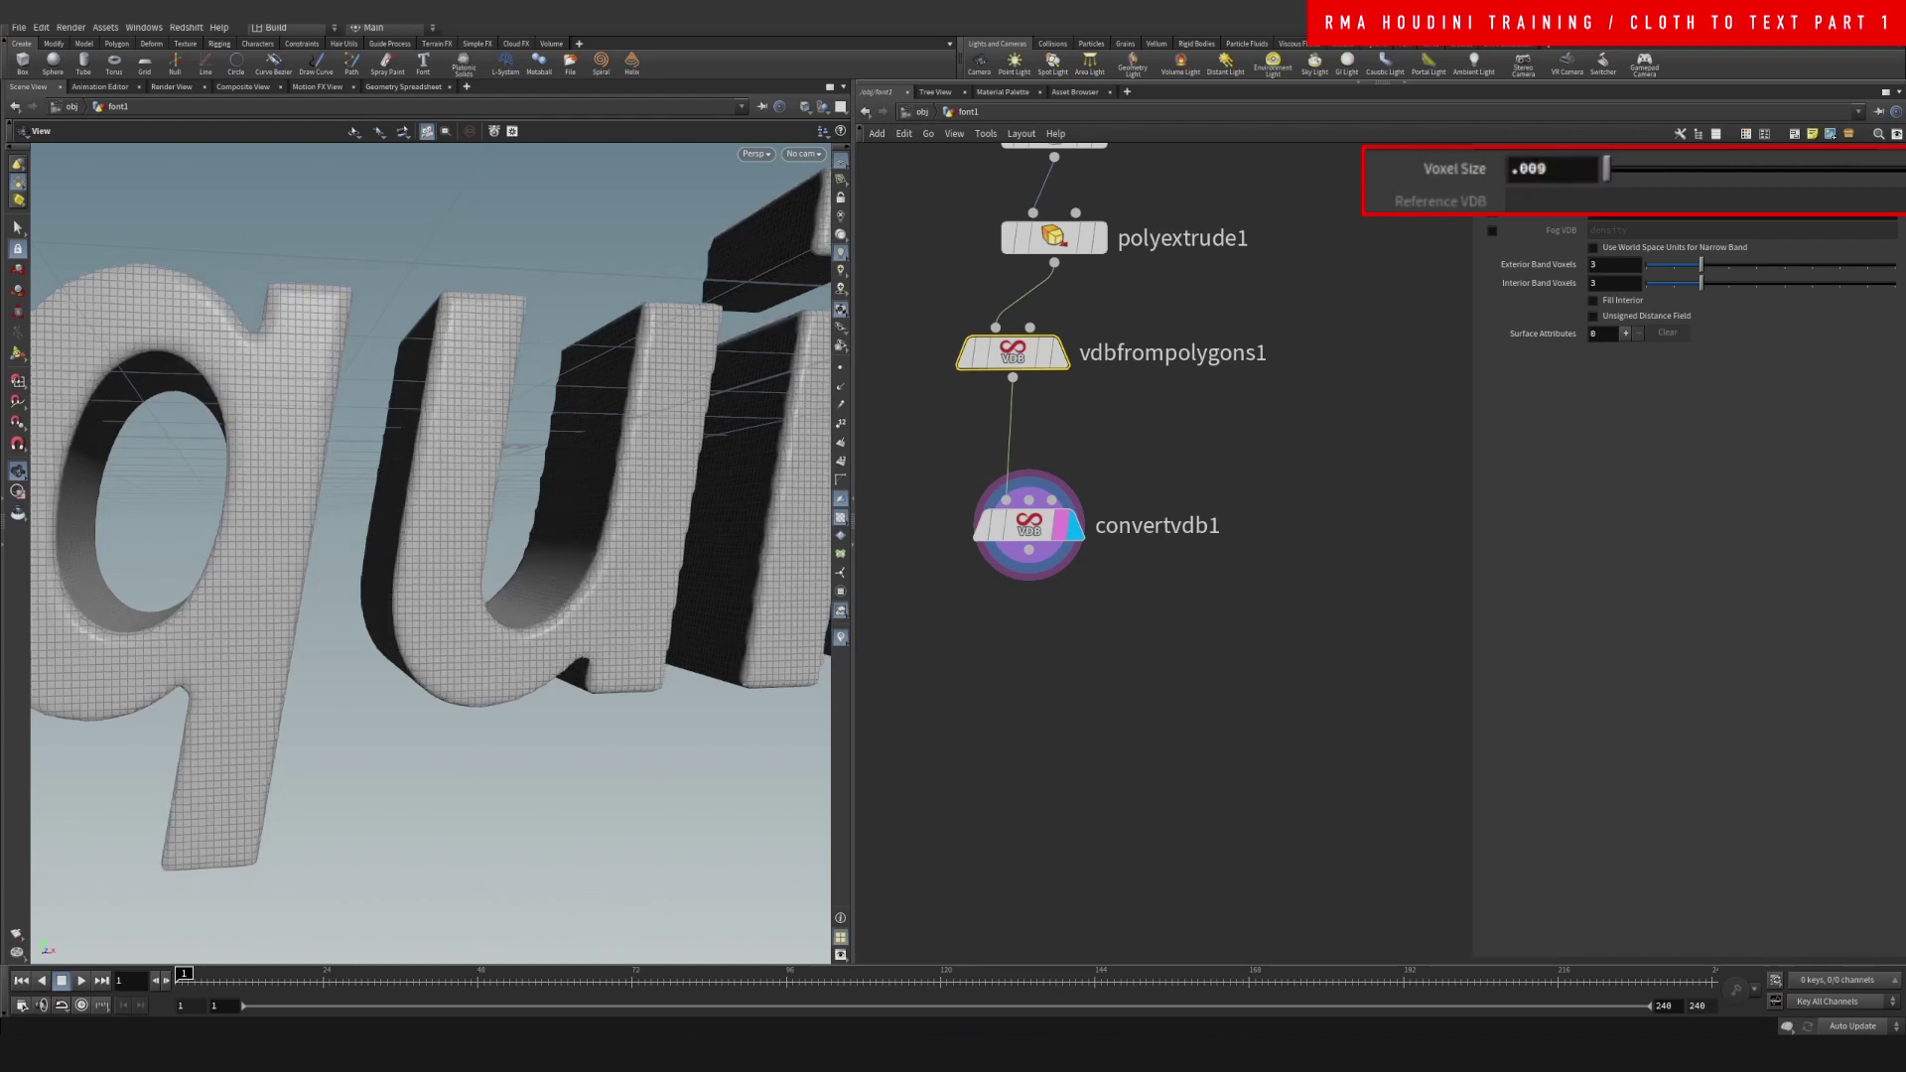
{"action": "left_click", "coordinate": [1566, 174]}
{"action": "key", "text": "BackSpace"}
{"action": "type", "text": "8"}
{"action": "key", "text": "Return"}
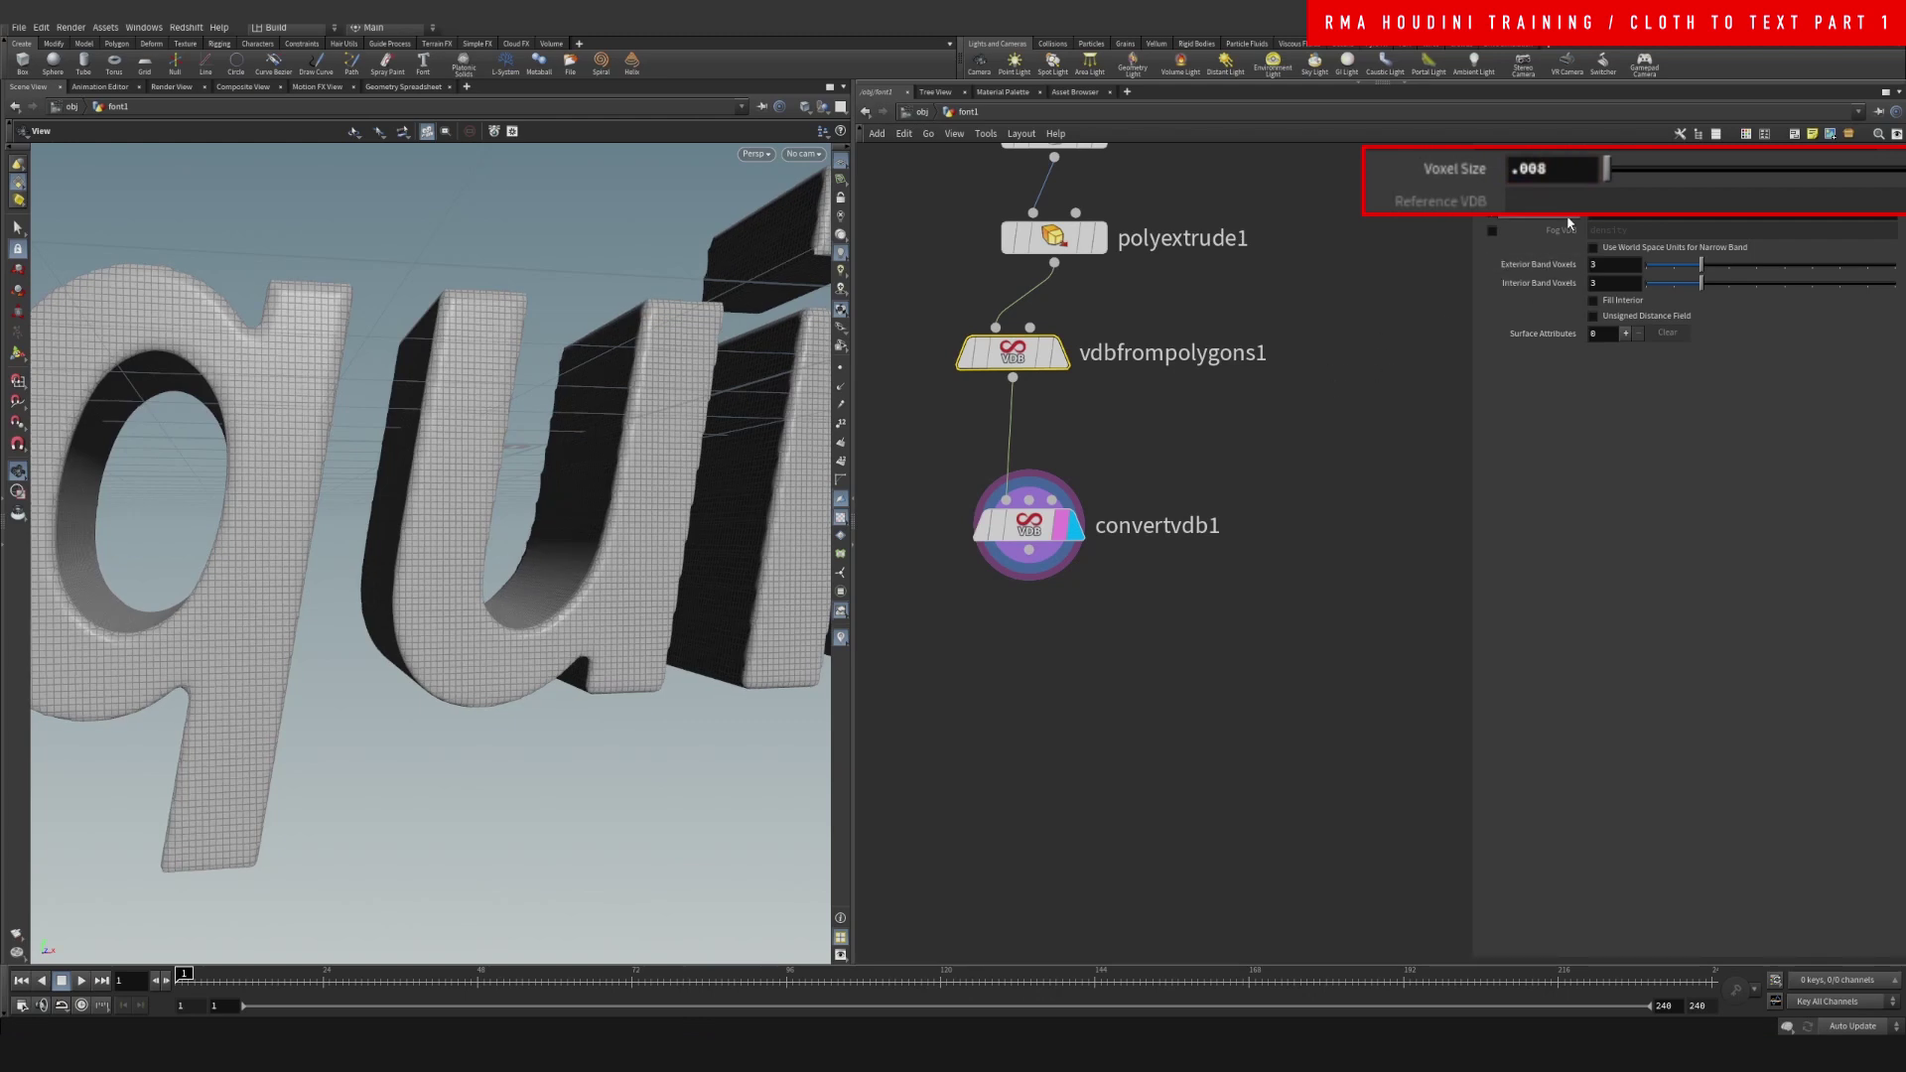
{"action": "left_click", "coordinate": [1555, 172]}
{"action": "key", "text": "BackSpace"}
{"action": "type", "text": "7"}
{"action": "key", "text": "Return"}
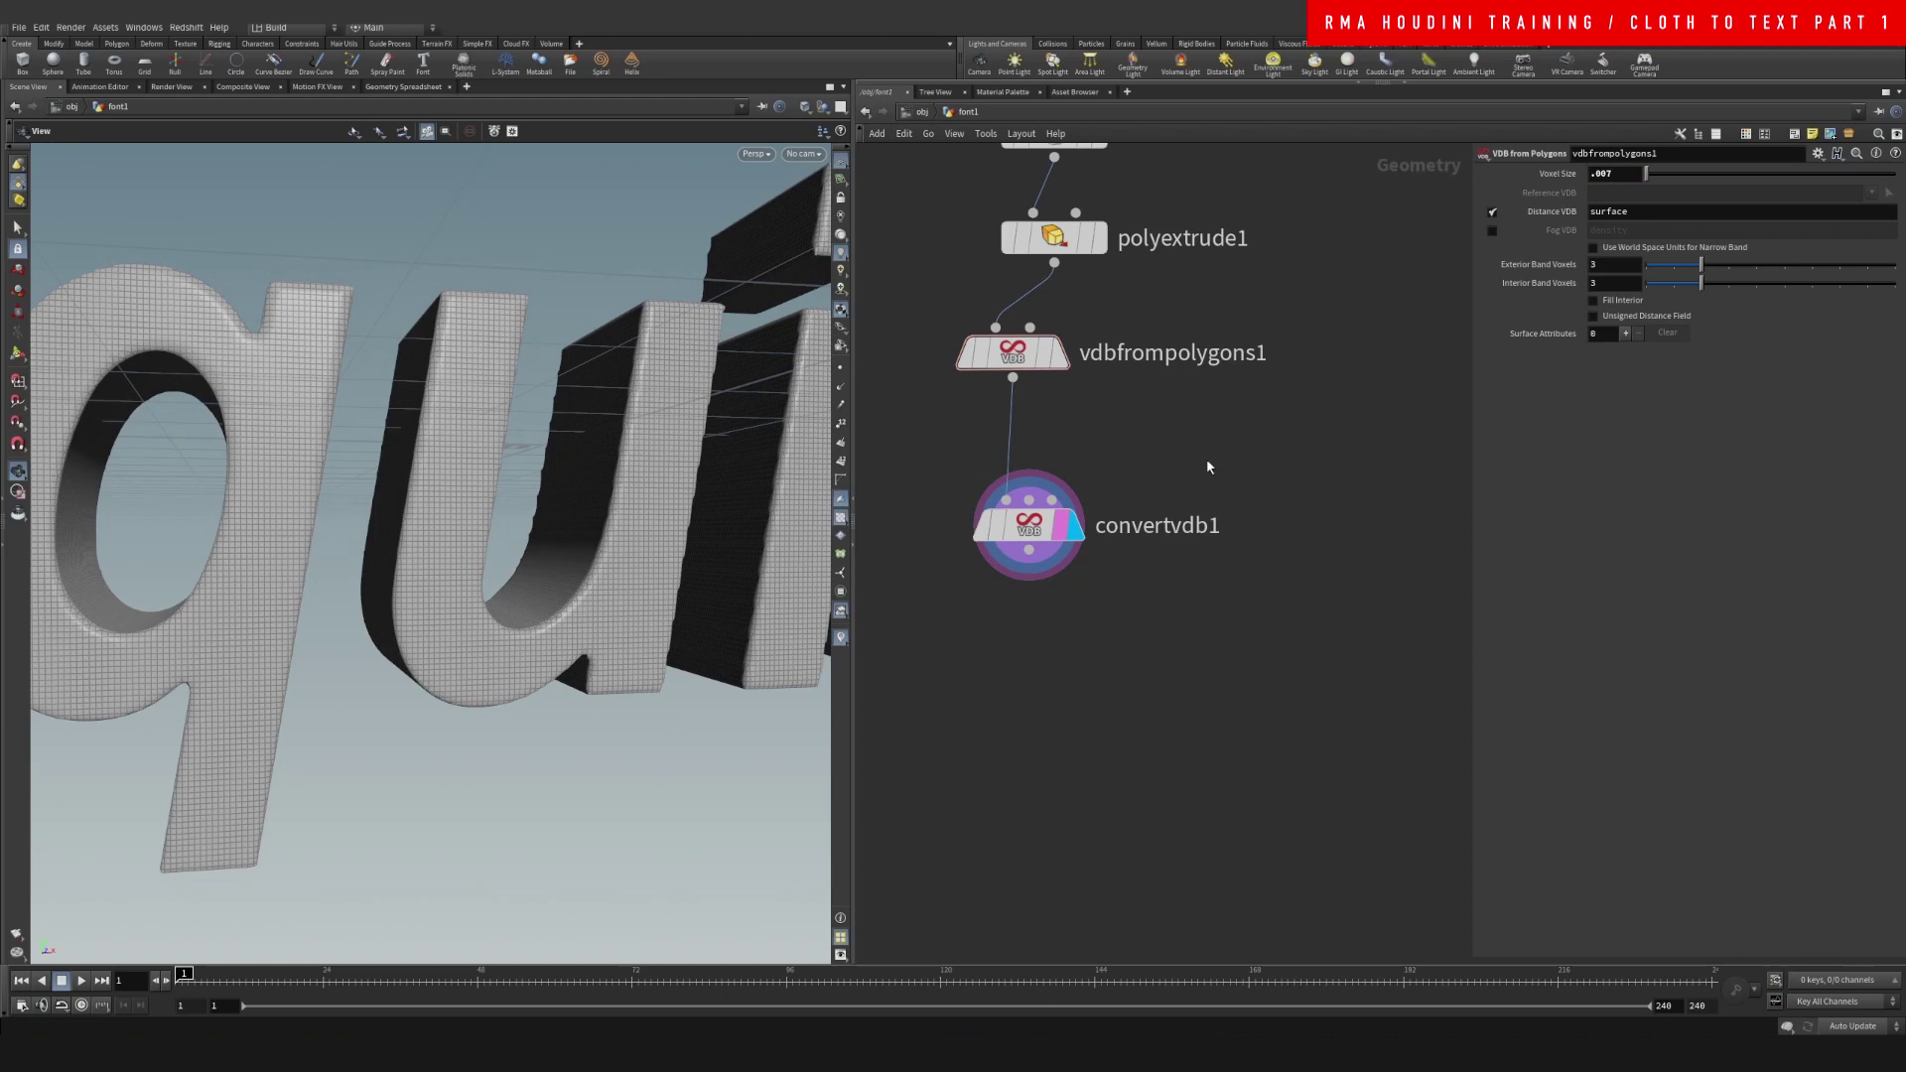
Set the viewport back to looking through cam1
{"action": "left_click", "coordinate": [802, 154]}
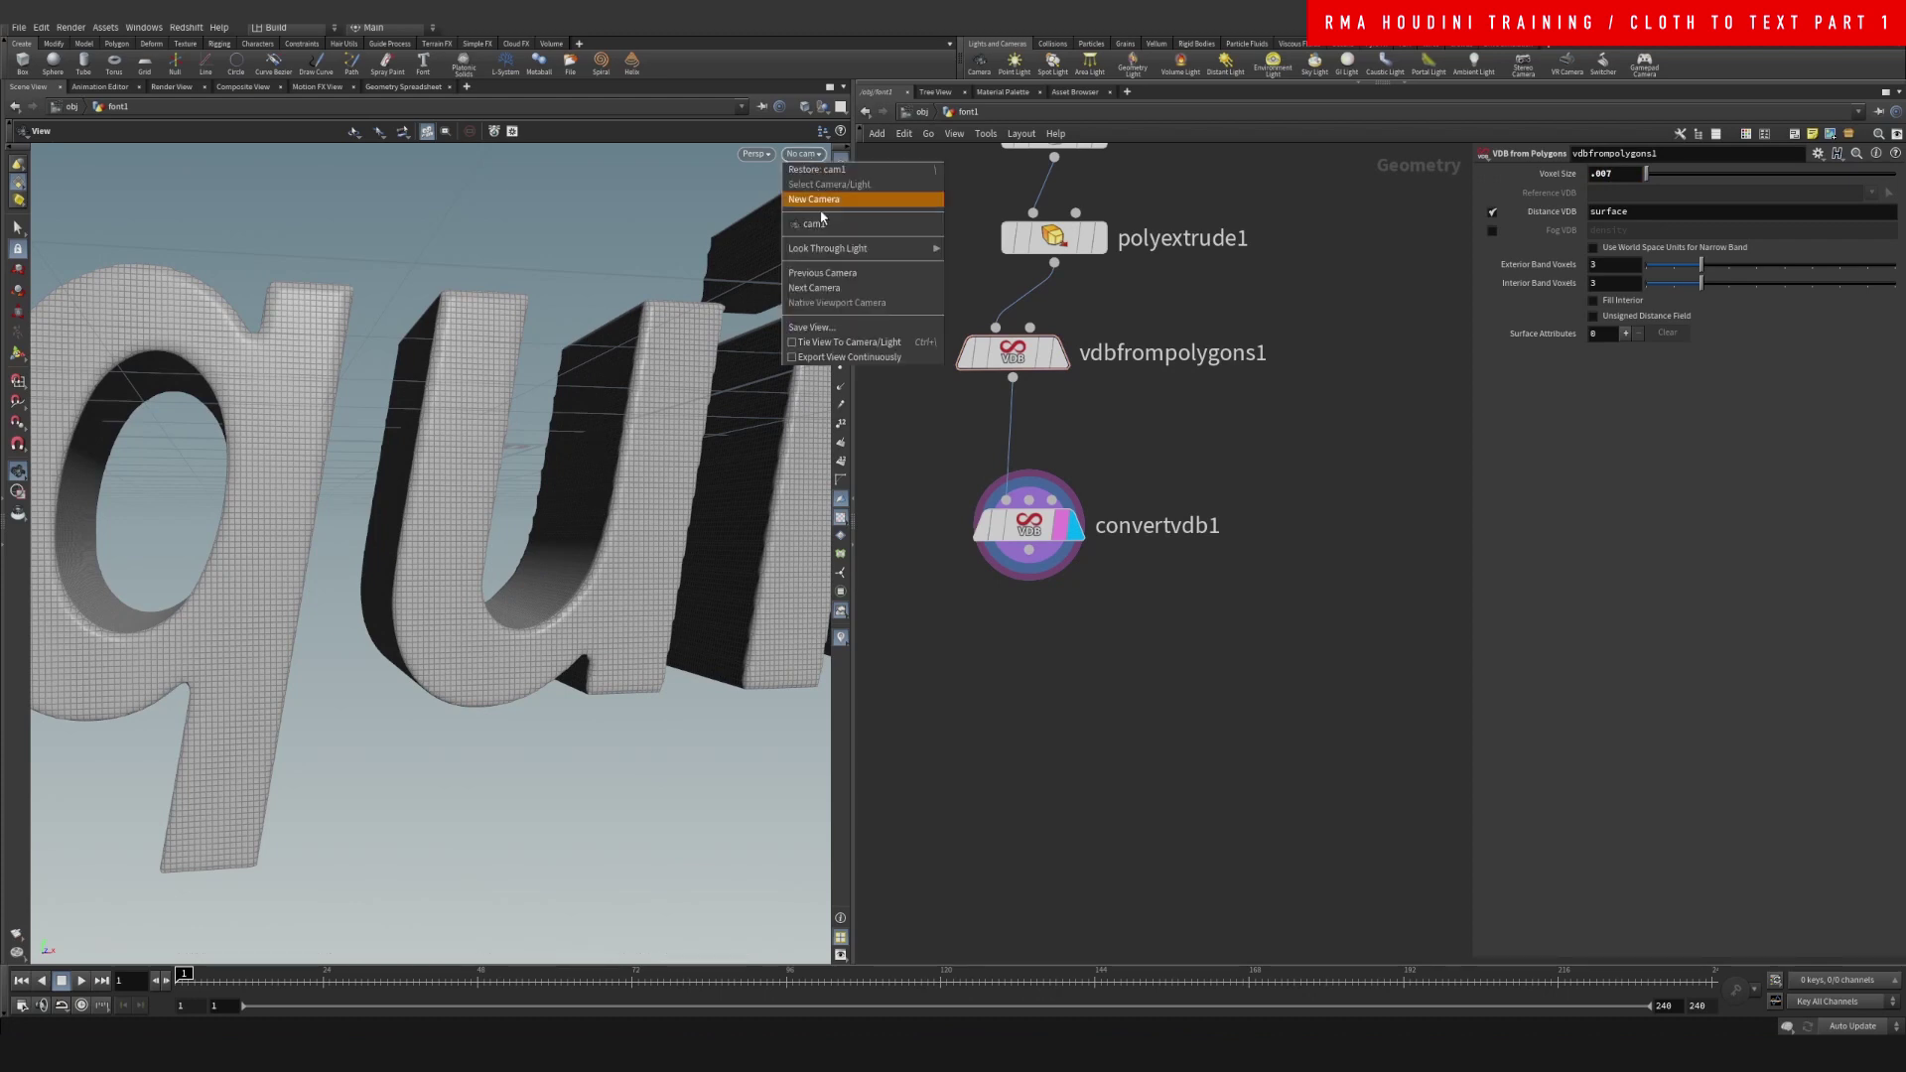
{"action": "left_click", "coordinate": [830, 229]}
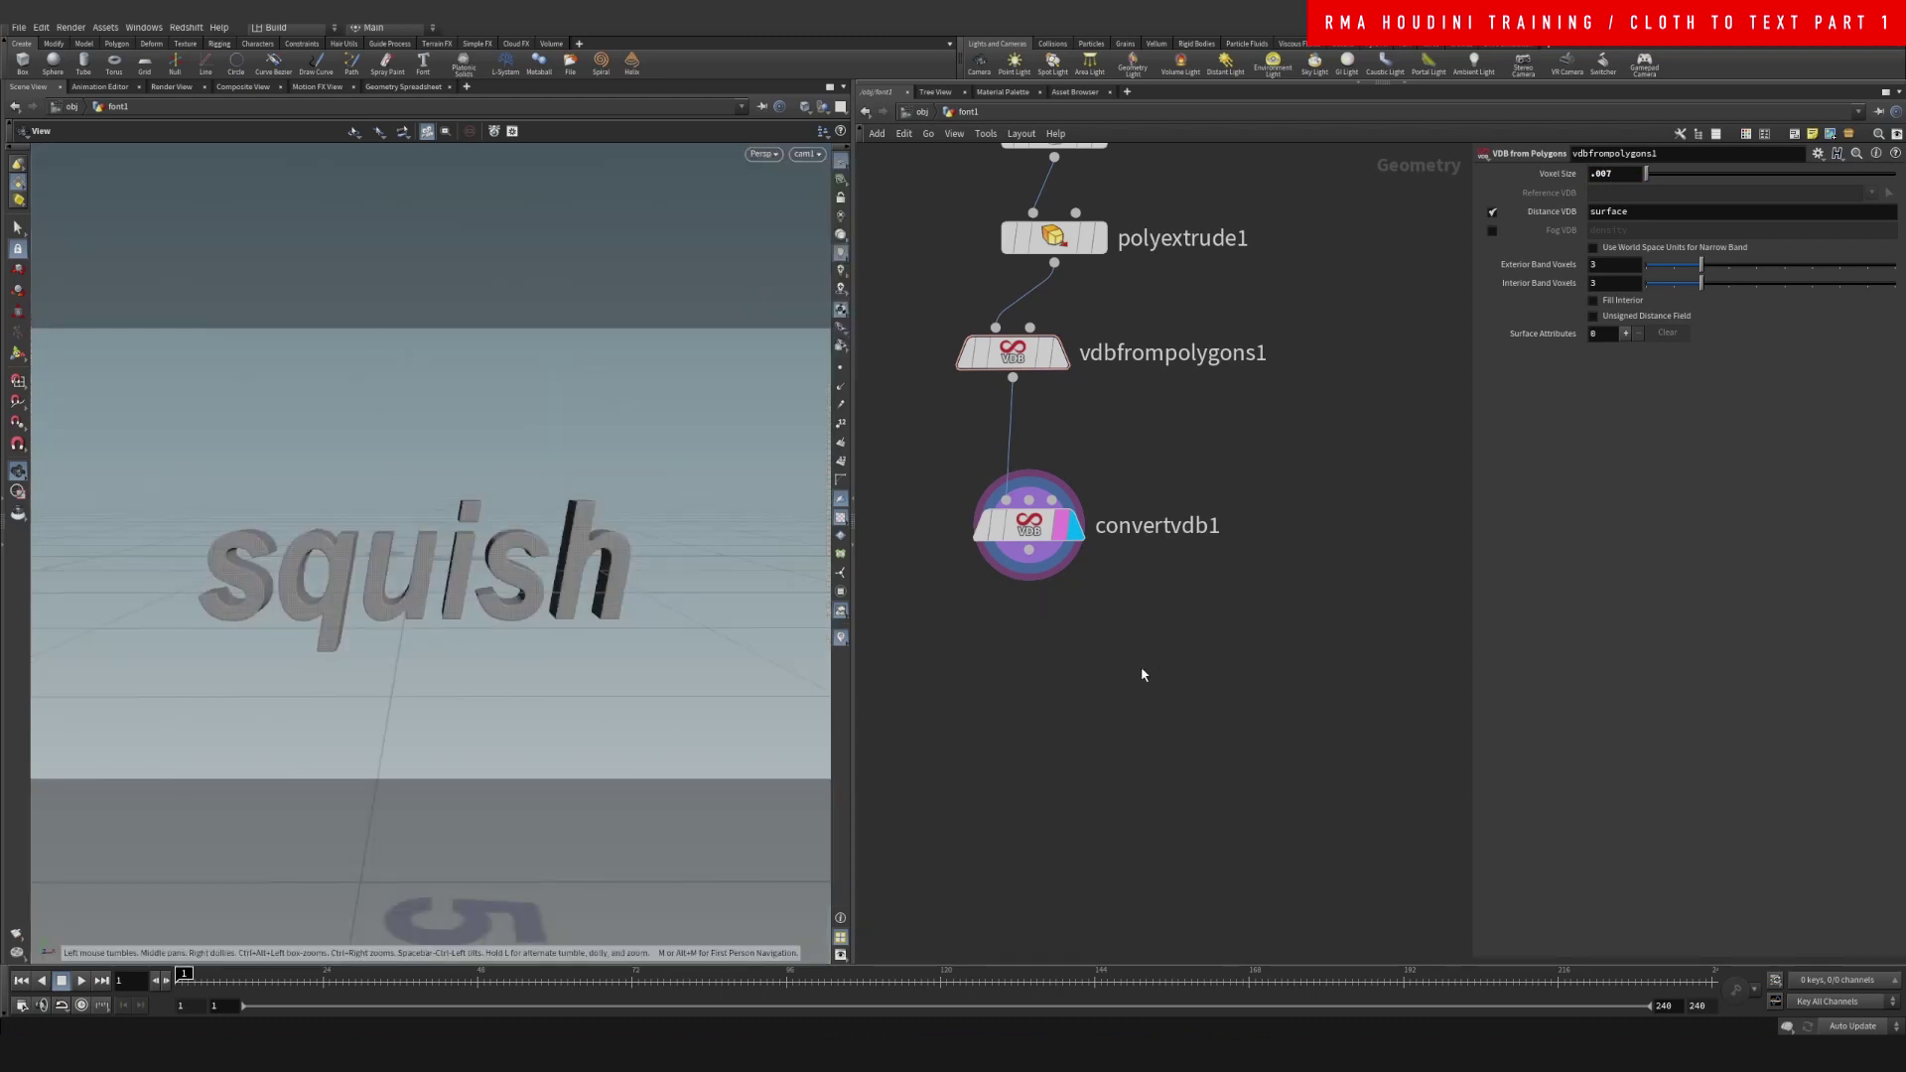
{"action": "middle_click_drag", "start_coordinate": [1140, 665], "coordinate": [1150, 503]}
Add a Vellum Configure Cloth node below the text nodes
{"action": "key", "text": "Tab"}
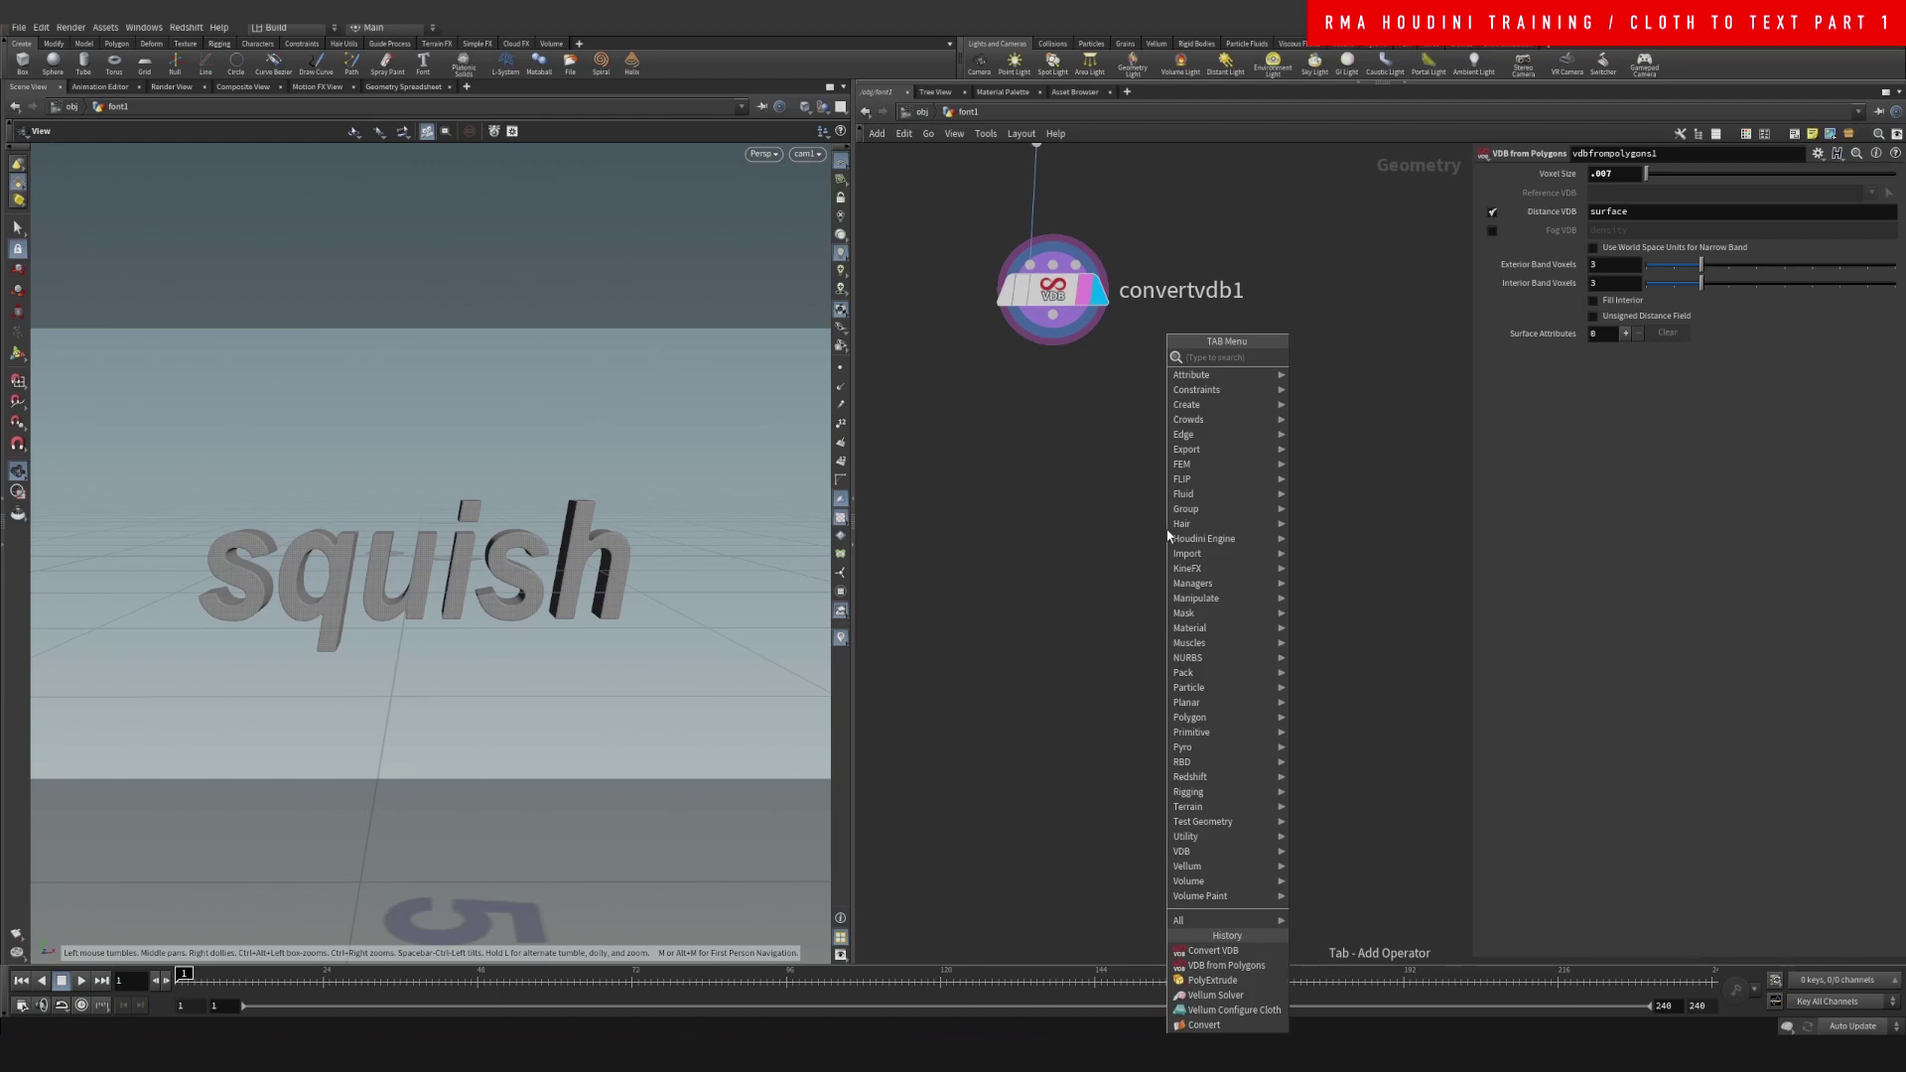
{"action": "type", "text": "velcl"}
{"action": "key", "text": "Return"}
{"action": "left_click", "coordinate": [1168, 531]}
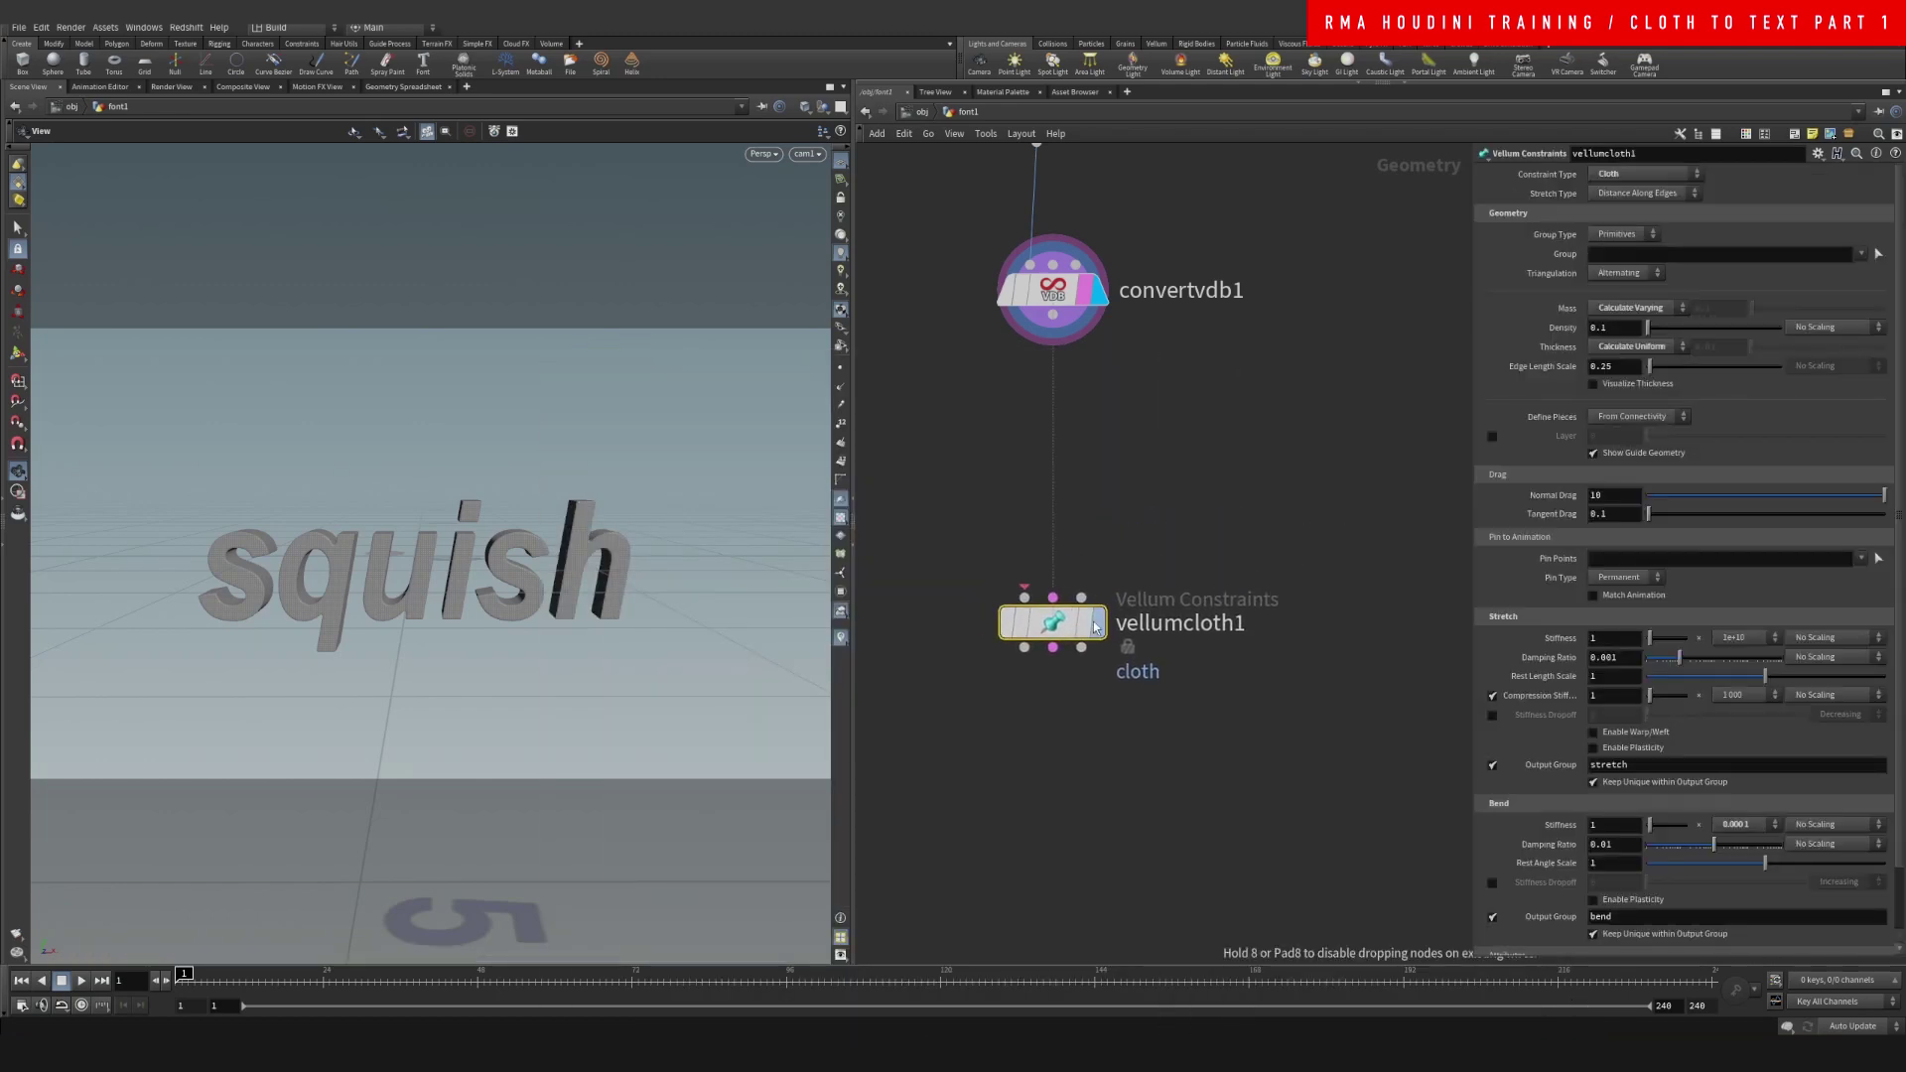
{"action": "left_click", "coordinate": [1053, 625]}
Add a UV Texture node wired under convertvdb1
{"action": "key", "text": "Tab"}
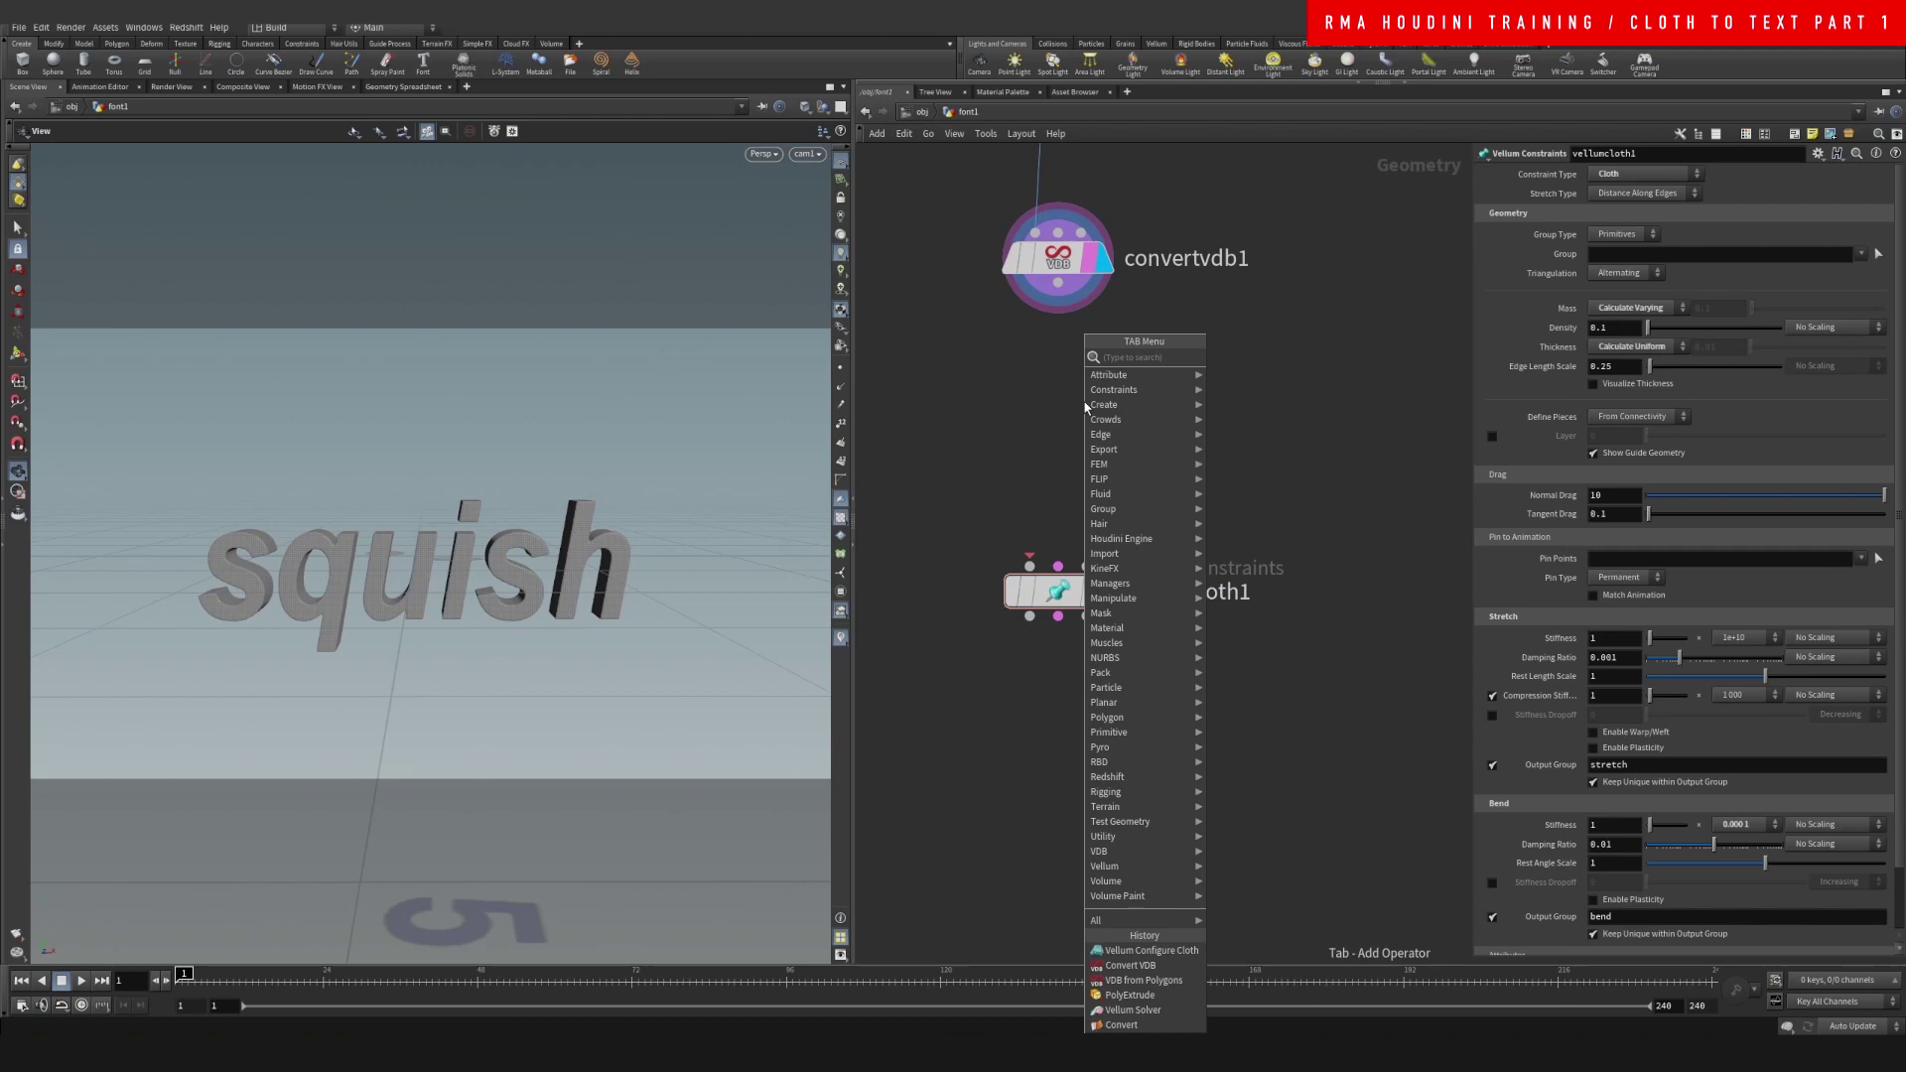
{"action": "type", "text": "uv texture"}
{"action": "key", "text": "Return"}
{"action": "left_click", "coordinate": [1084, 401]}
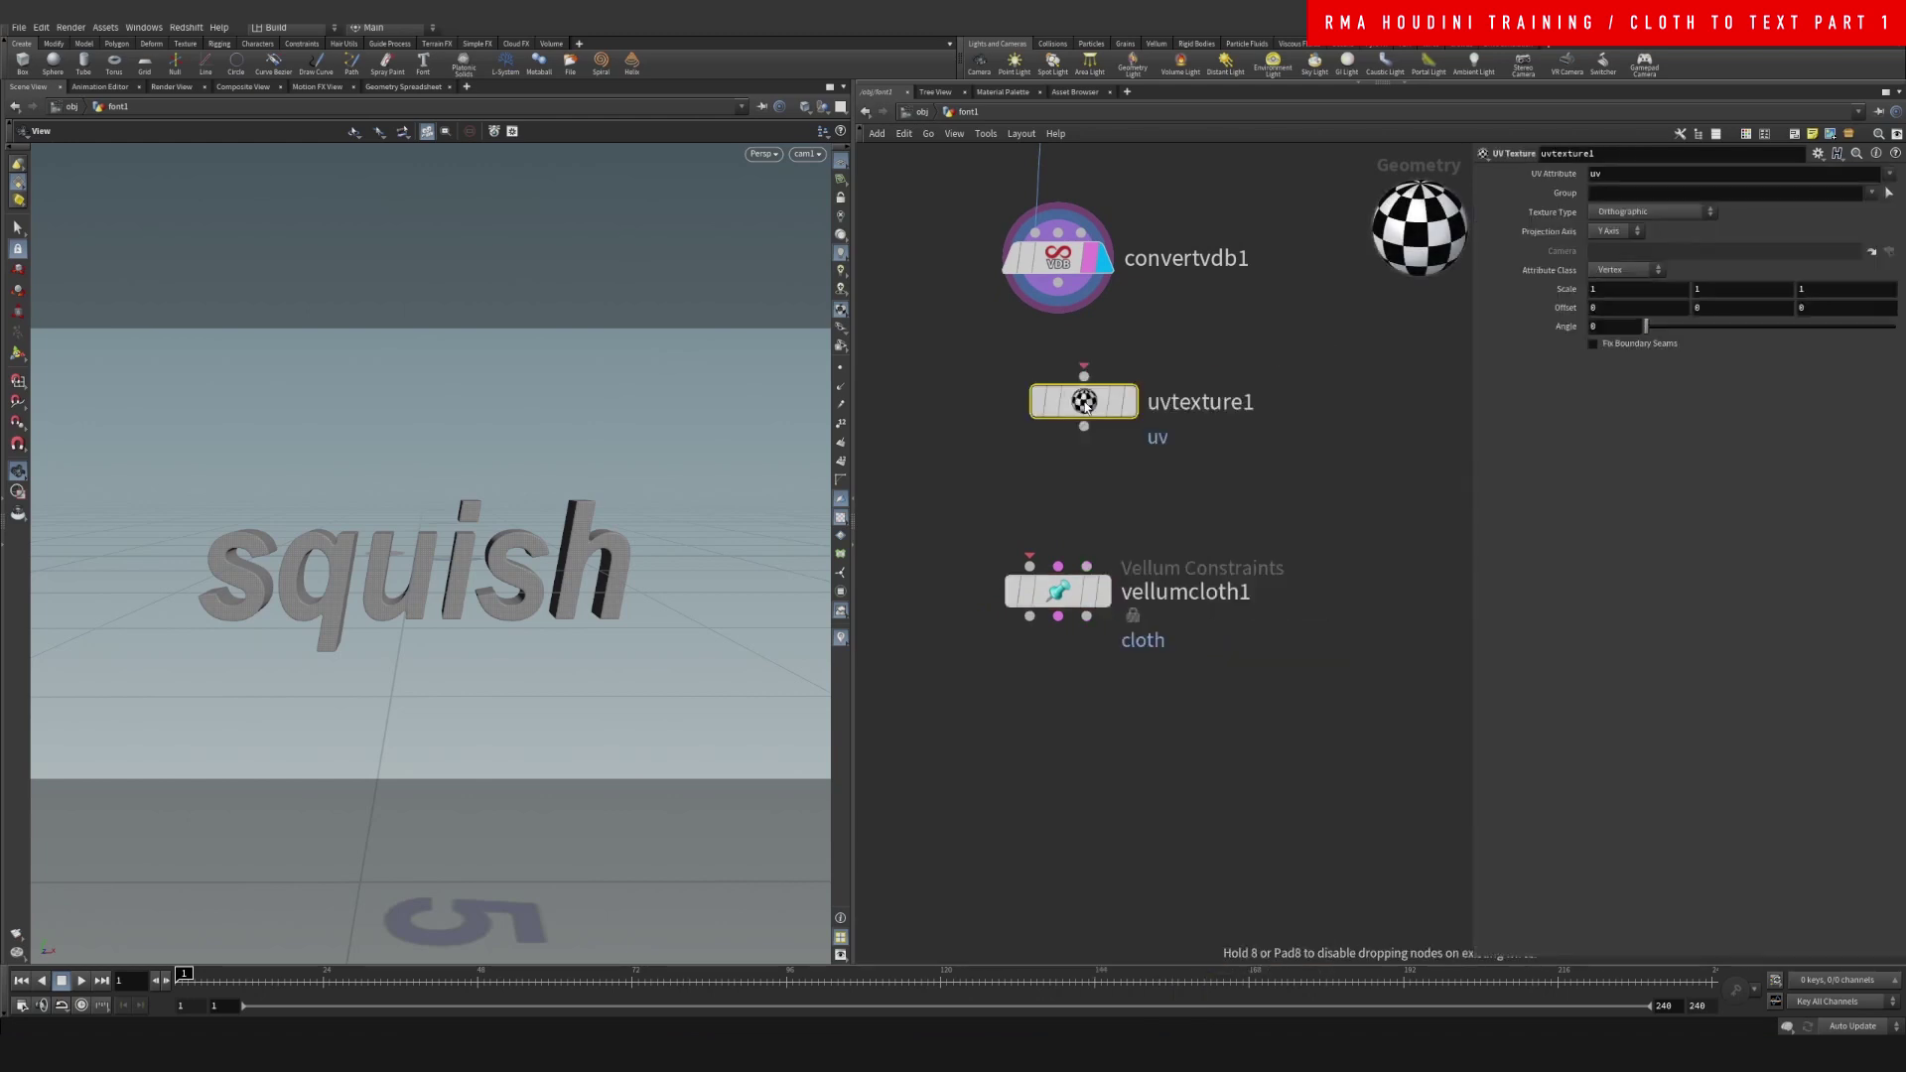
{"action": "left_click_drag", "start_coordinate": [1124, 405], "coordinate": [1084, 369]}
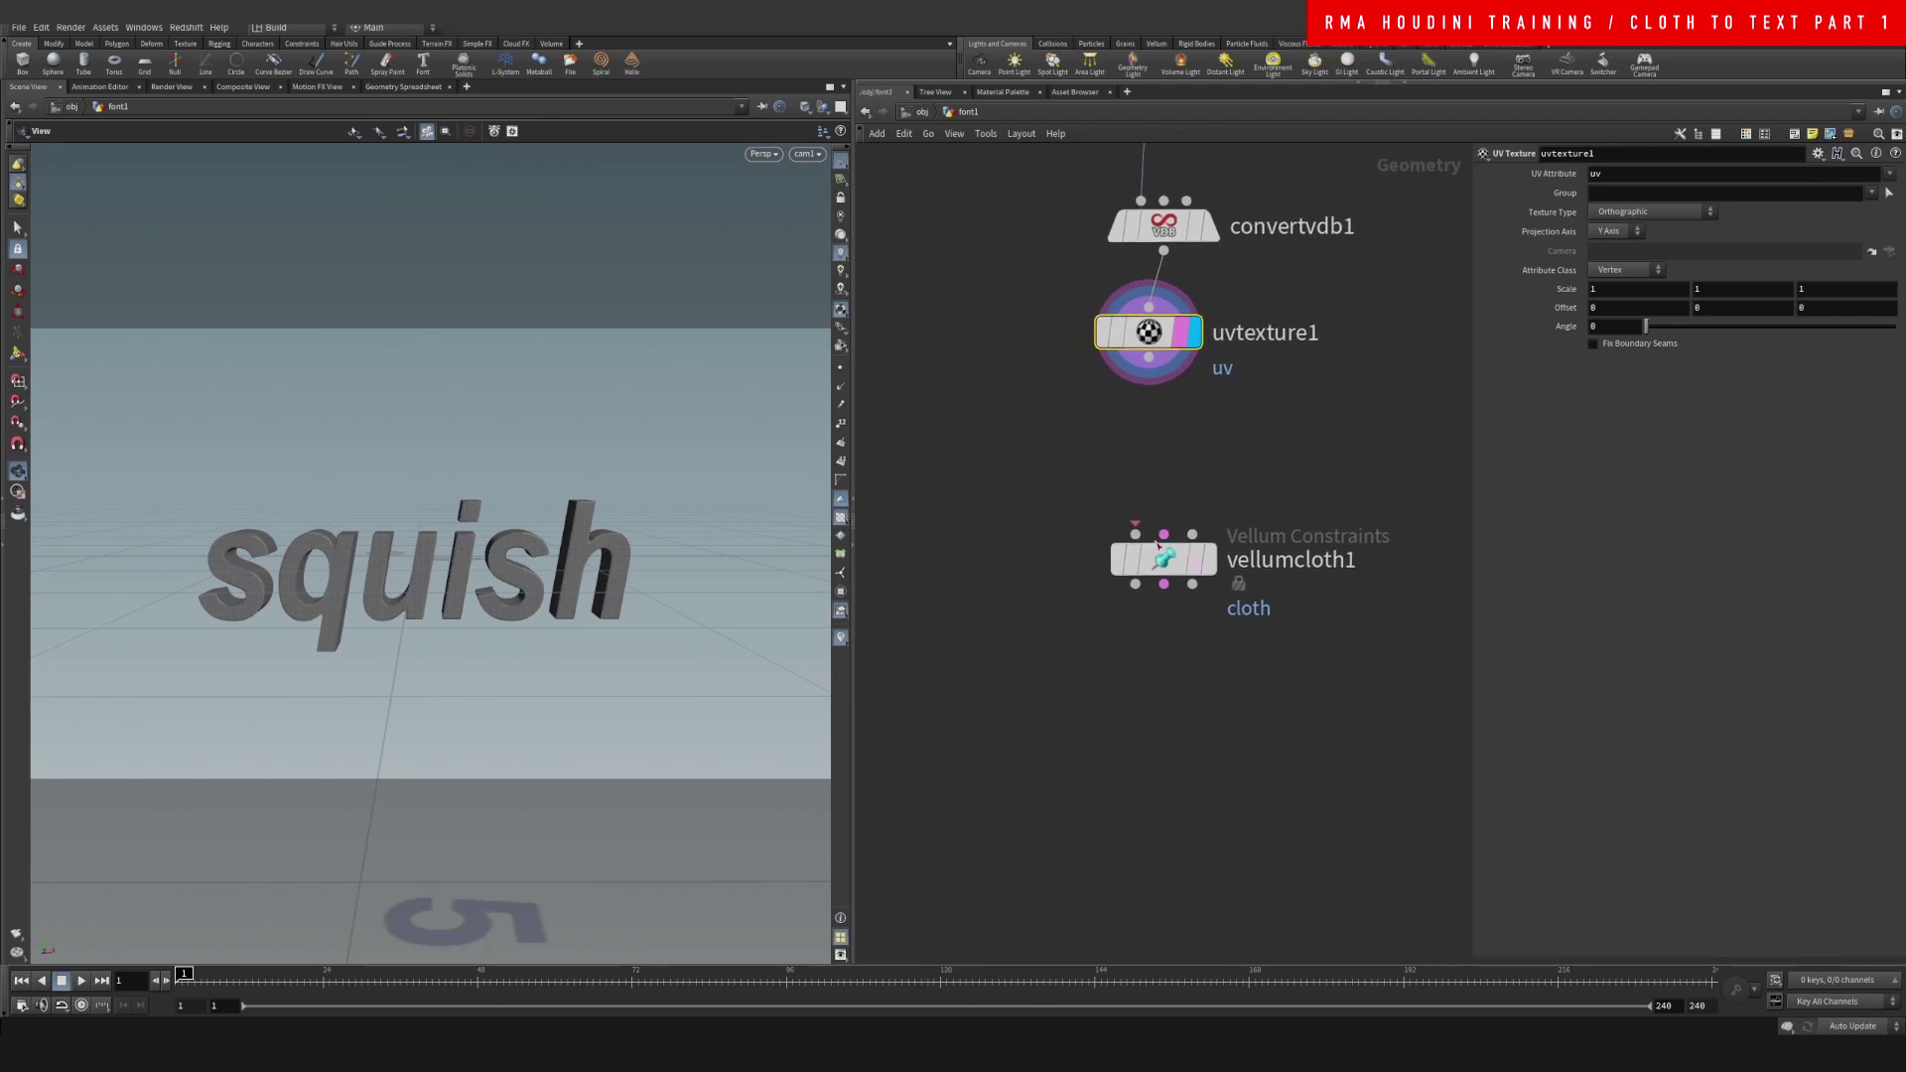
Add a UV Quick Shade node under uvtexture1 and display it
{"action": "key", "text": "Tab"}
{"action": "type", "text": "uvq"}
{"action": "key", "text": "Return"}
{"action": "left_click", "coordinate": [1007, 394]}
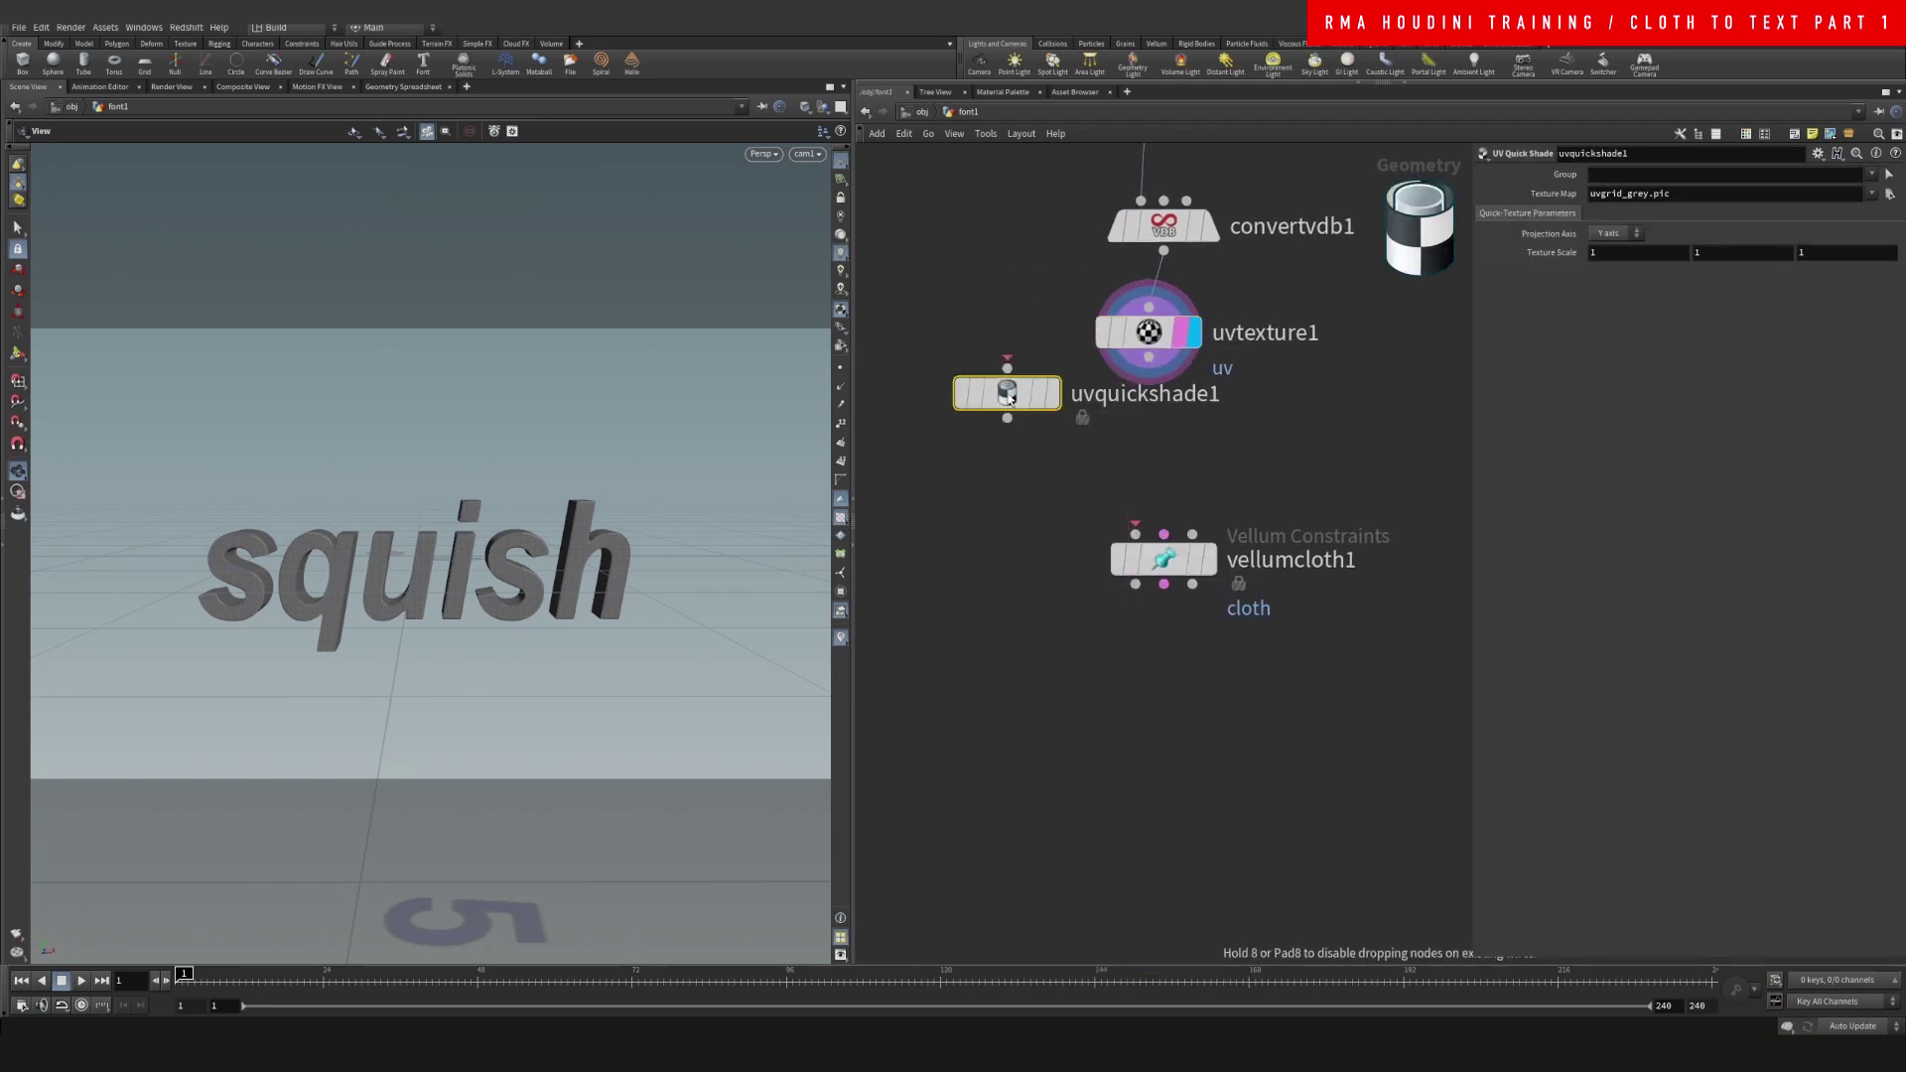
{"action": "left_click_drag", "start_coordinate": [1054, 397], "coordinate": [1014, 441]}
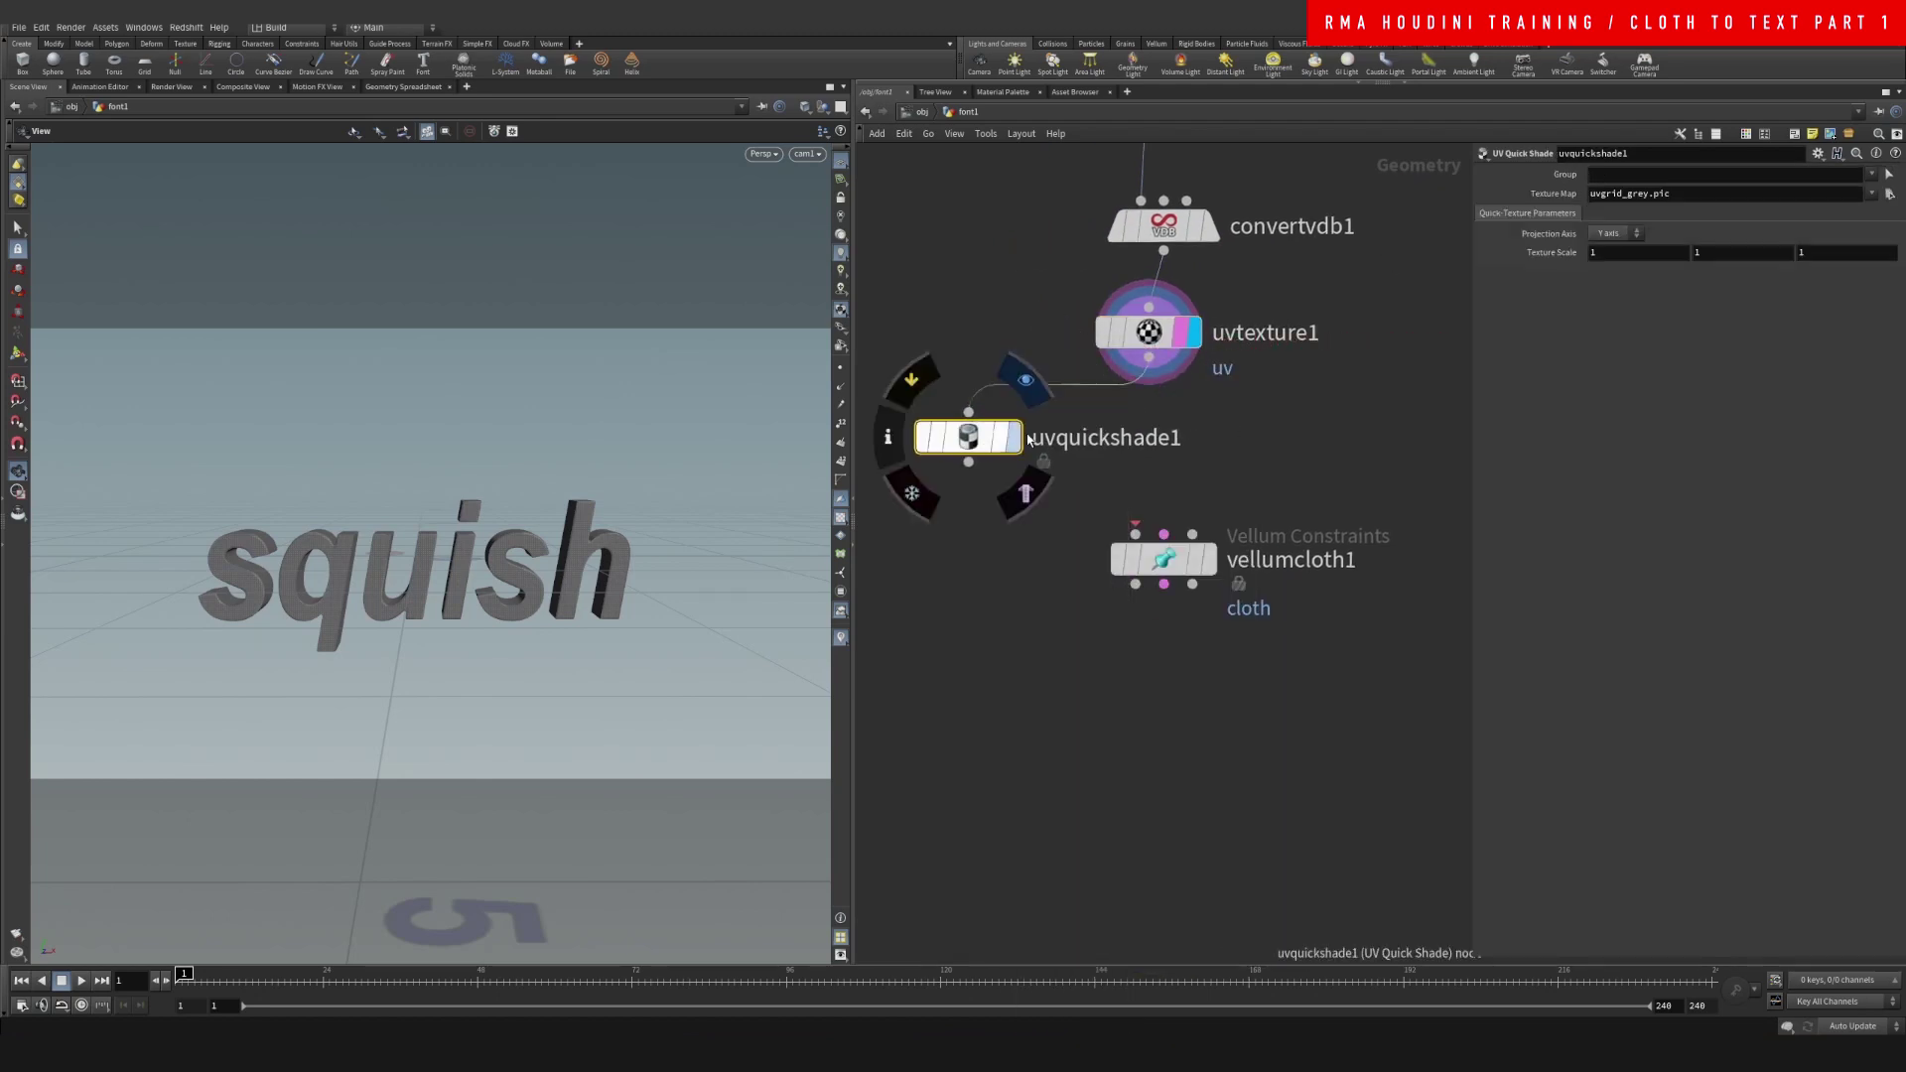
{"action": "left_click", "coordinate": [1014, 441]}
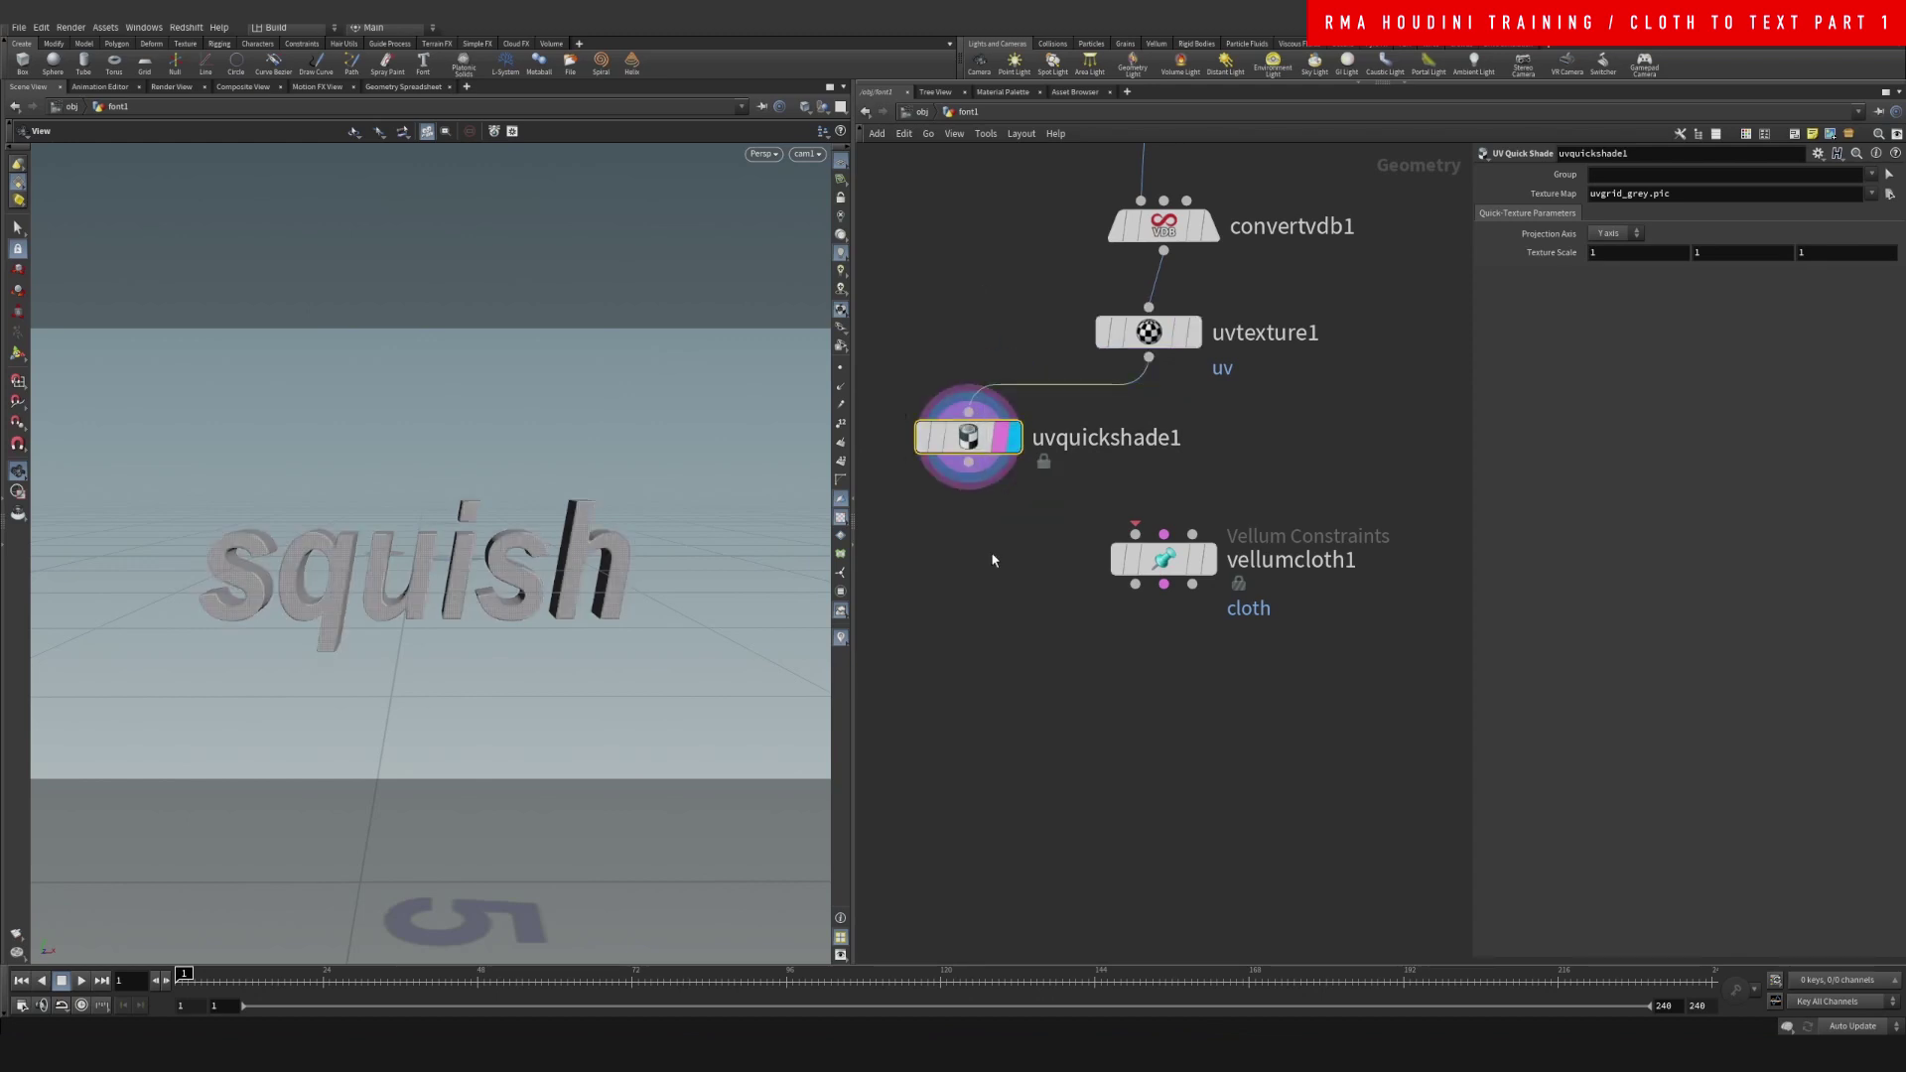
Switch uvtexture1's texture type to Polar, then to Face
{"action": "left_click_drag", "start_coordinate": [408, 647], "coordinate": [491, 566]}
{"action": "scroll", "coordinate": [492, 567], "scroll_direction": "up", "scroll_amount": 2}
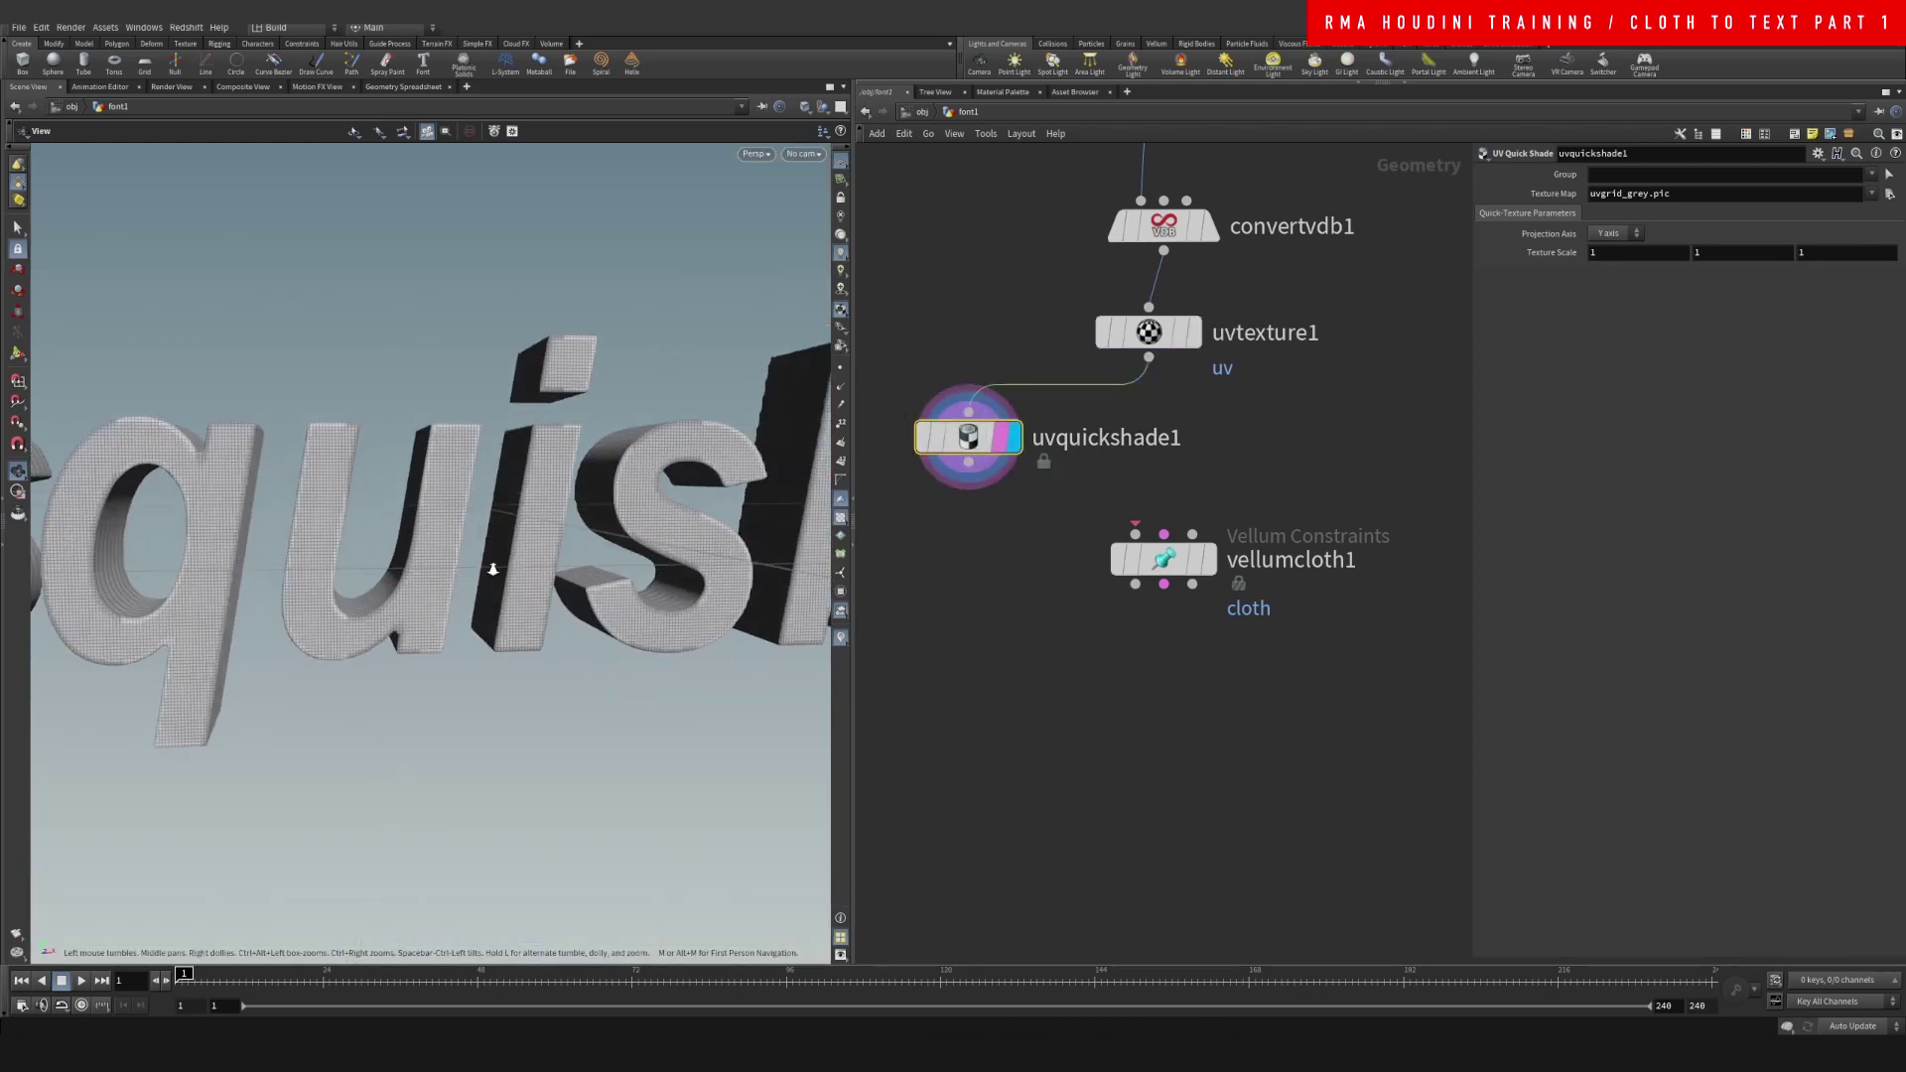
{"action": "left_click", "coordinate": [1132, 331]}
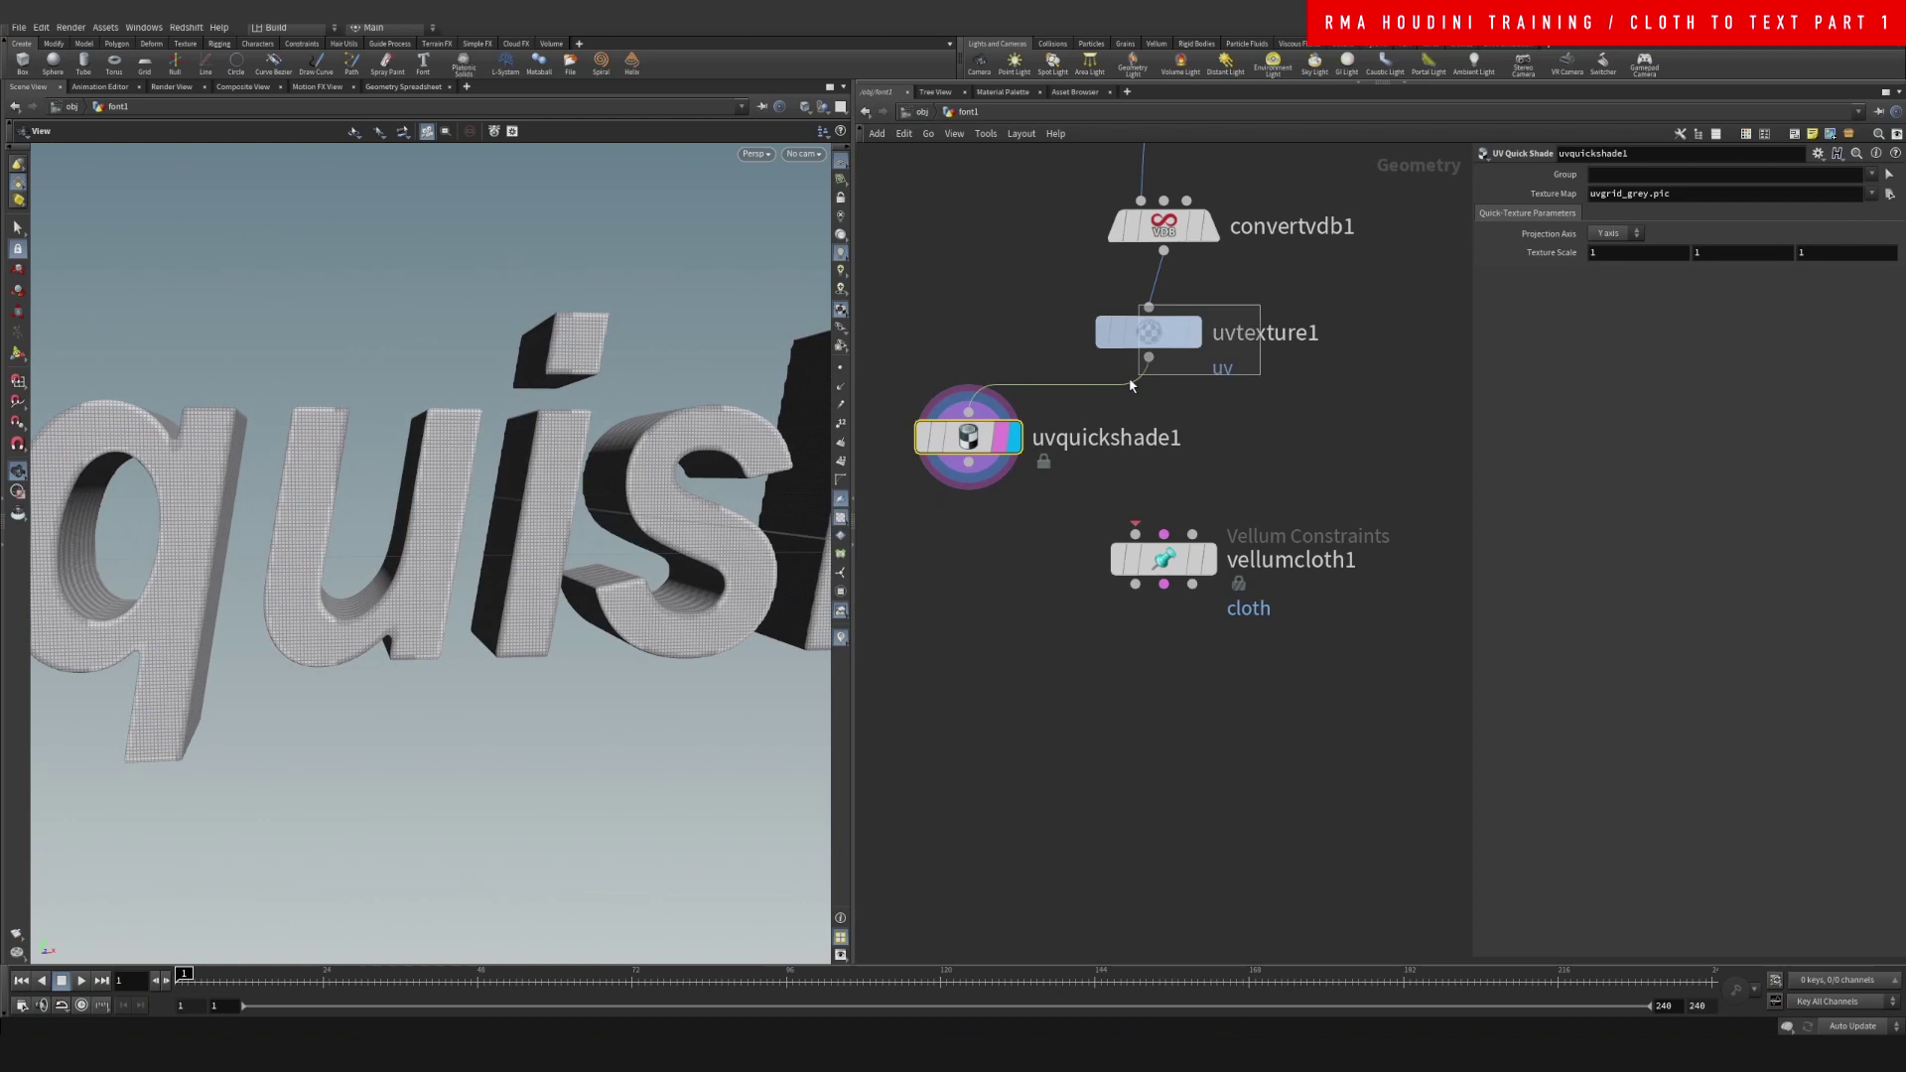
{"action": "left_click", "coordinate": [1654, 214]}
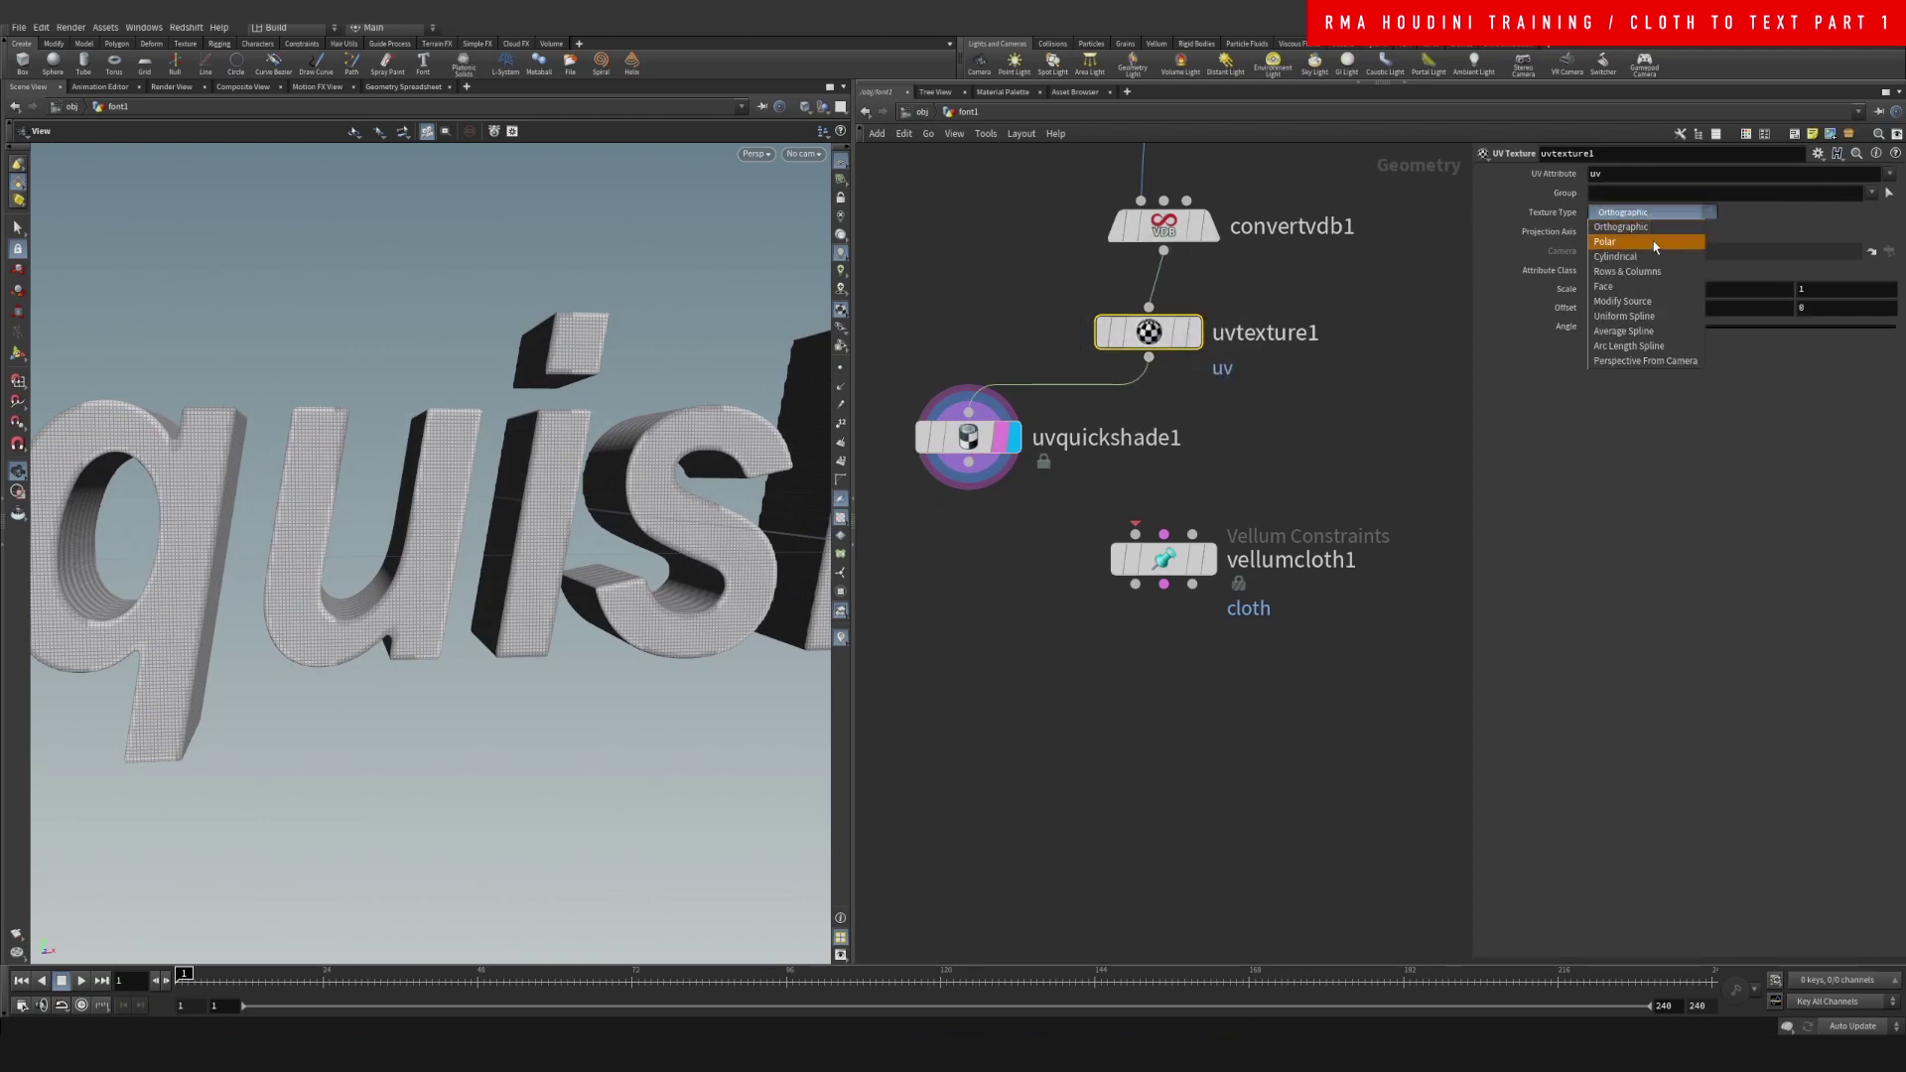
{"action": "left_click", "coordinate": [1655, 243]}
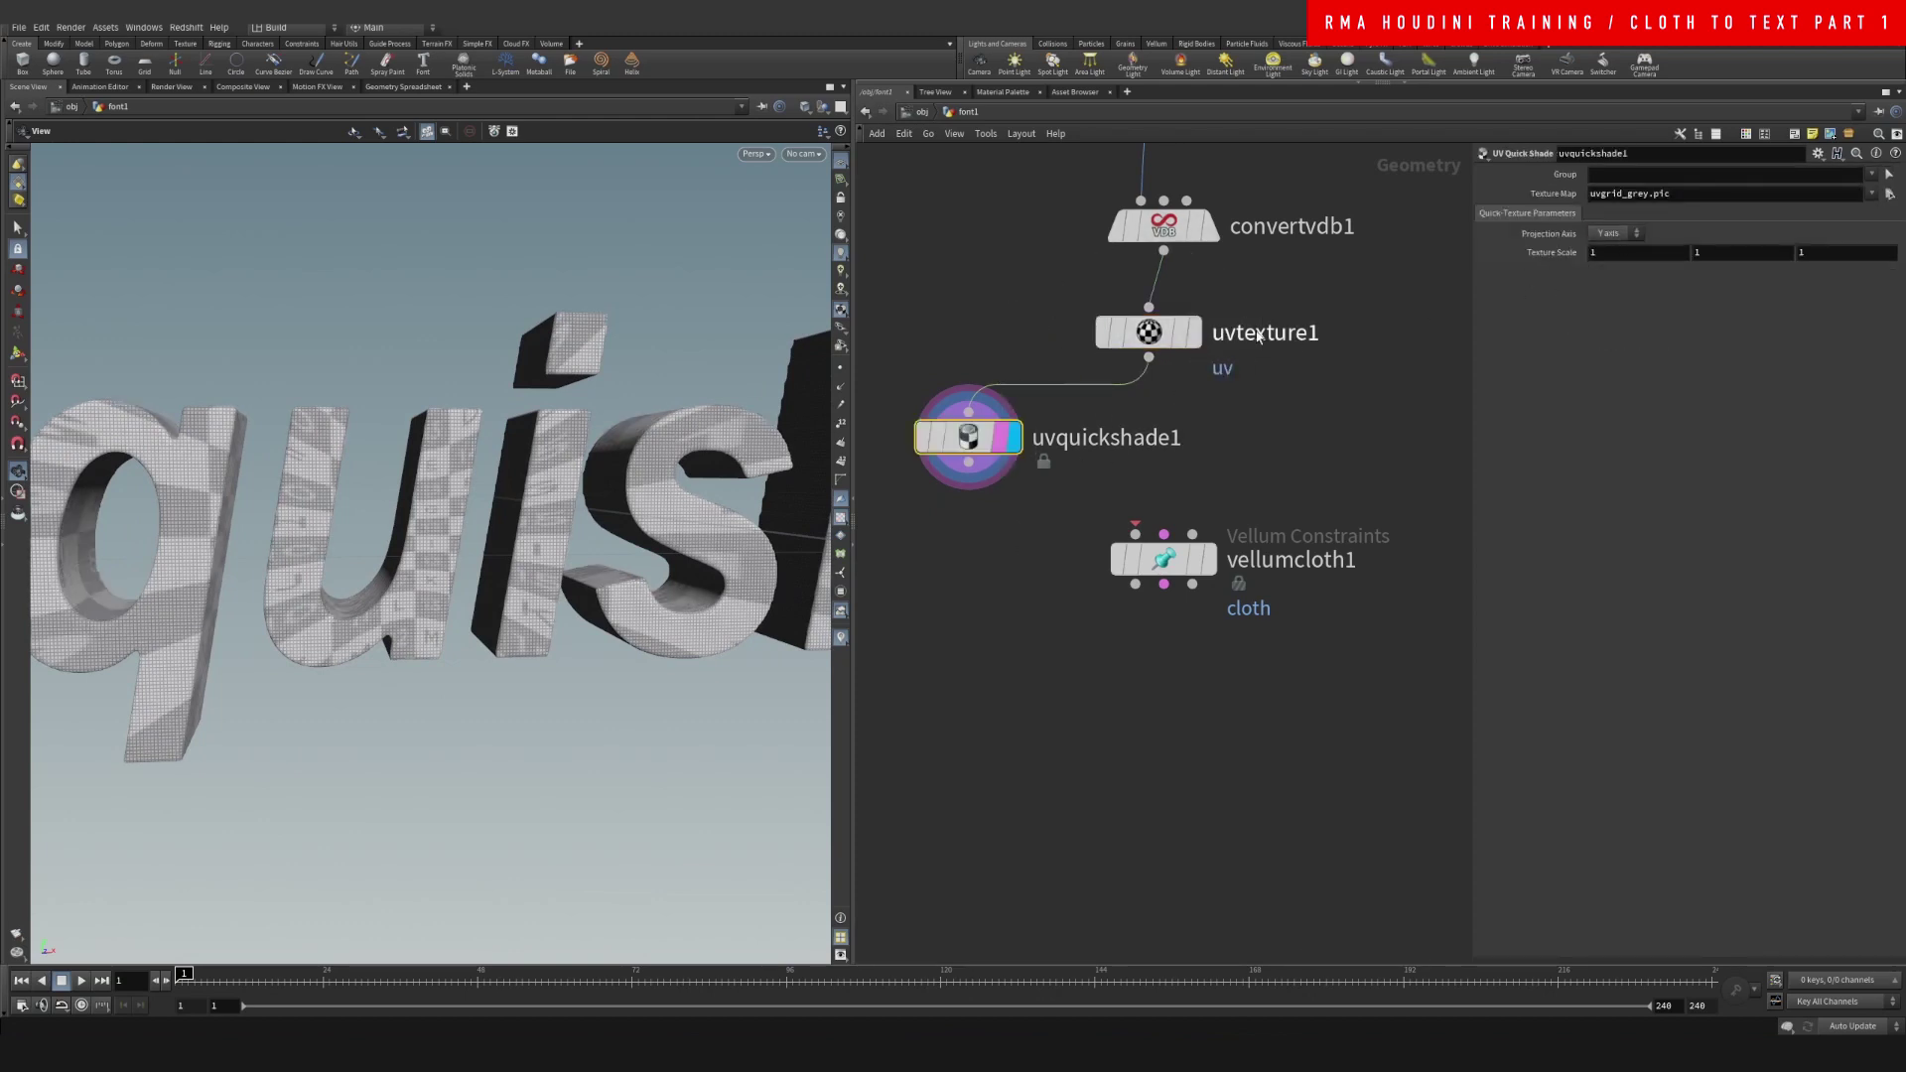
{"action": "left_click", "coordinate": [1663, 215]}
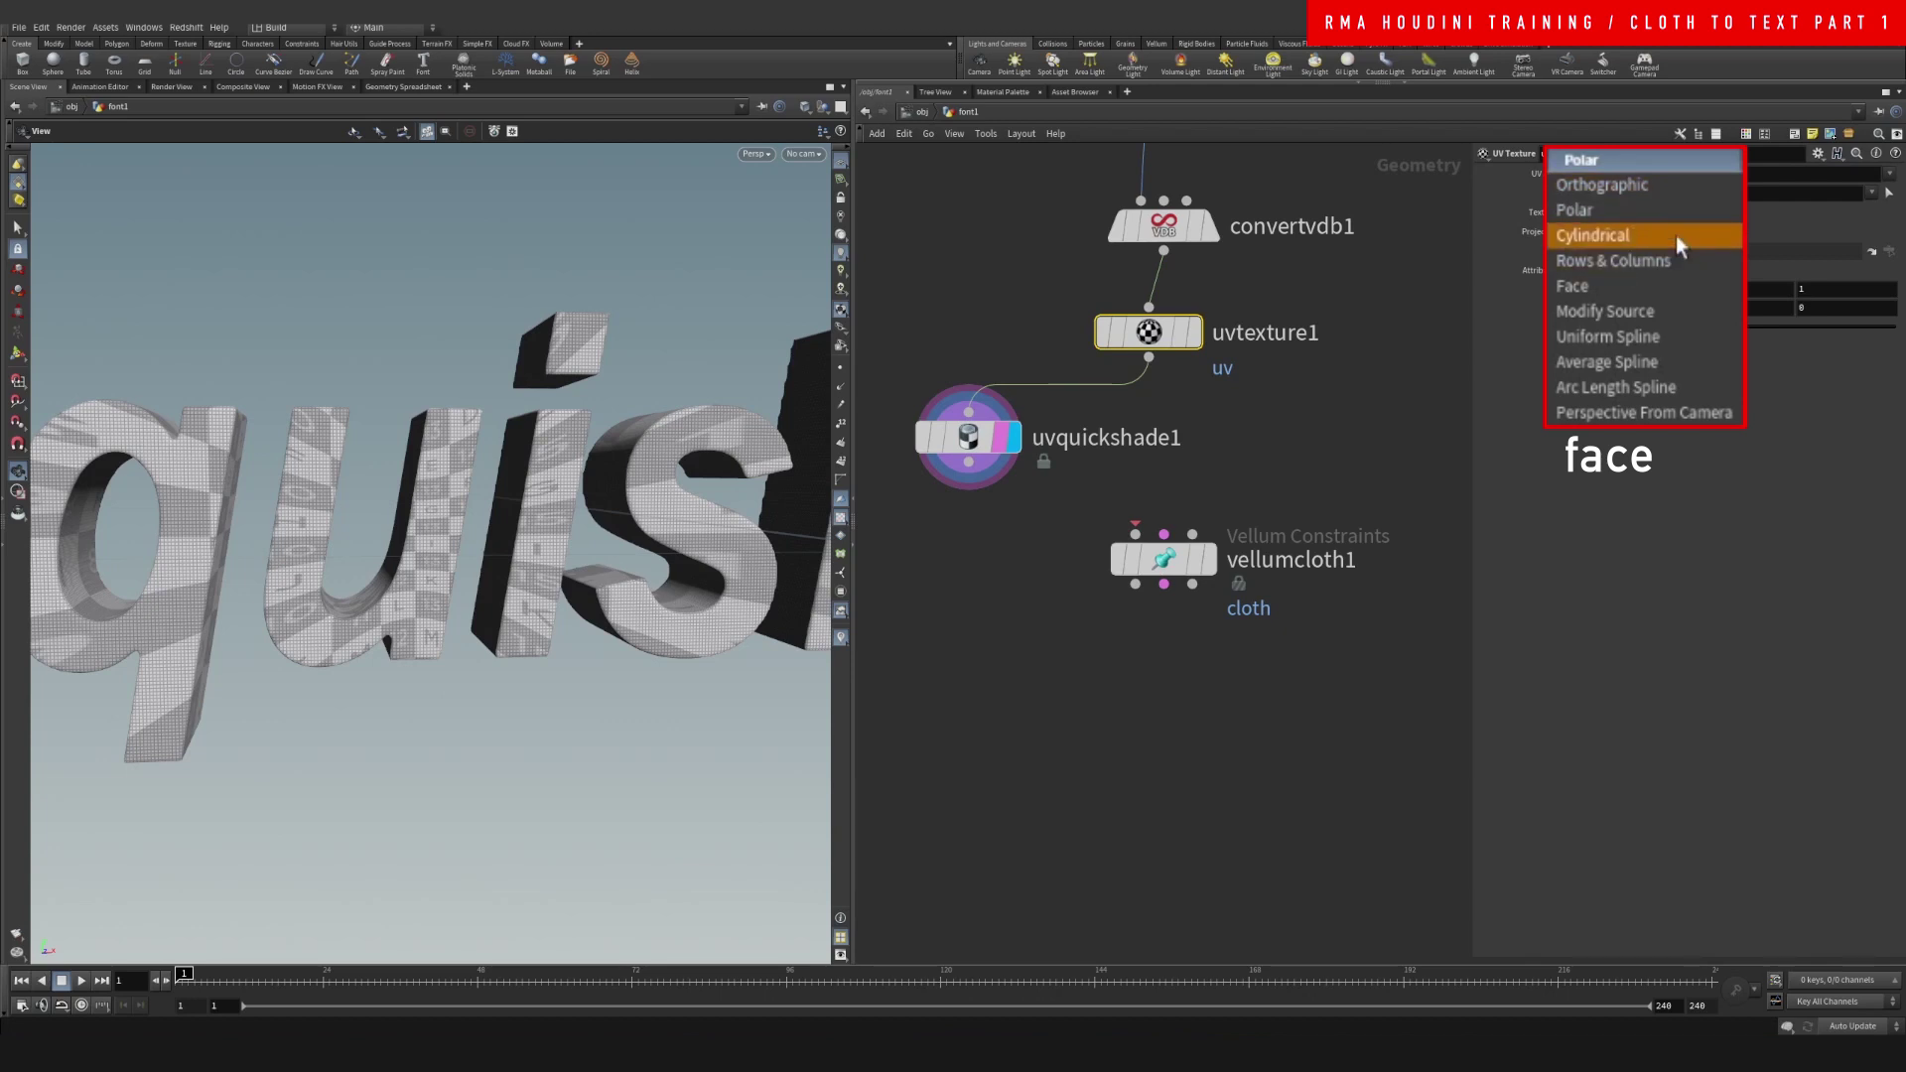
{"action": "left_click", "coordinate": [1668, 288]}
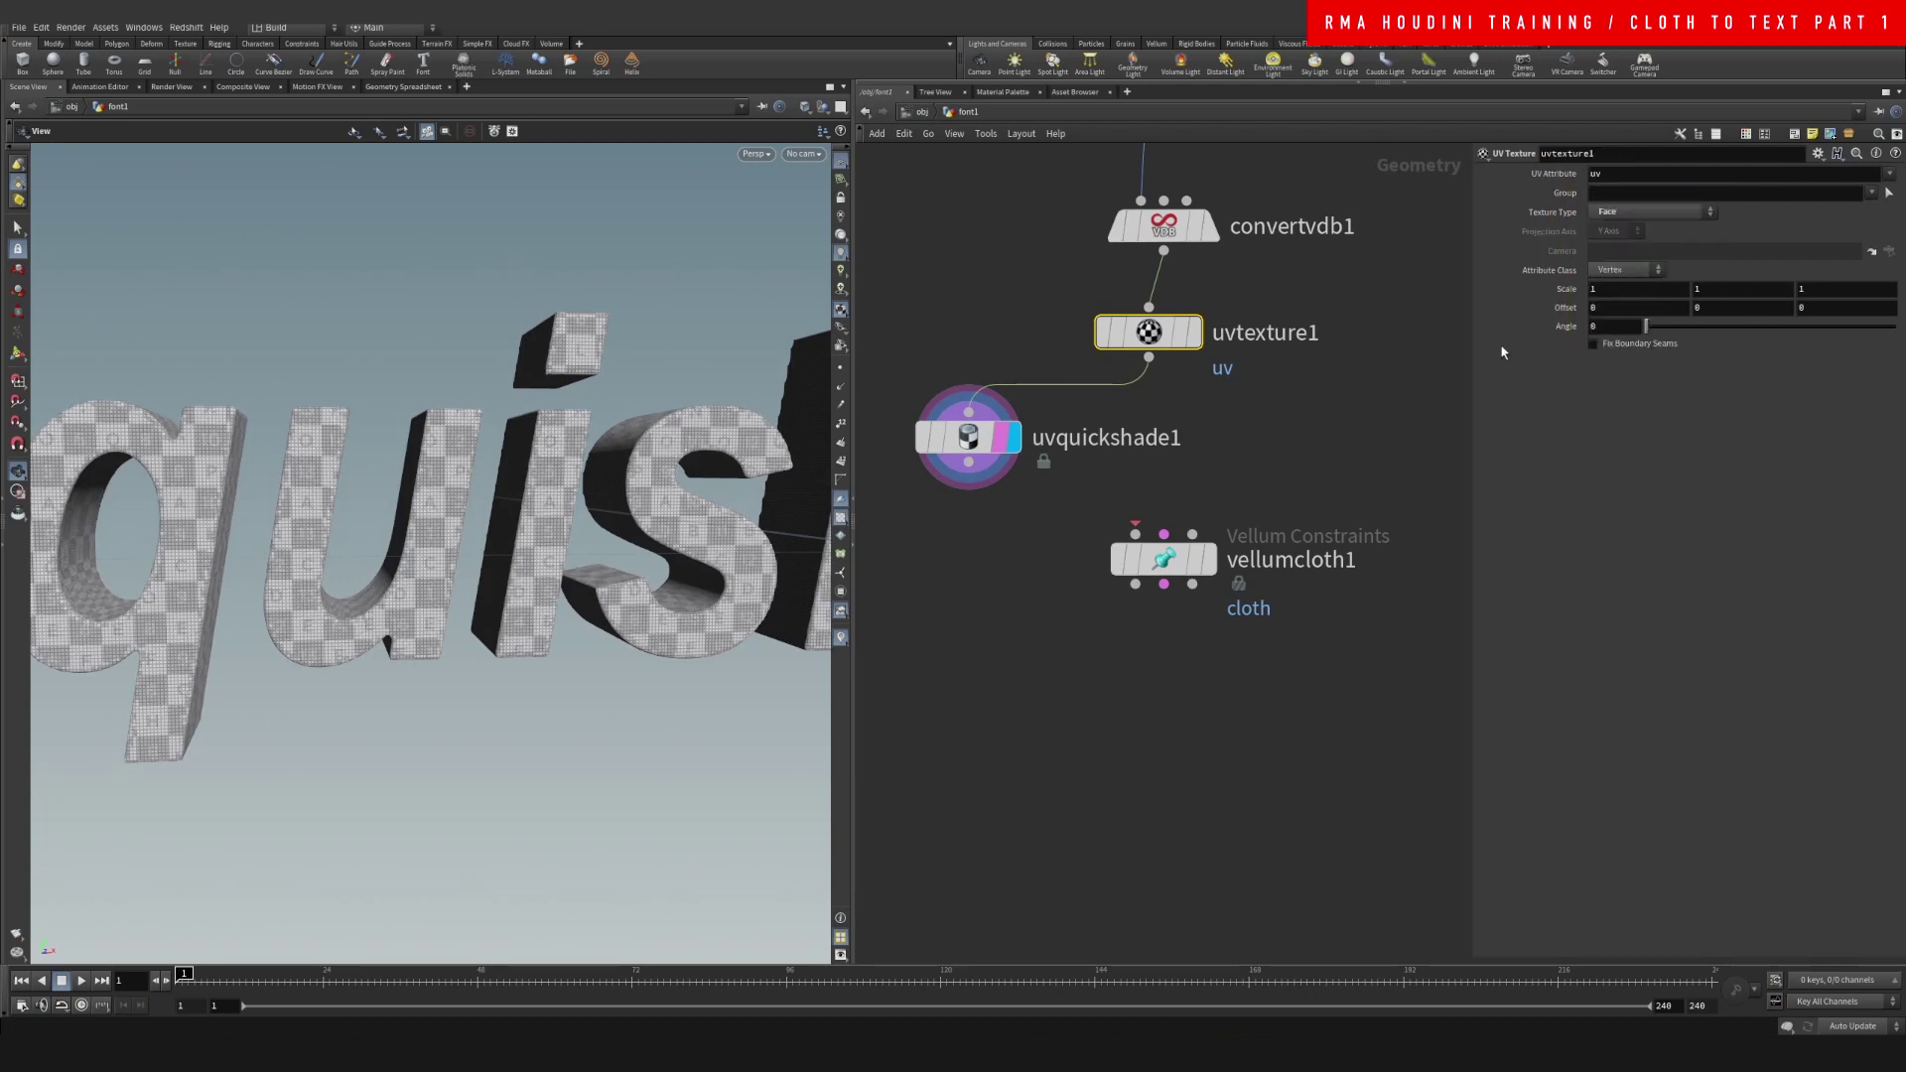
Orbit and dolly the view to inspect the checker pattern on the squish letters
{"action": "right_click_drag", "start_coordinate": [635, 496], "coordinate": [447, 794]}
{"action": "left_click_drag", "start_coordinate": [622, 530], "coordinate": [630, 665]}
{"action": "right_click_drag", "start_coordinate": [630, 665], "coordinate": [694, 505]}
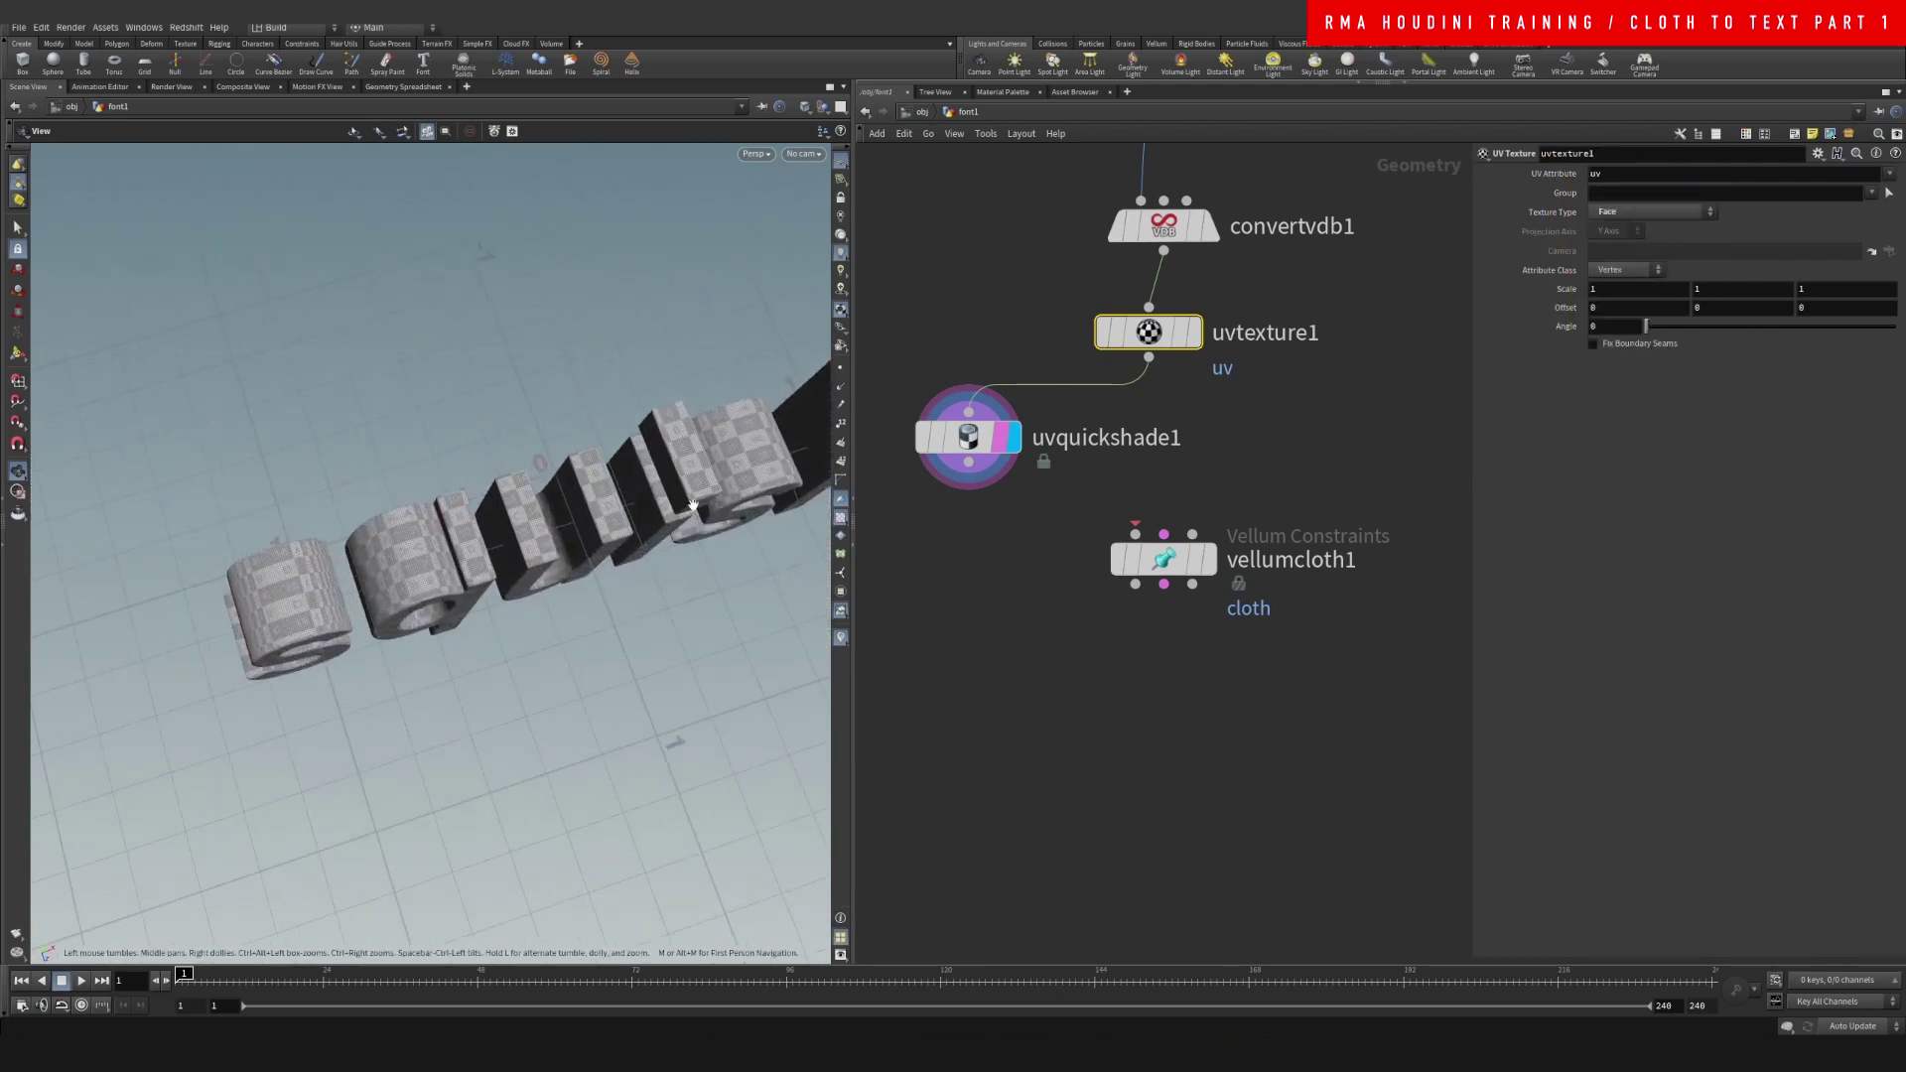
{"action": "left_click_drag", "start_coordinate": [692, 504], "coordinate": [627, 486]}
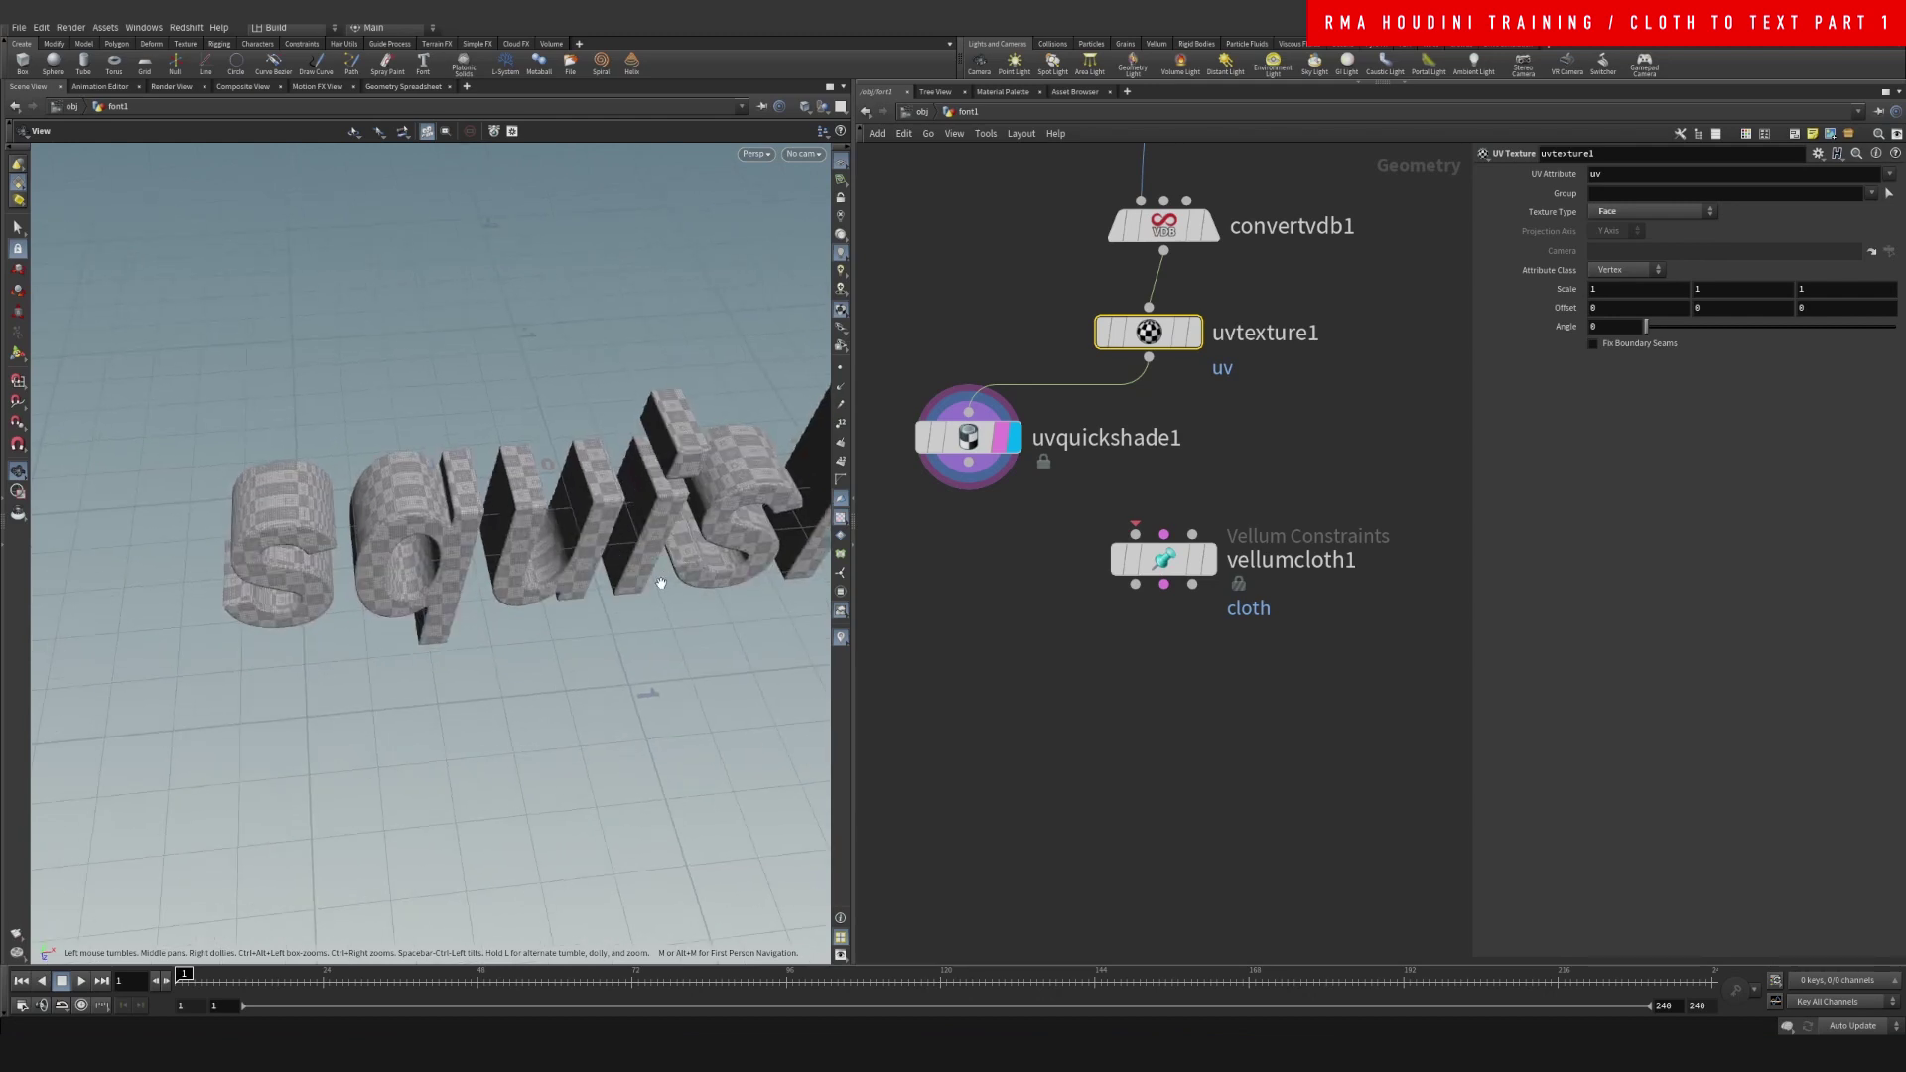
{"action": "left_click_drag", "start_coordinate": [661, 583], "coordinate": [640, 494]}
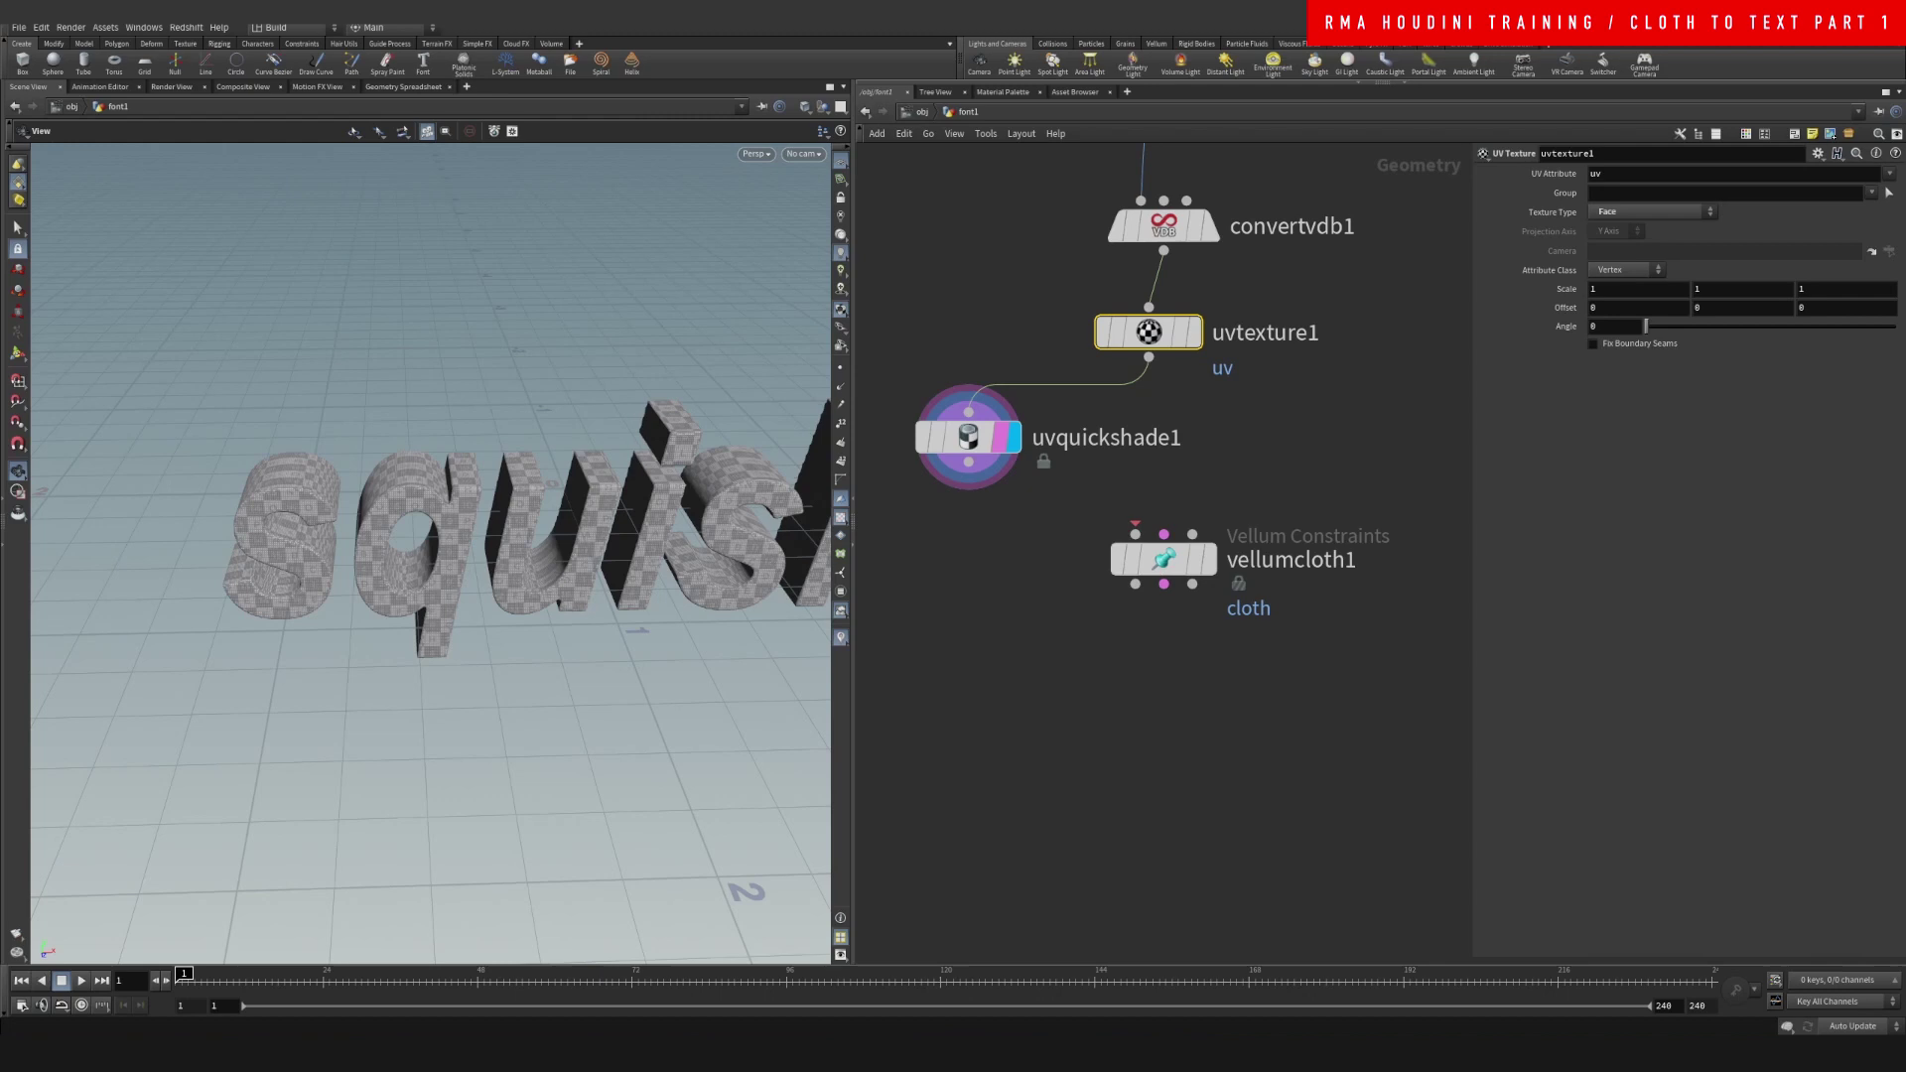
{"action": "middle_click_drag", "start_coordinate": [1108, 541], "coordinate": [1084, 496]}
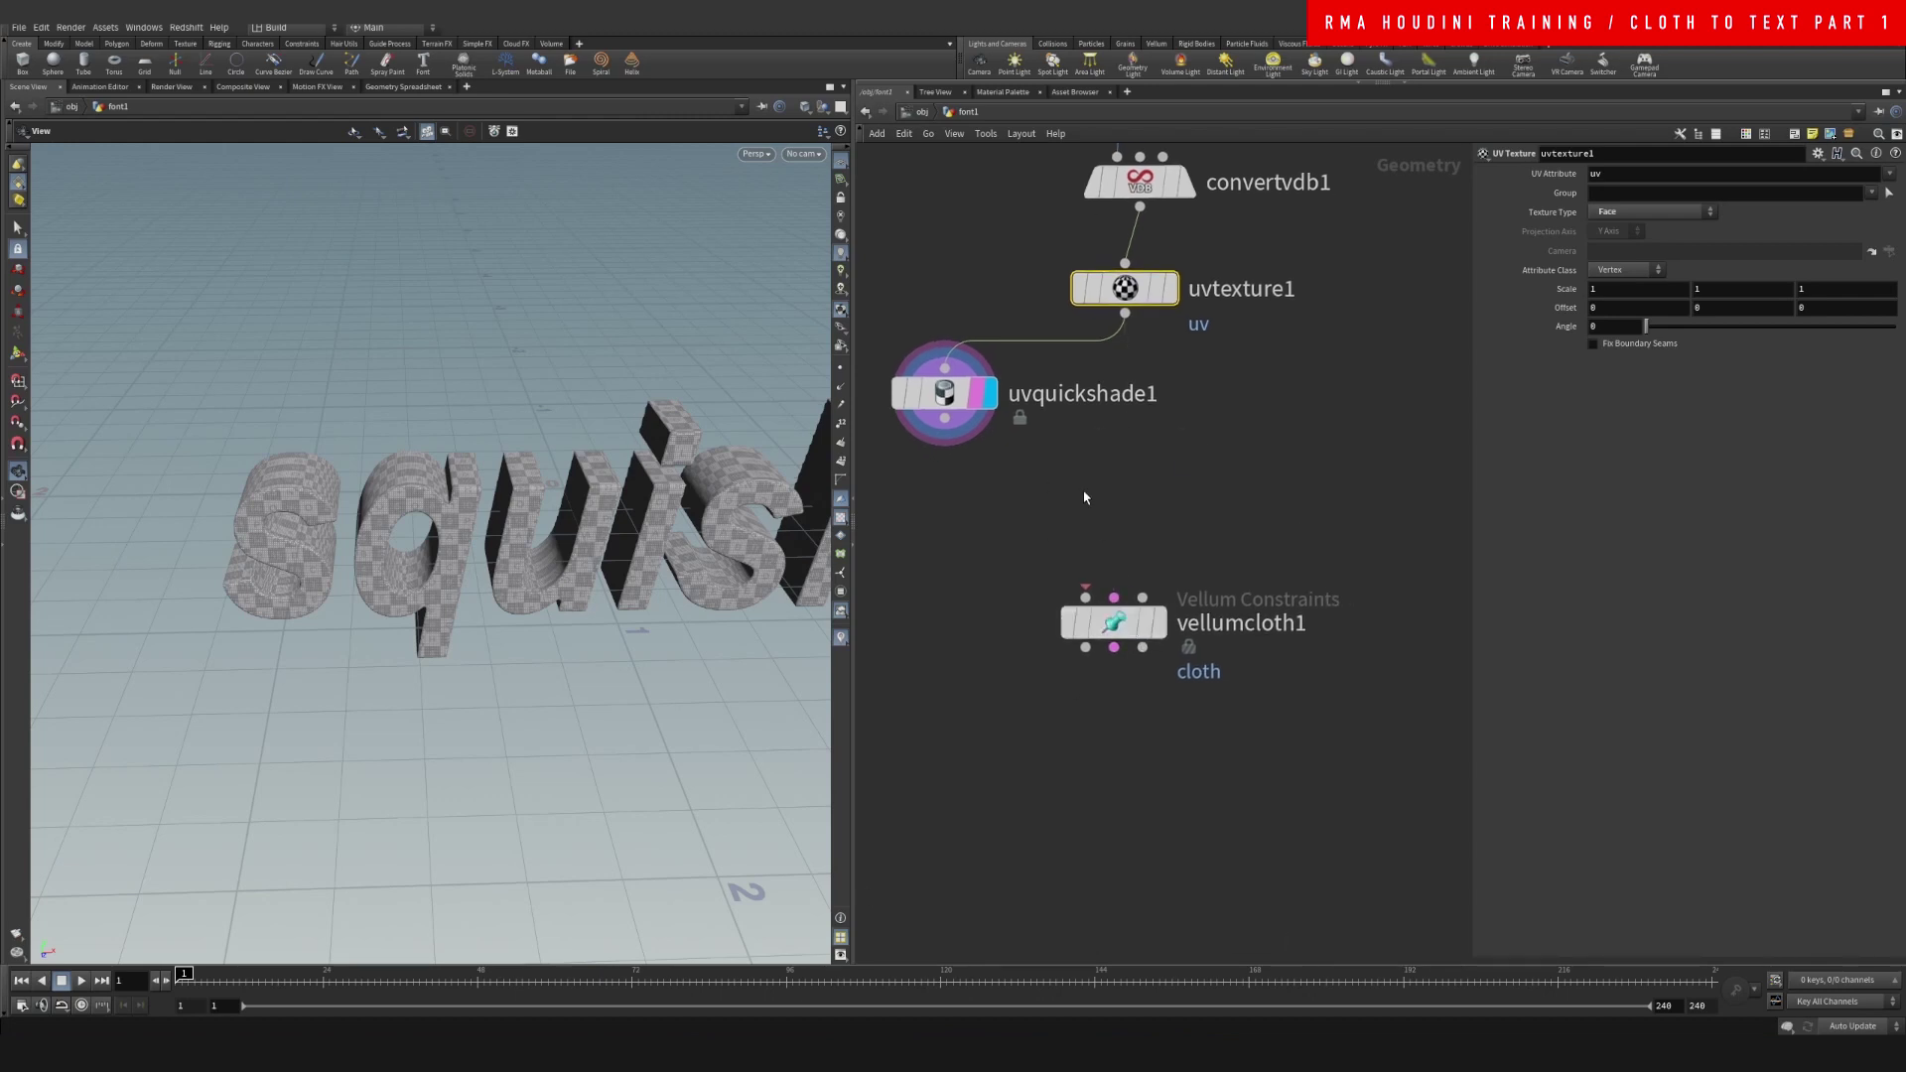
Wire uvquickshade1 into vellumcloth1 and look through cam1
{"action": "left_click_drag", "start_coordinate": [946, 418], "coordinate": [1112, 617]}
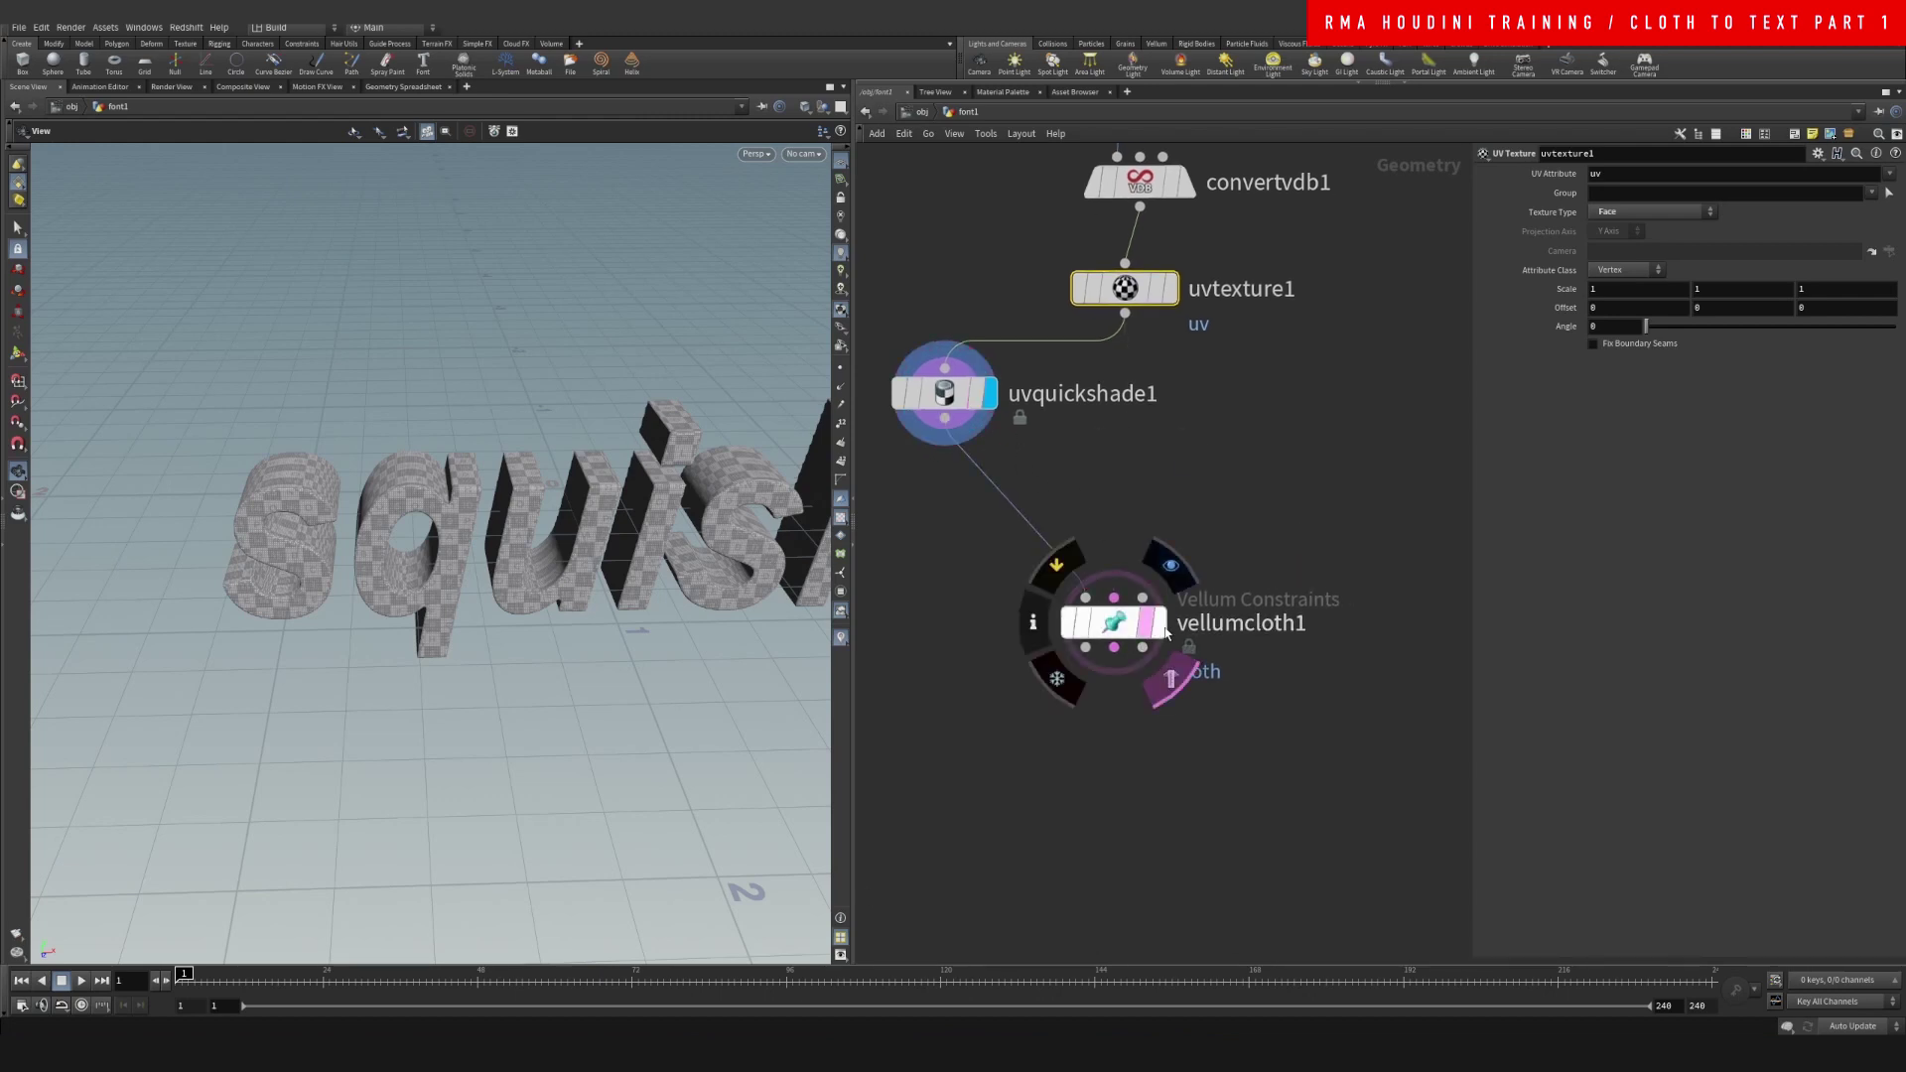
{"action": "left_click", "coordinate": [810, 155]}
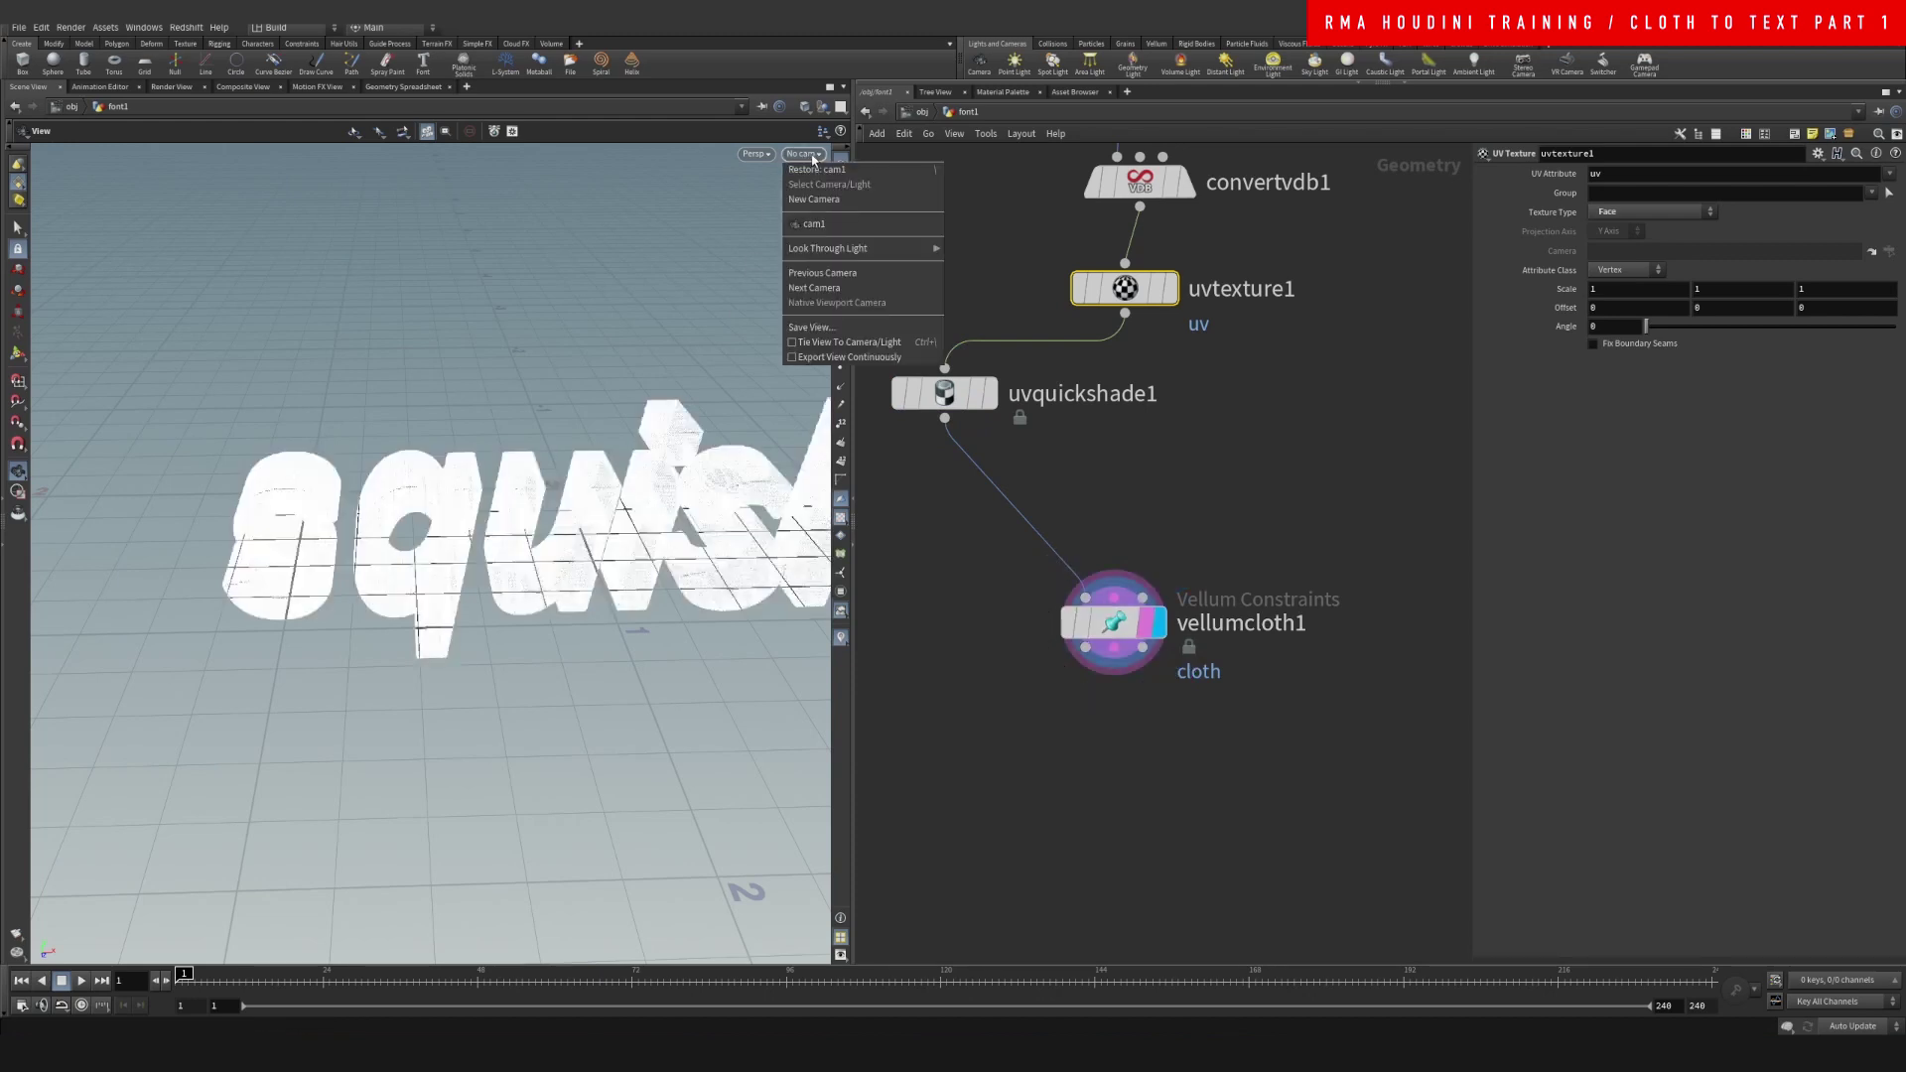
{"action": "left_click", "coordinate": [814, 223]}
{"action": "middle_click_drag", "start_coordinate": [1141, 825], "coordinate": [1111, 646]}
Add a displayed Vellum Solver node beneath vellumcloth1
{"action": "key", "text": "Tab"}
{"action": "type", "text": "vel sol"}
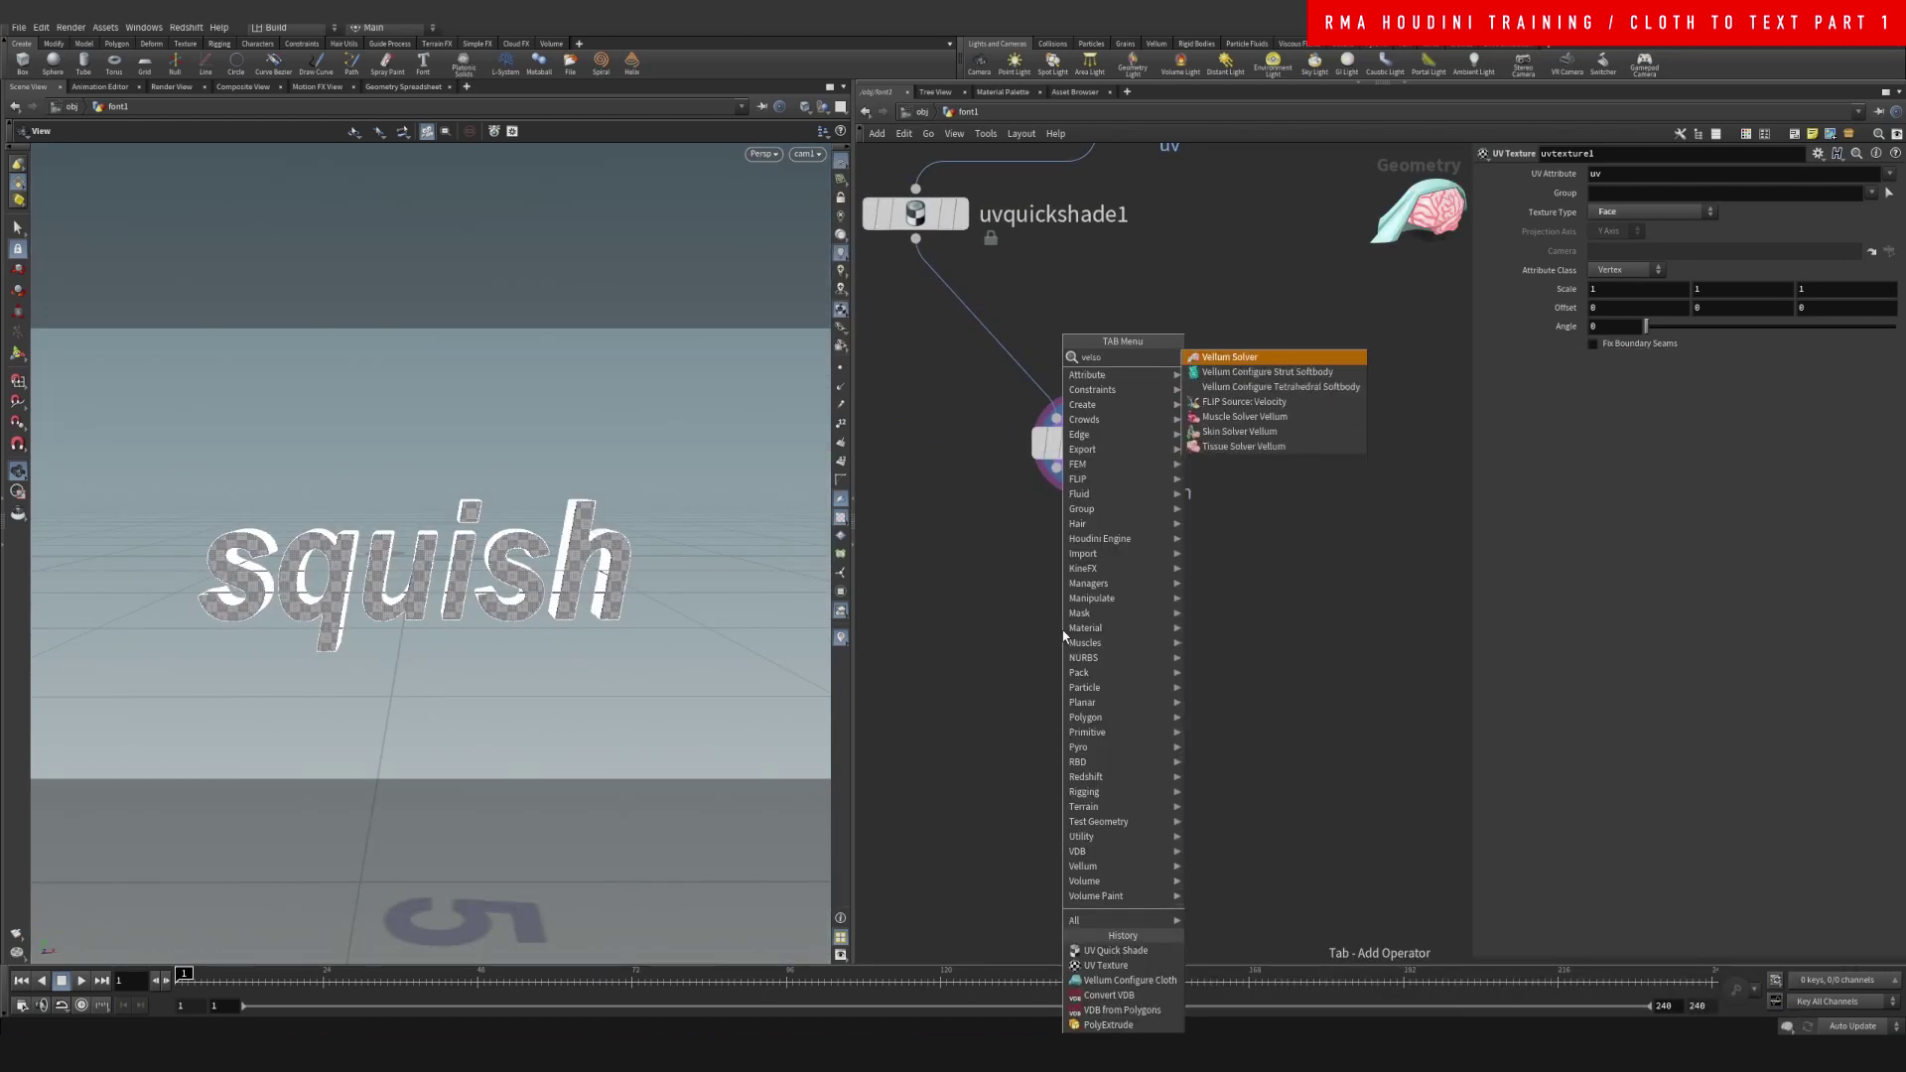
{"action": "key", "text": "Return"}
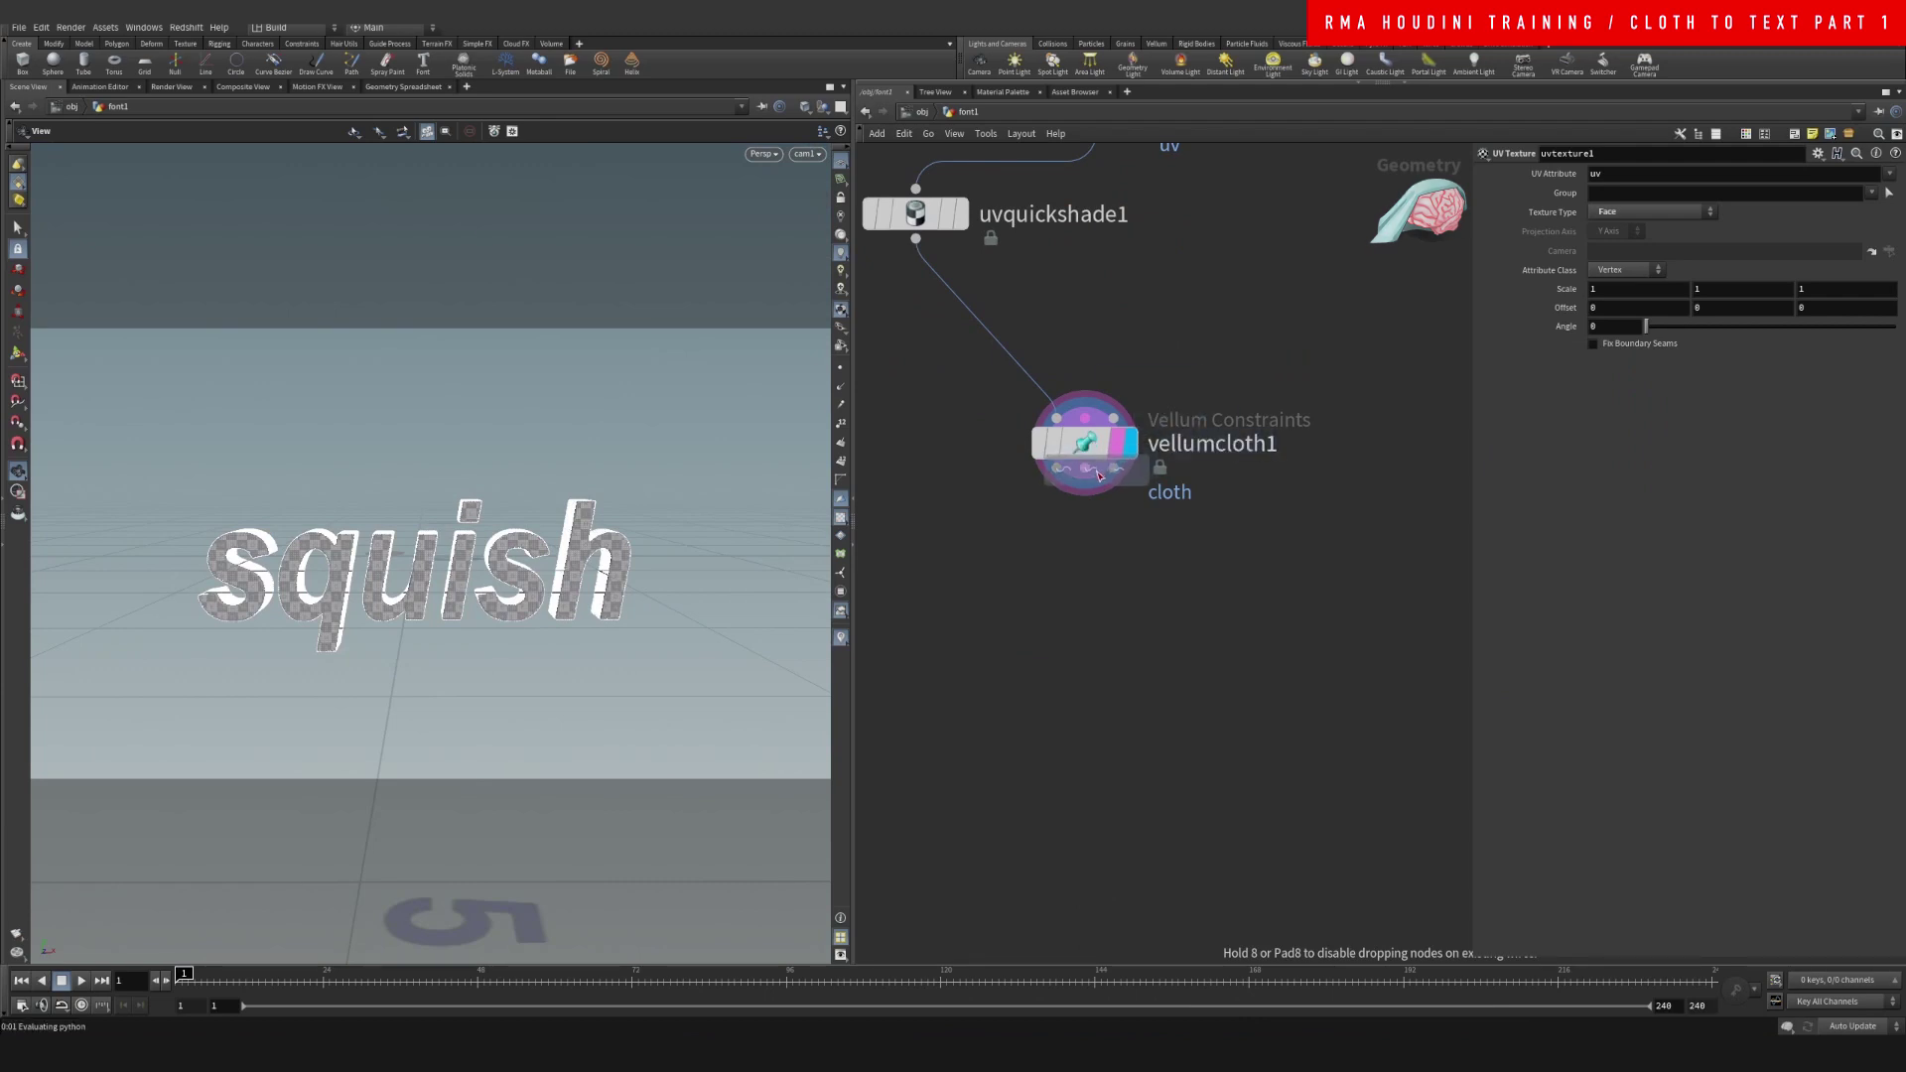
{"action": "left_click", "coordinate": [1128, 549]}
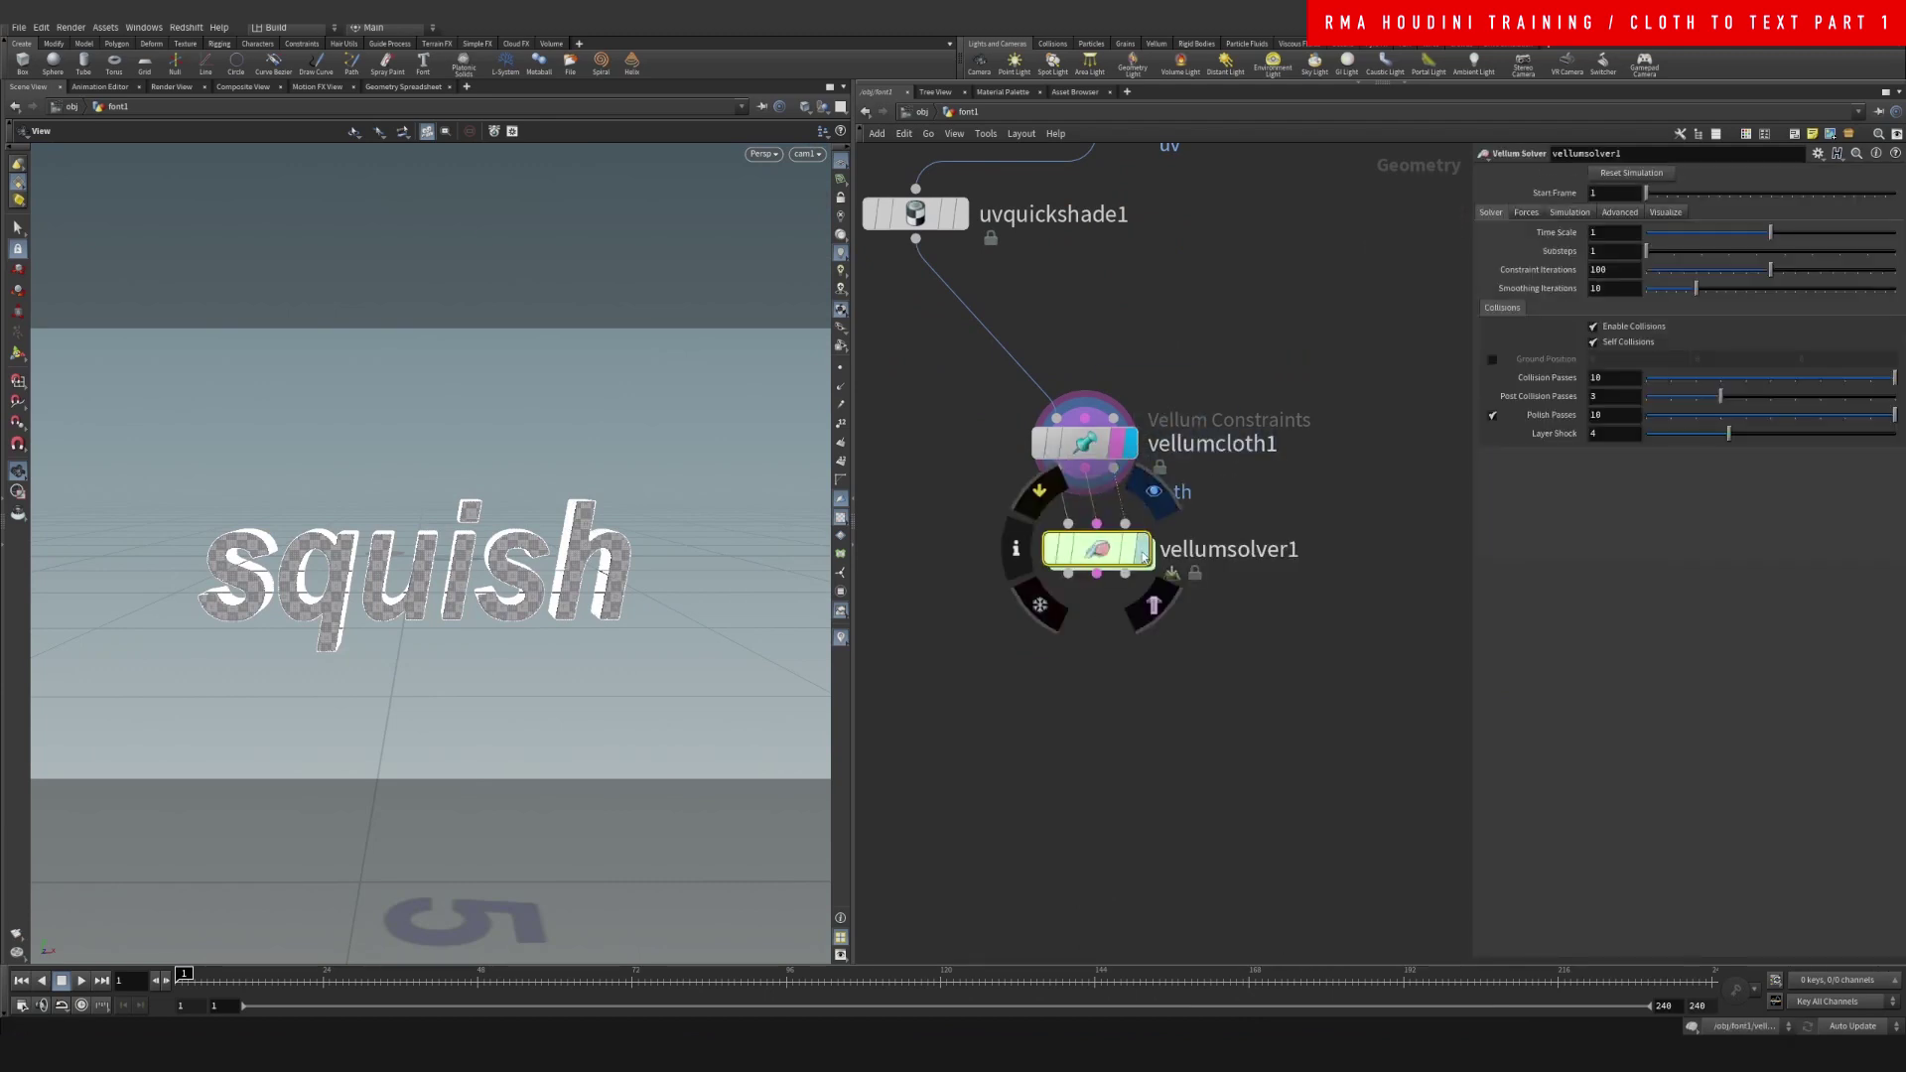
{"action": "left_click", "coordinate": [1154, 493]}
{"action": "left_click_drag", "start_coordinate": [1108, 551], "coordinate": [1096, 578]}
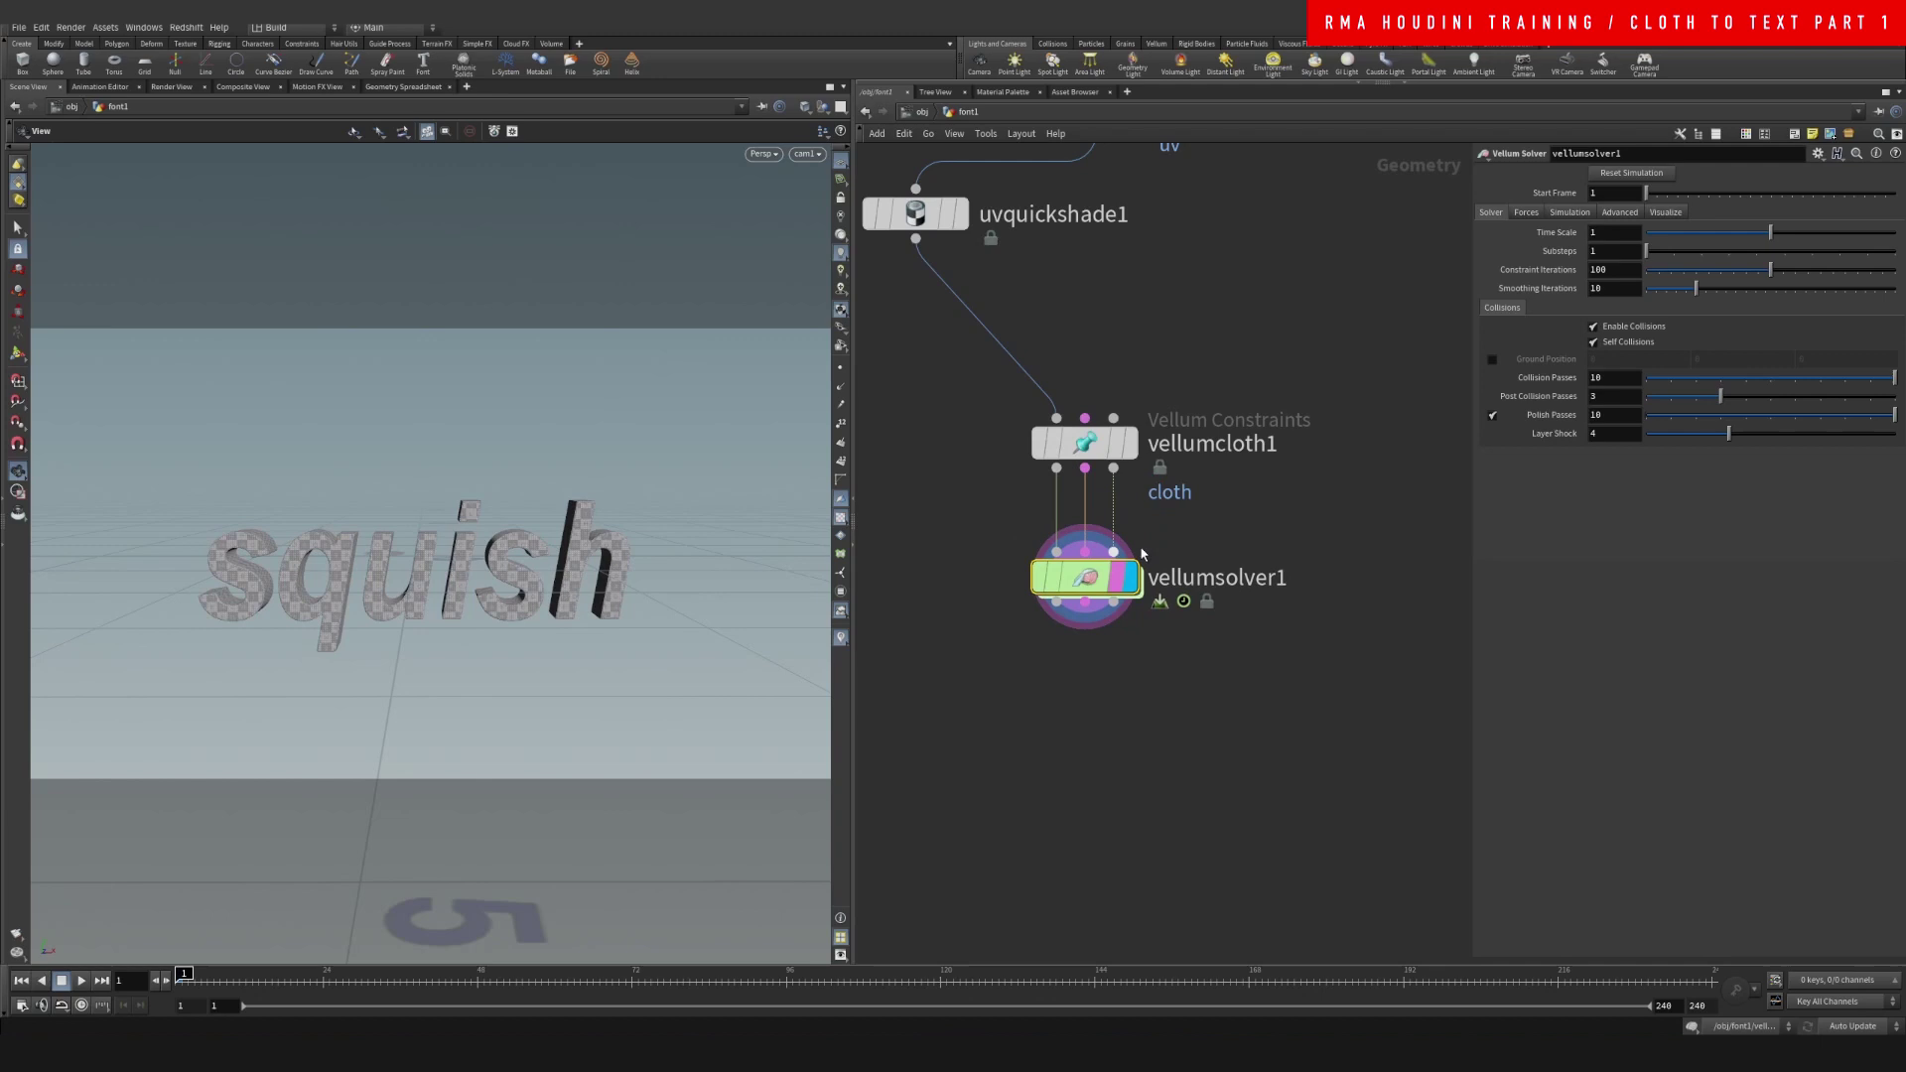
Set the Vellum Solver's gravity Y to 0
{"action": "left_click", "coordinate": [1526, 212]}
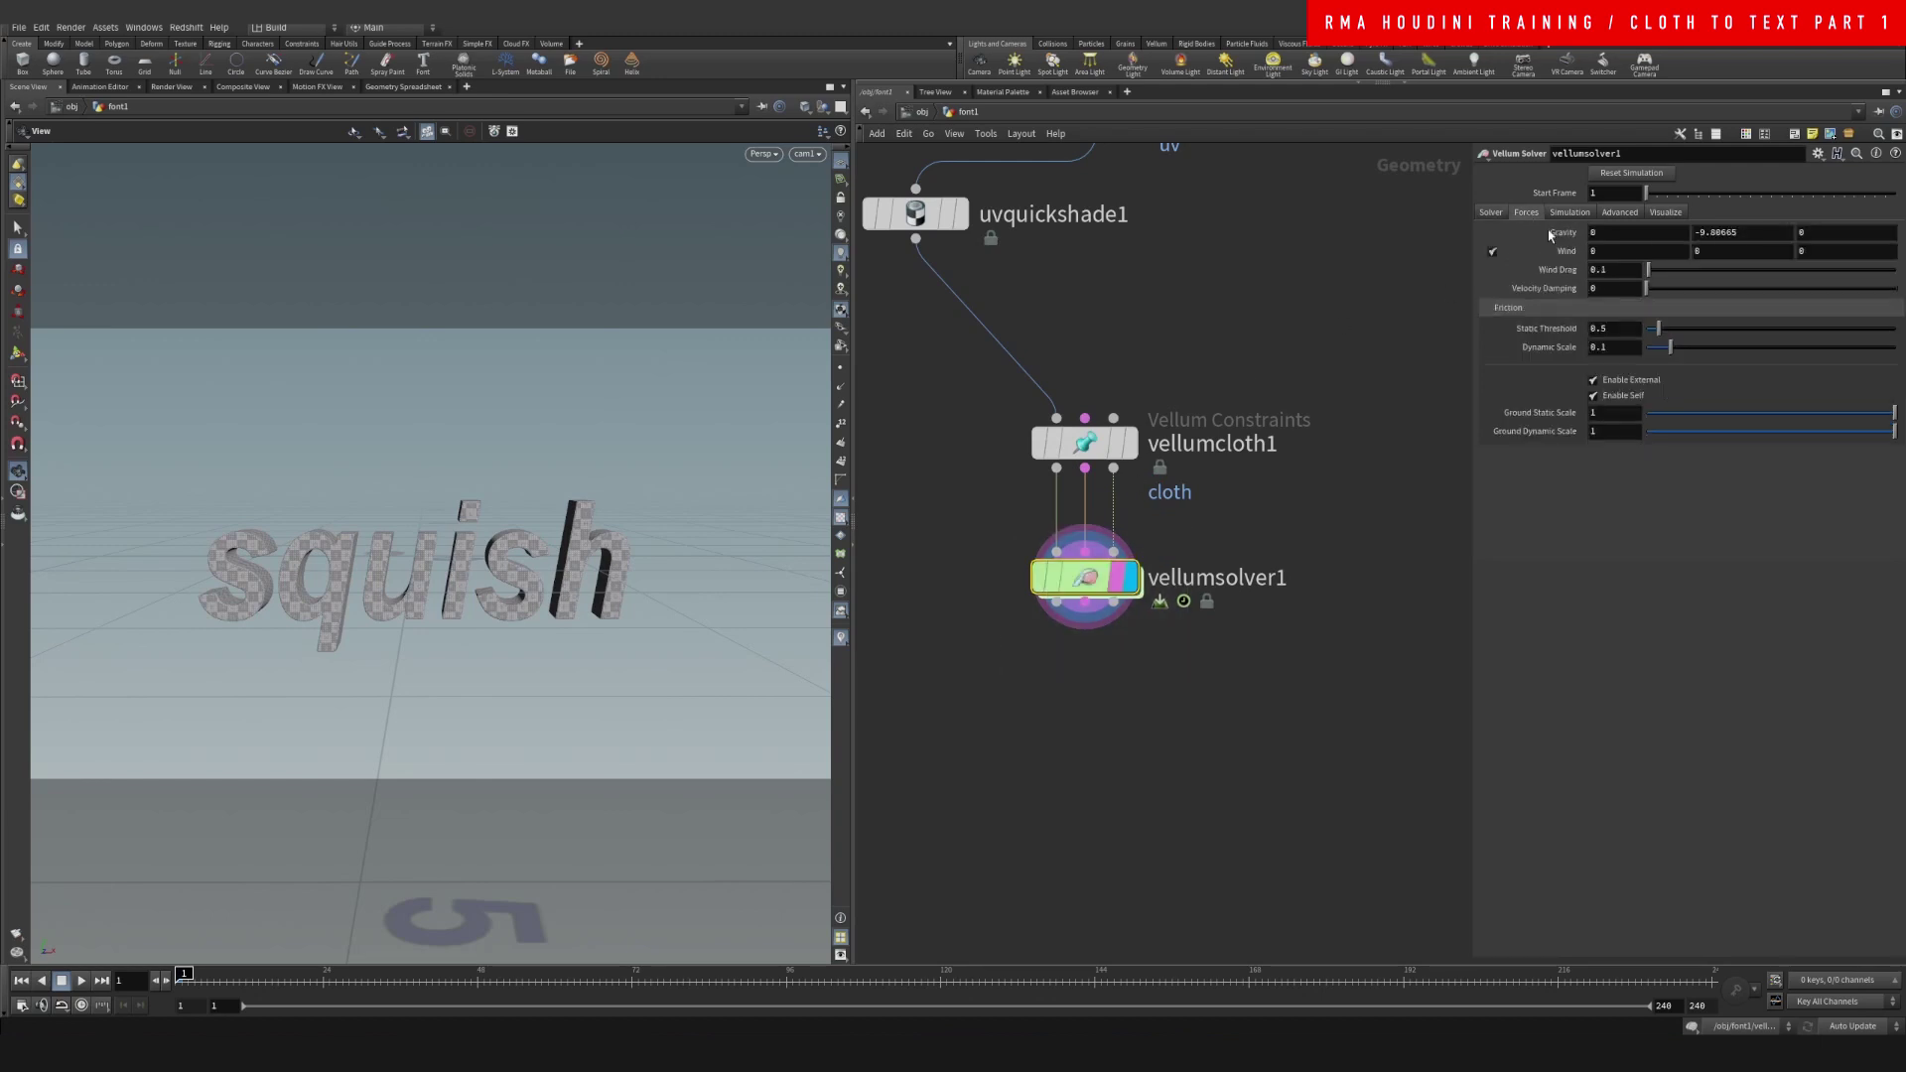
{"action": "double_click", "coordinate": [1732, 232]}
{"action": "type", "text": "0"}
{"action": "key", "text": "Return"}
{"action": "middle_click_drag", "start_coordinate": [1167, 359], "coordinate": [1137, 180]}
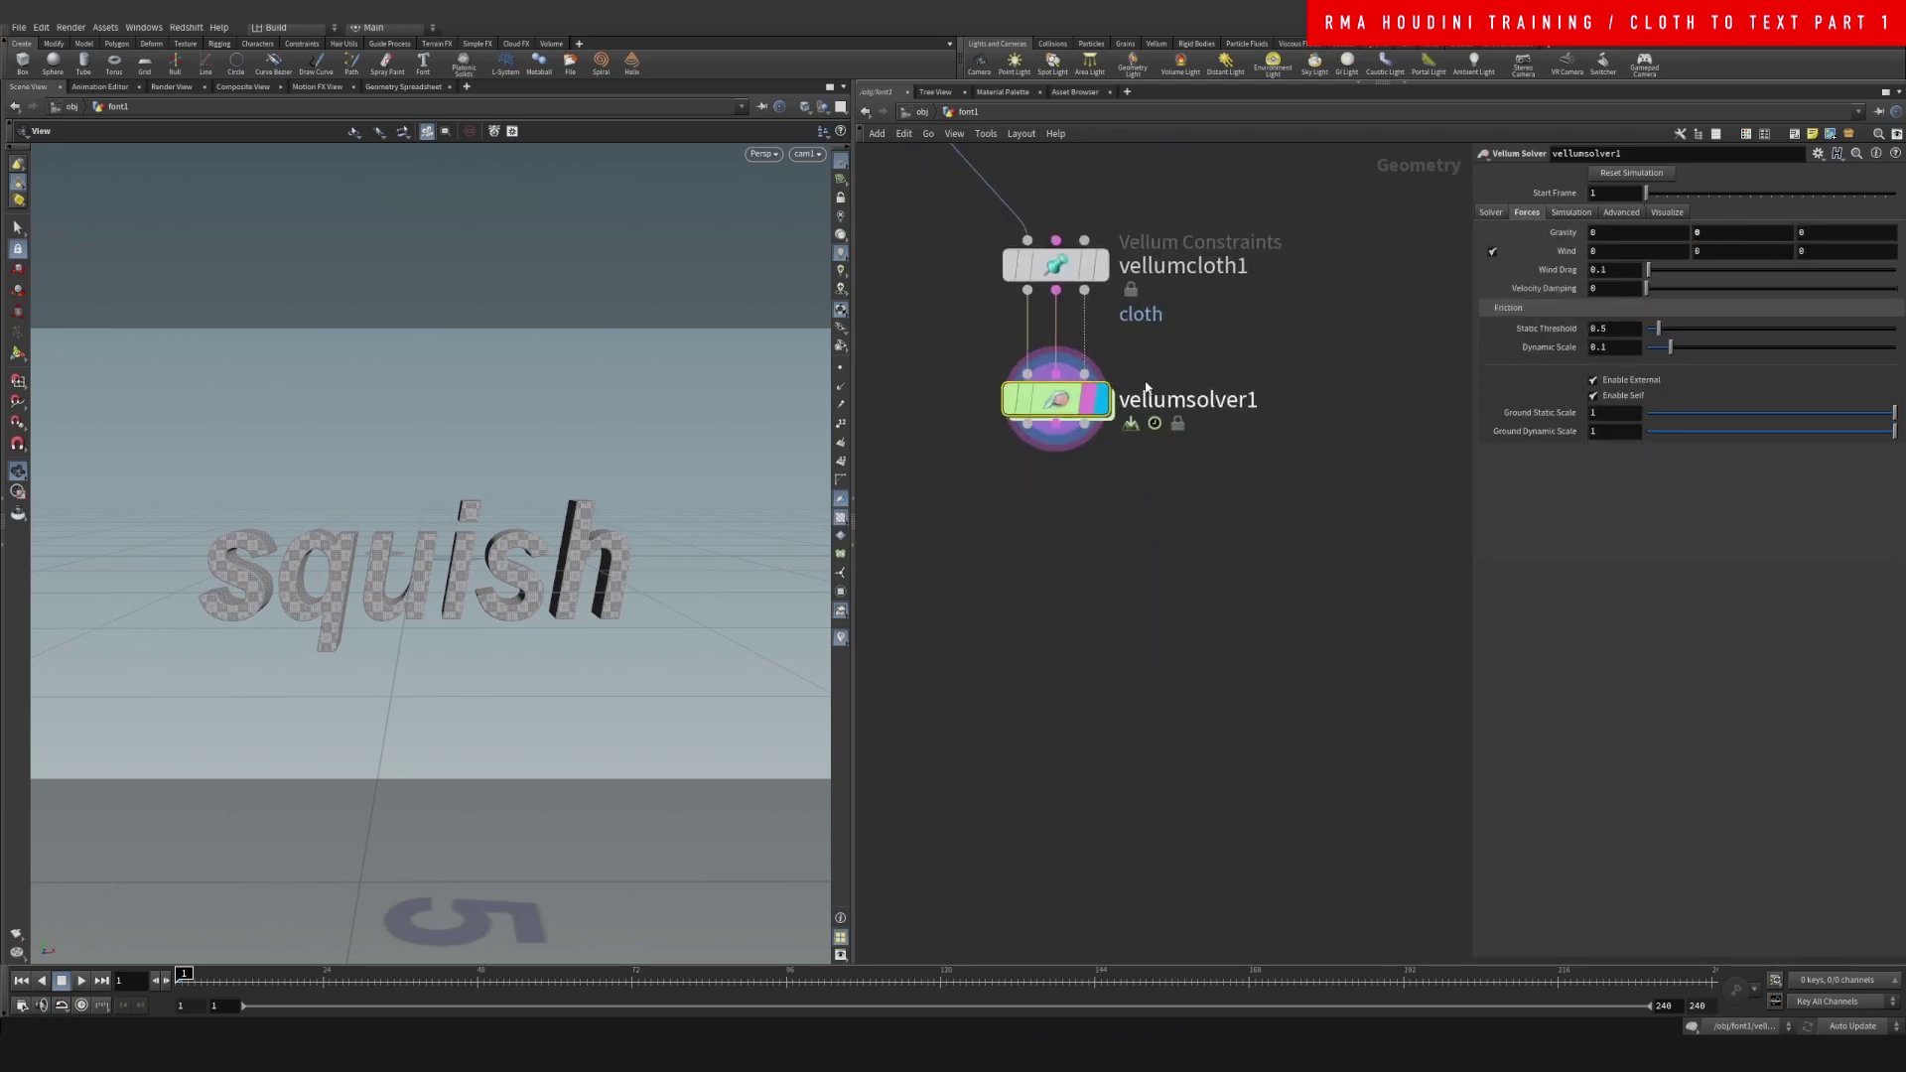
Inside vellumsolver1, add a POP Attract node connected to both FORCE and SOURCE outputs
{"action": "double_click", "coordinate": [1058, 407]}
{"action": "key", "text": "Tab"}
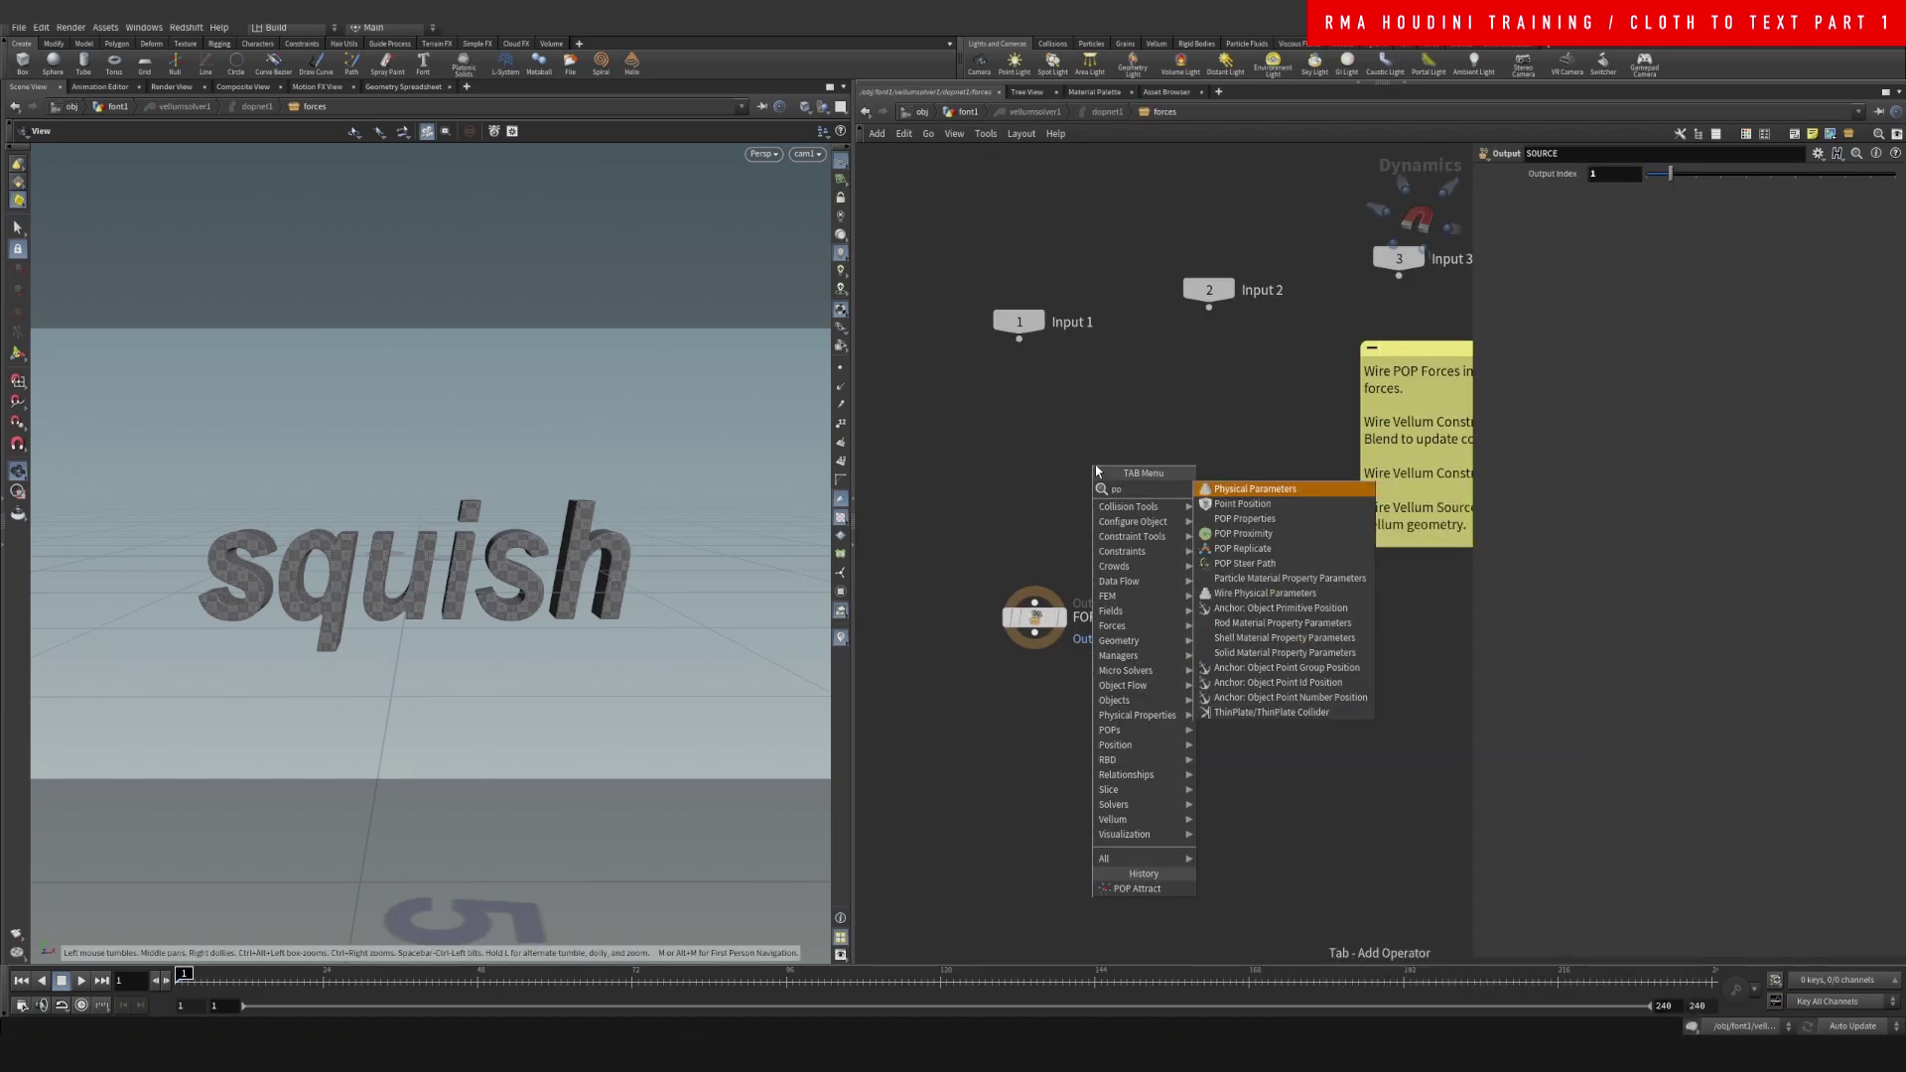
{"action": "key", "text": "BackSpace"}
{"action": "type", "text": "opat"}
{"action": "key", "text": "Return"}
{"action": "left_click", "coordinate": [1096, 470]}
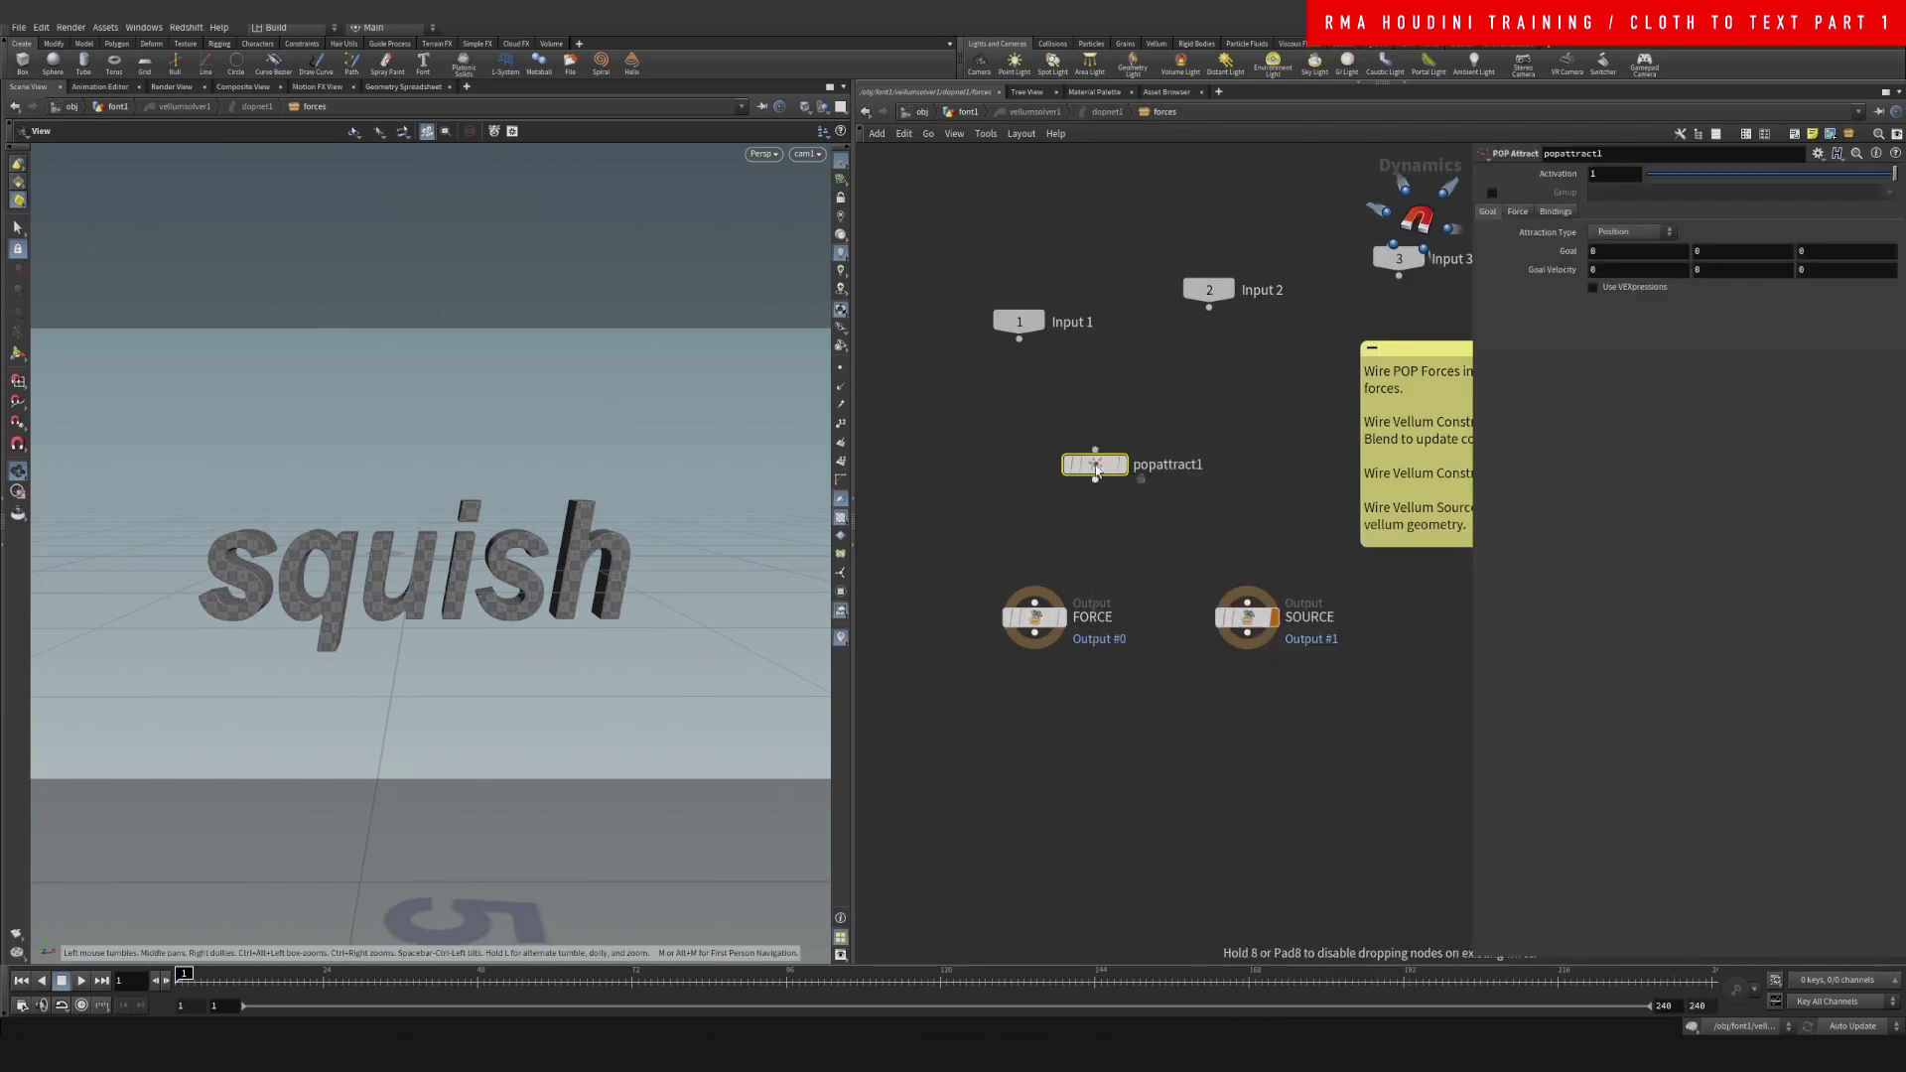
{"action": "left_click_drag", "start_coordinate": [985, 597], "coordinate": [1261, 633]}
{"action": "left_click", "coordinate": [1035, 602]}
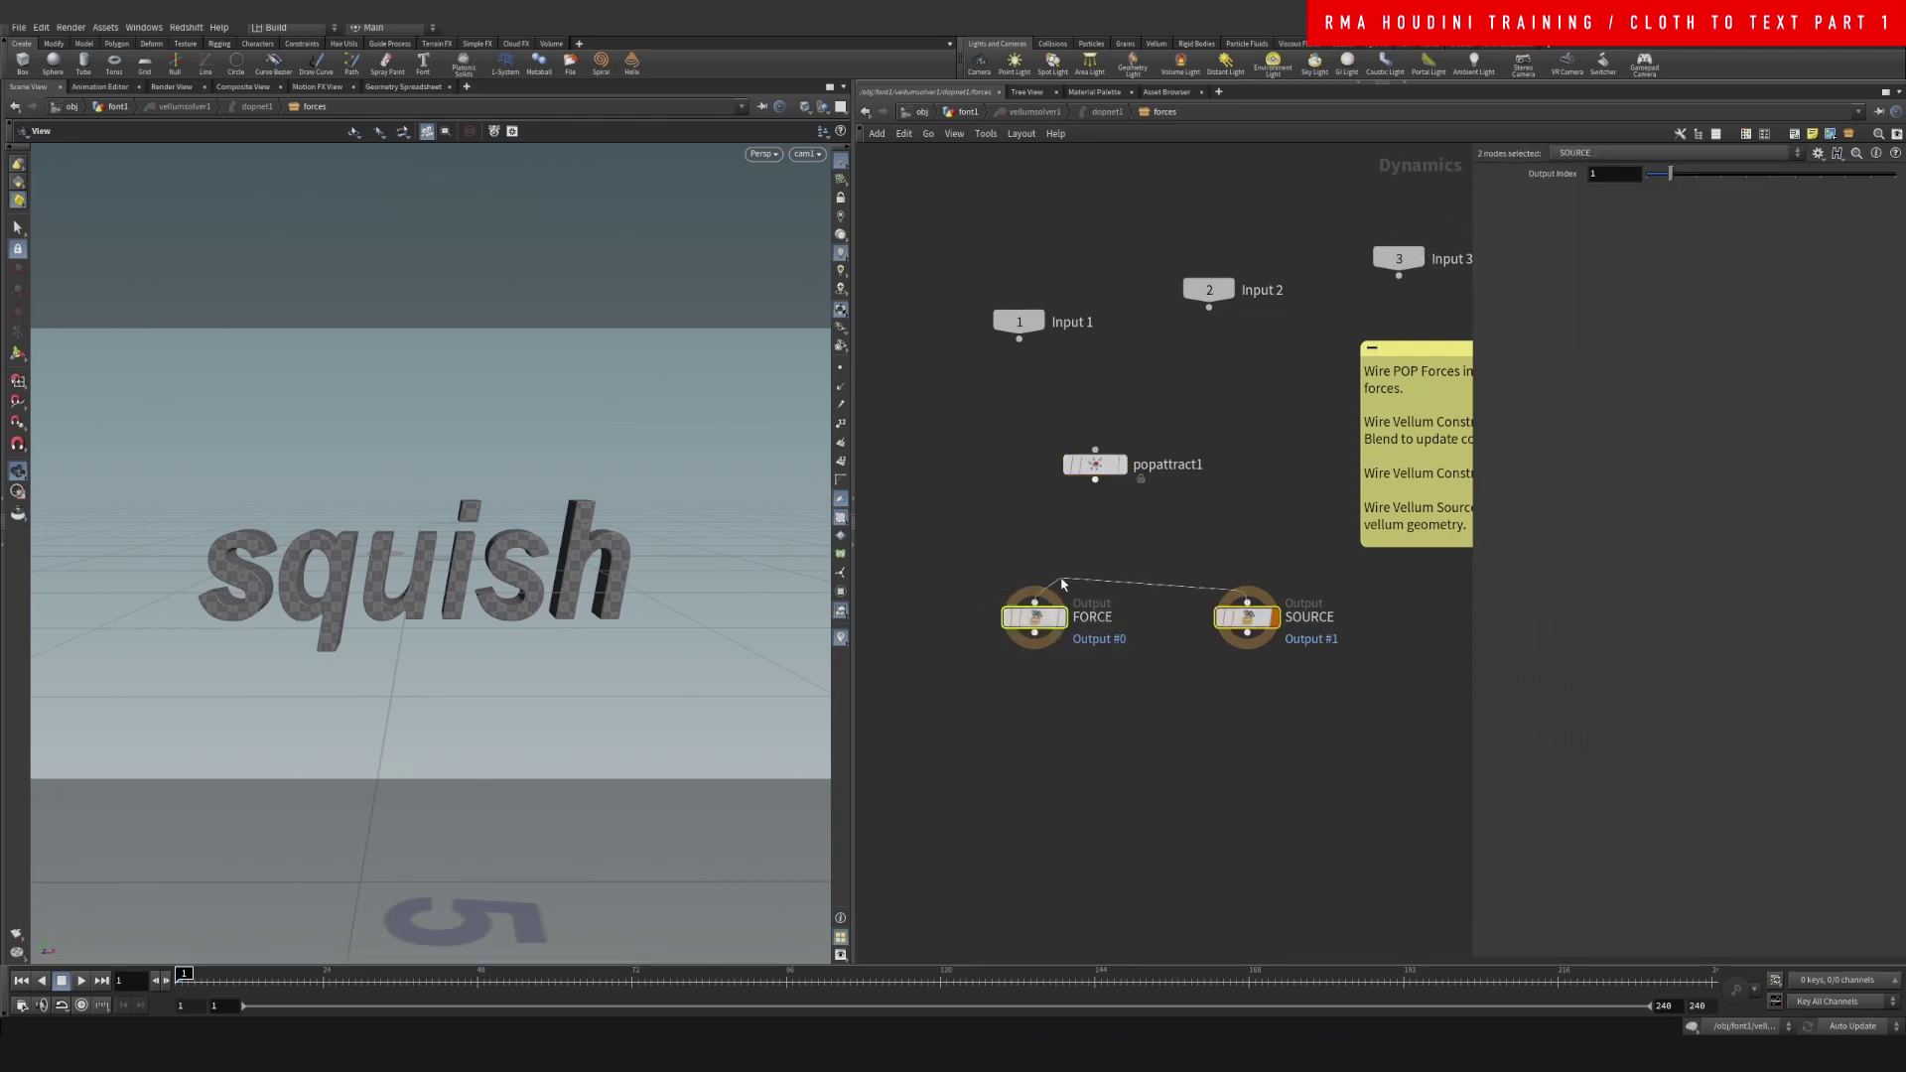
{"action": "left_click_drag", "start_coordinate": [1062, 584], "coordinate": [1136, 496]}
Set POP Attract's force scale to 1.62, return to font1, and play the simulation
{"action": "left_click", "coordinate": [1095, 465]}
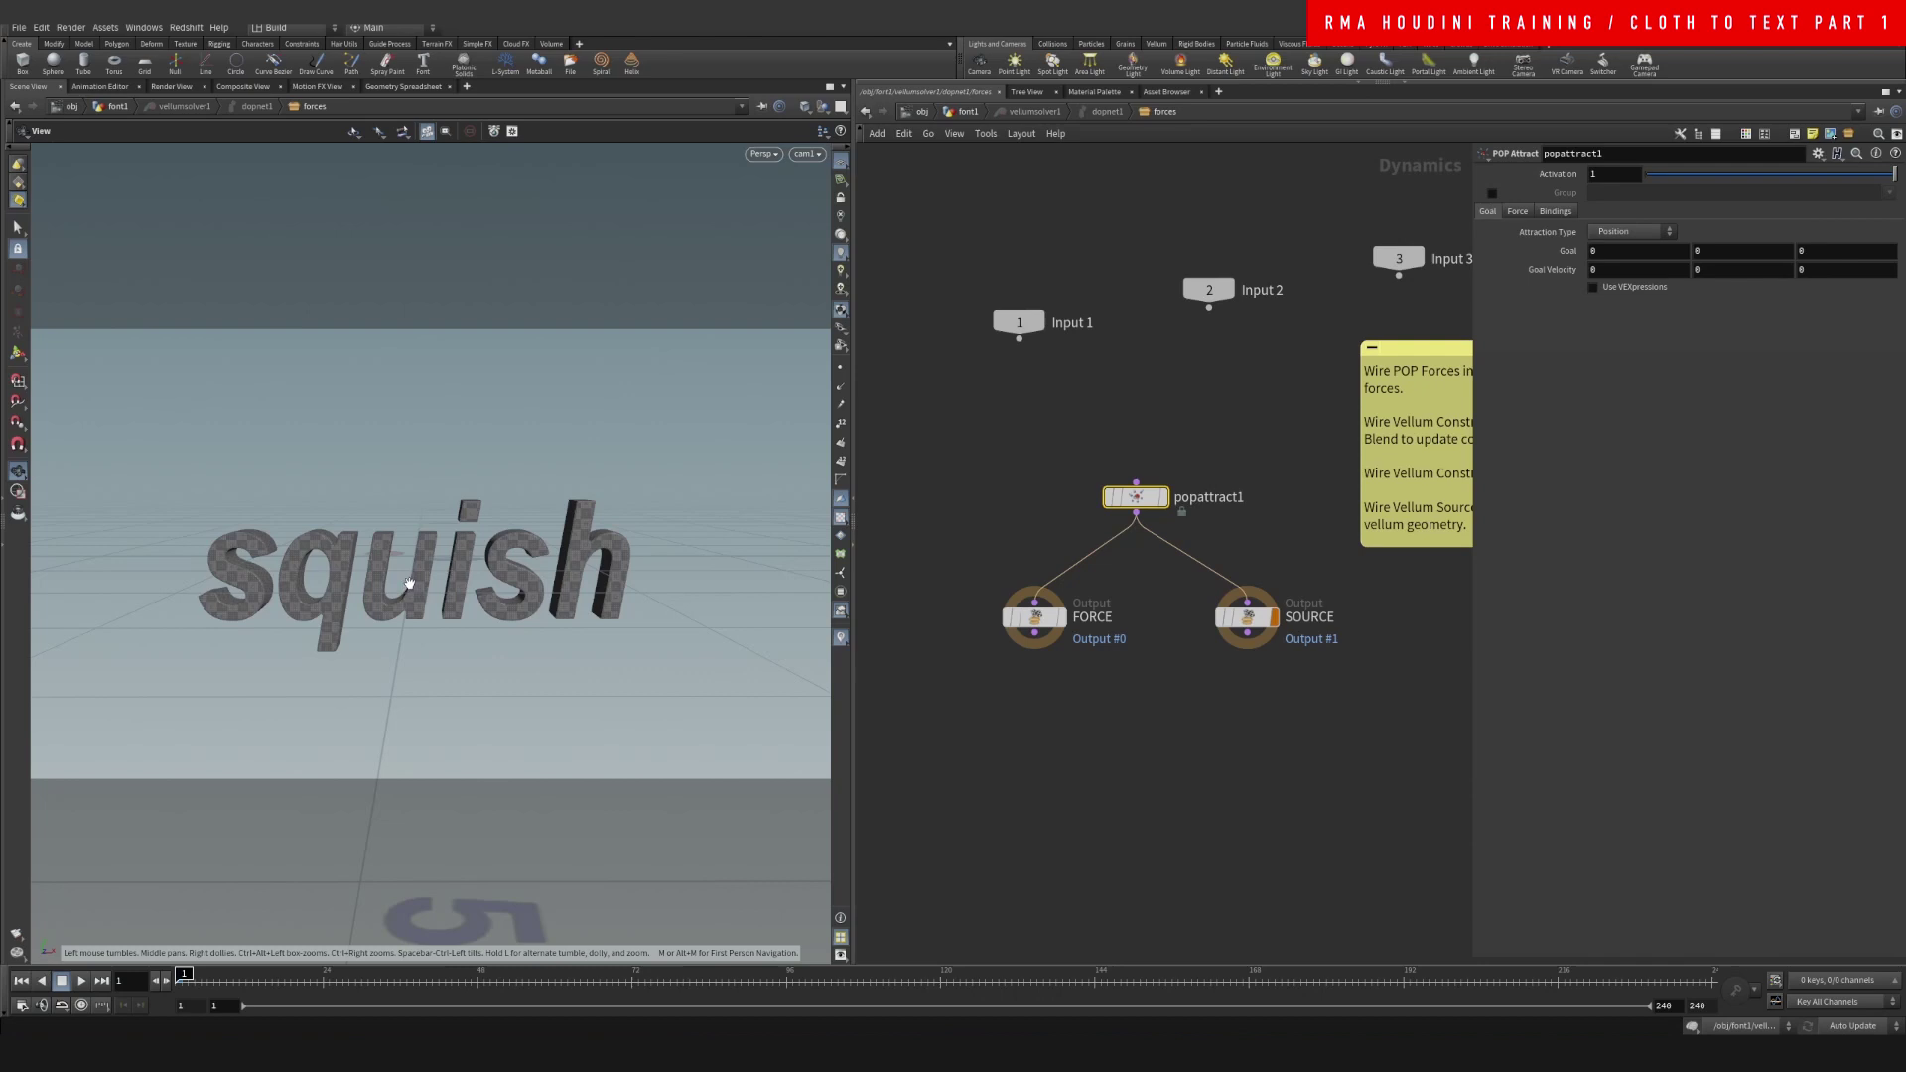
{"action": "left_click_drag", "start_coordinate": [1036, 450], "coordinate": [1163, 529]}
{"action": "left_click", "coordinate": [1518, 212]}
{"action": "left_click_drag", "start_coordinate": [1671, 251], "coordinate": [1686, 251]}
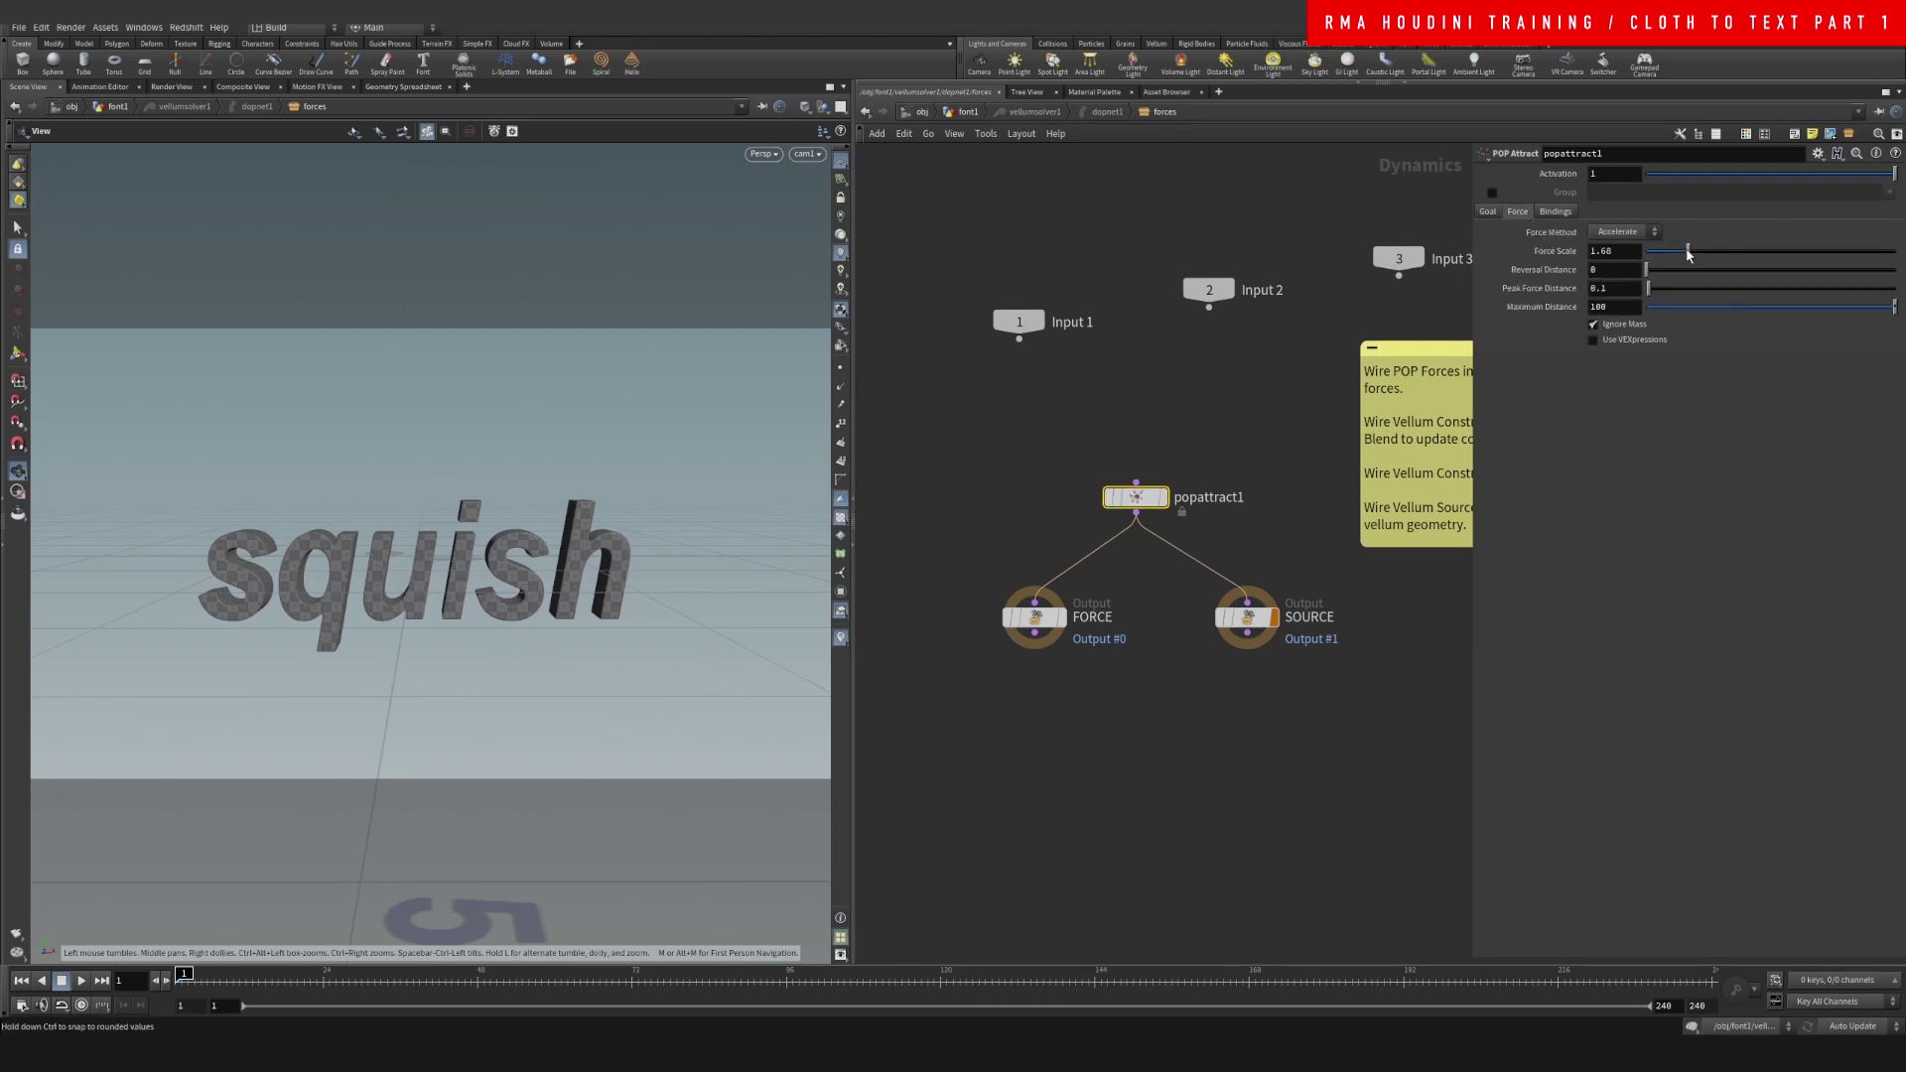
{"action": "left_click", "coordinate": [968, 111]}
{"action": "left_click", "coordinate": [82, 981]}
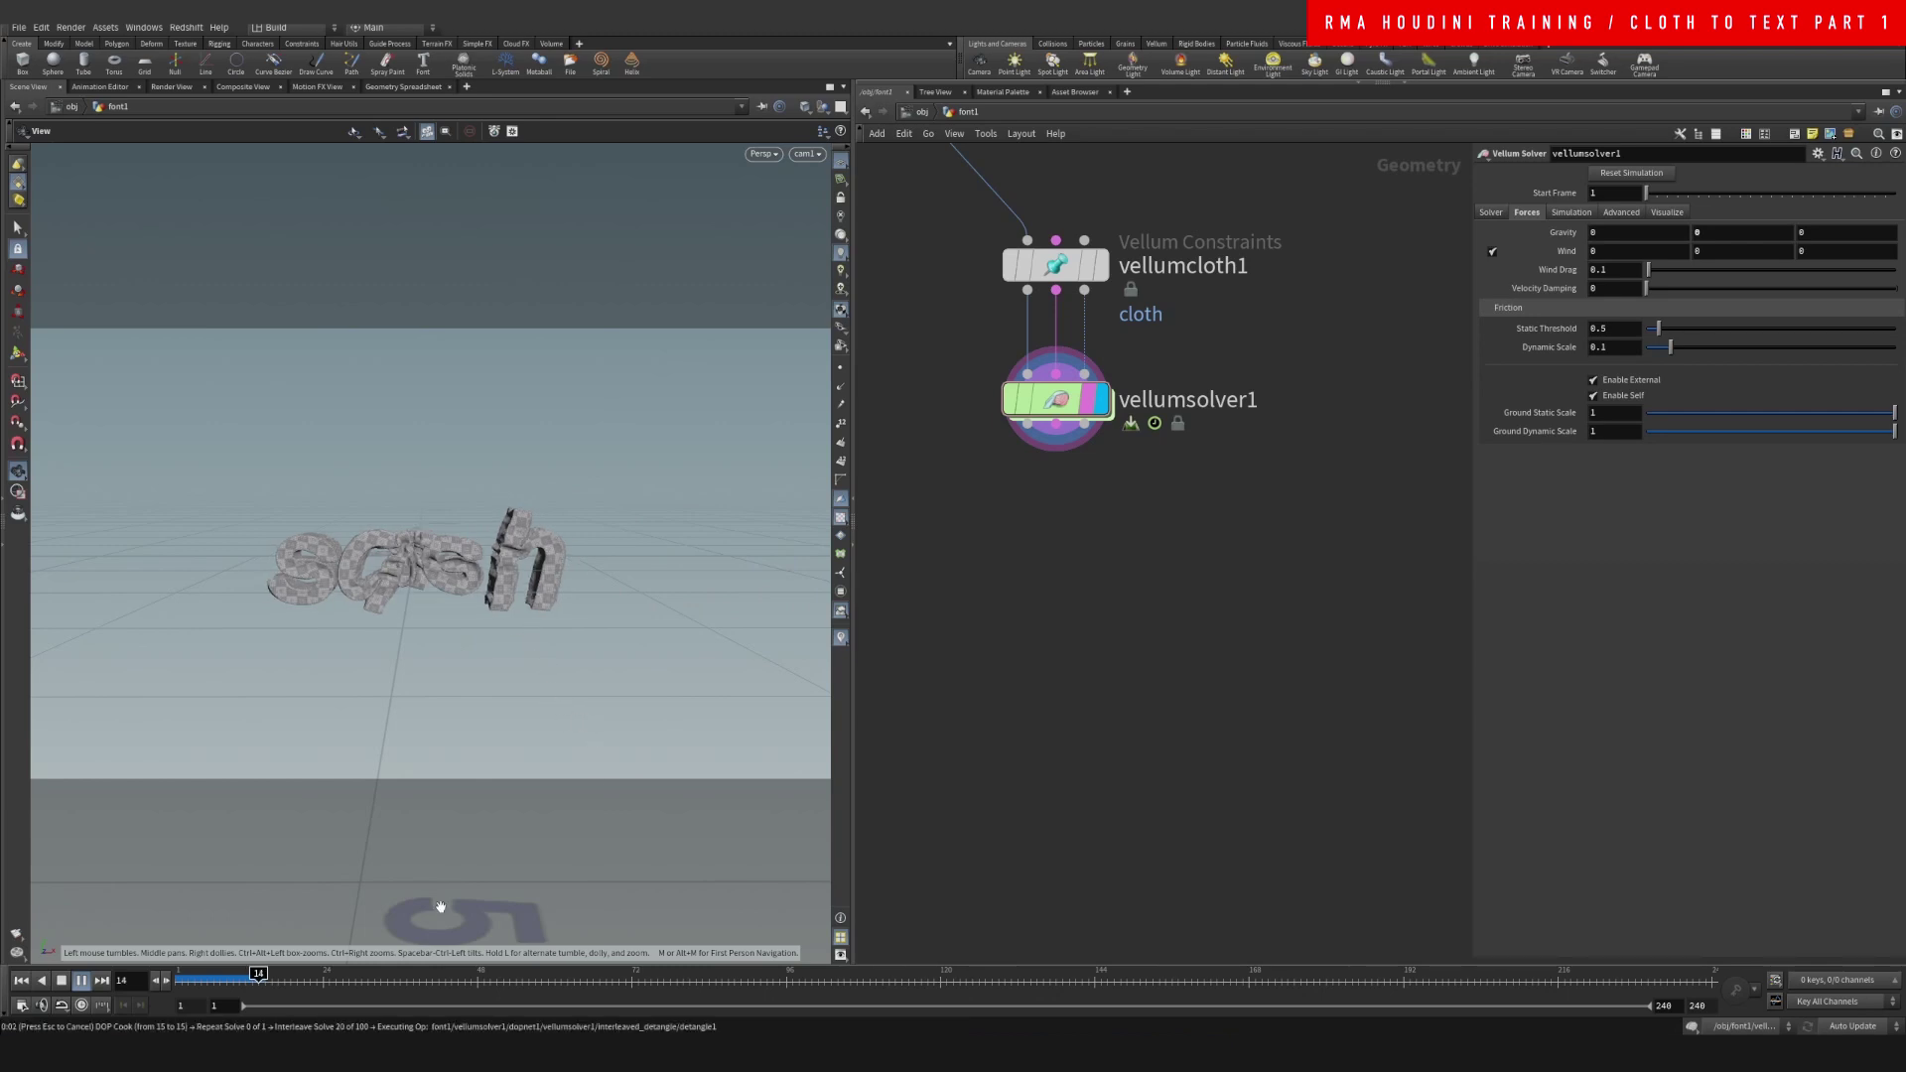
Scrub the timeline back to frame 1 after the collapse plays
{"action": "left_click_drag", "start_coordinate": [266, 975], "coordinate": [184, 975]}
Add a File Cache node fed by vellumsolver1 and rename it squish_sim
{"action": "middle_click_drag", "start_coordinate": [1046, 577], "coordinate": [1085, 531]}
{"action": "key", "text": "Tab"}
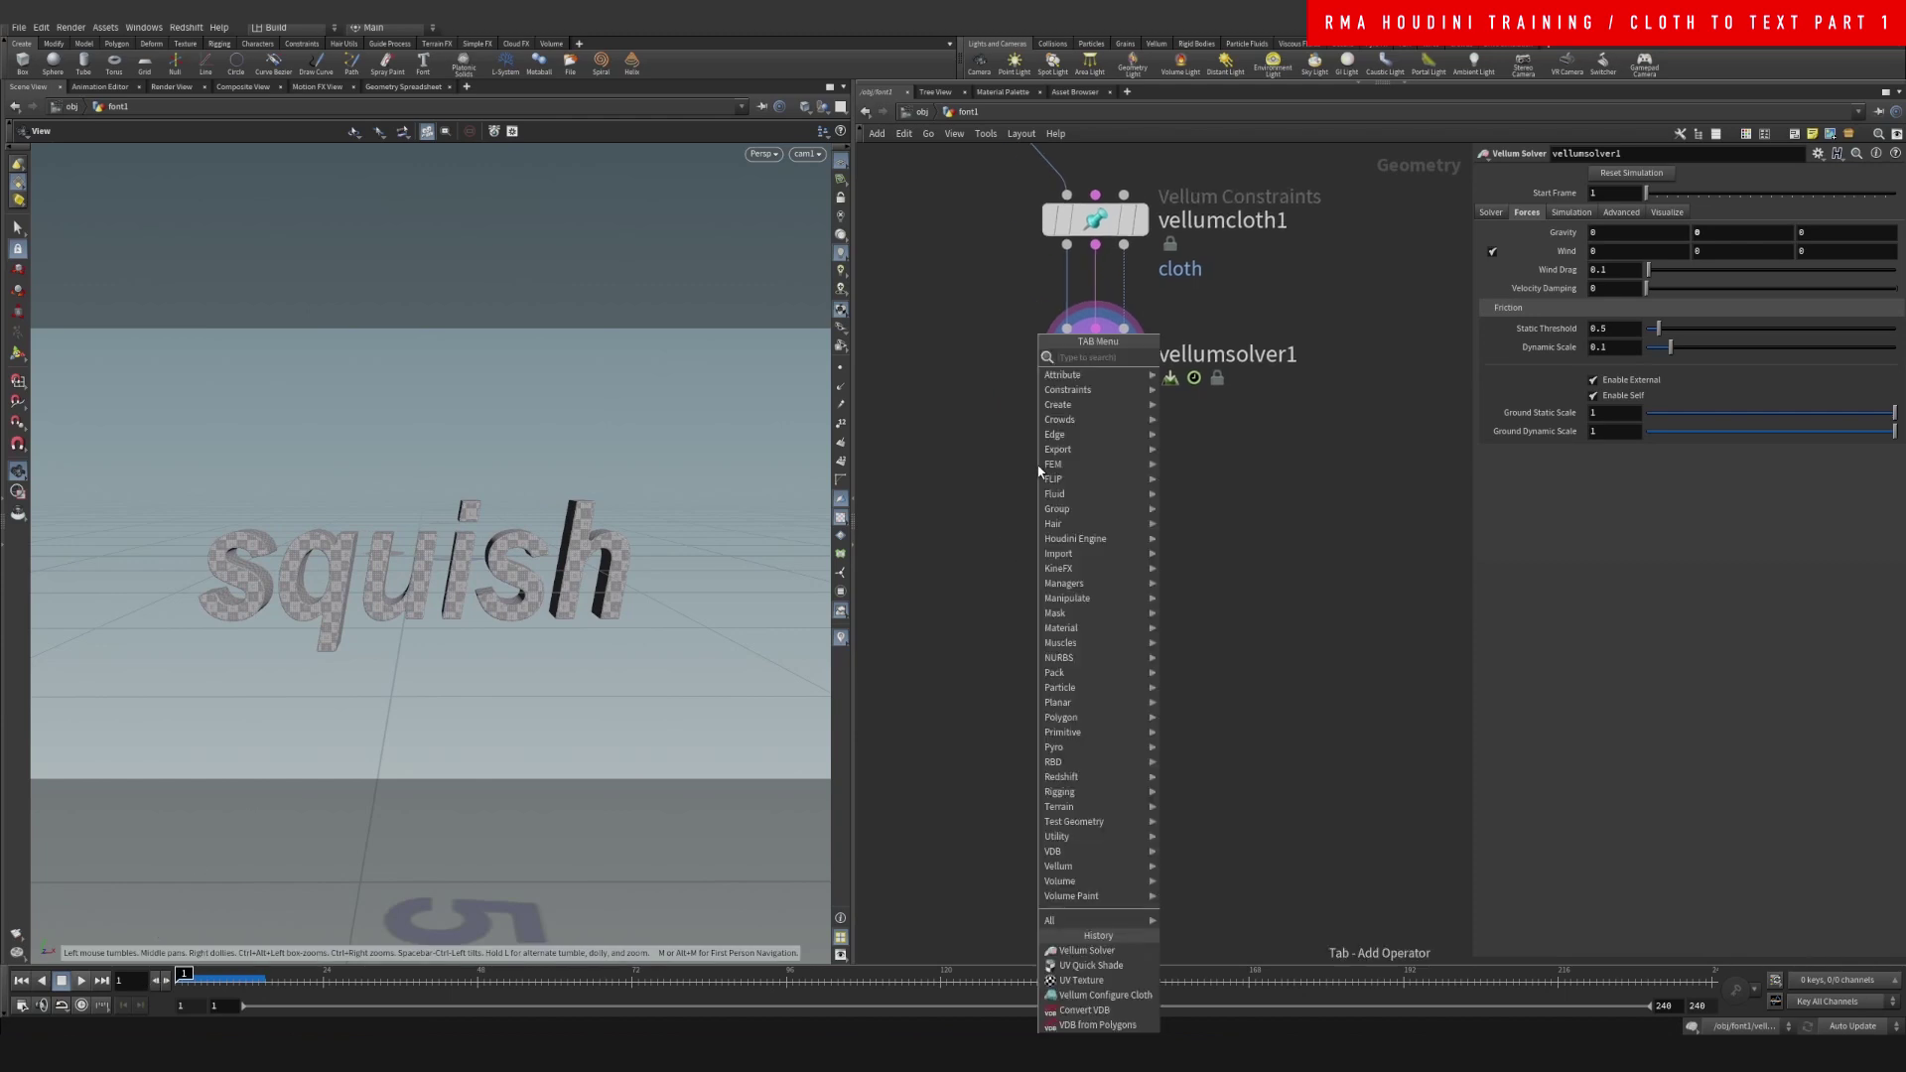
{"action": "type", "text": "filec"}
{"action": "key", "text": "Return"}
{"action": "left_click", "coordinate": [1040, 471]}
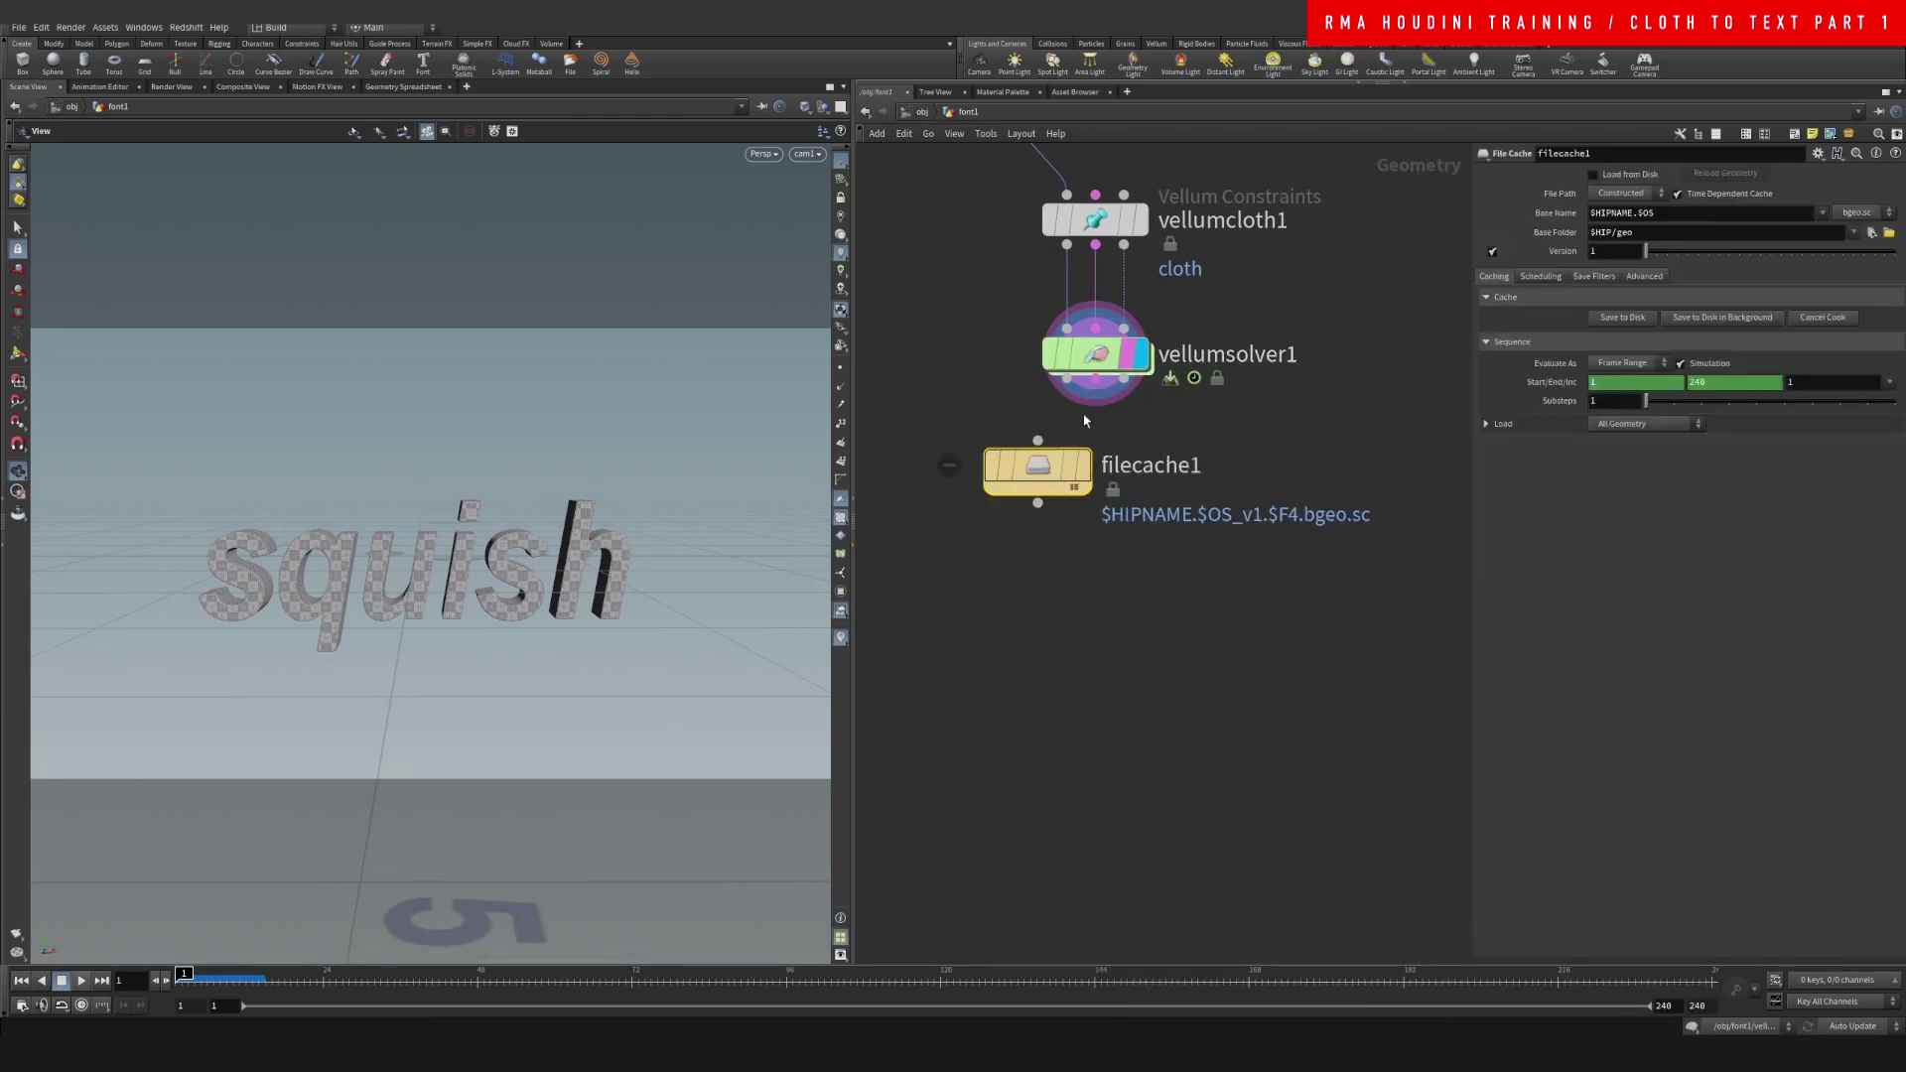
{"action": "left_click_drag", "start_coordinate": [1066, 378], "coordinate": [1037, 440]}
{"action": "double_click", "coordinate": [1244, 465]}
{"action": "key", "text": "ctrl+a"}
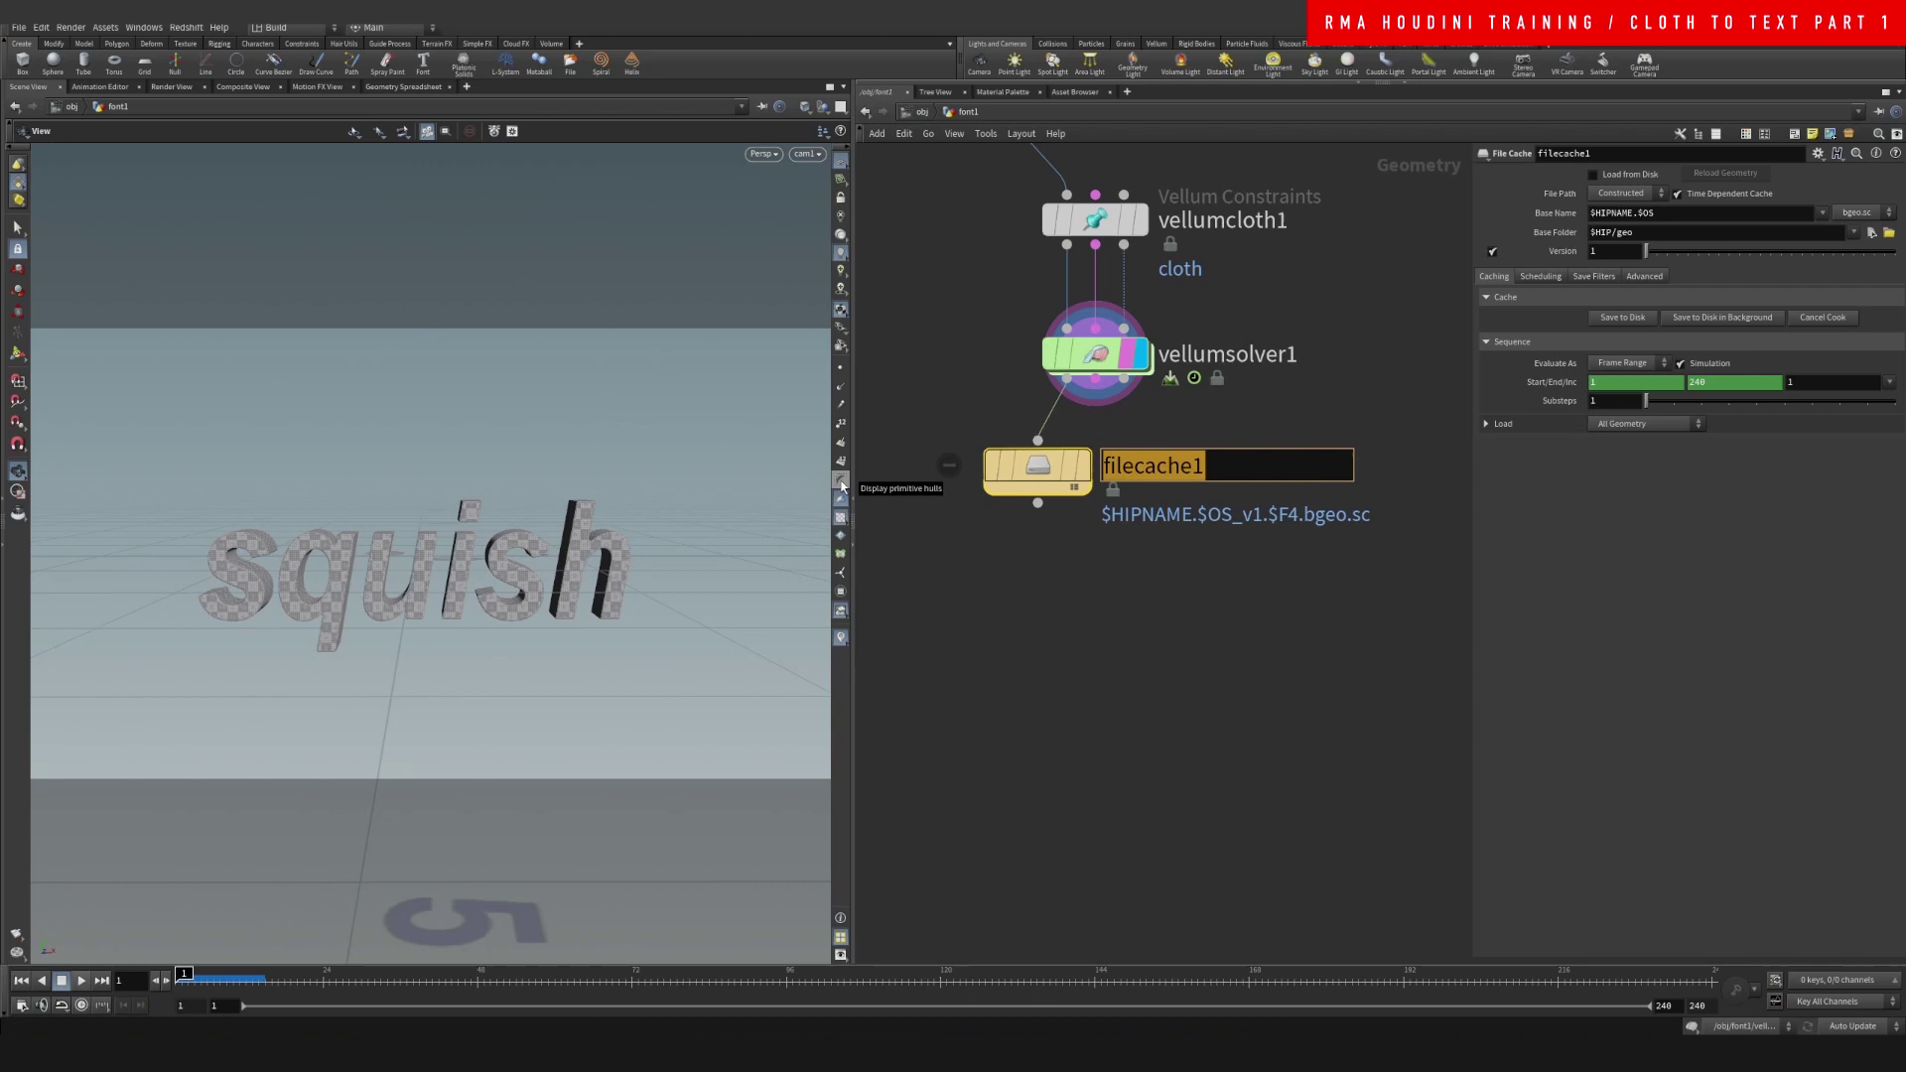
{"action": "key", "text": "BackSpace"}
{"action": "type", "text": "squis"}
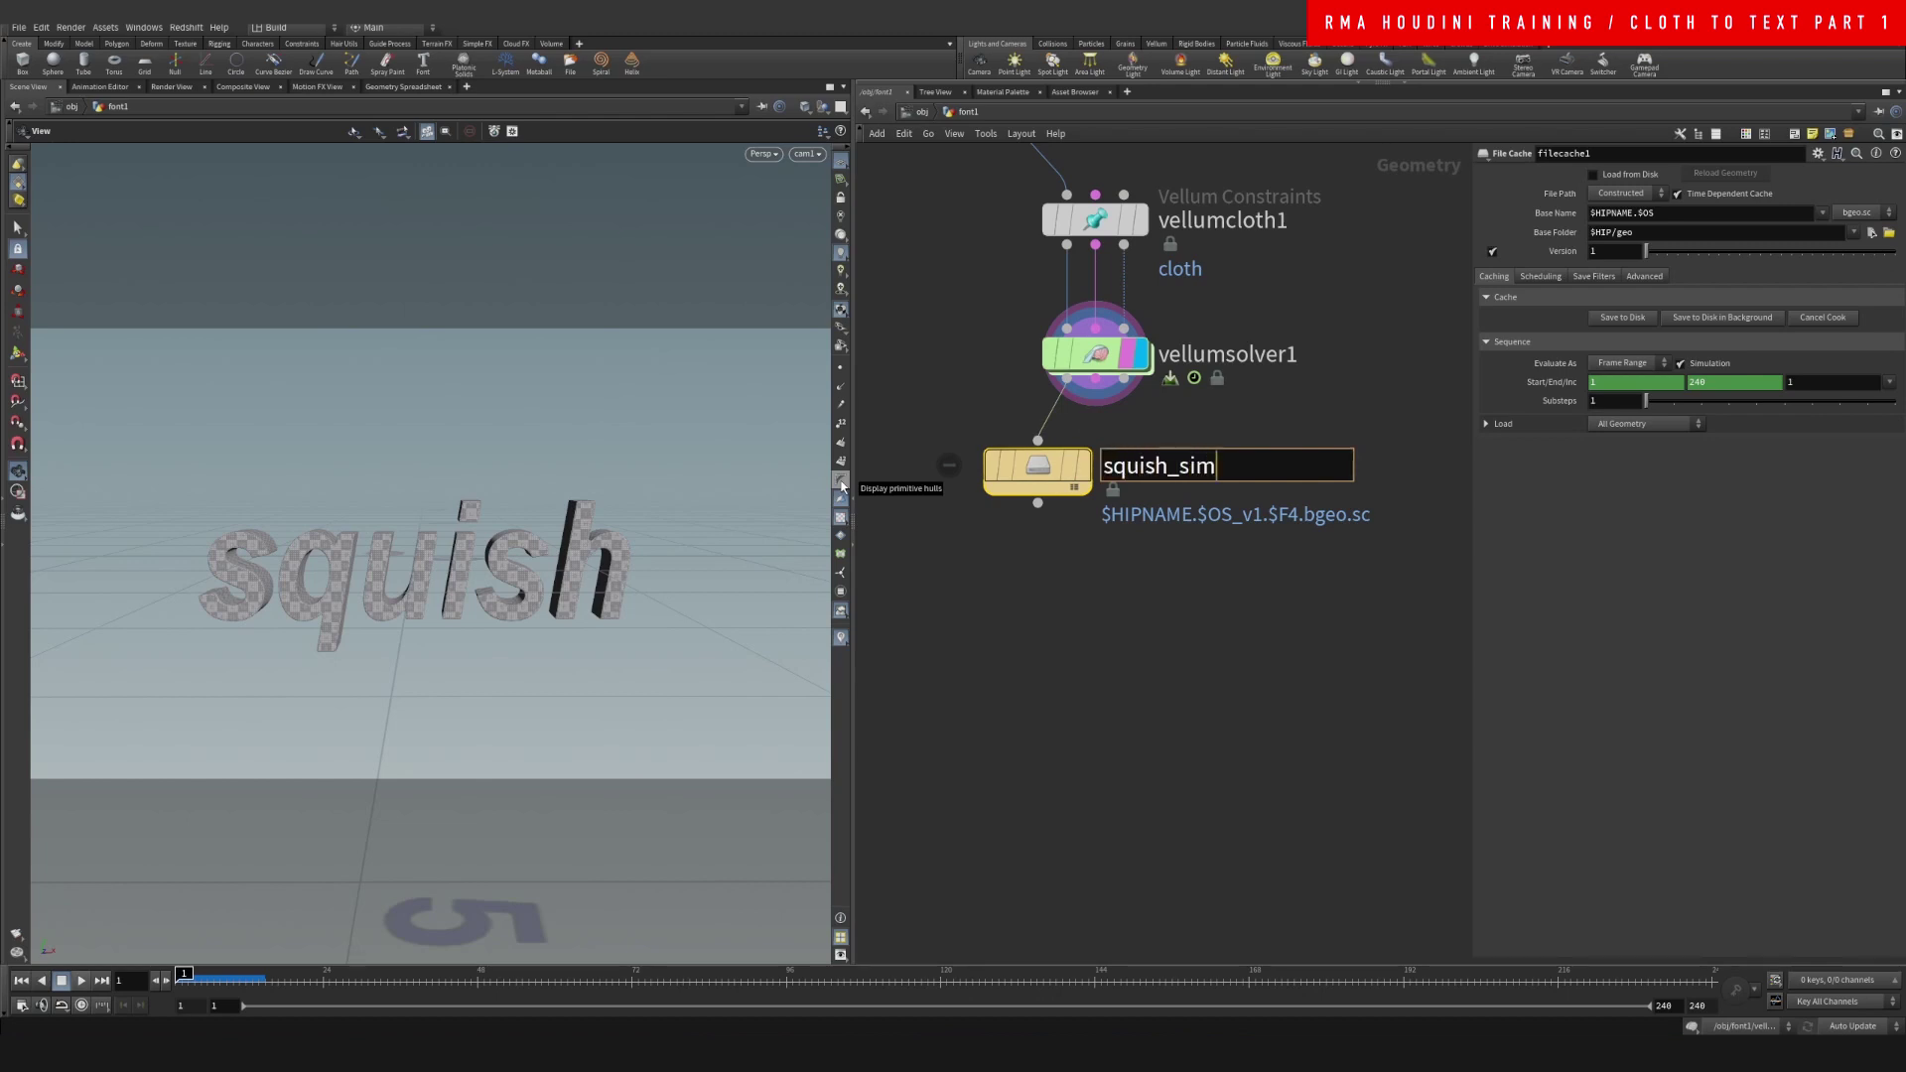
{"action": "type", "text": "h_sim"}
{"action": "key", "text": "Return"}
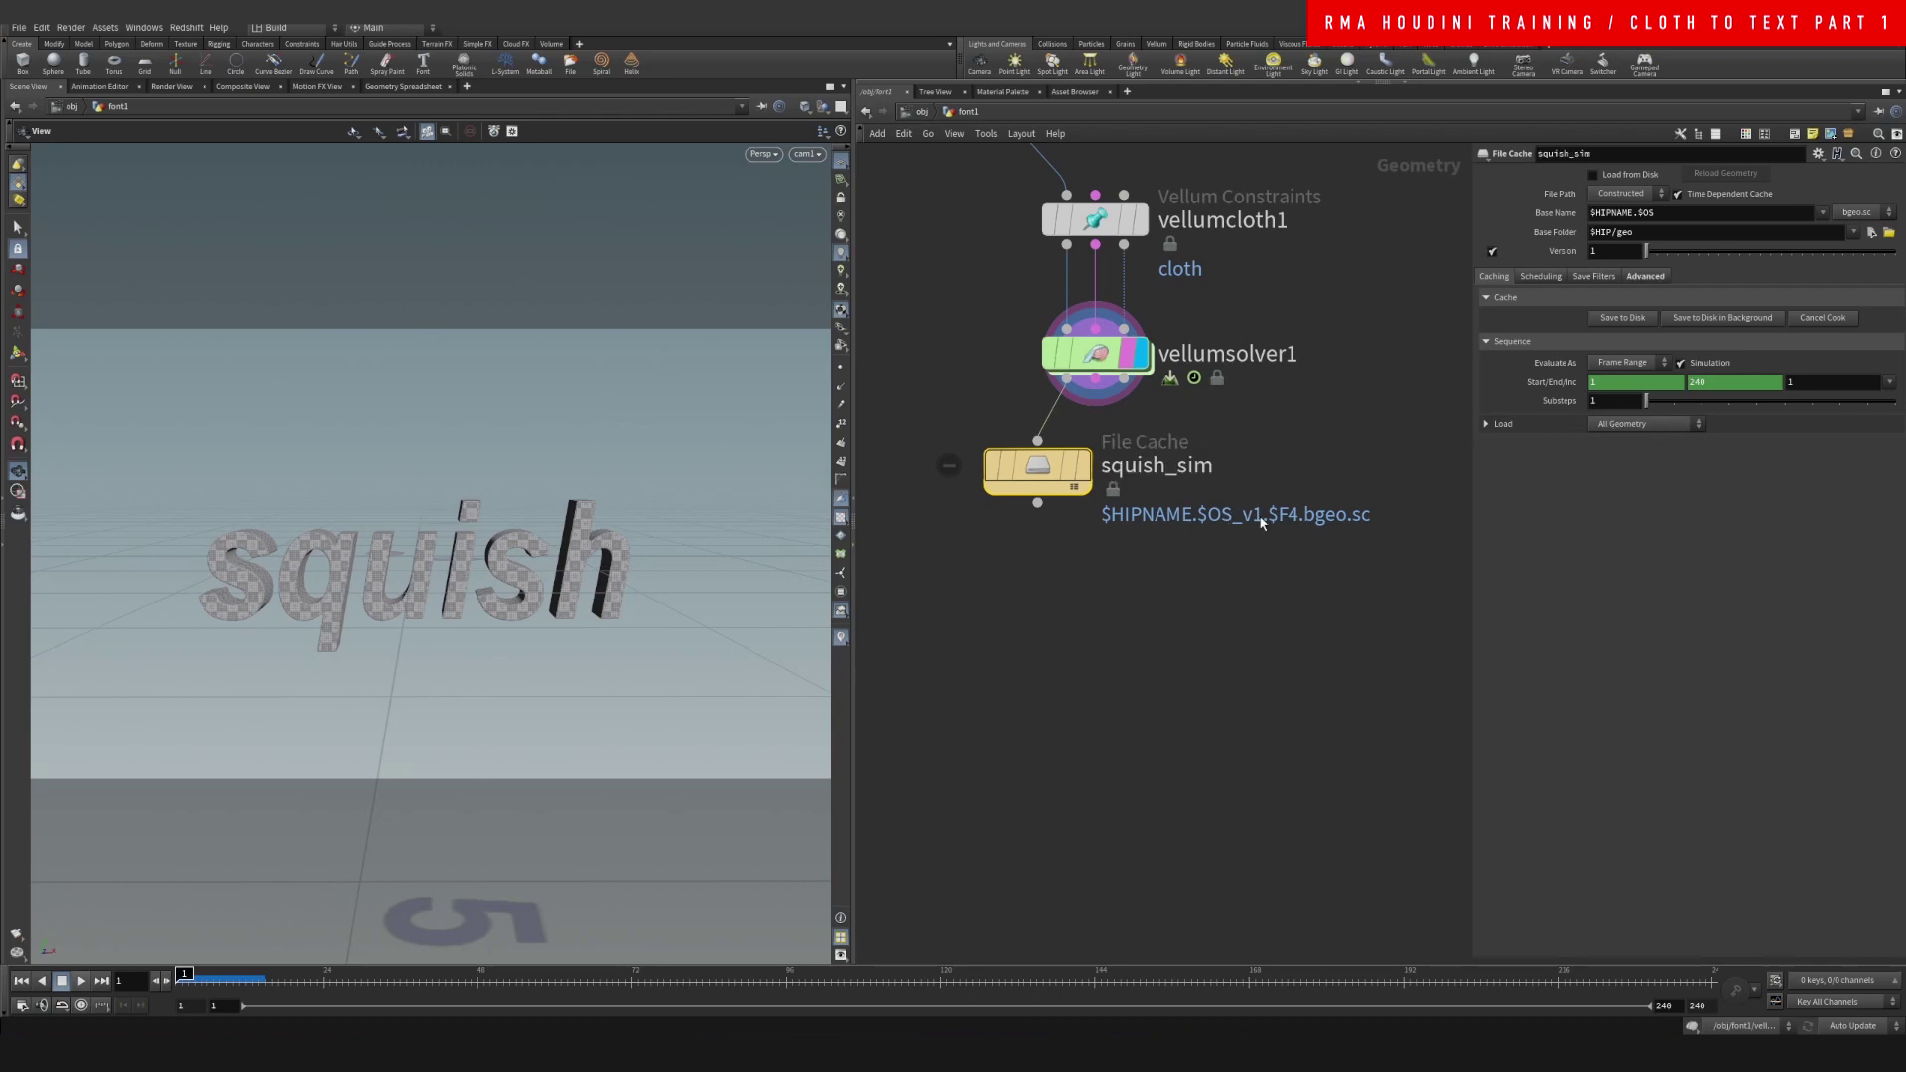
Remove the frame-range expressions, set the end frame to 100, and save the cache to disk
{"action": "right_click", "coordinate": [1581, 381]}
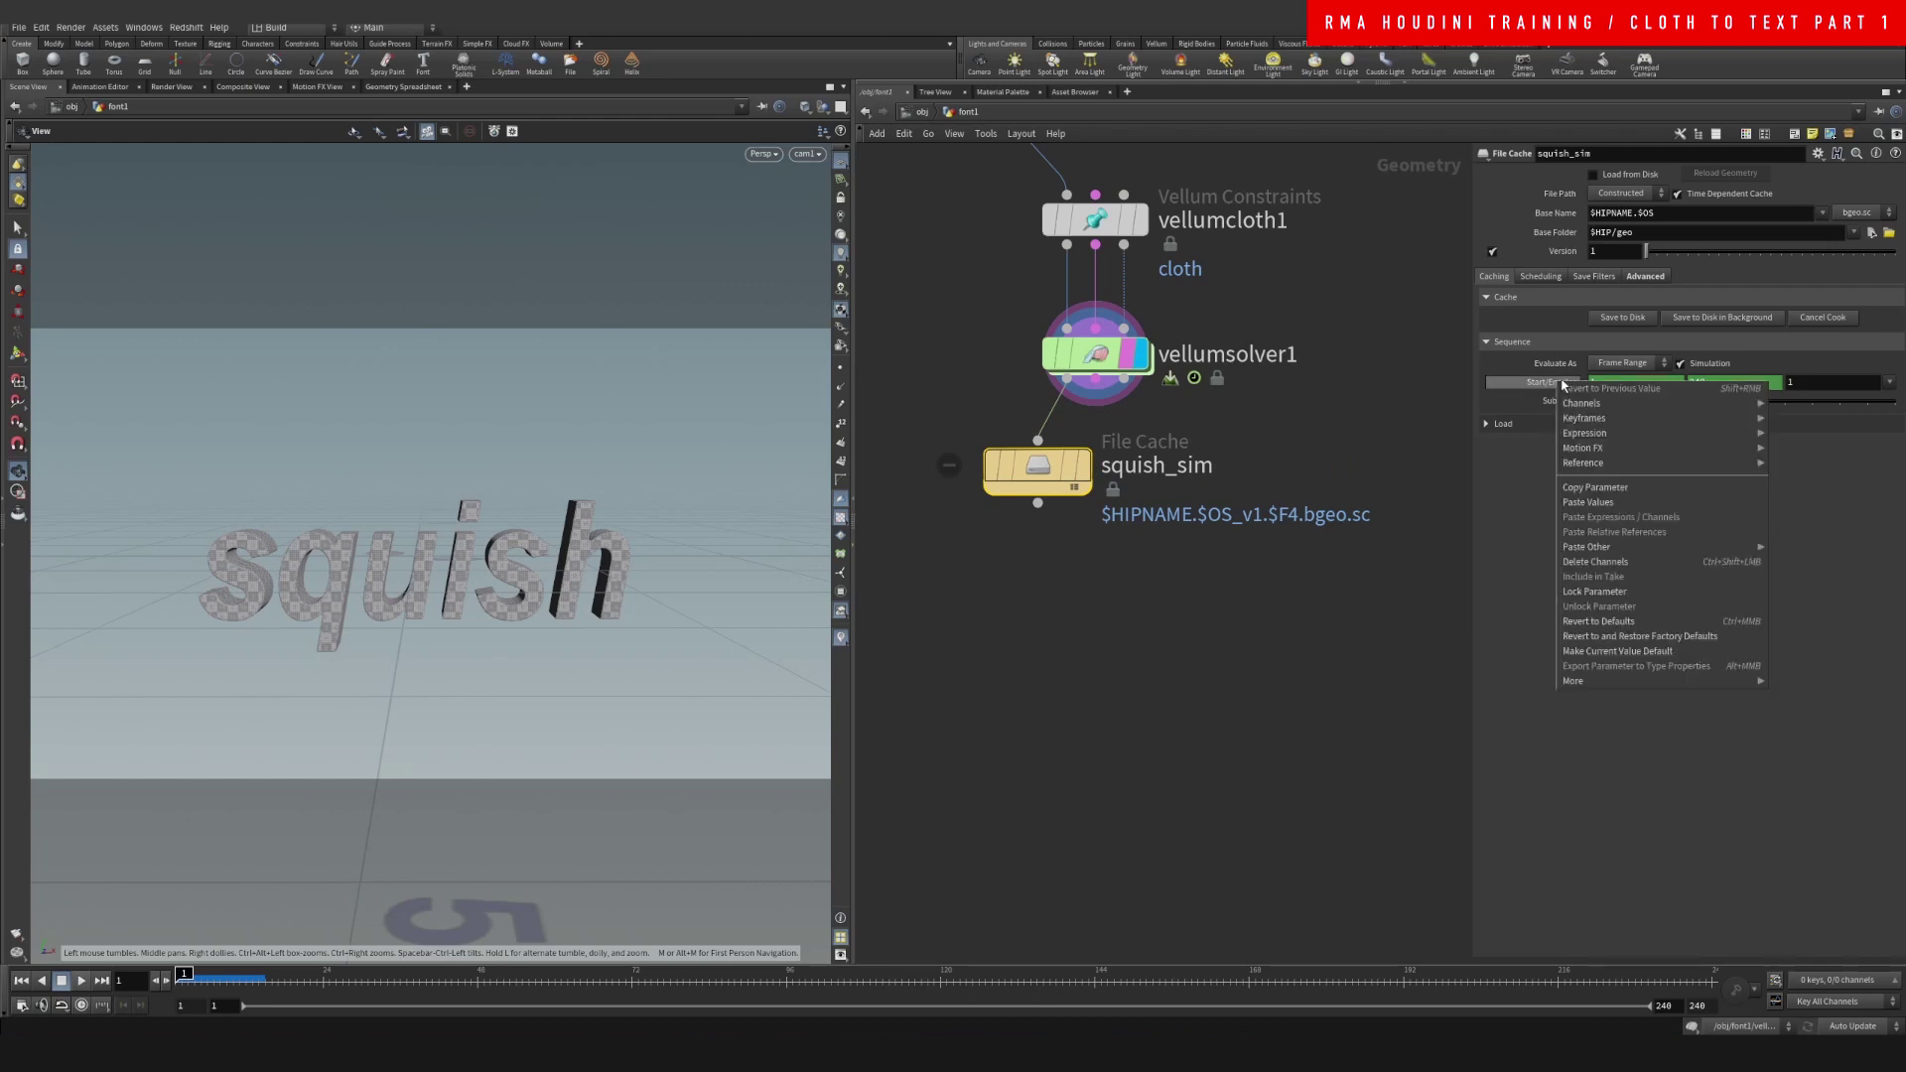
{"action": "left_click", "coordinate": [1614, 559]}
{"action": "double_click", "coordinate": [1727, 385]}
{"action": "type", "text": "100"}
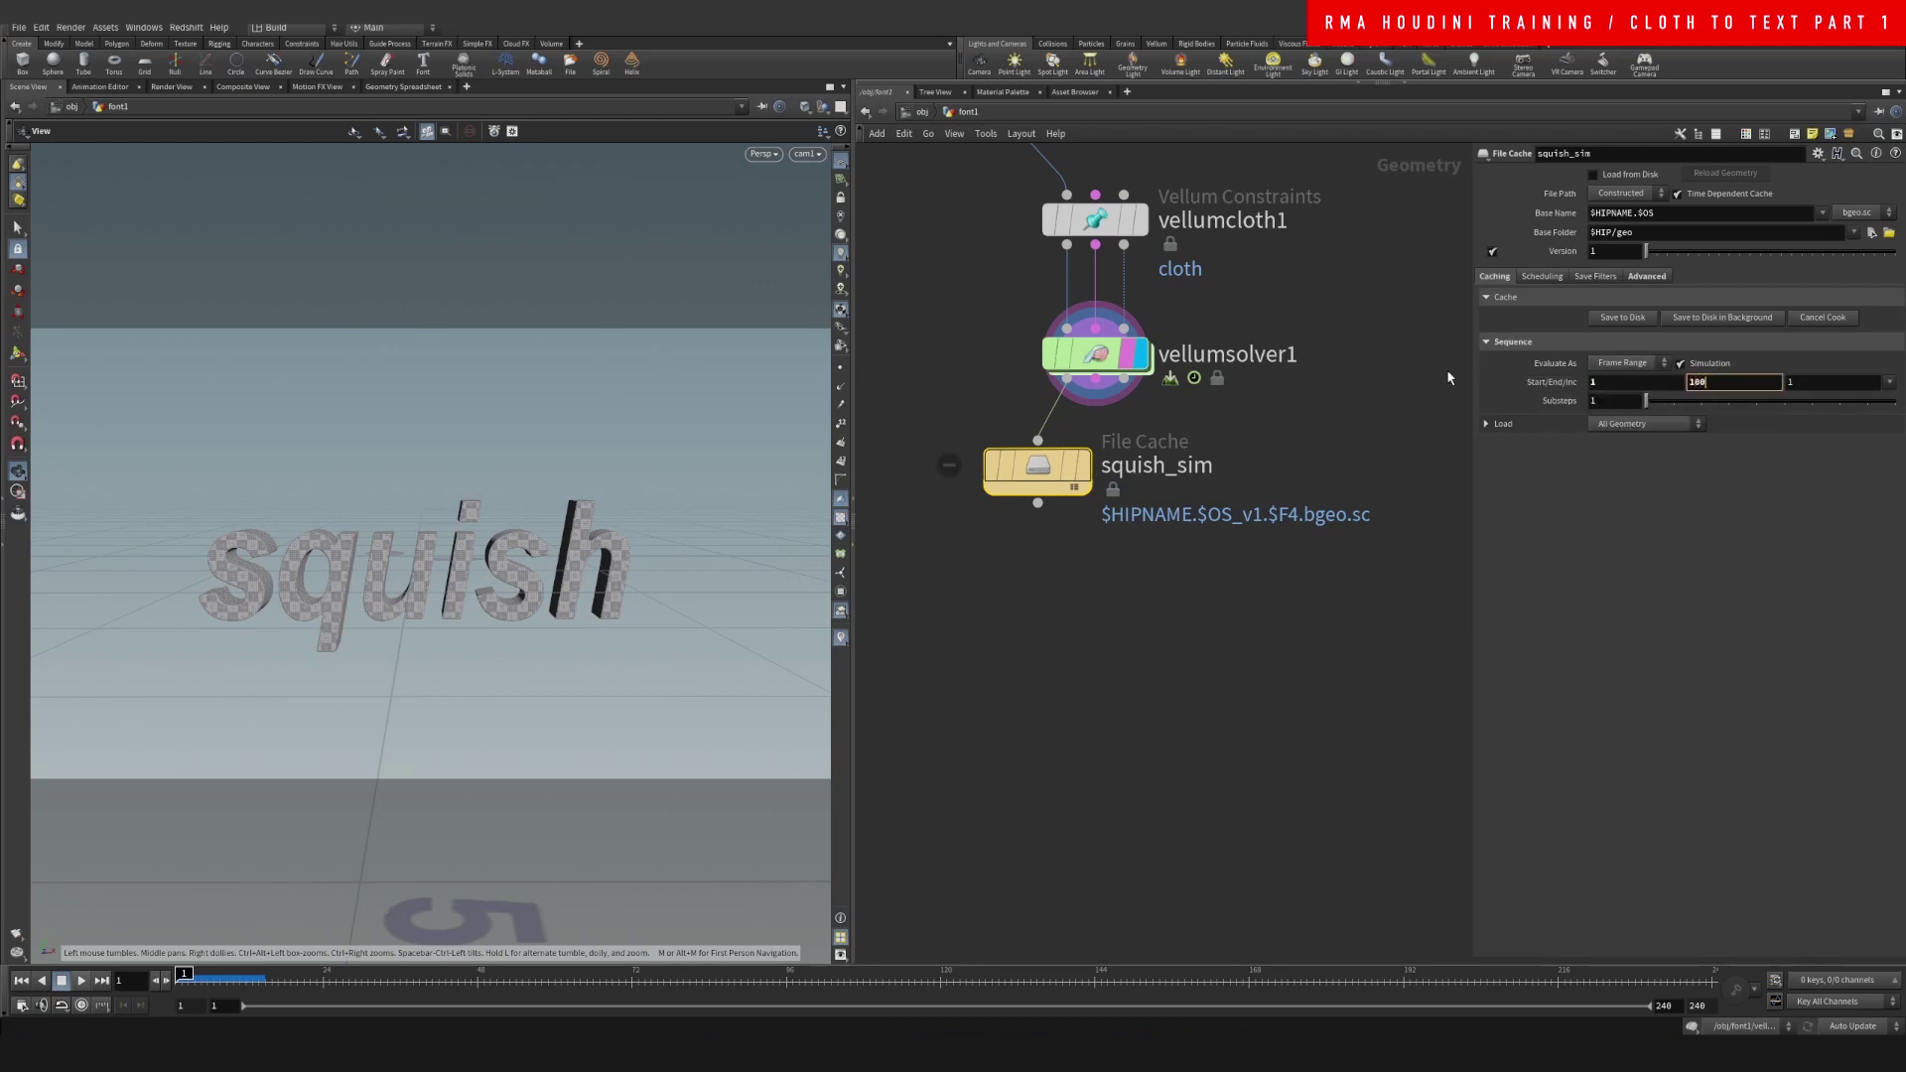
{"action": "key", "text": "Return"}
{"action": "left_click", "coordinate": [1603, 320]}
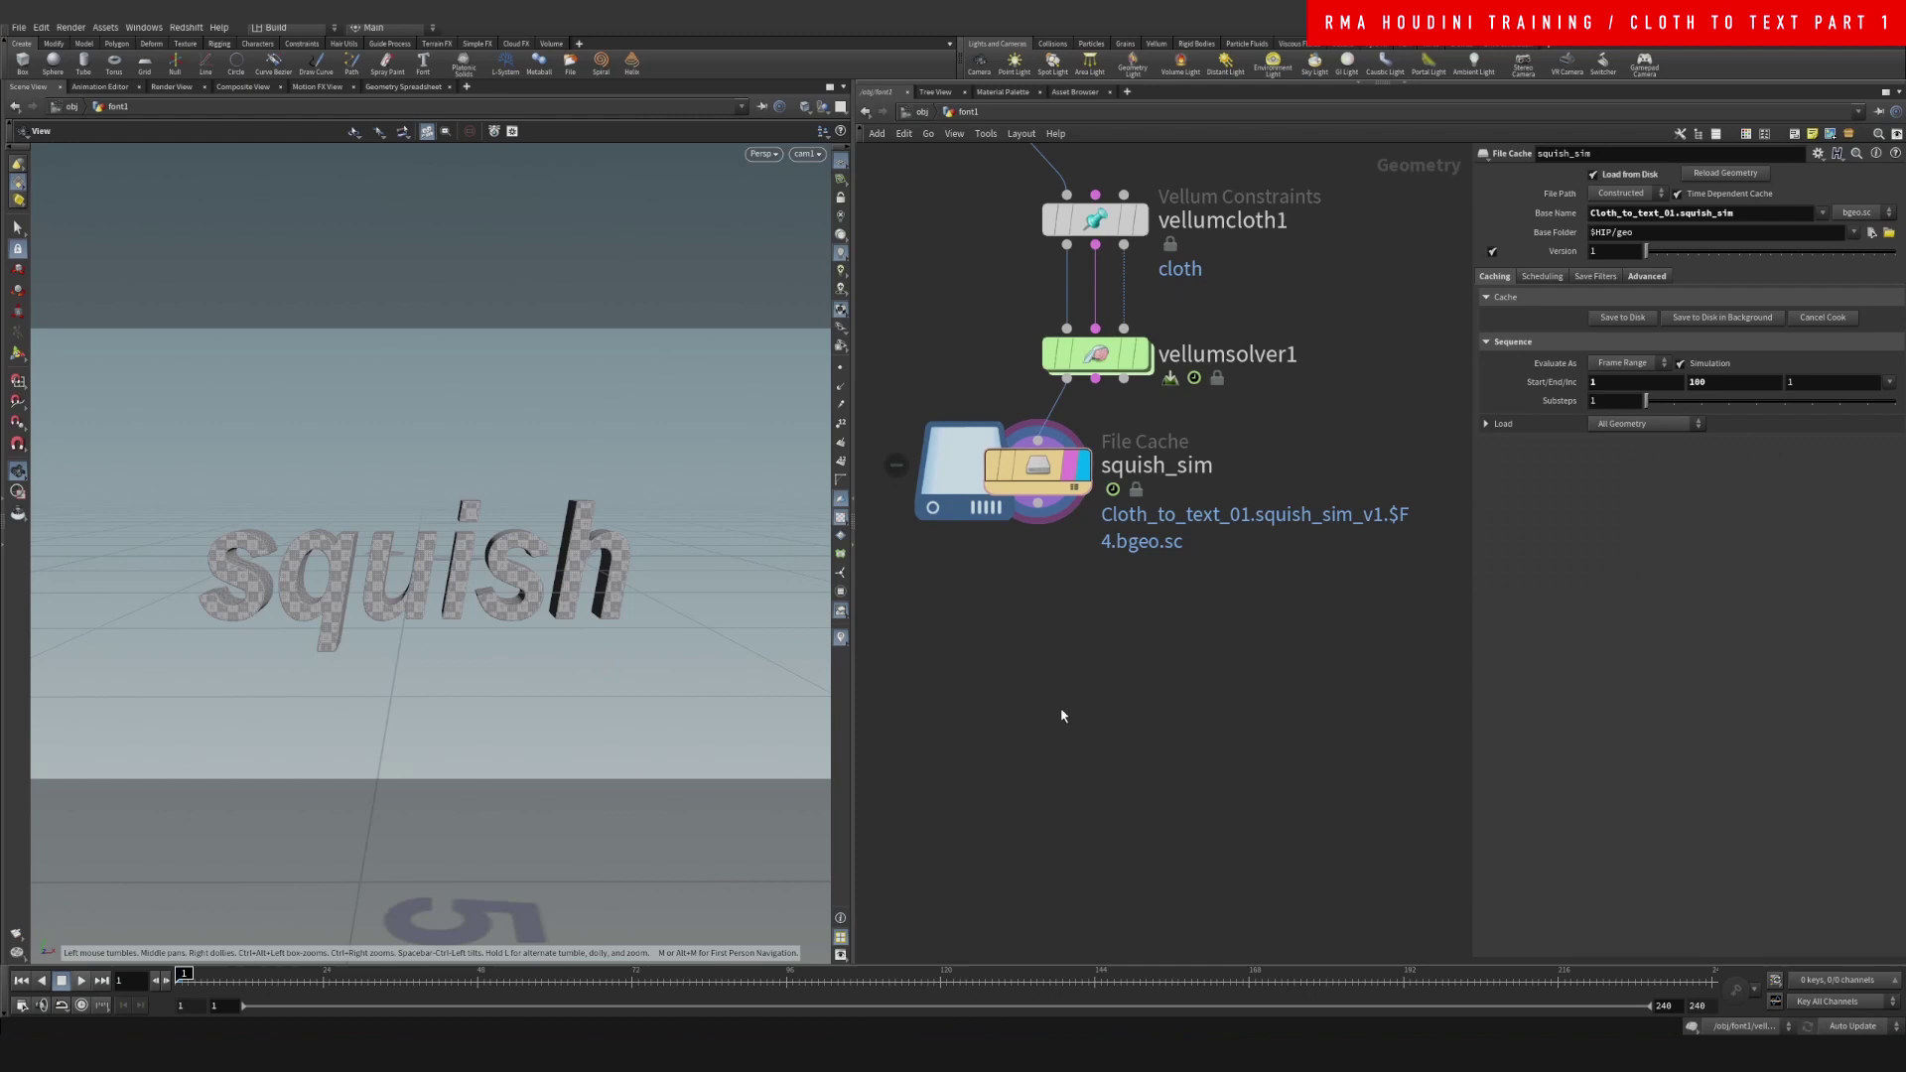
{"action": "middle_click_drag", "start_coordinate": [1060, 721], "coordinate": [1049, 541]}
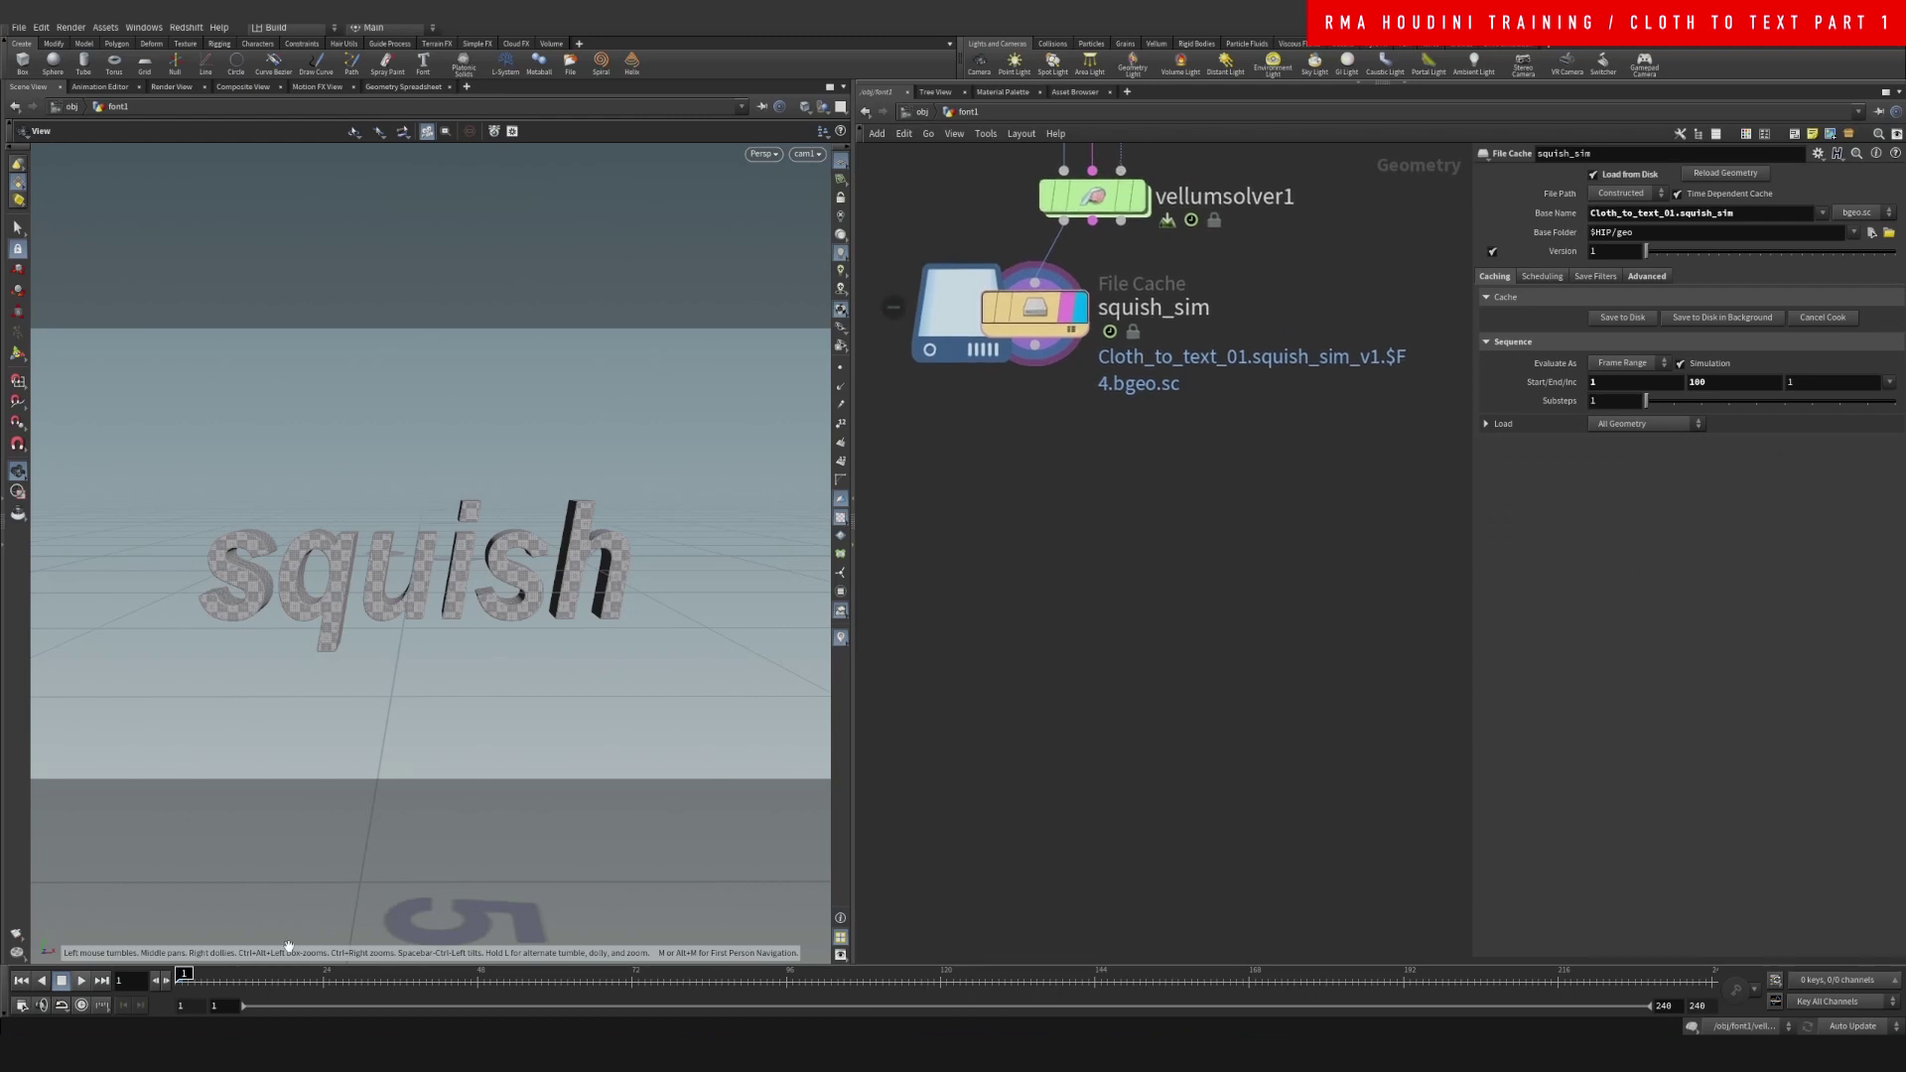
{"action": "left_click_drag", "start_coordinate": [203, 979], "coordinate": [350, 976]}
Add a Retime node under squish_sim, wire squish_sim into it, and display it
{"action": "key", "text": "Tab"}
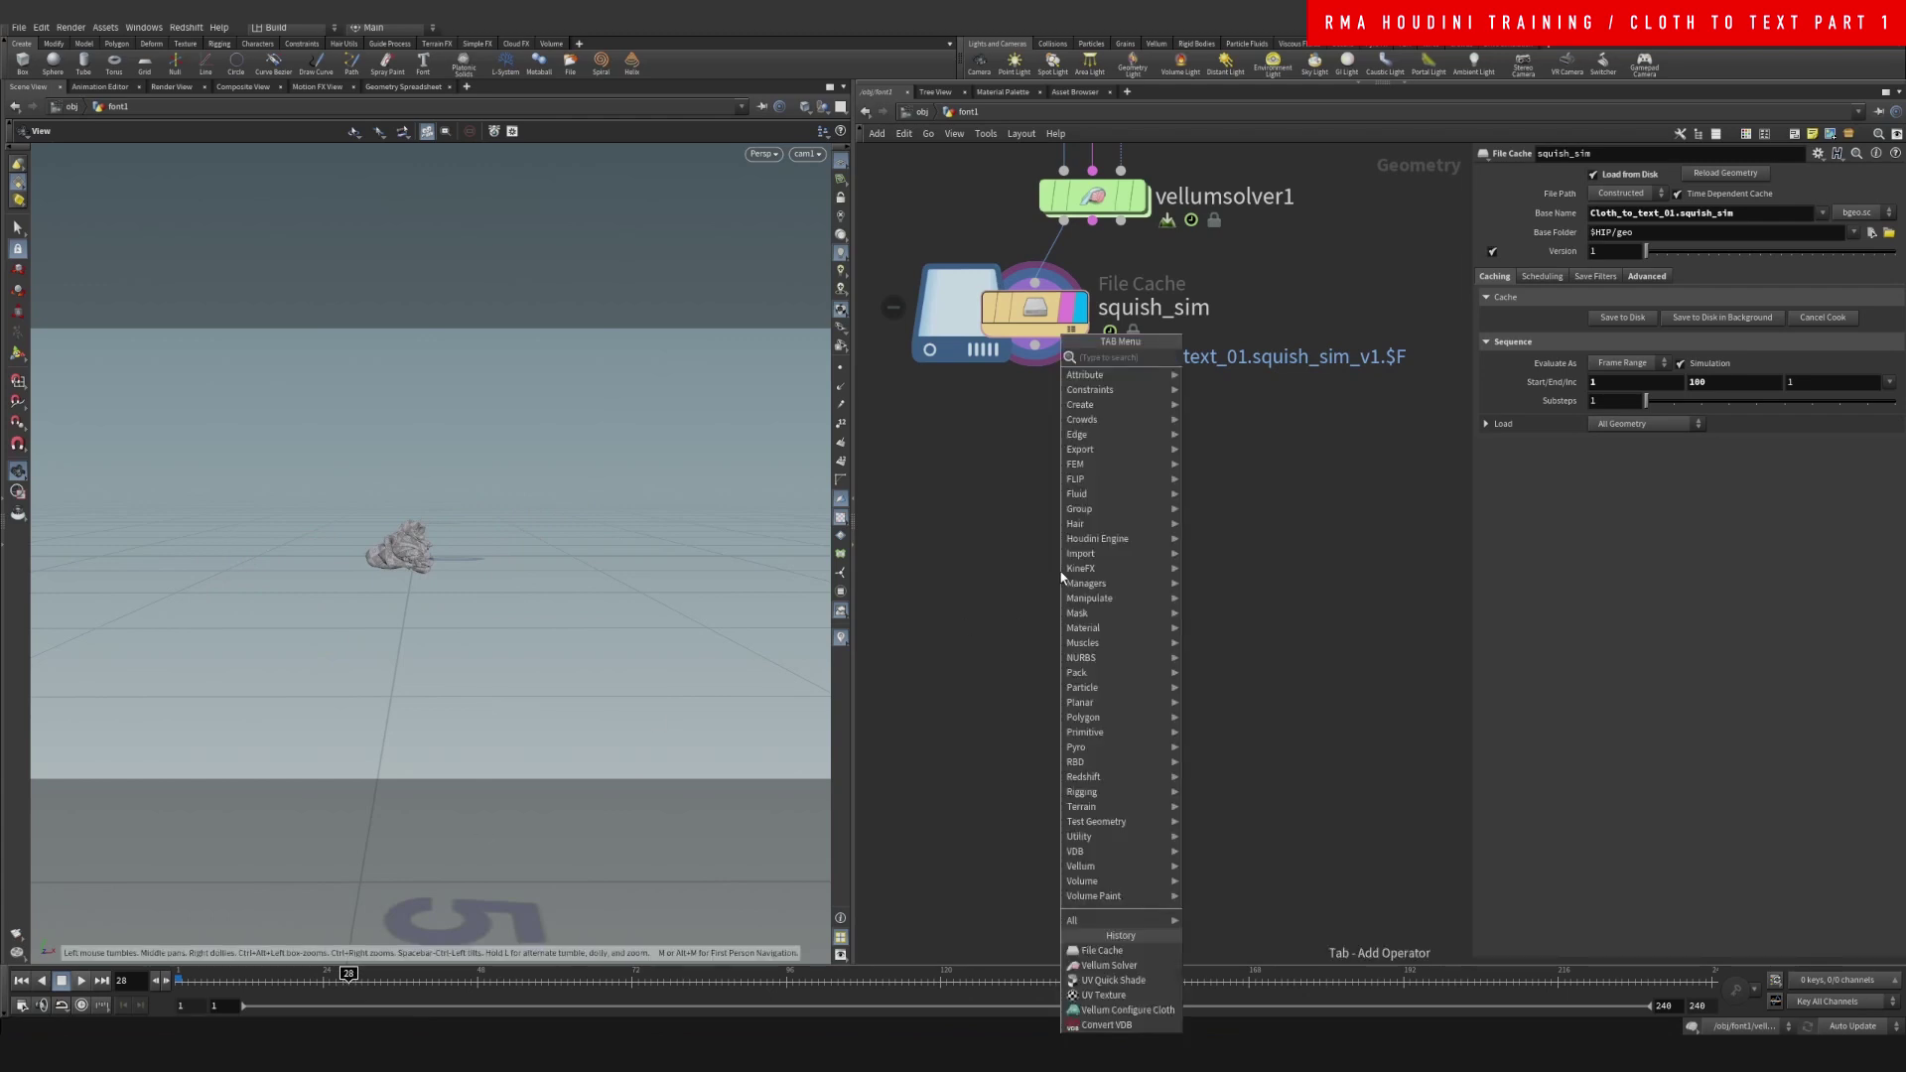
{"action": "type", "text": "retime"}
{"action": "key", "text": "Return"}
{"action": "key", "text": "Return"}
{"action": "left_click_drag", "start_coordinate": [1035, 345], "coordinate": [1051, 511]}
{"action": "left_click", "coordinate": [1103, 573]}
{"action": "left_click", "coordinate": [1090, 573]}
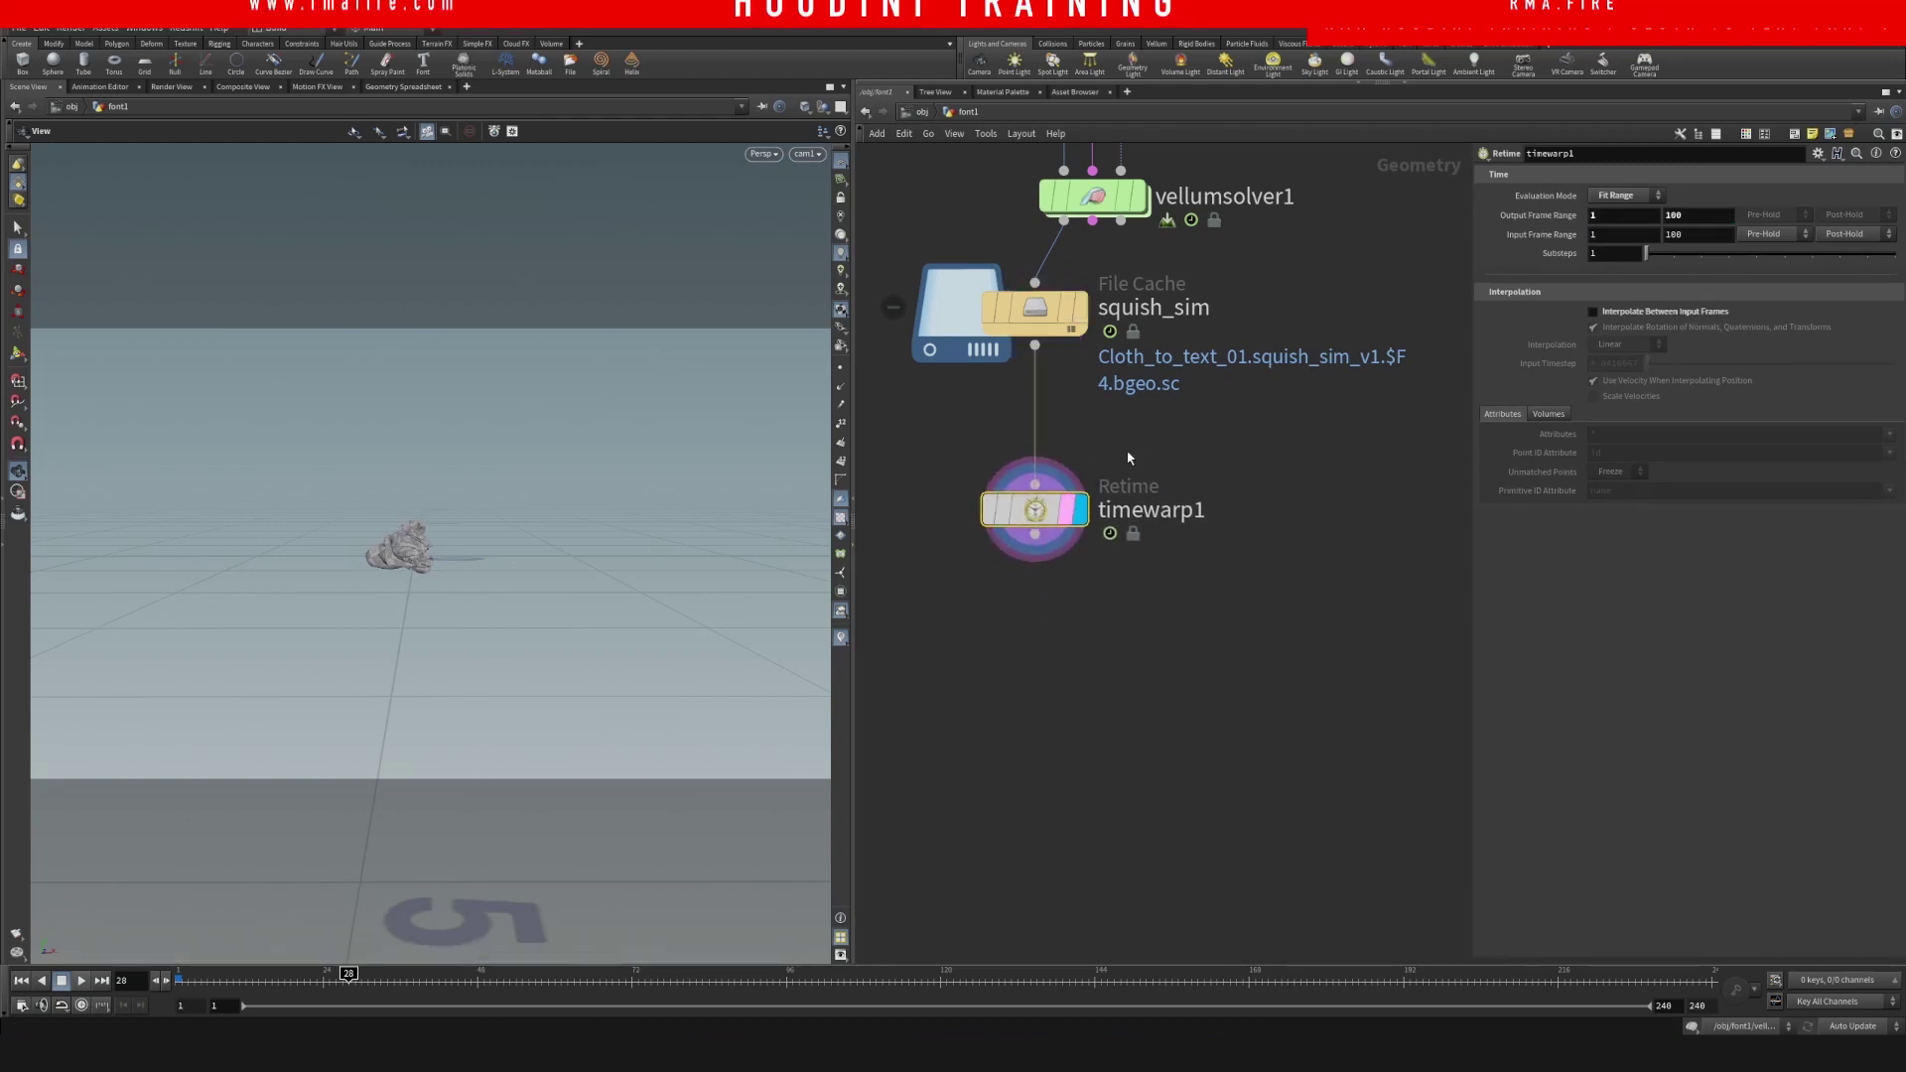
Try an input range ending at 50 mapped to an output range of 50–1, and preview the reversal
{"action": "left_click", "coordinate": [1700, 235]}
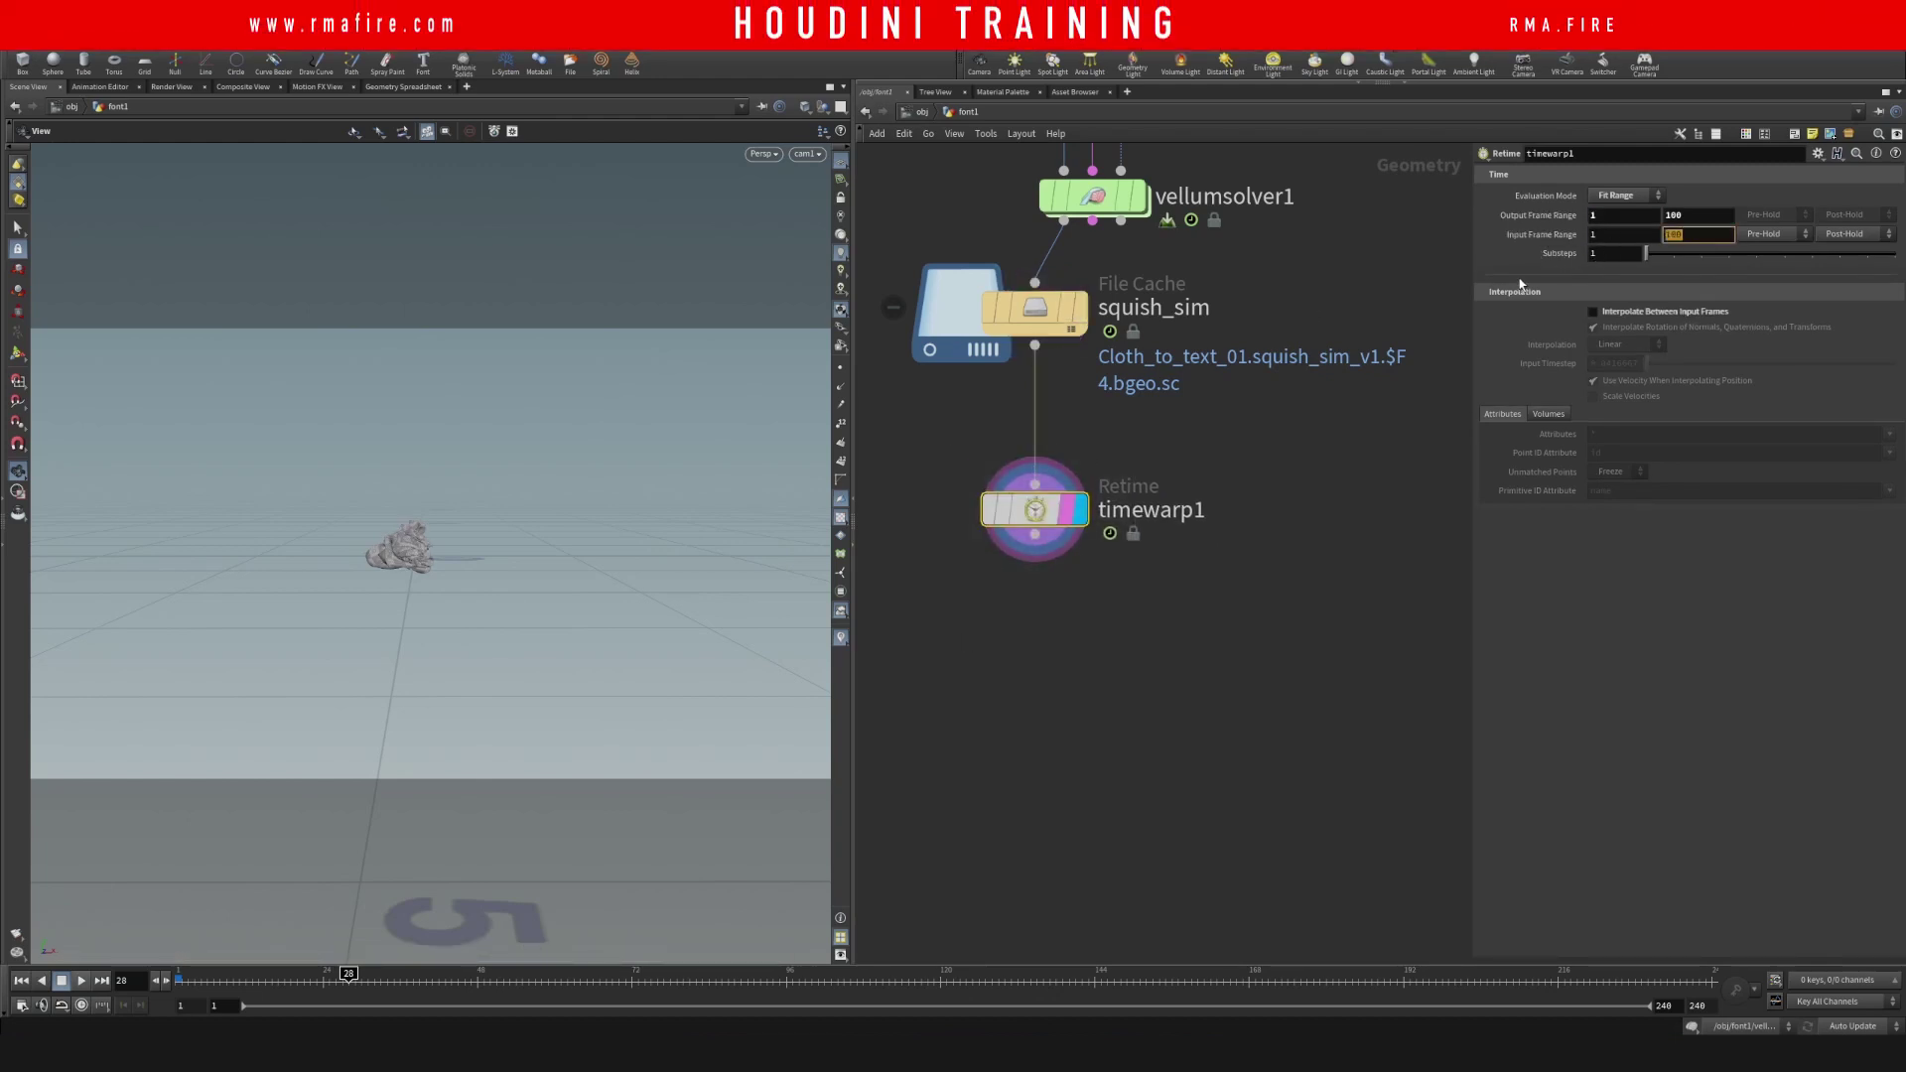
{"action": "key", "text": "Return"}
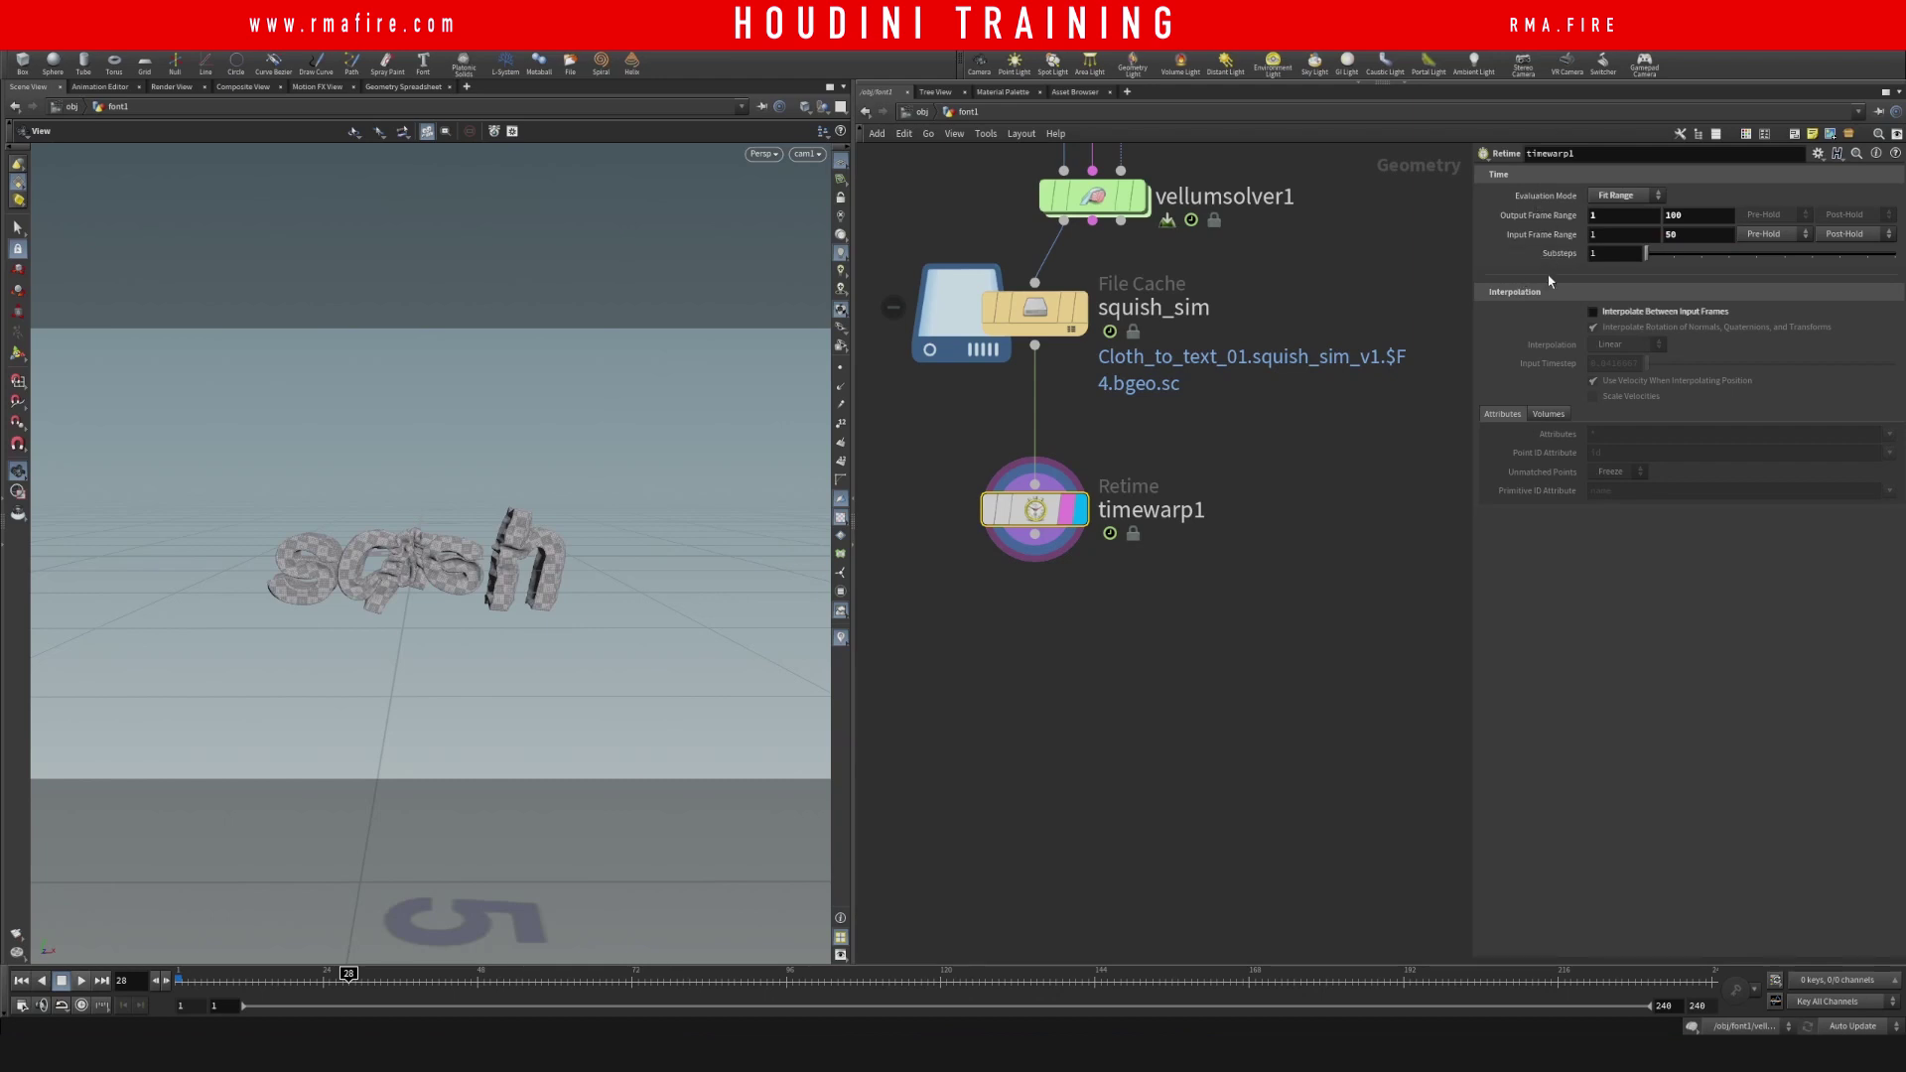
{"action": "left_click", "coordinate": [1618, 216]}
{"action": "type", "text": "50"}
{"action": "key", "text": "Tab"}
{"action": "type", "text": "1"}
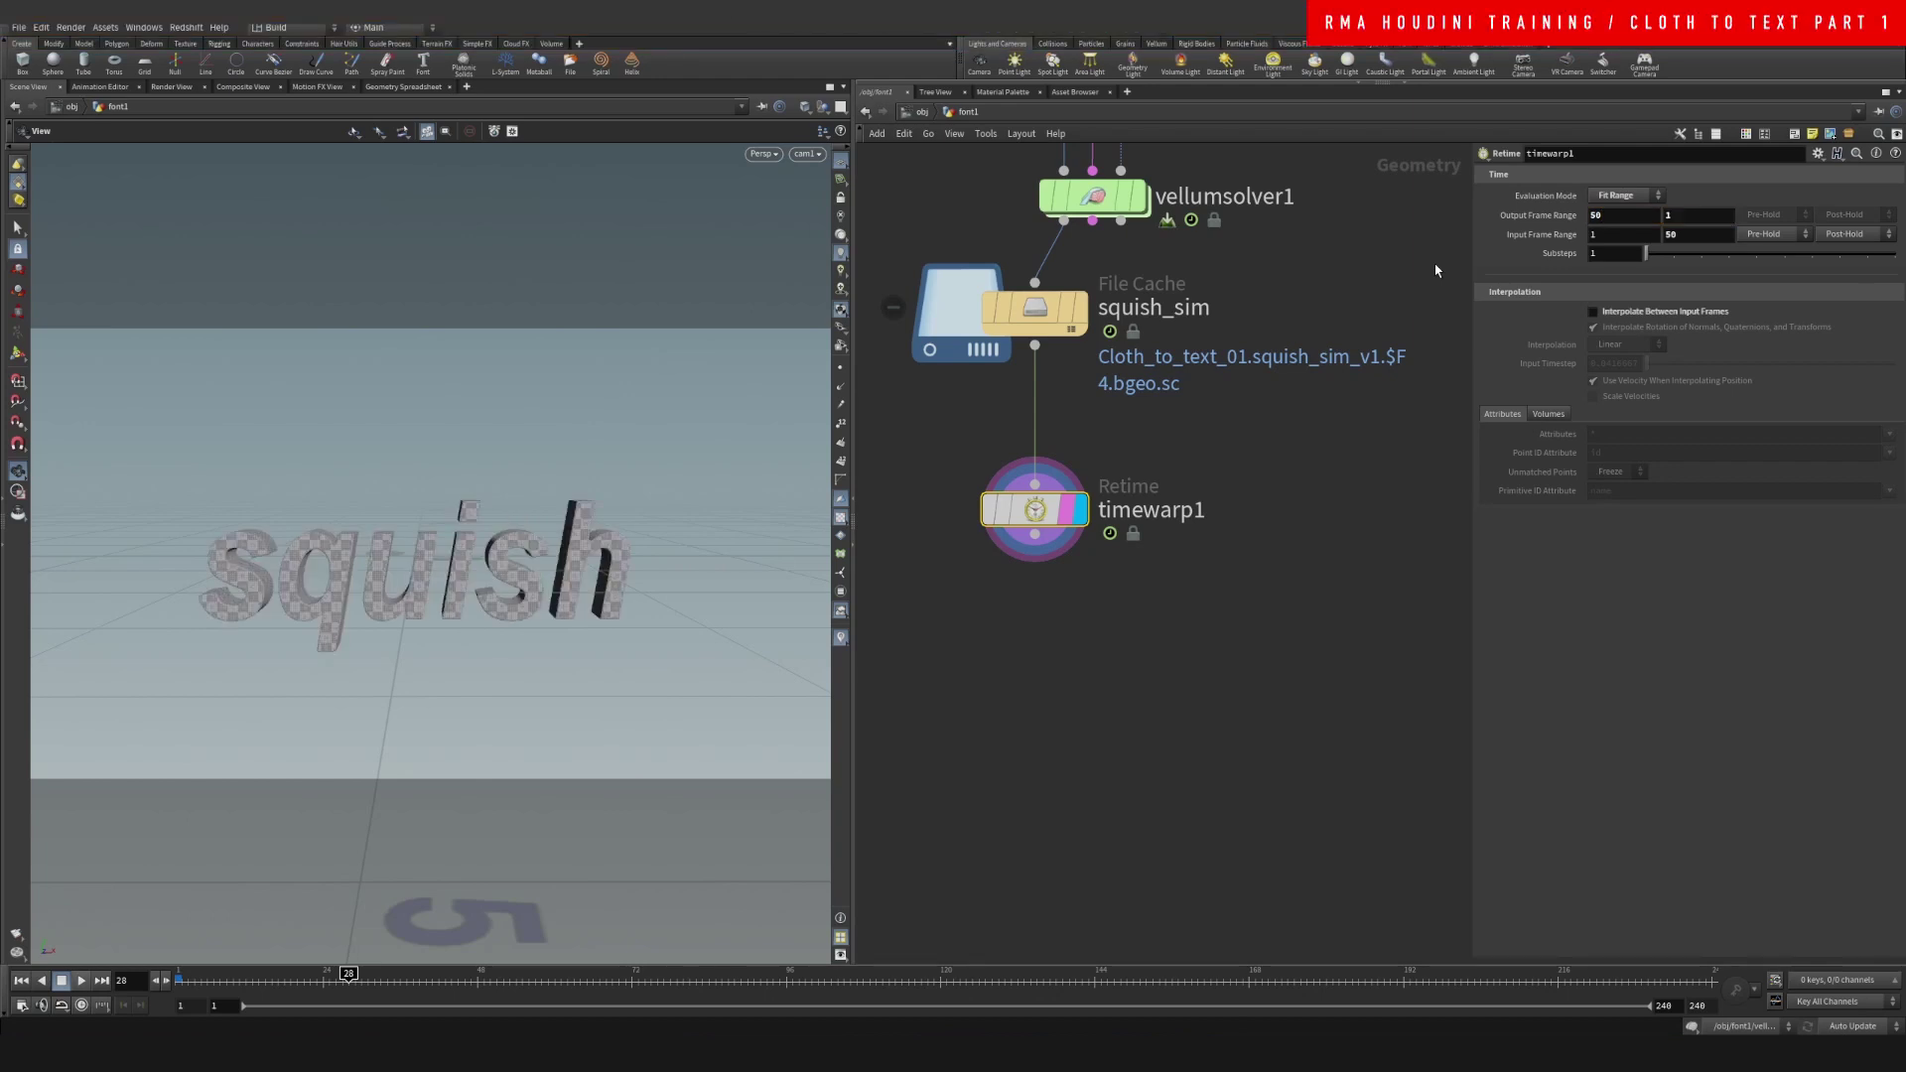
{"action": "key", "text": "Return"}
{"action": "left_click_drag", "start_coordinate": [181, 973], "coordinate": [548, 971]}
Change the ranges to input 1–30 and output 30–1, then scrub to watch the text form
{"action": "left_click_drag", "start_coordinate": [1680, 235], "coordinate": [1586, 234]}
{"action": "type", "text": "30"}
{"action": "key", "text": "Return"}
{"action": "double_click", "coordinate": [1586, 216]}
{"action": "key", "text": "Return"}
{"action": "left_click", "coordinate": [176, 980]}
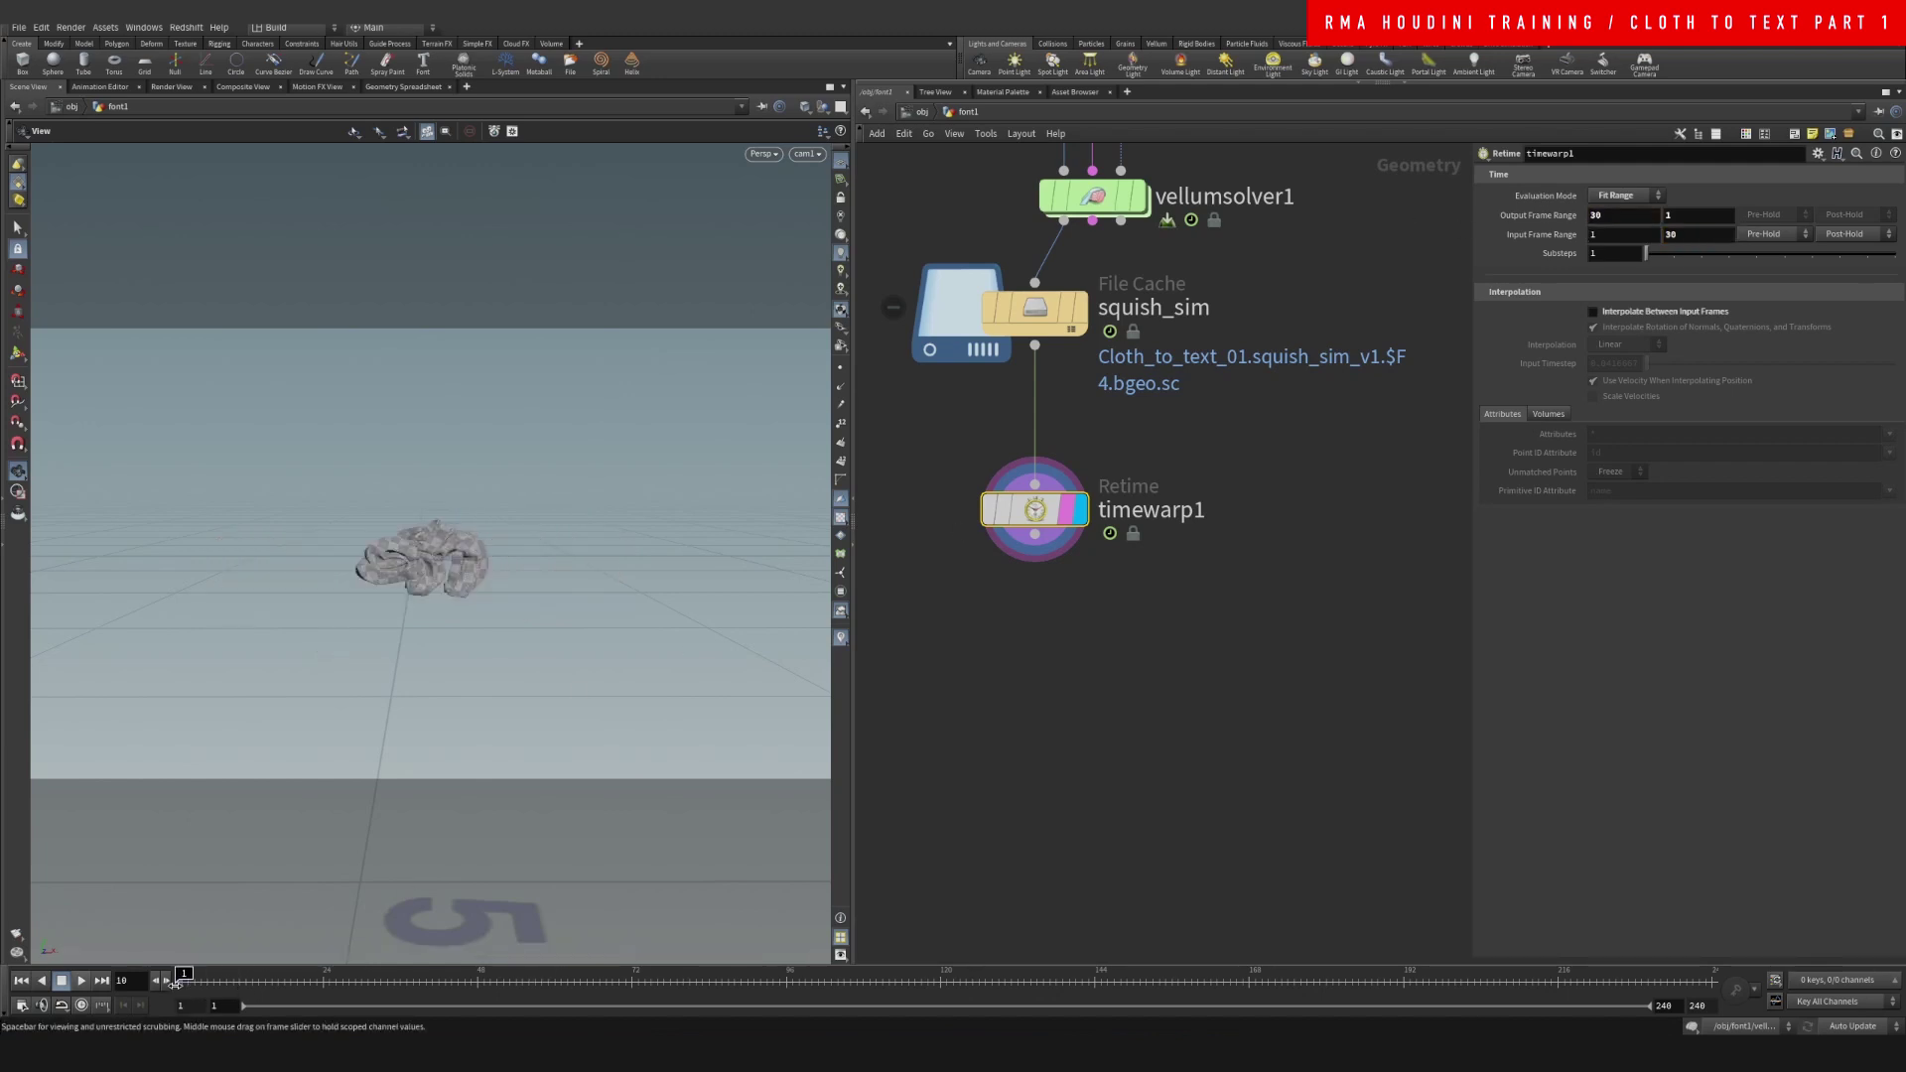
{"action": "left_click_drag", "start_coordinate": [177, 980], "coordinate": [440, 915]}
{"action": "left_click", "coordinate": [1001, 458]}
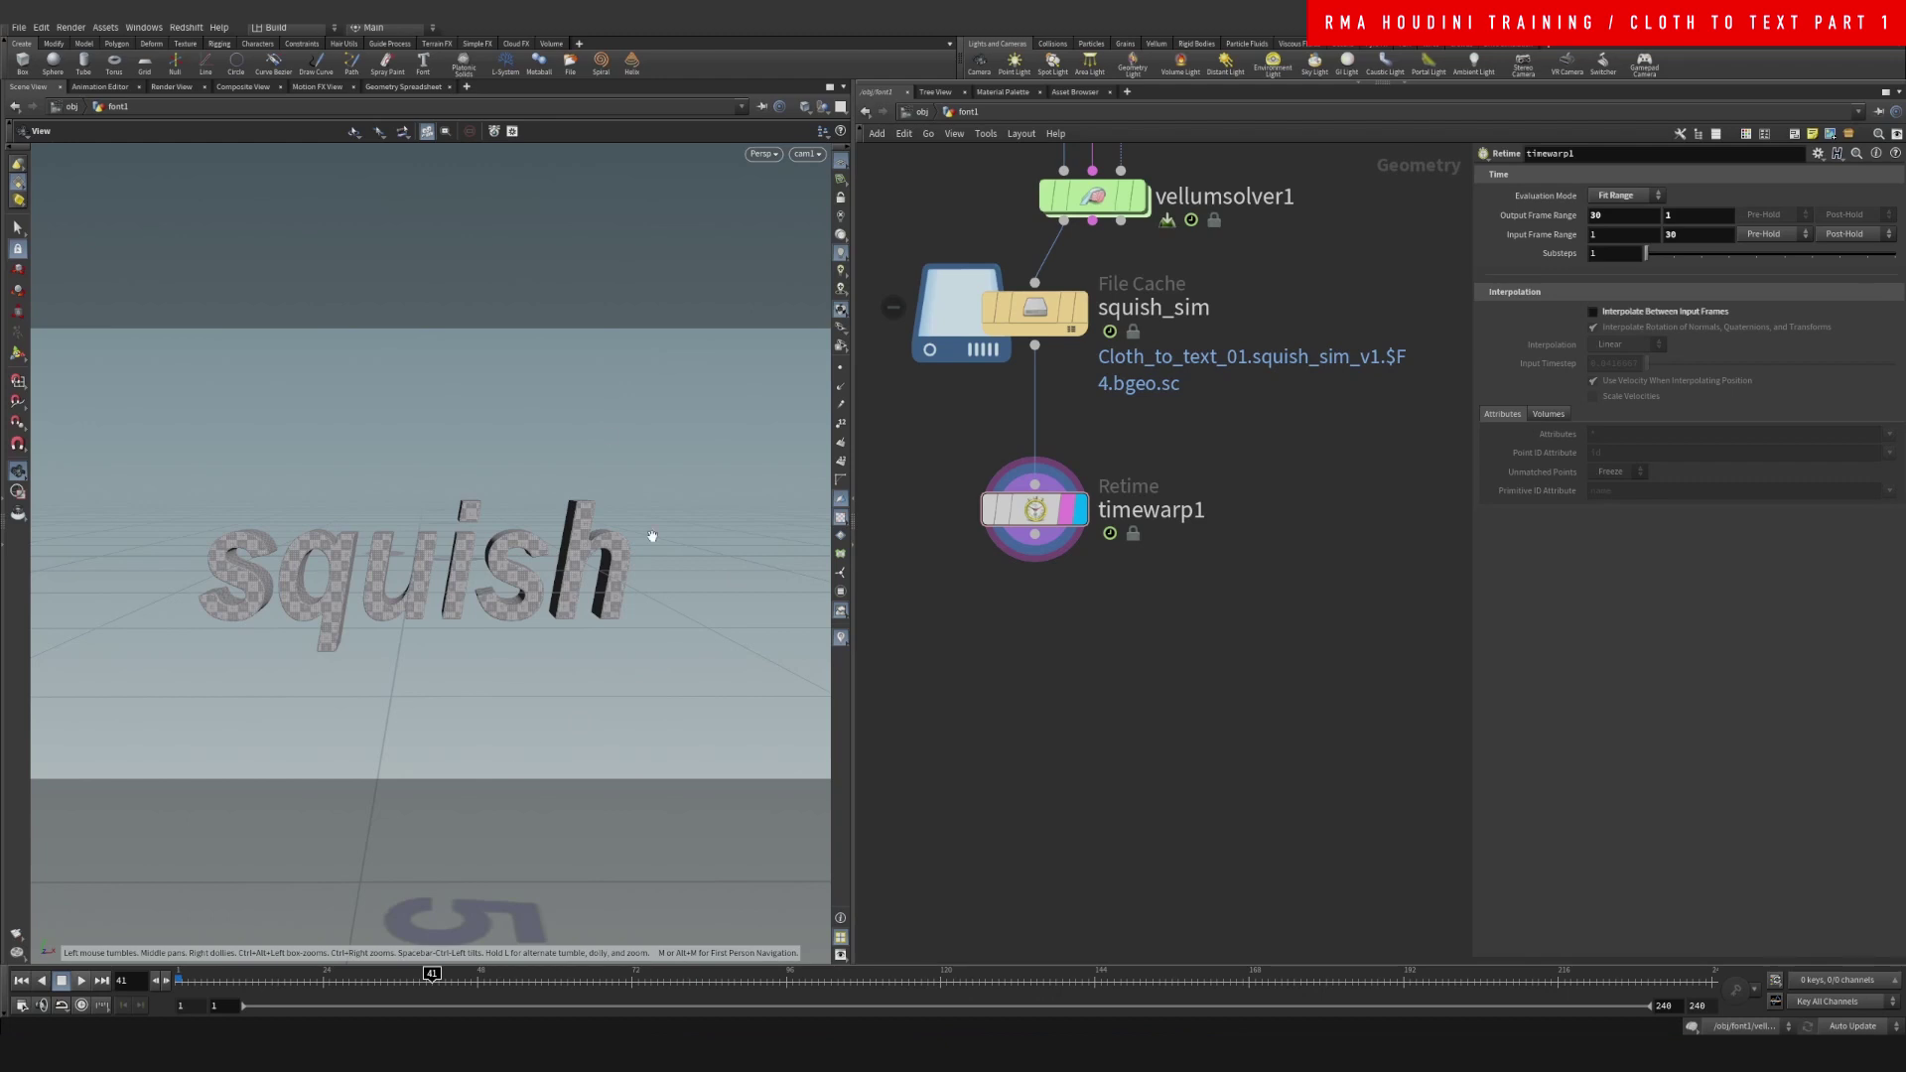
{"action": "left_click_drag", "start_coordinate": [234, 979], "coordinate": [445, 977]}
At frame 30, lock the viewport to cam1 and dolly it closer to the text
{"action": "middle_click_drag", "start_coordinate": [971, 687], "coordinate": [974, 659]}
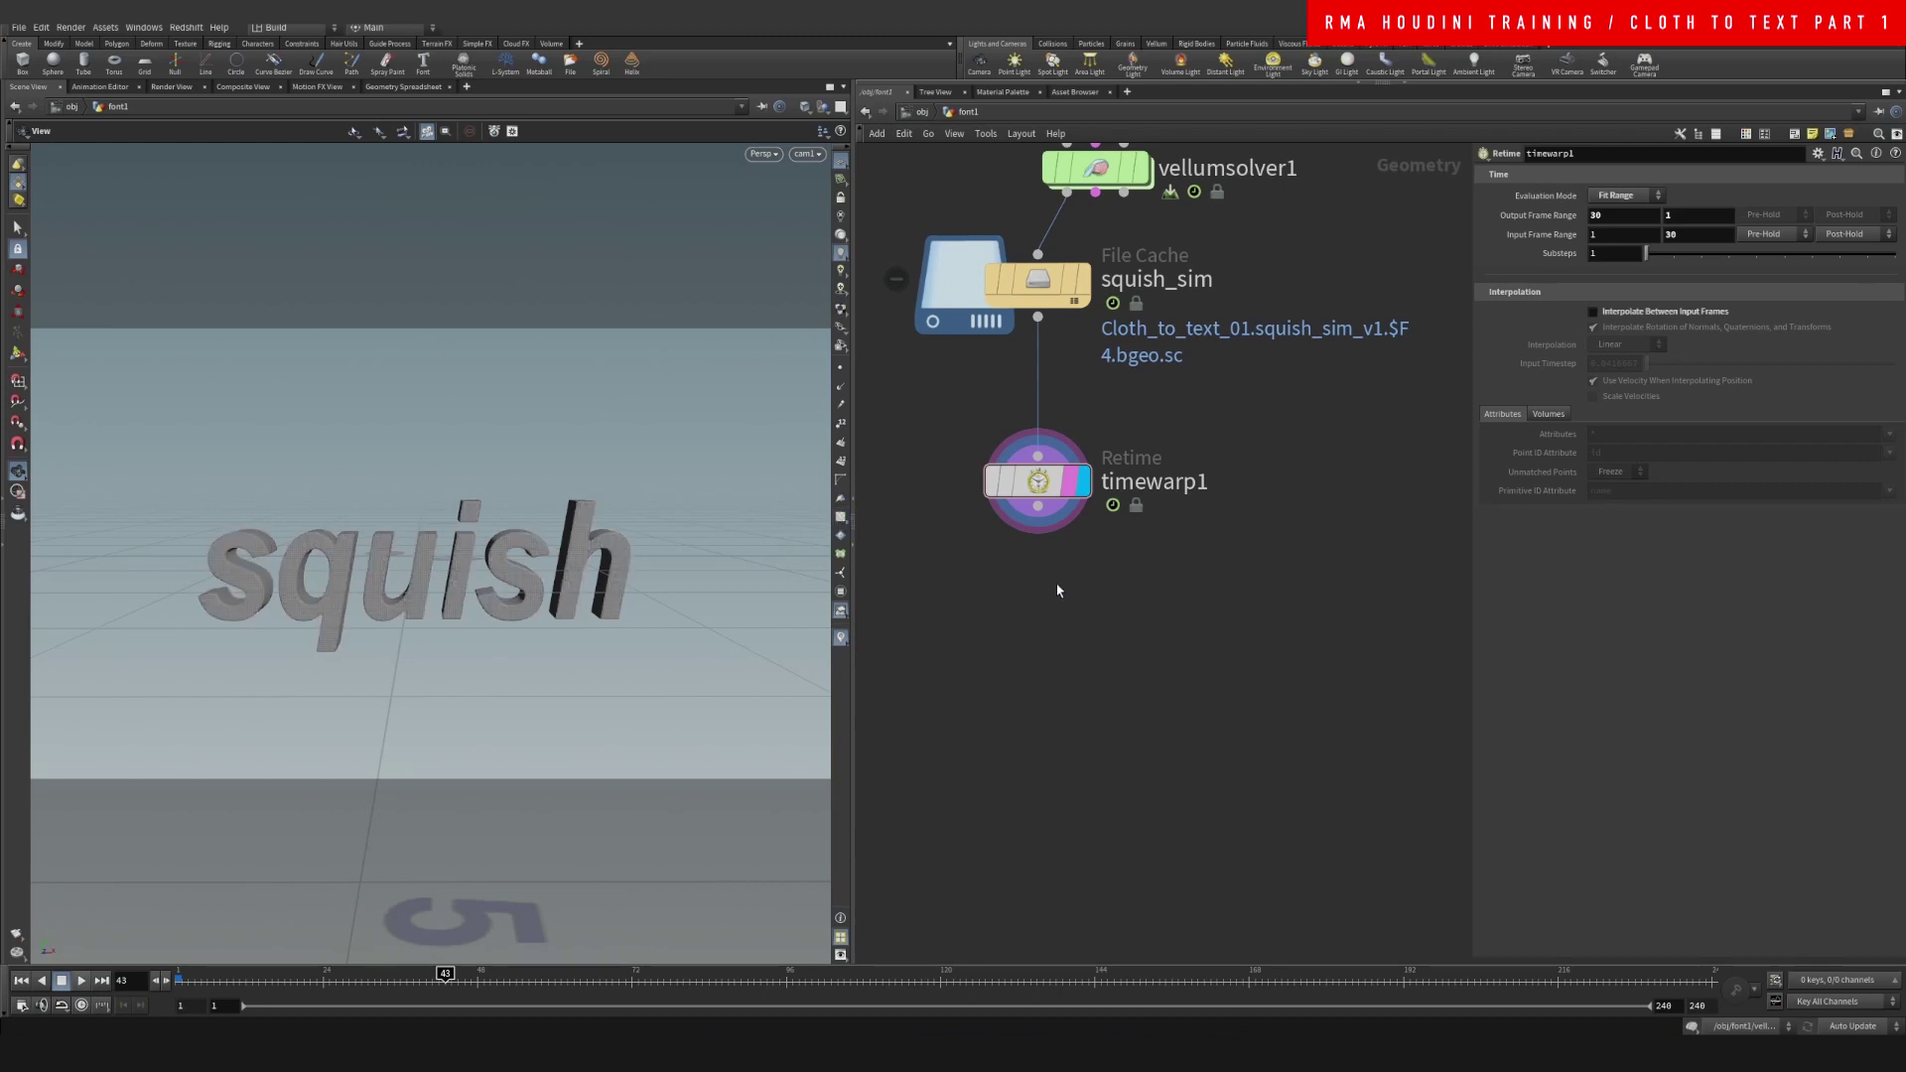
{"action": "left_click_drag", "start_coordinate": [400, 980], "coordinate": [293, 1008]}
{"action": "middle_click_drag", "start_coordinate": [1001, 653], "coordinate": [996, 632]}
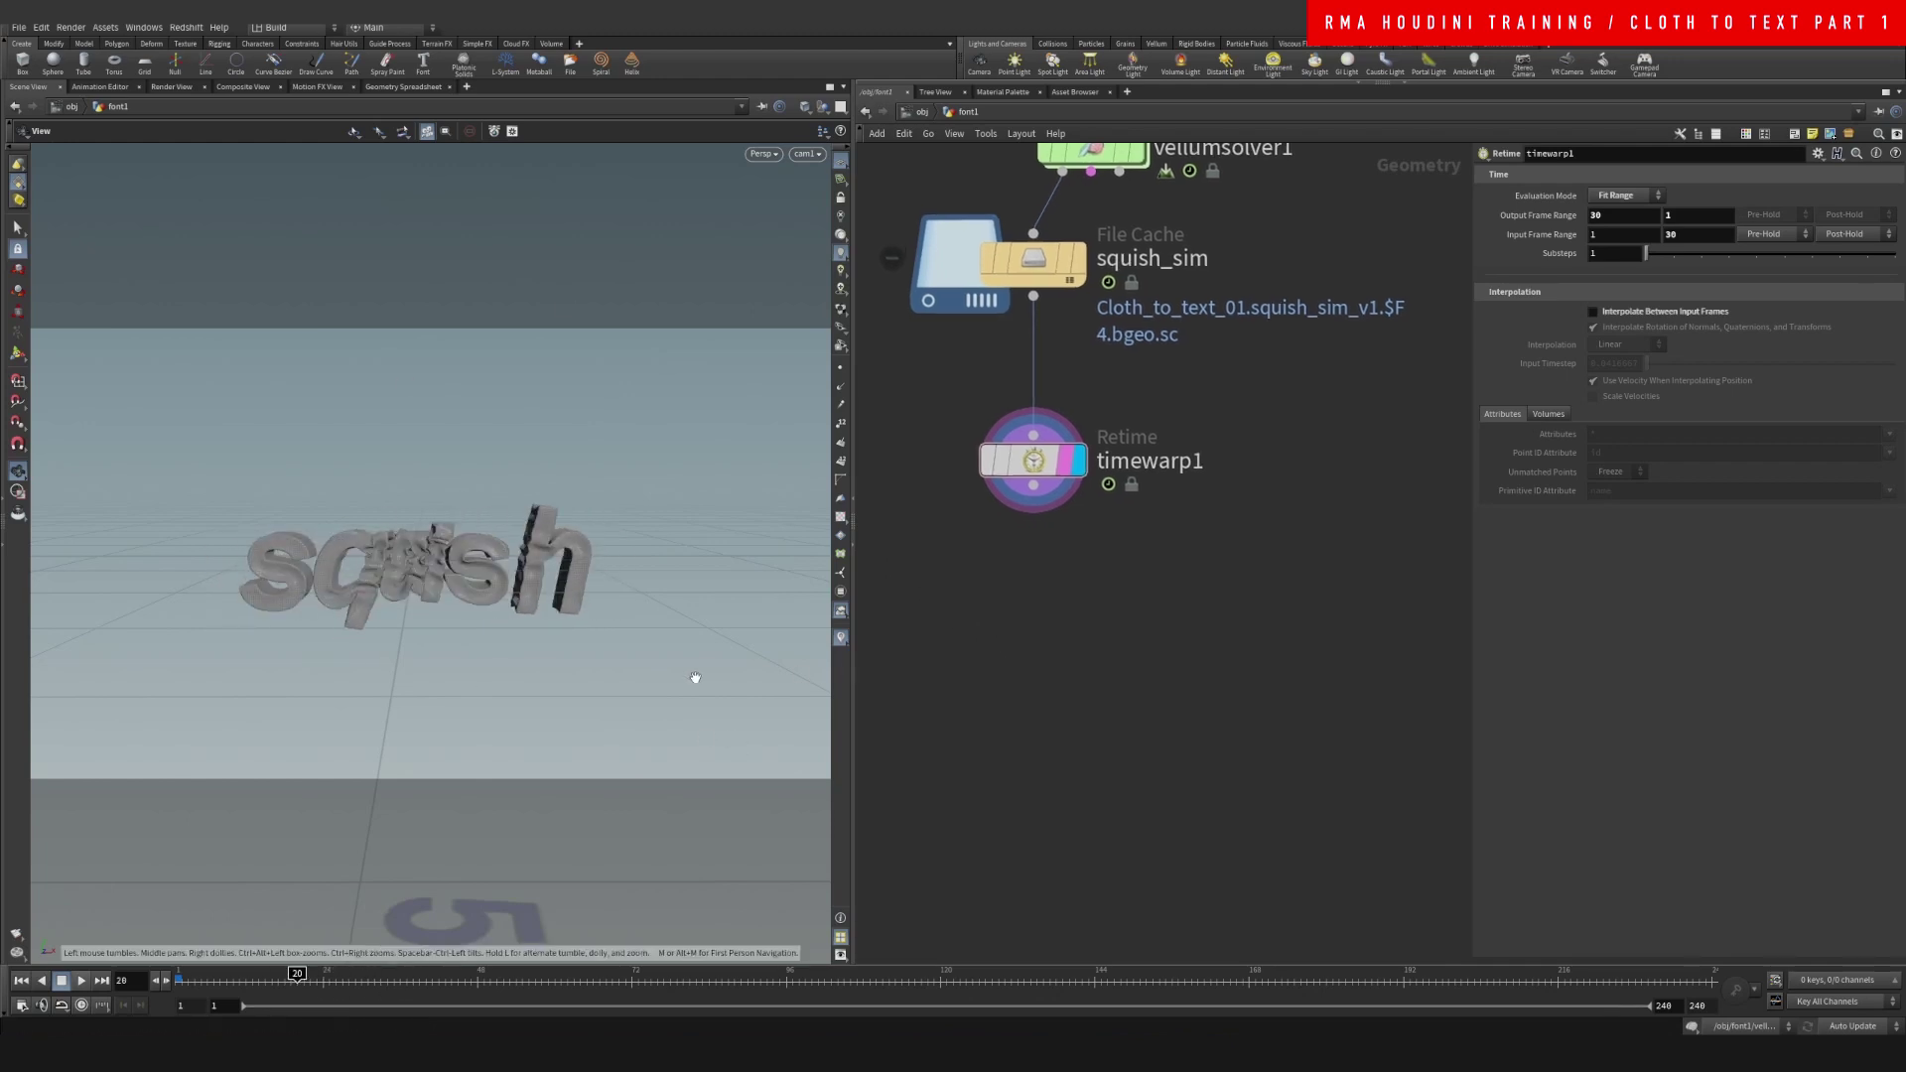
{"action": "left_click", "coordinate": [840, 199]}
{"action": "right_click_drag", "start_coordinate": [438, 579], "coordinate": [531, 479]}
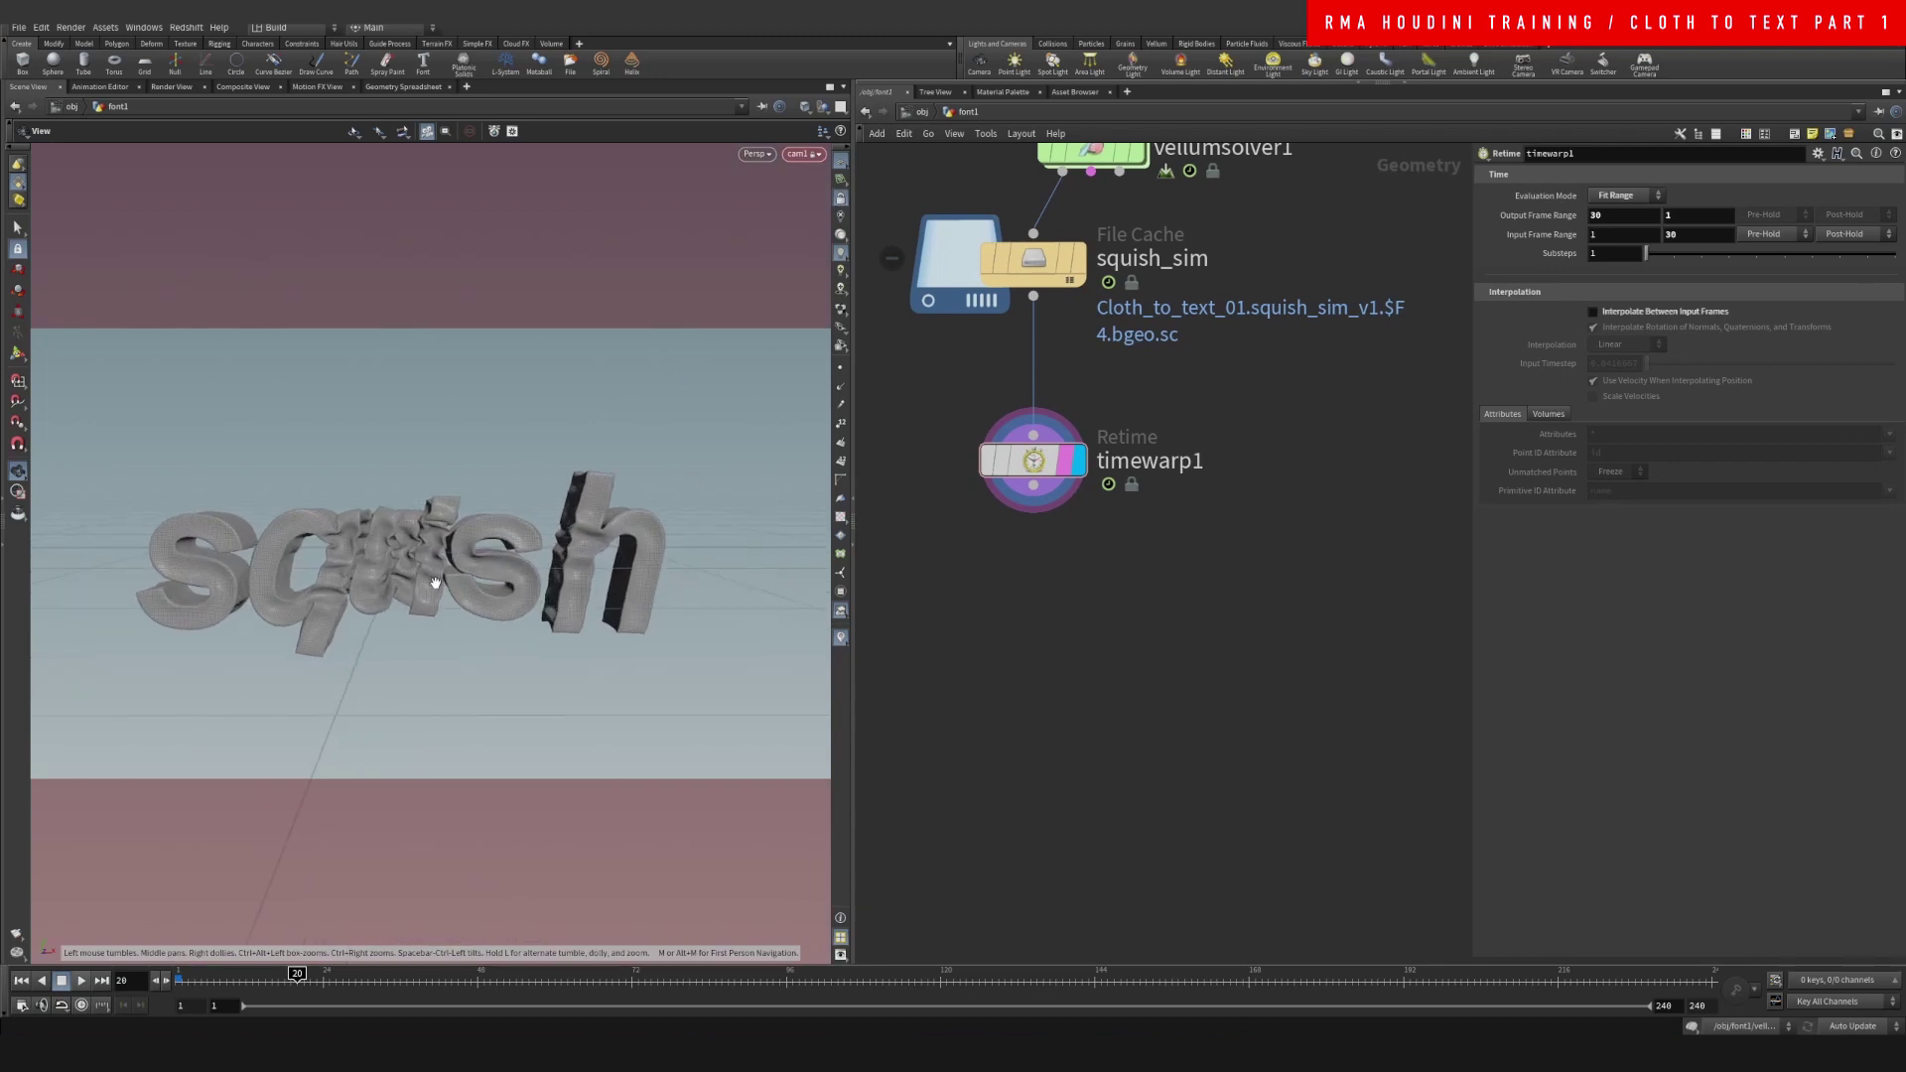
{"action": "scroll", "coordinate": [435, 581], "scroll_direction": "up", "scroll_amount": 2}
{"action": "scroll", "coordinate": [457, 571], "scroll_direction": "up", "scroll_amount": 2}
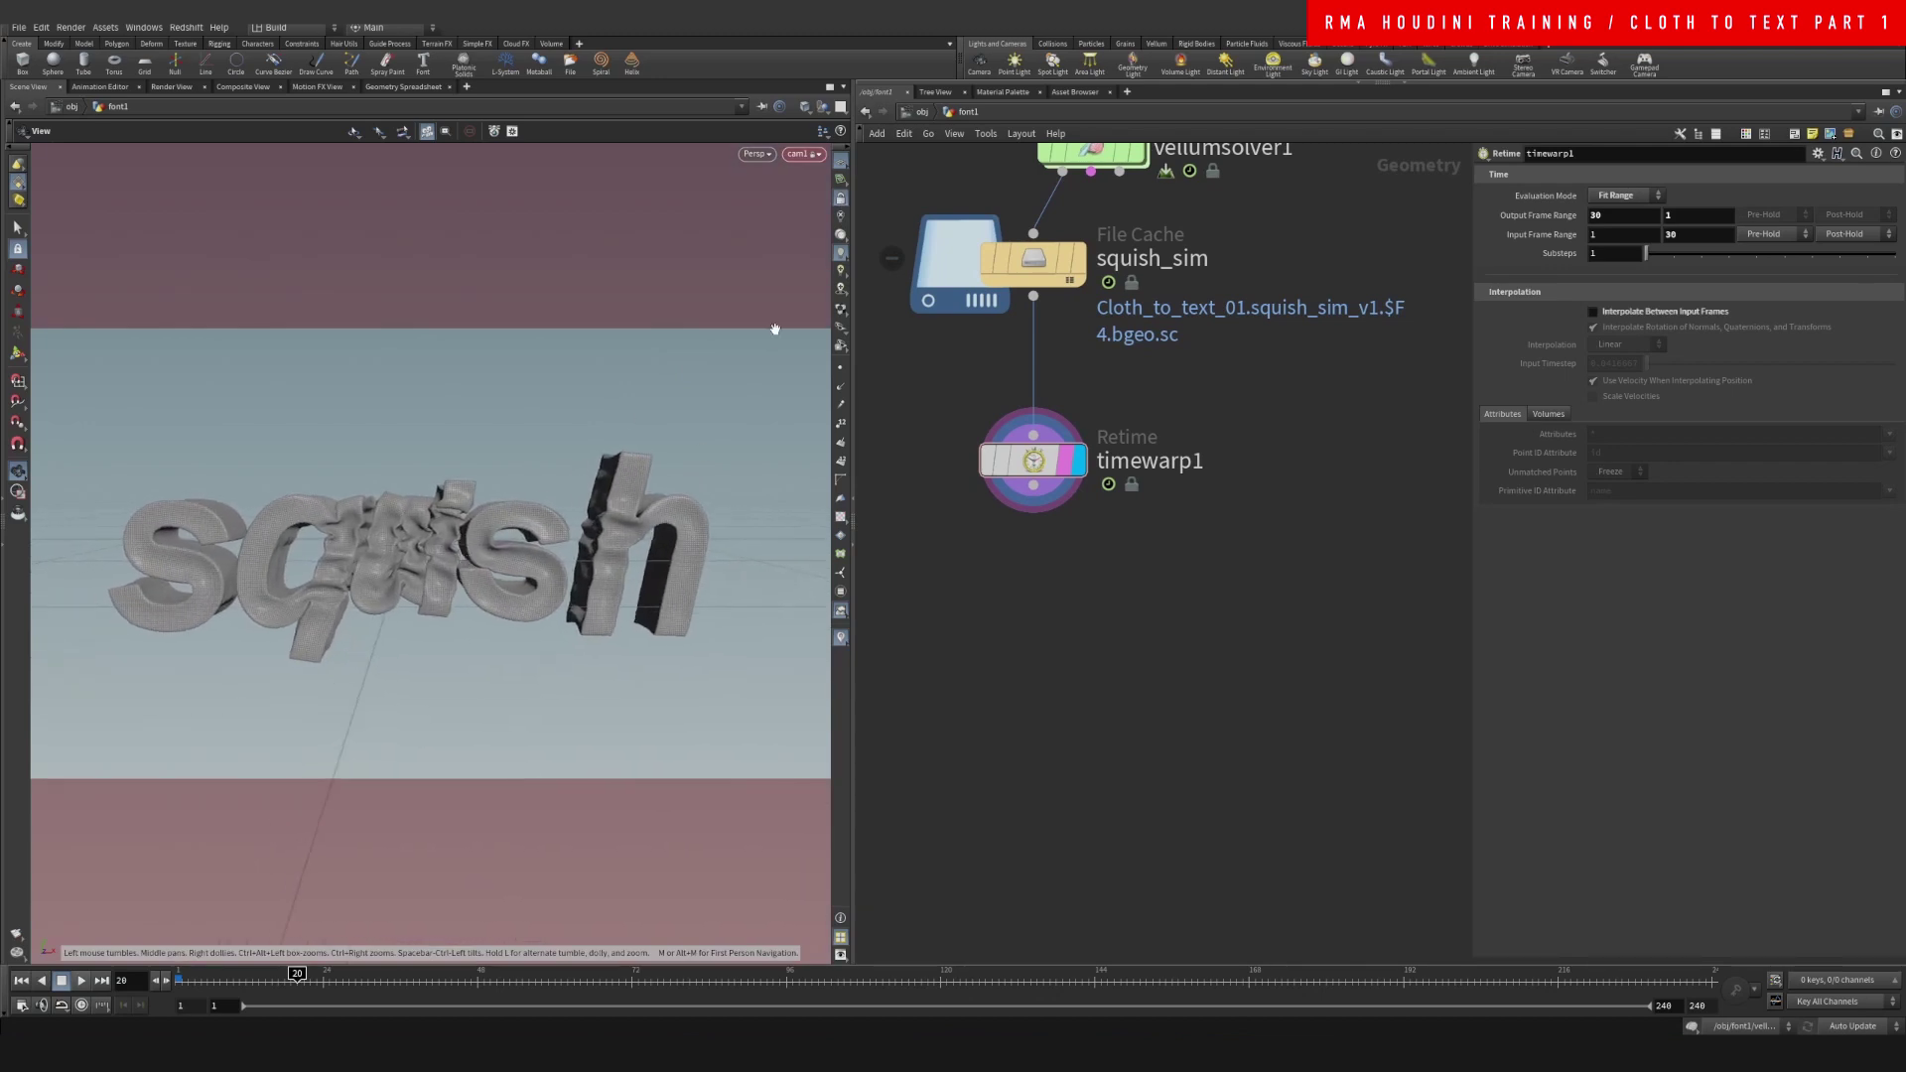
{"action": "left_click", "coordinate": [921, 112]}
Unlock the viewport from cam1 and drag cam1's focus point onto the squish text
{"action": "left_click_drag", "start_coordinate": [1244, 504], "coordinate": [1060, 631]}
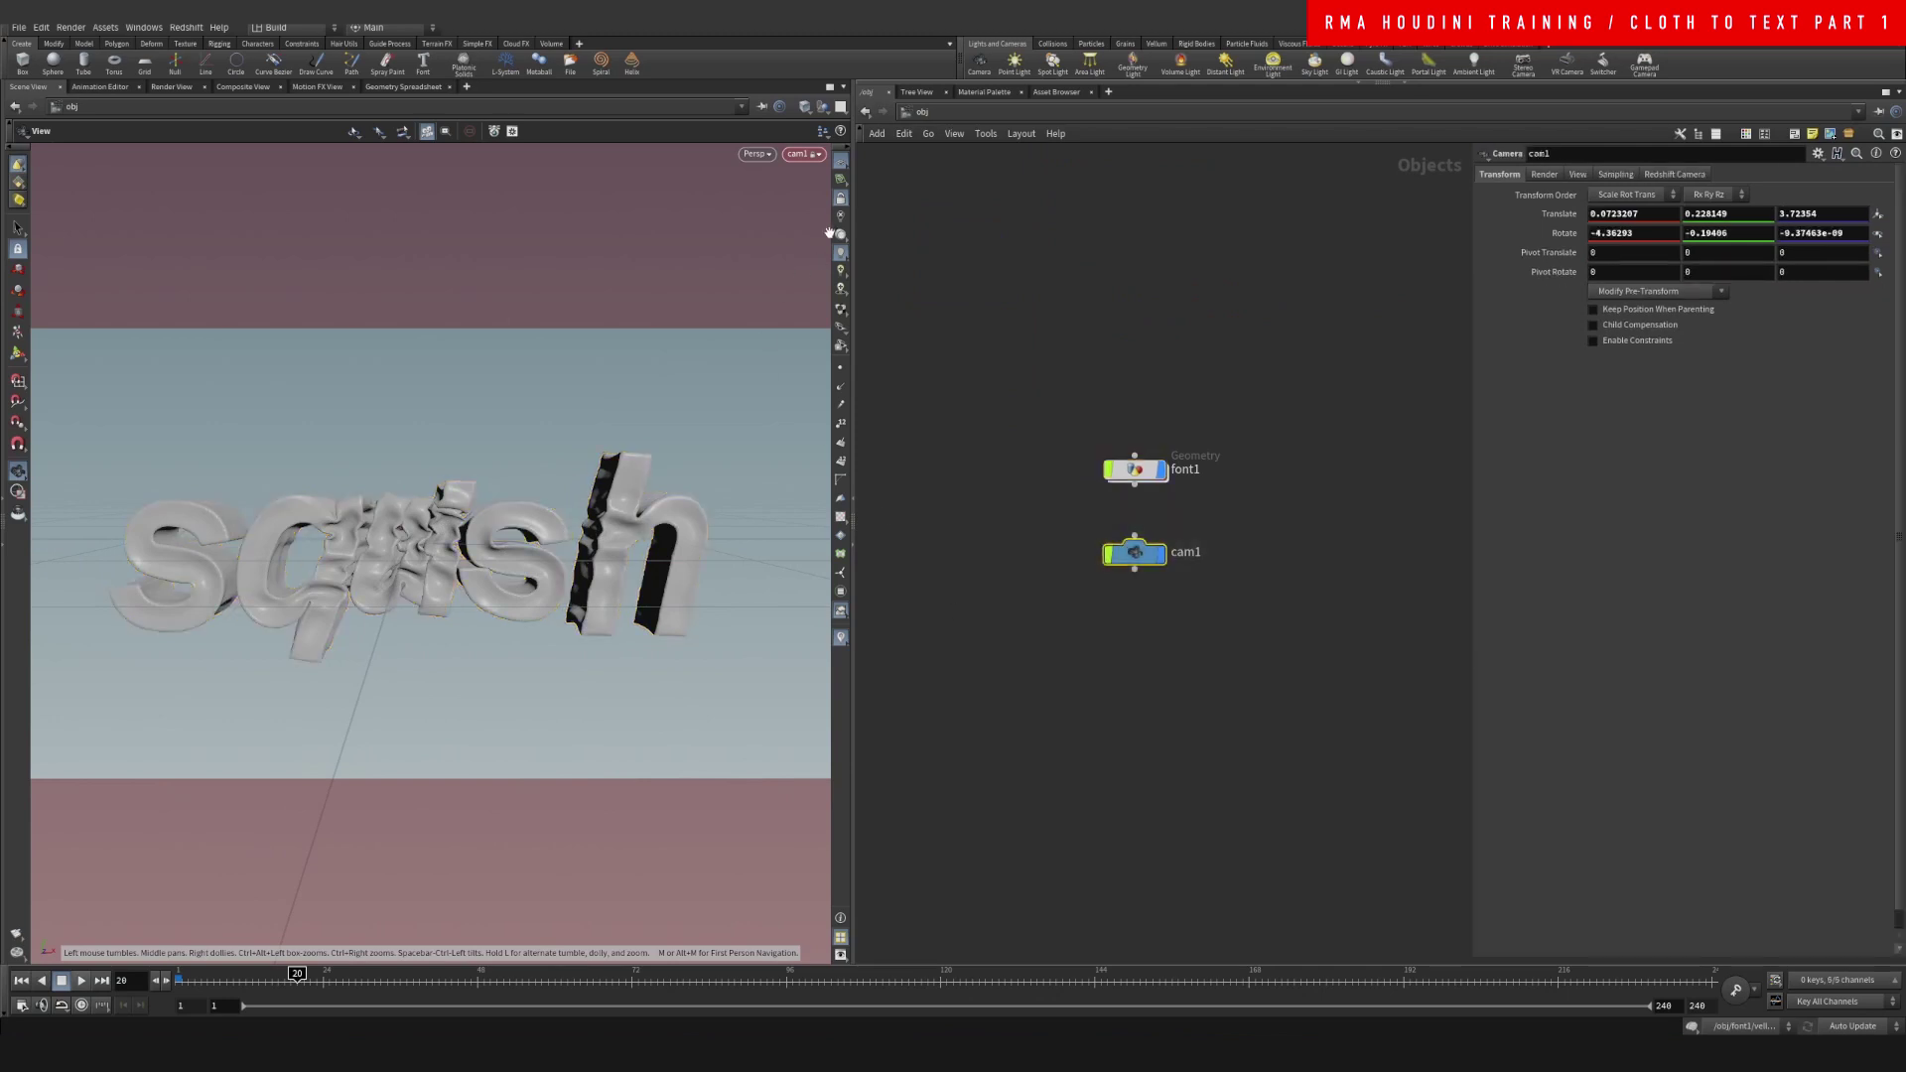
{"action": "left_click", "coordinate": [842, 199]}
{"action": "scroll", "coordinate": [595, 467], "scroll_direction": "down", "scroll_amount": 5}
{"action": "left_click_drag", "start_coordinate": [497, 474], "coordinate": [542, 544]}
{"action": "key", "text": "Return"}
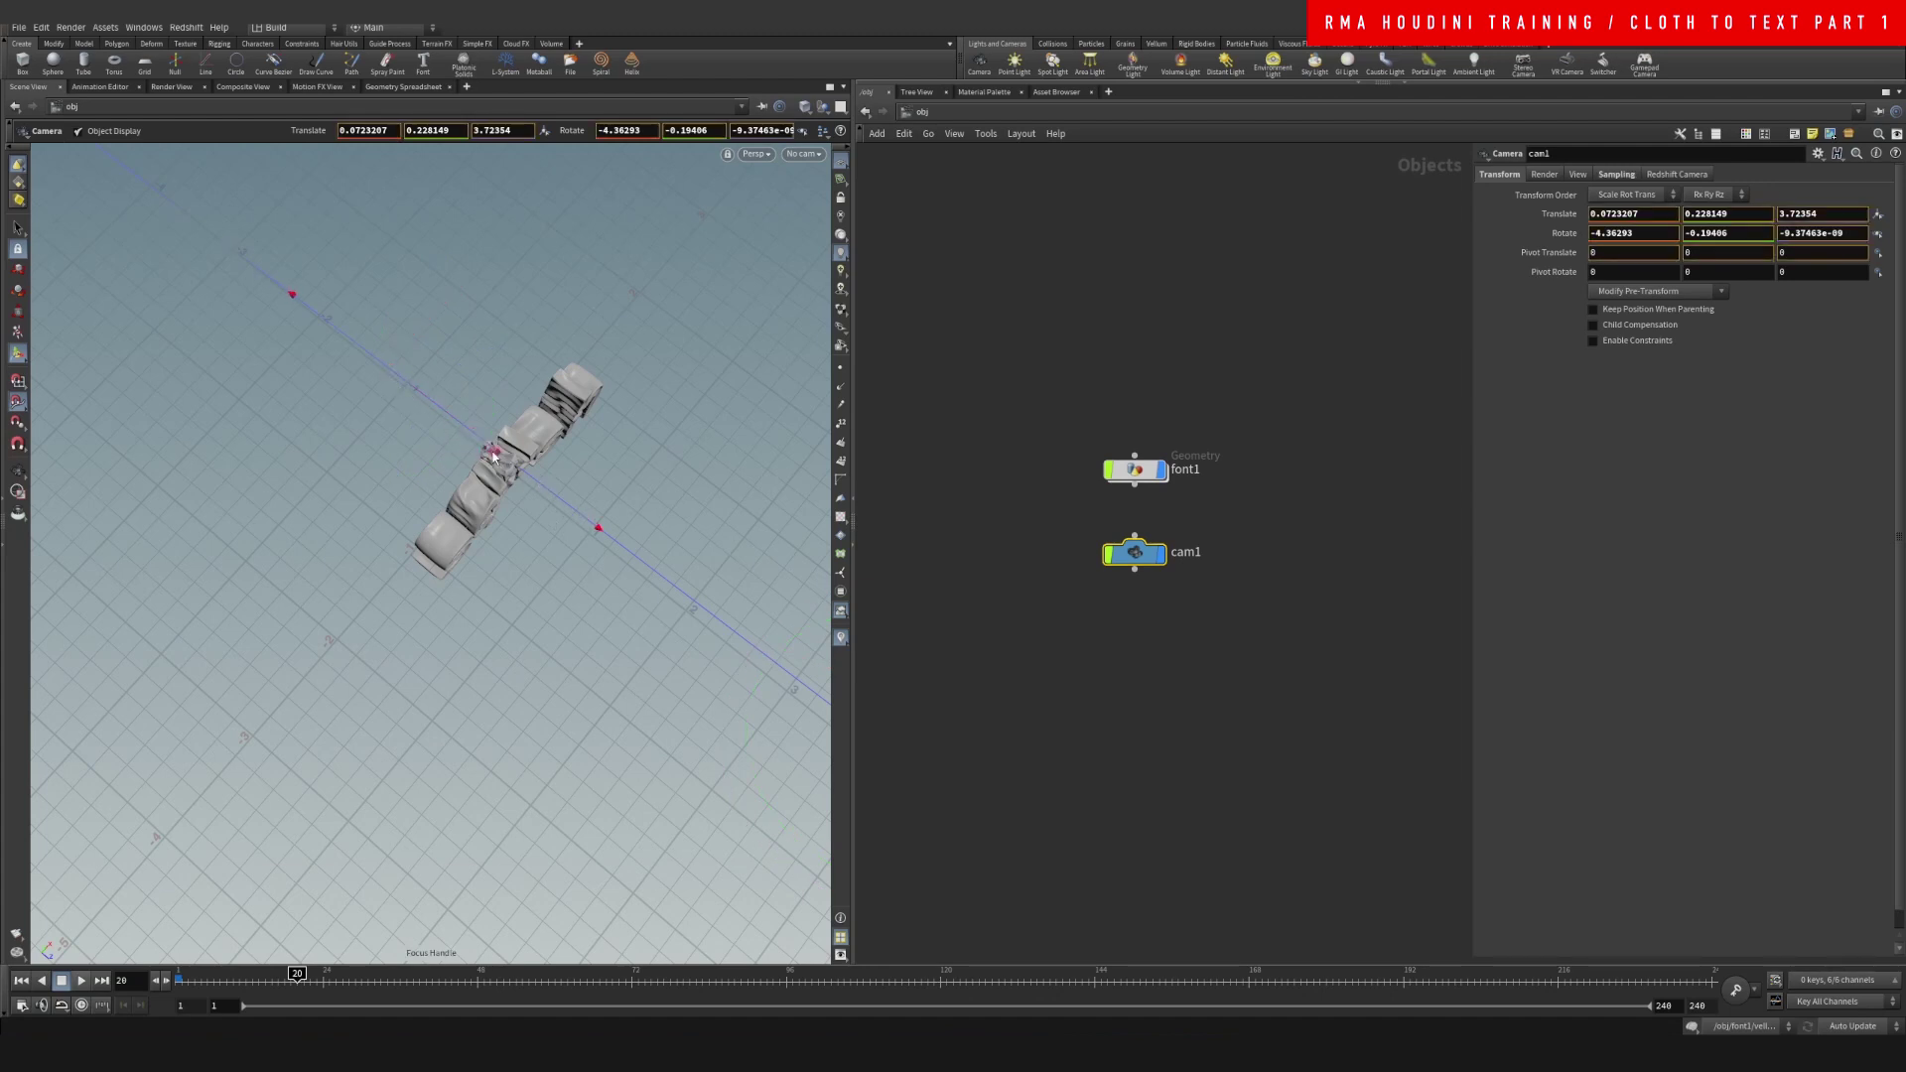
{"action": "left_click_drag", "start_coordinate": [493, 455], "coordinate": [568, 462]}
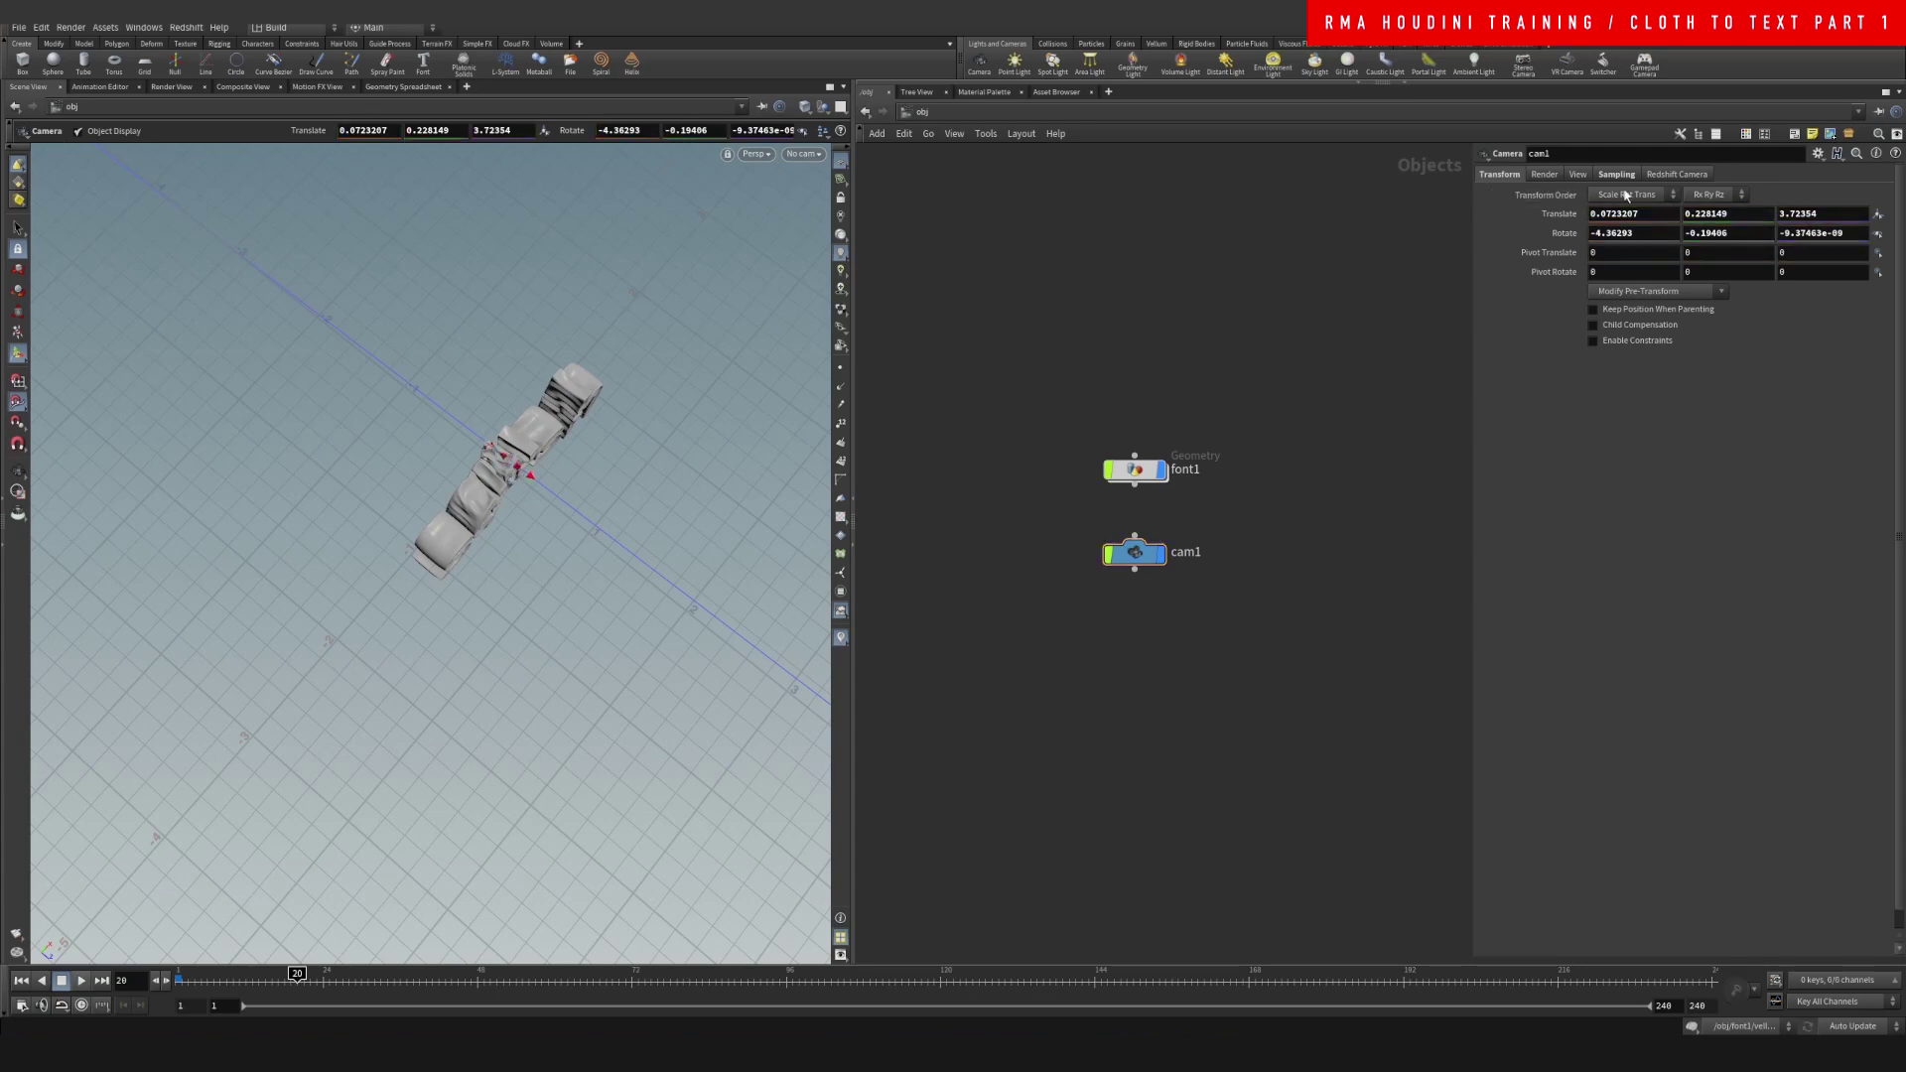
Enable depth of field in cam1's Redshift Camera DOF settings
{"action": "left_click", "coordinate": [1677, 175]}
{"action": "left_click", "coordinate": [1533, 196]}
{"action": "left_click", "coordinate": [1592, 230]}
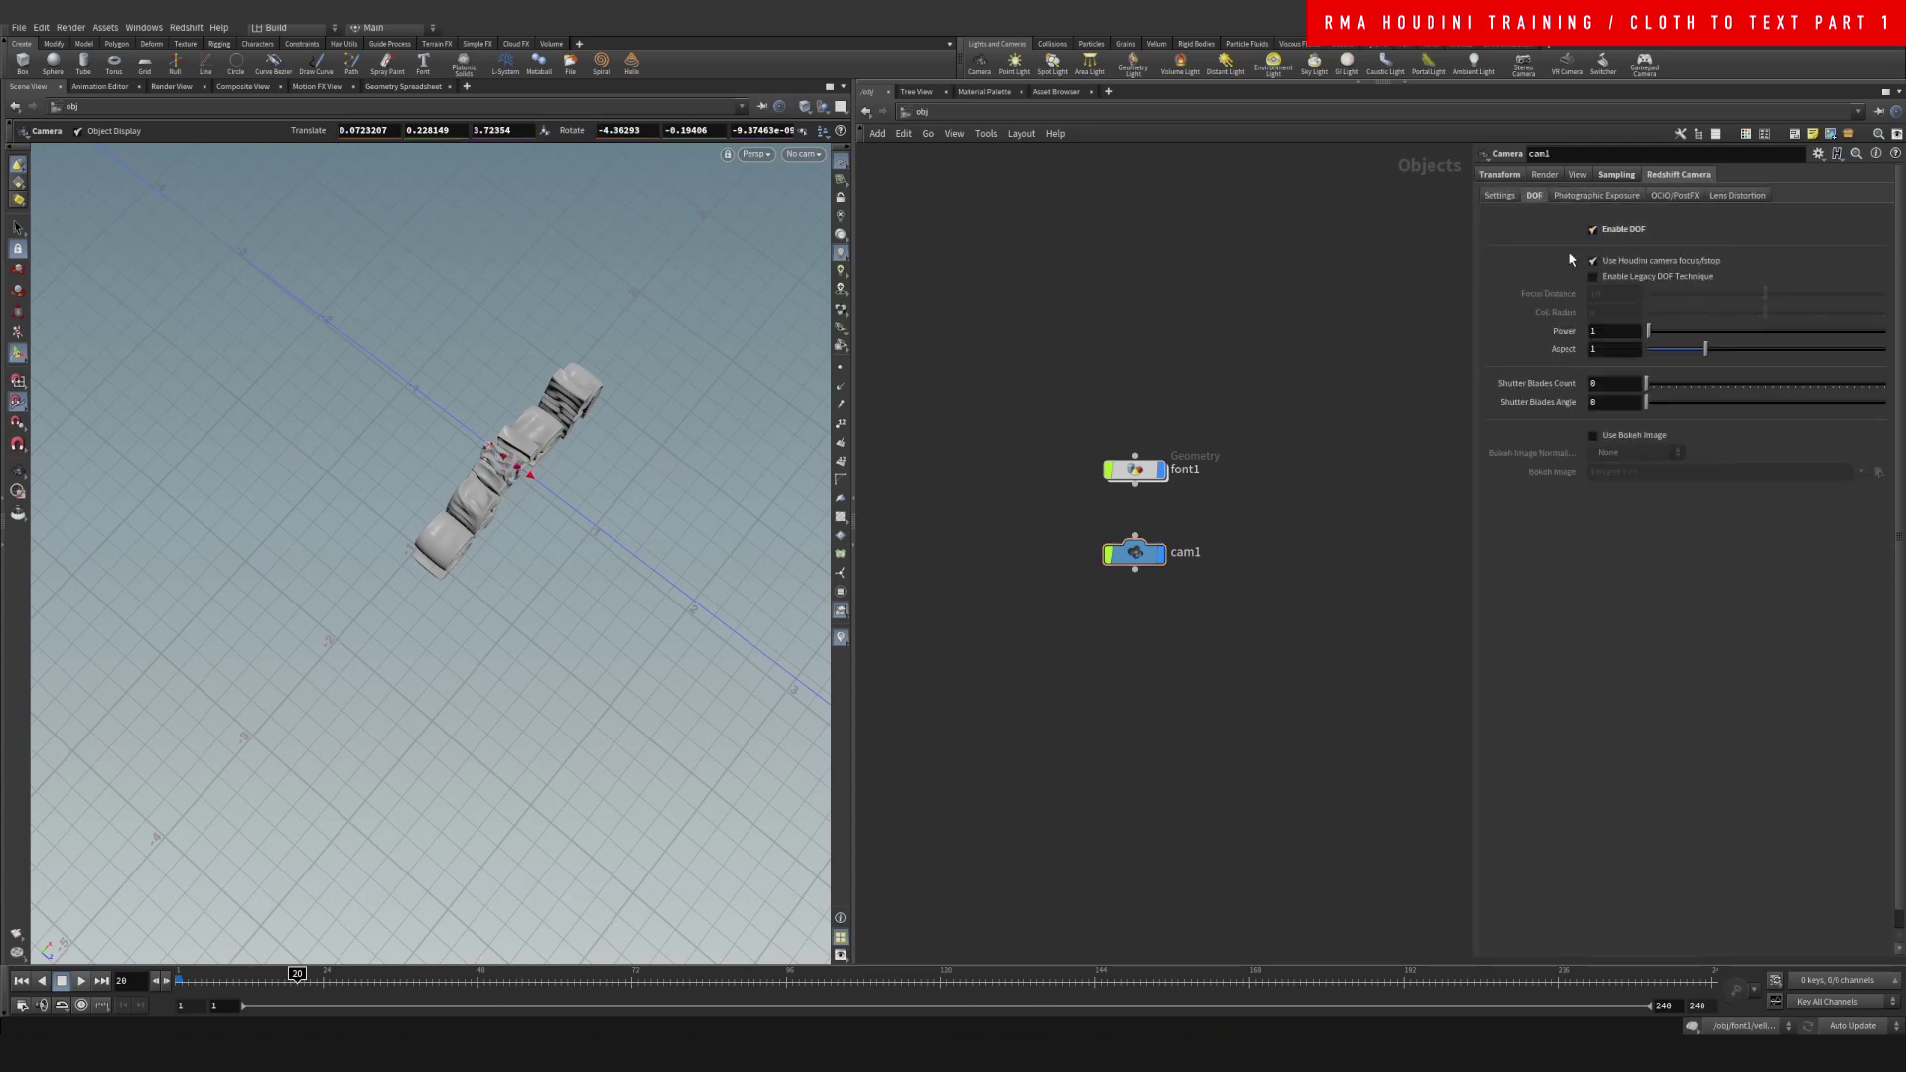
{"action": "middle_click_drag", "start_coordinate": [1277, 341], "coordinate": [1102, 314]}
{"action": "key", "text": "Tab"}
Add a Redshift dome light, rslightdome1, to the object network
{"action": "type", "text": "re"}
{"action": "key", "text": "Escape"}
{"action": "key", "text": "Tab"}
{"action": "type", "text": "rsd"}
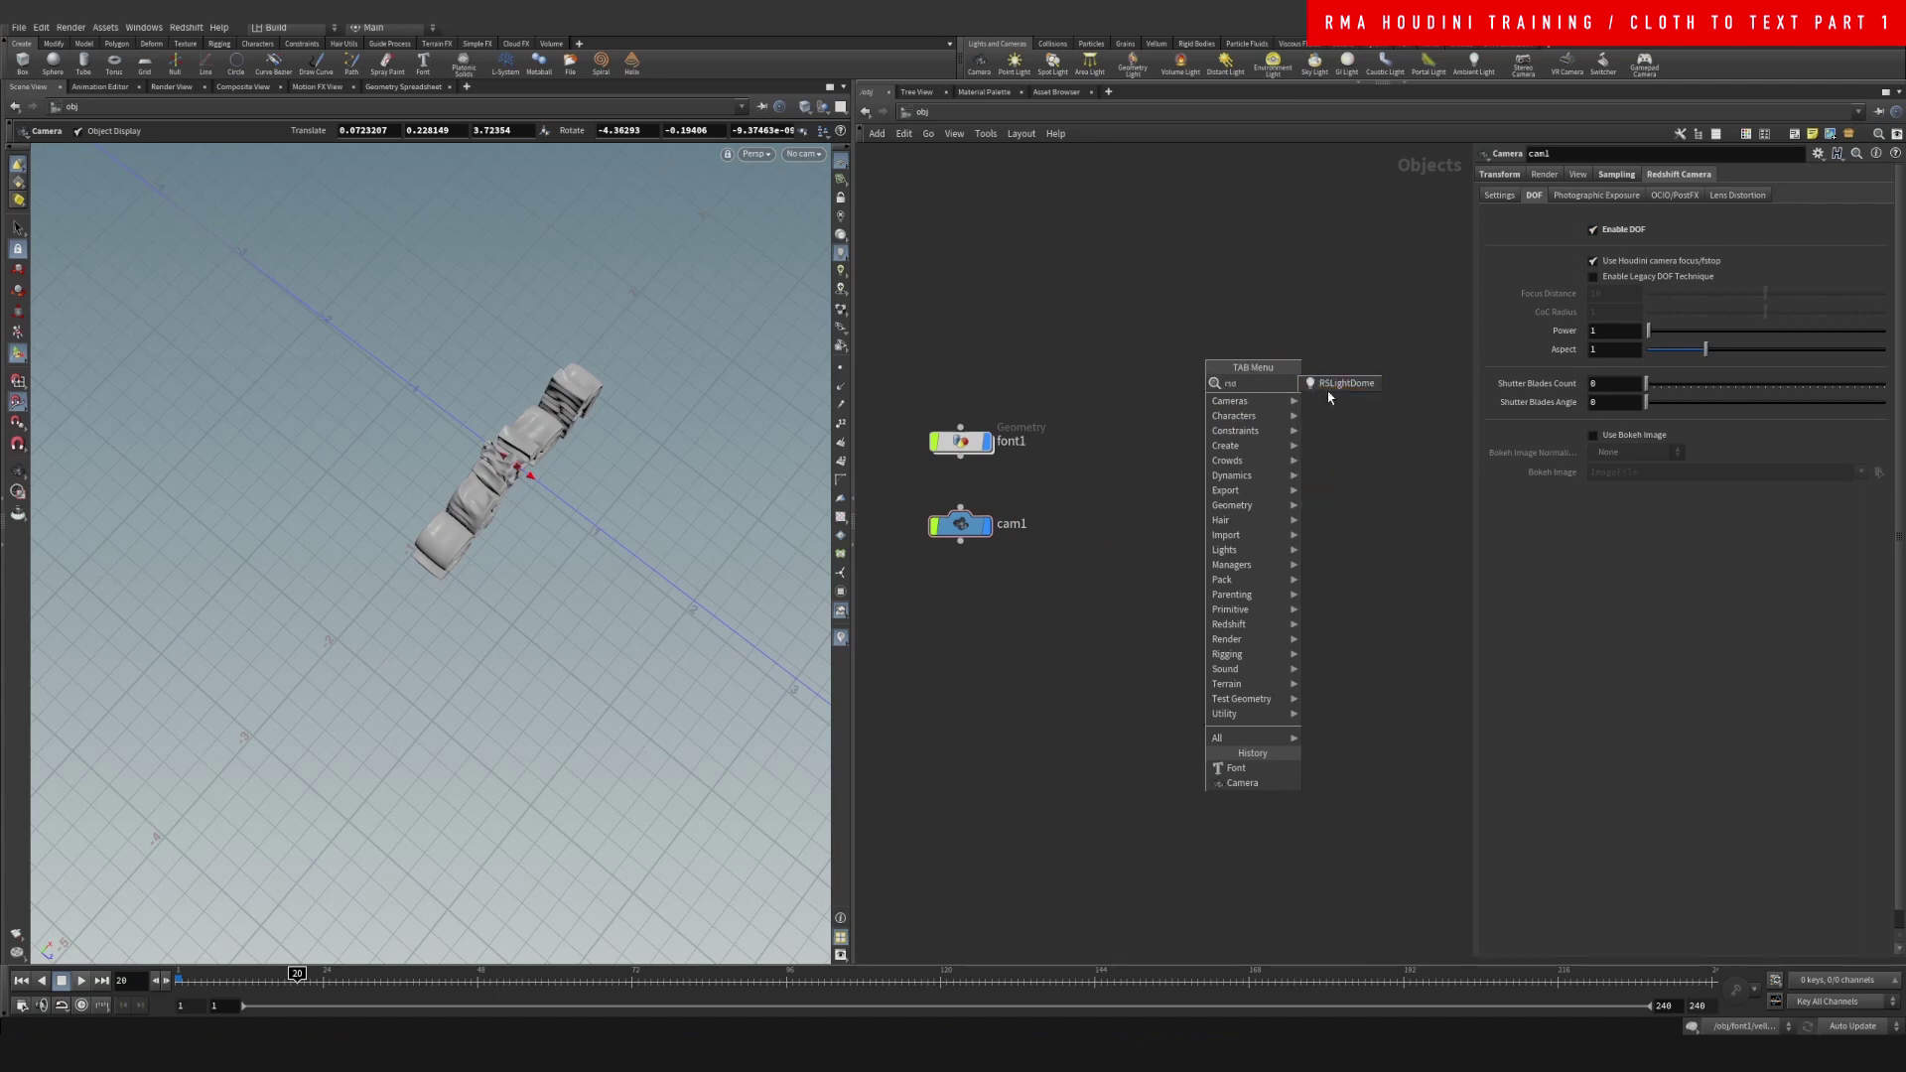
{"action": "left_click", "coordinate": [1329, 393]}
{"action": "left_click", "coordinate": [1211, 401]}
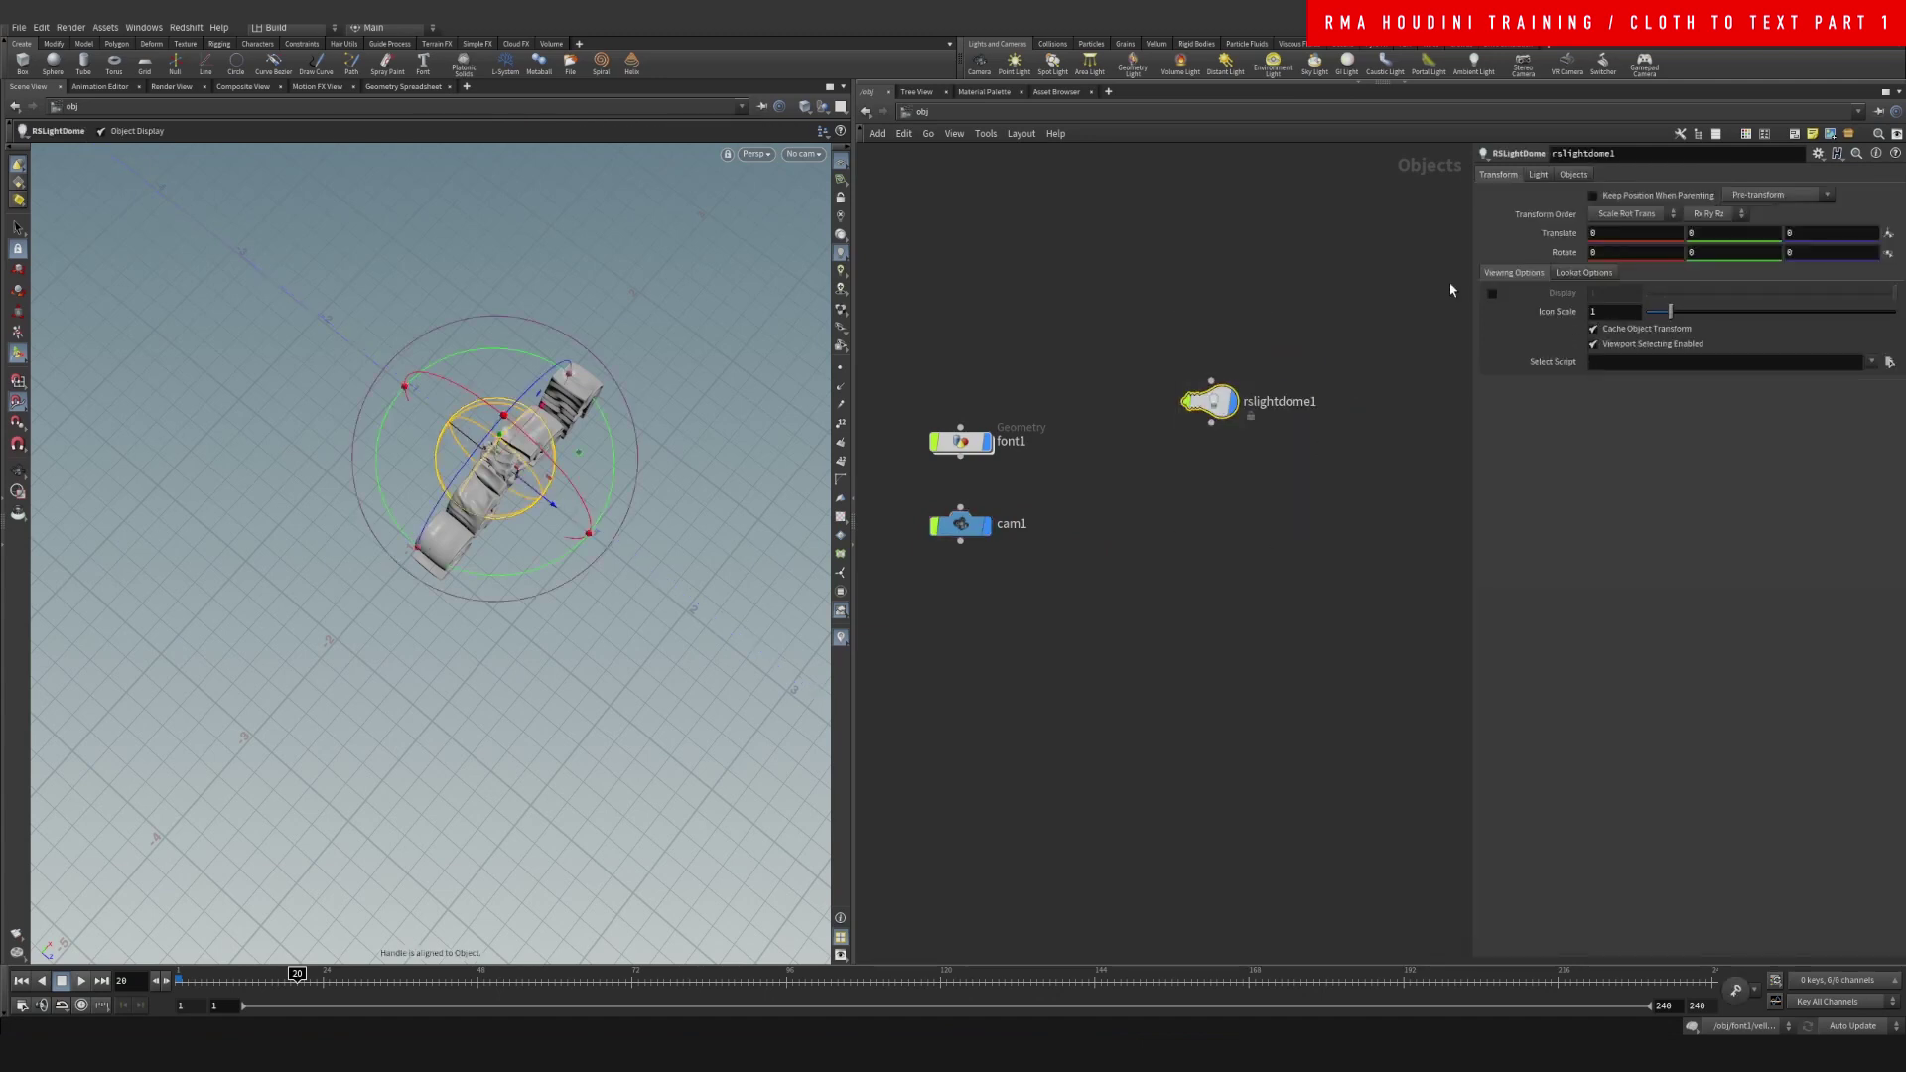
{"action": "left_click", "coordinate": [1538, 175]}
Browse the HDRI folders and set the studio HDRI image as the dome light's texture
{"action": "left_click", "coordinate": [1889, 335]}
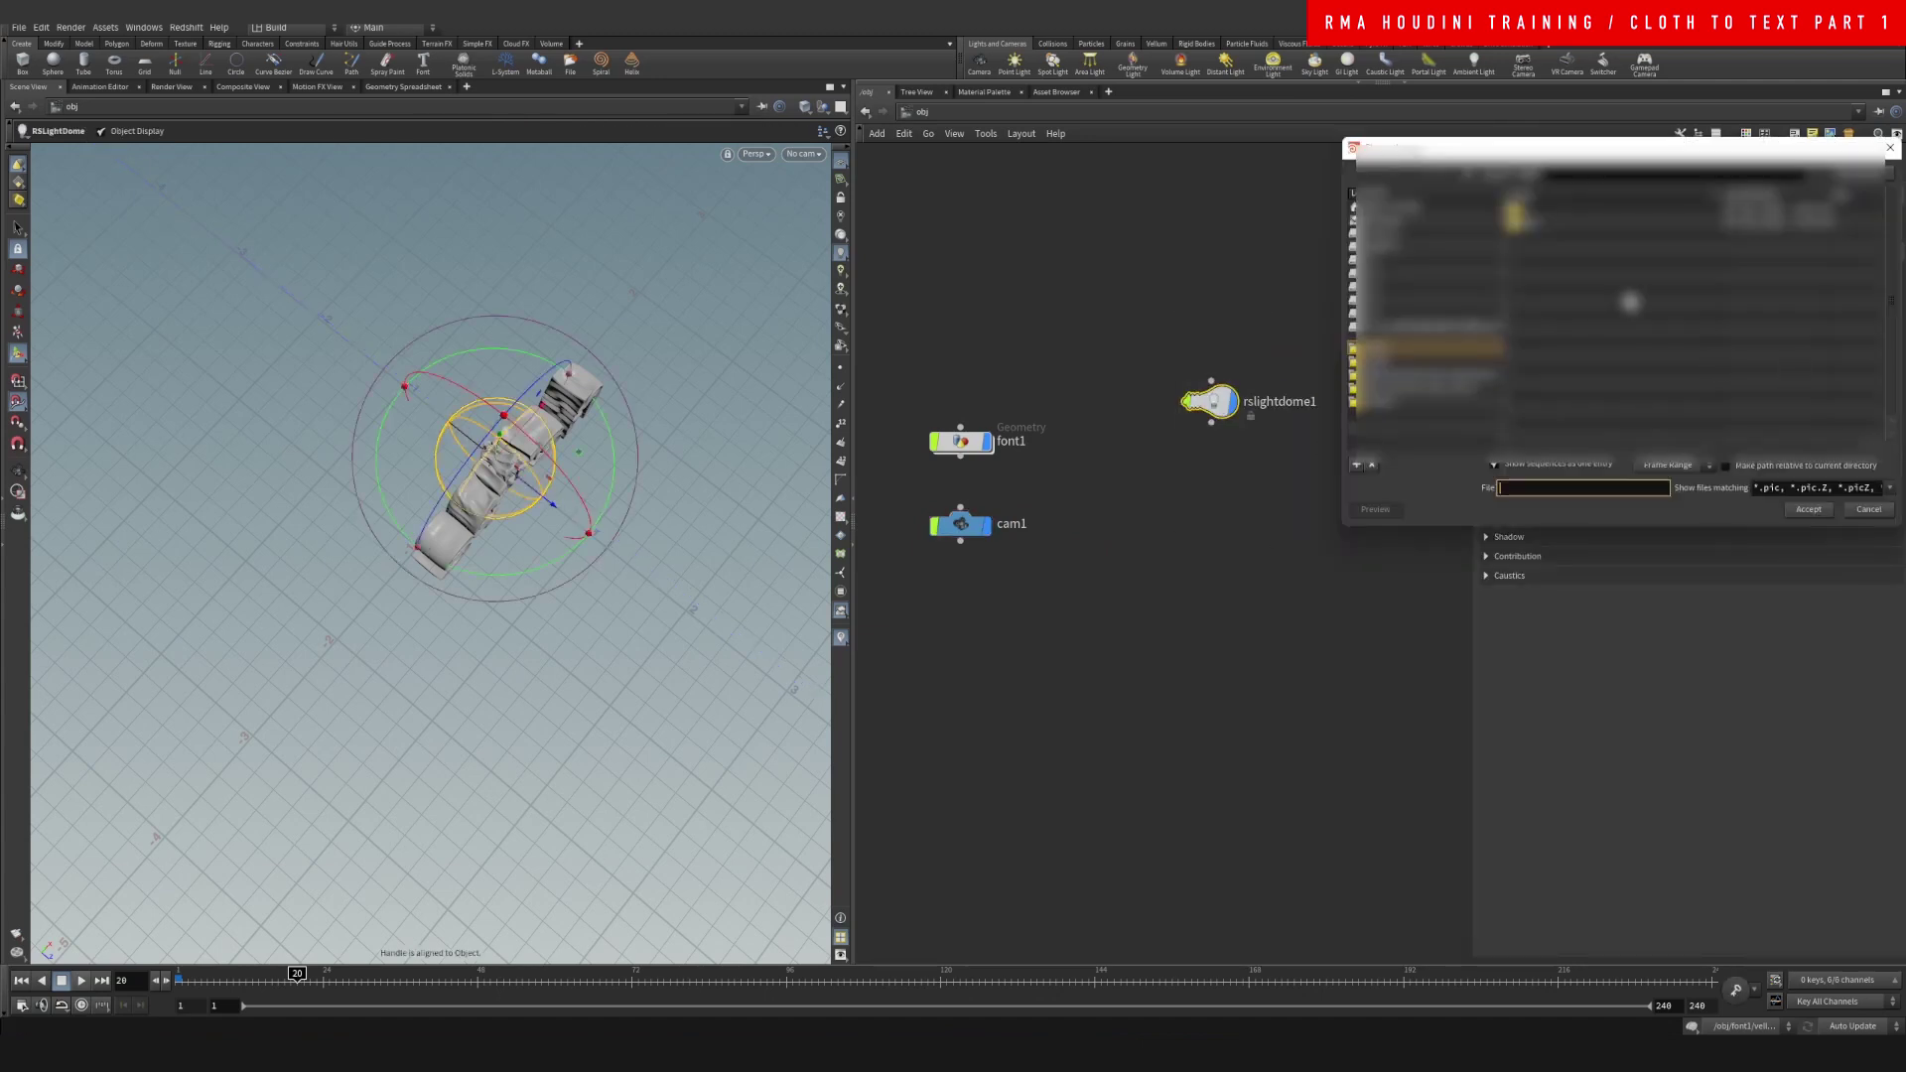
{"action": "double_click", "coordinate": [1004, 369]}
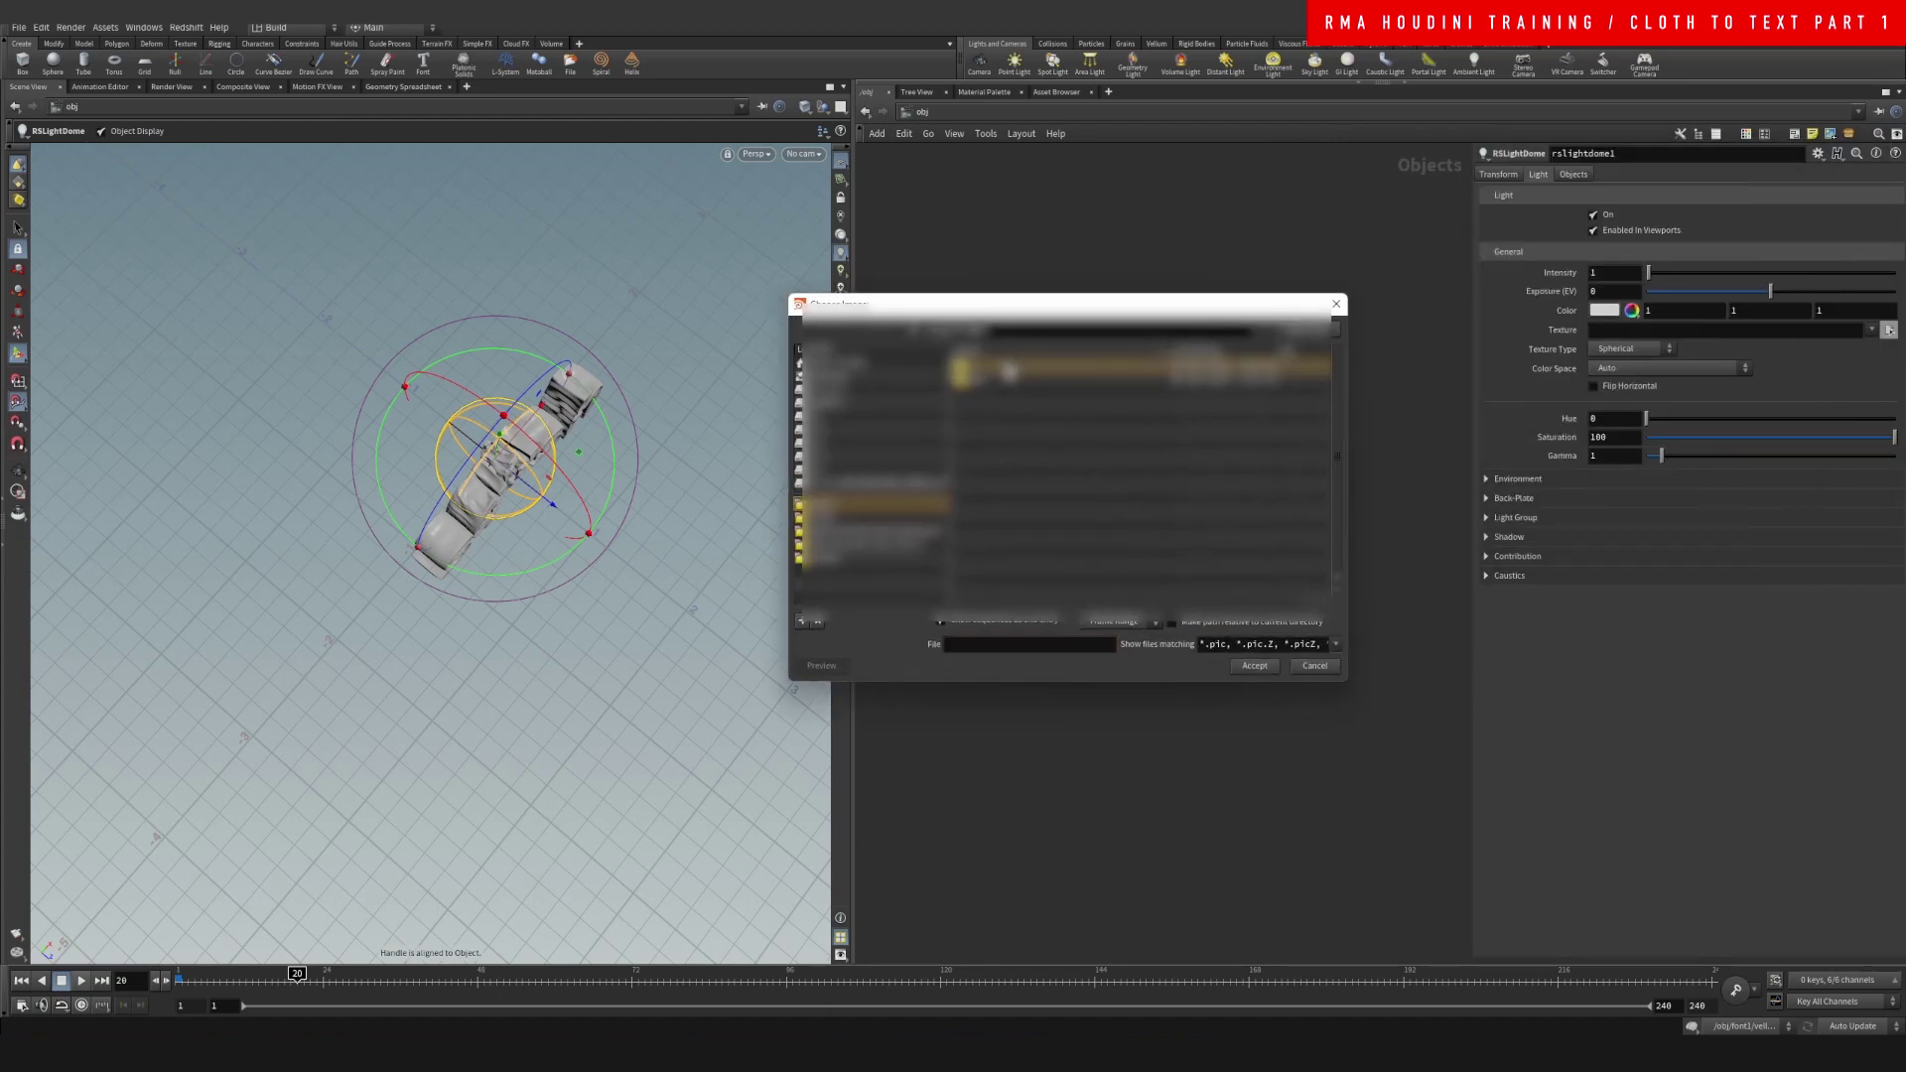
{"action": "double_click", "coordinate": [1014, 369]}
{"action": "double_click", "coordinate": [1017, 368]}
{"action": "double_click", "coordinate": [1021, 370]}
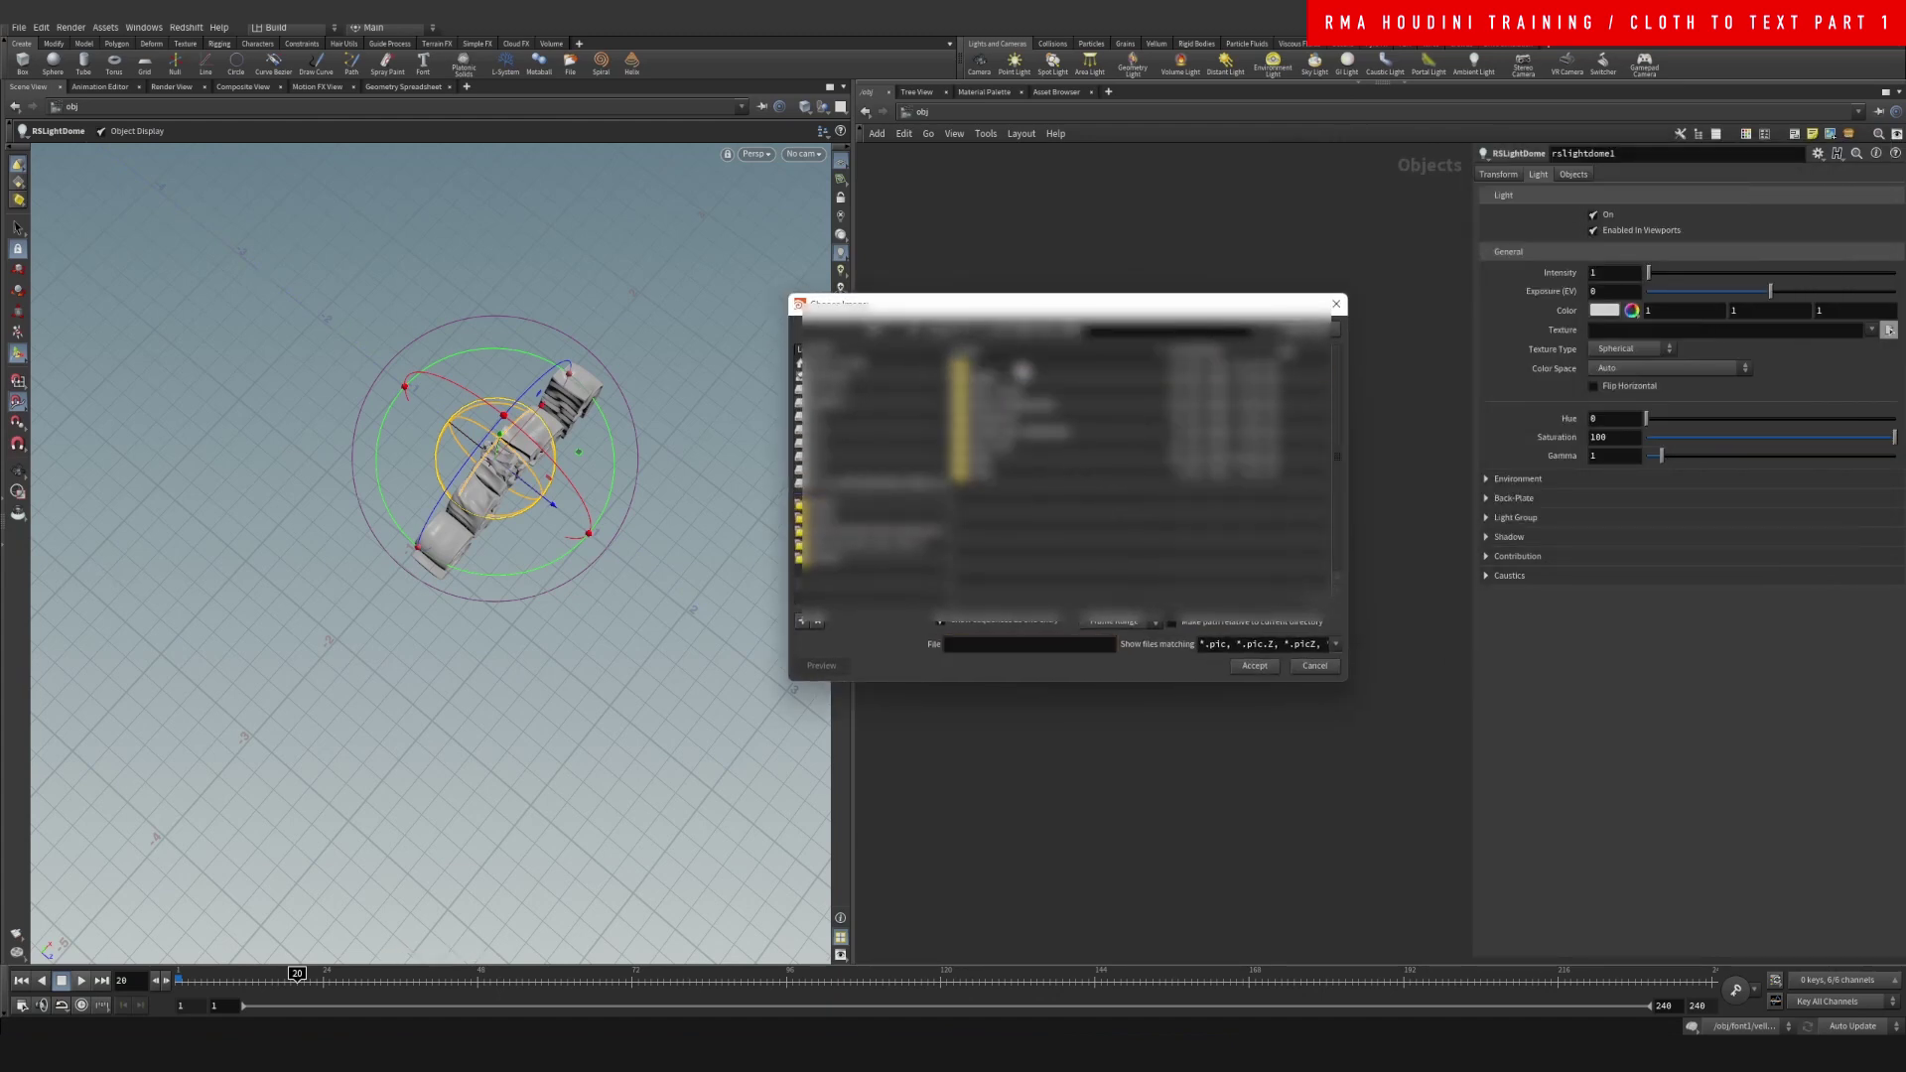
{"action": "double_click", "coordinate": [1021, 371]}
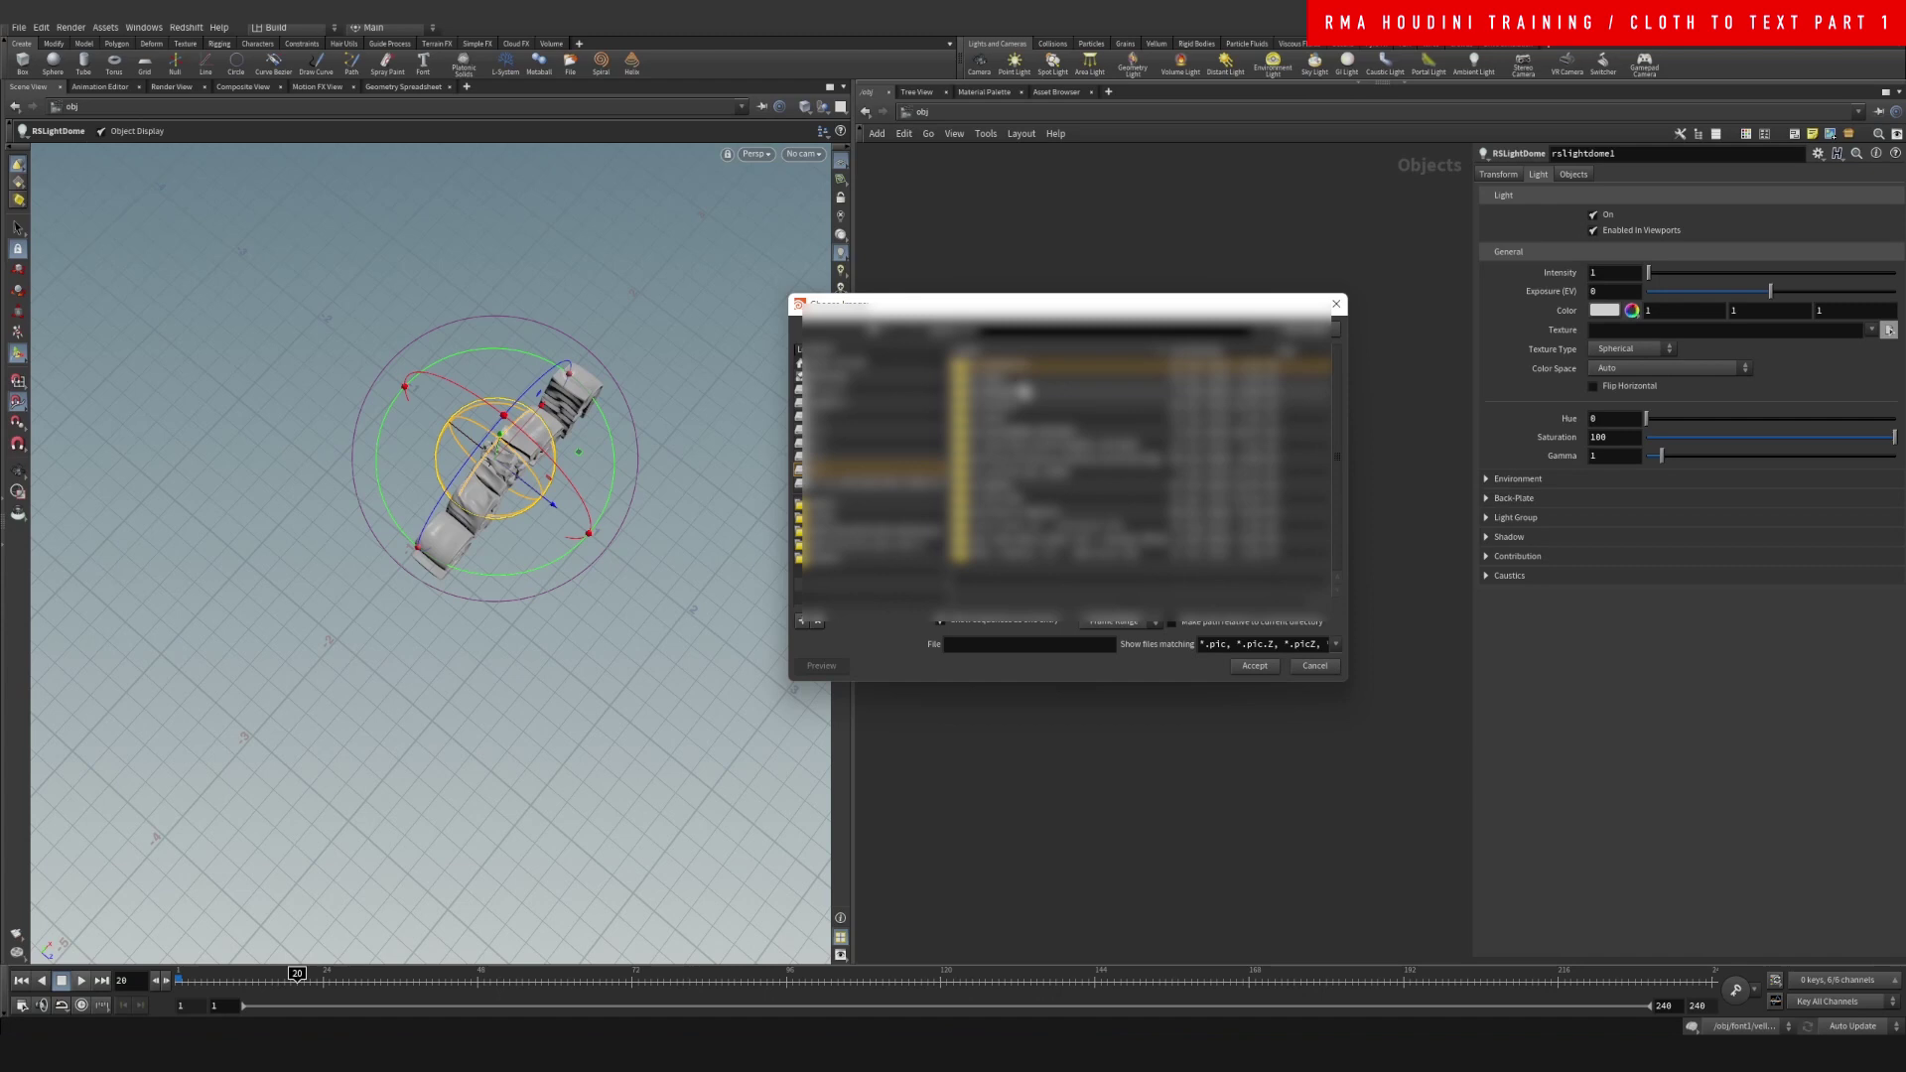
{"action": "double_click", "coordinate": [1023, 397]}
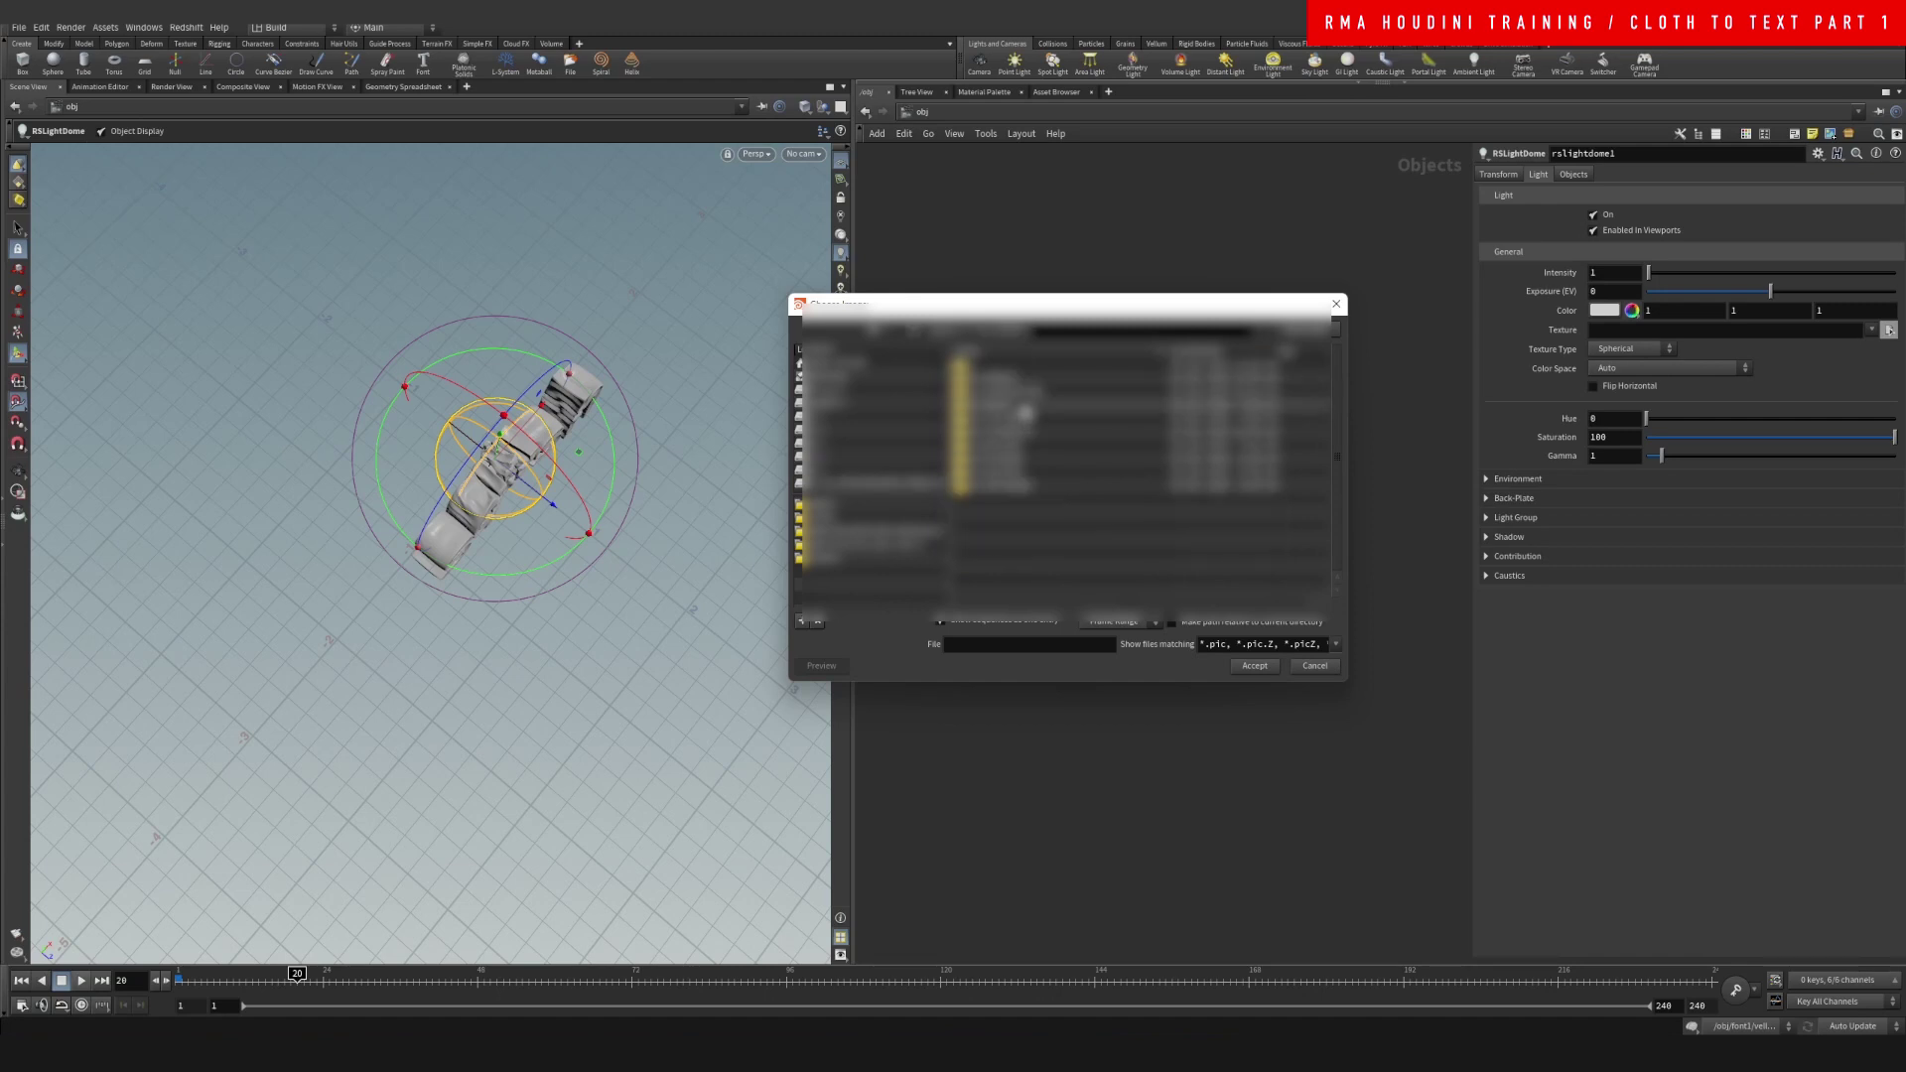
{"action": "double_click", "coordinate": [1023, 420]}
{"action": "double_click", "coordinate": [1023, 381]}
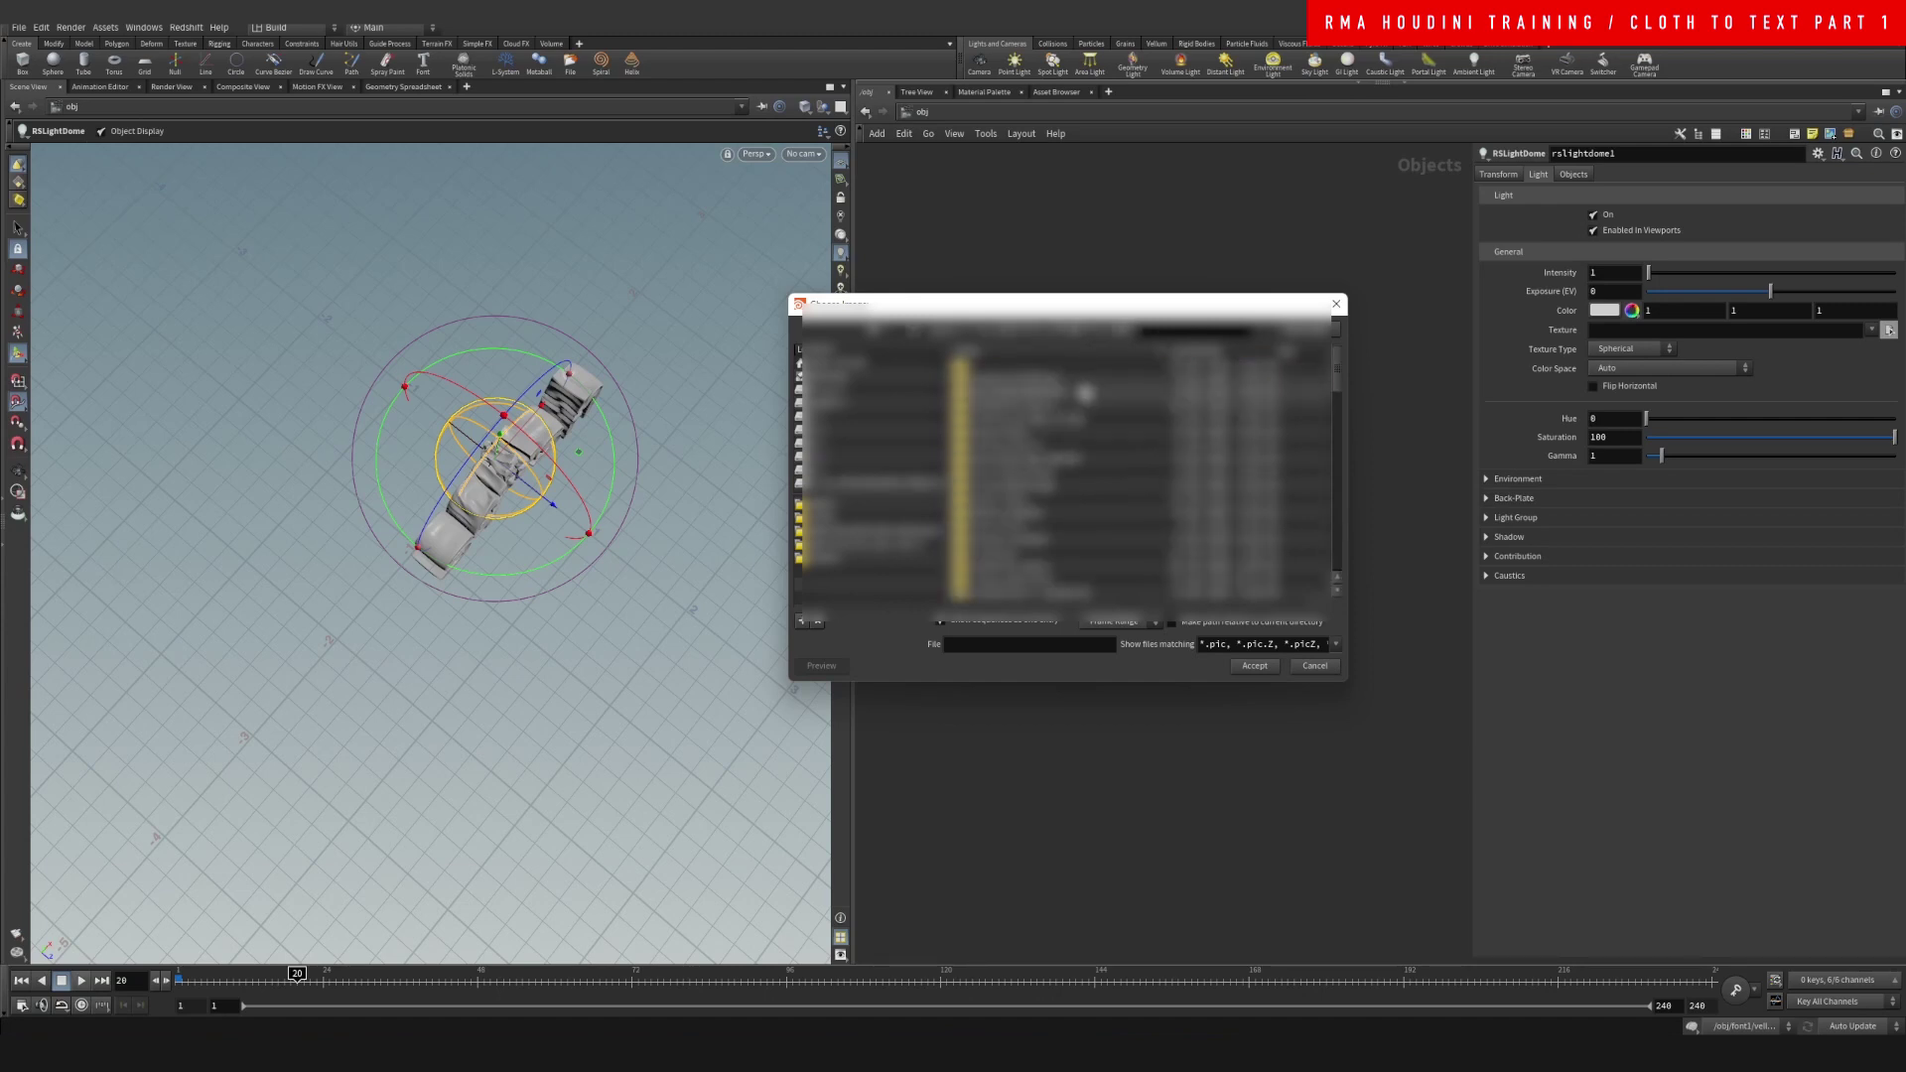
{"action": "left_click_drag", "start_coordinate": [1339, 377], "coordinate": [1340, 514]}
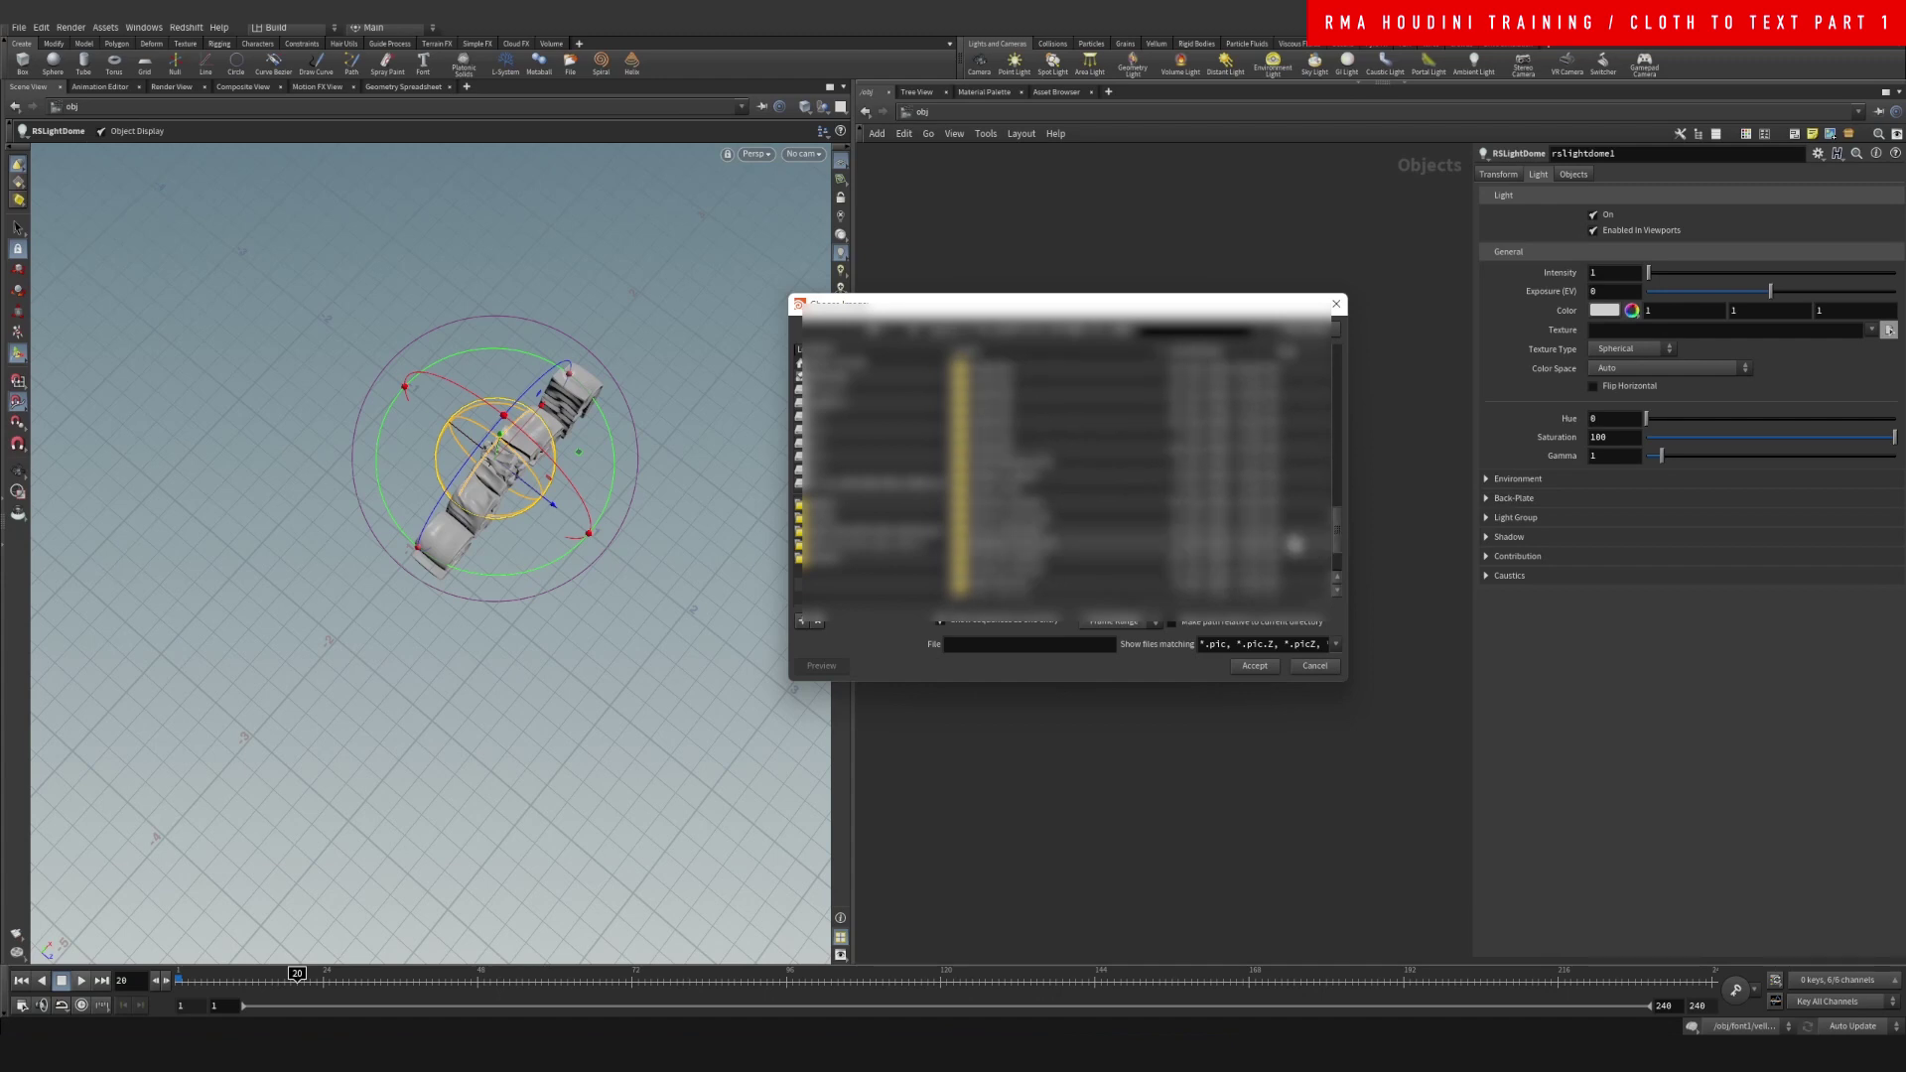
{"action": "double_click", "coordinate": [1057, 392]}
{"action": "double_click", "coordinate": [1058, 388]}
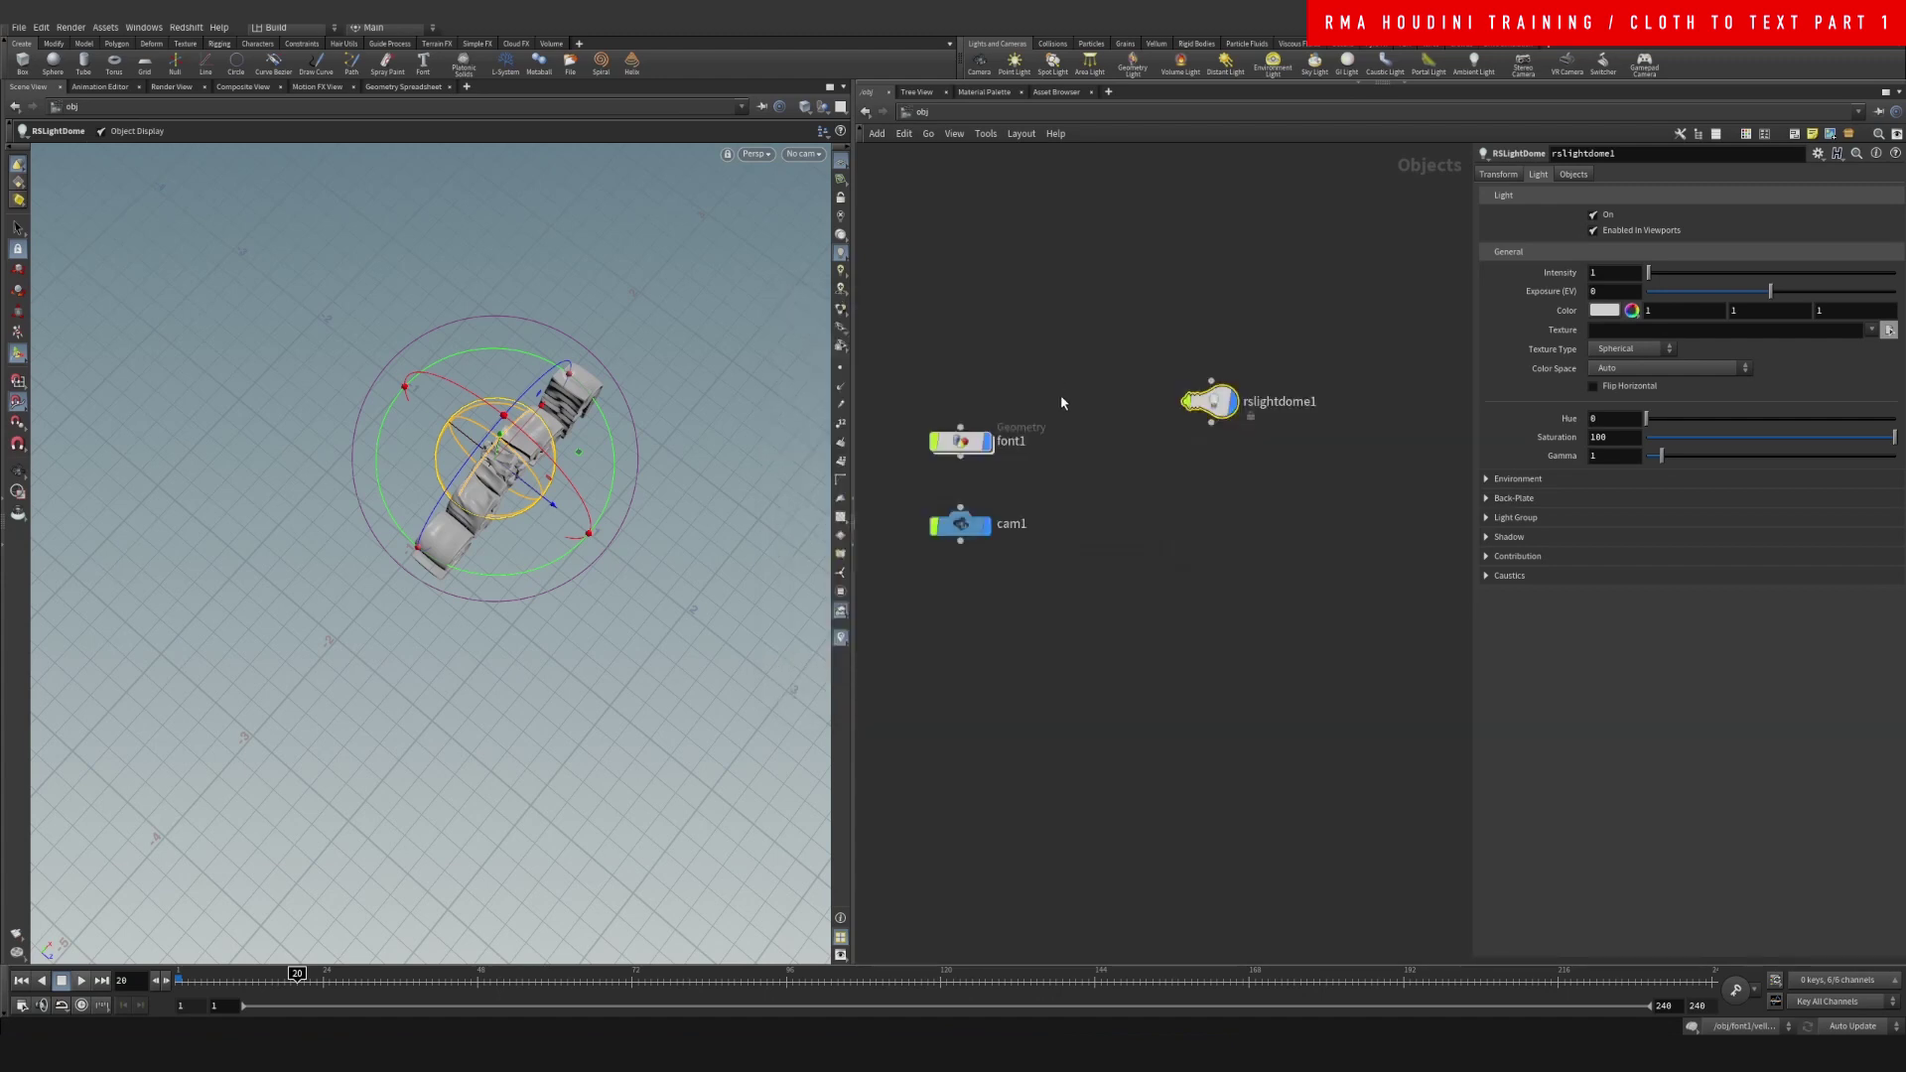
Turn off Enabled In Viewports for rslightdome1 and expand its Environment section
{"action": "middle_click_drag", "start_coordinate": [1136, 460], "coordinate": [1102, 380]}
{"action": "left_click_drag", "start_coordinate": [1154, 281], "coordinate": [1241, 504]}
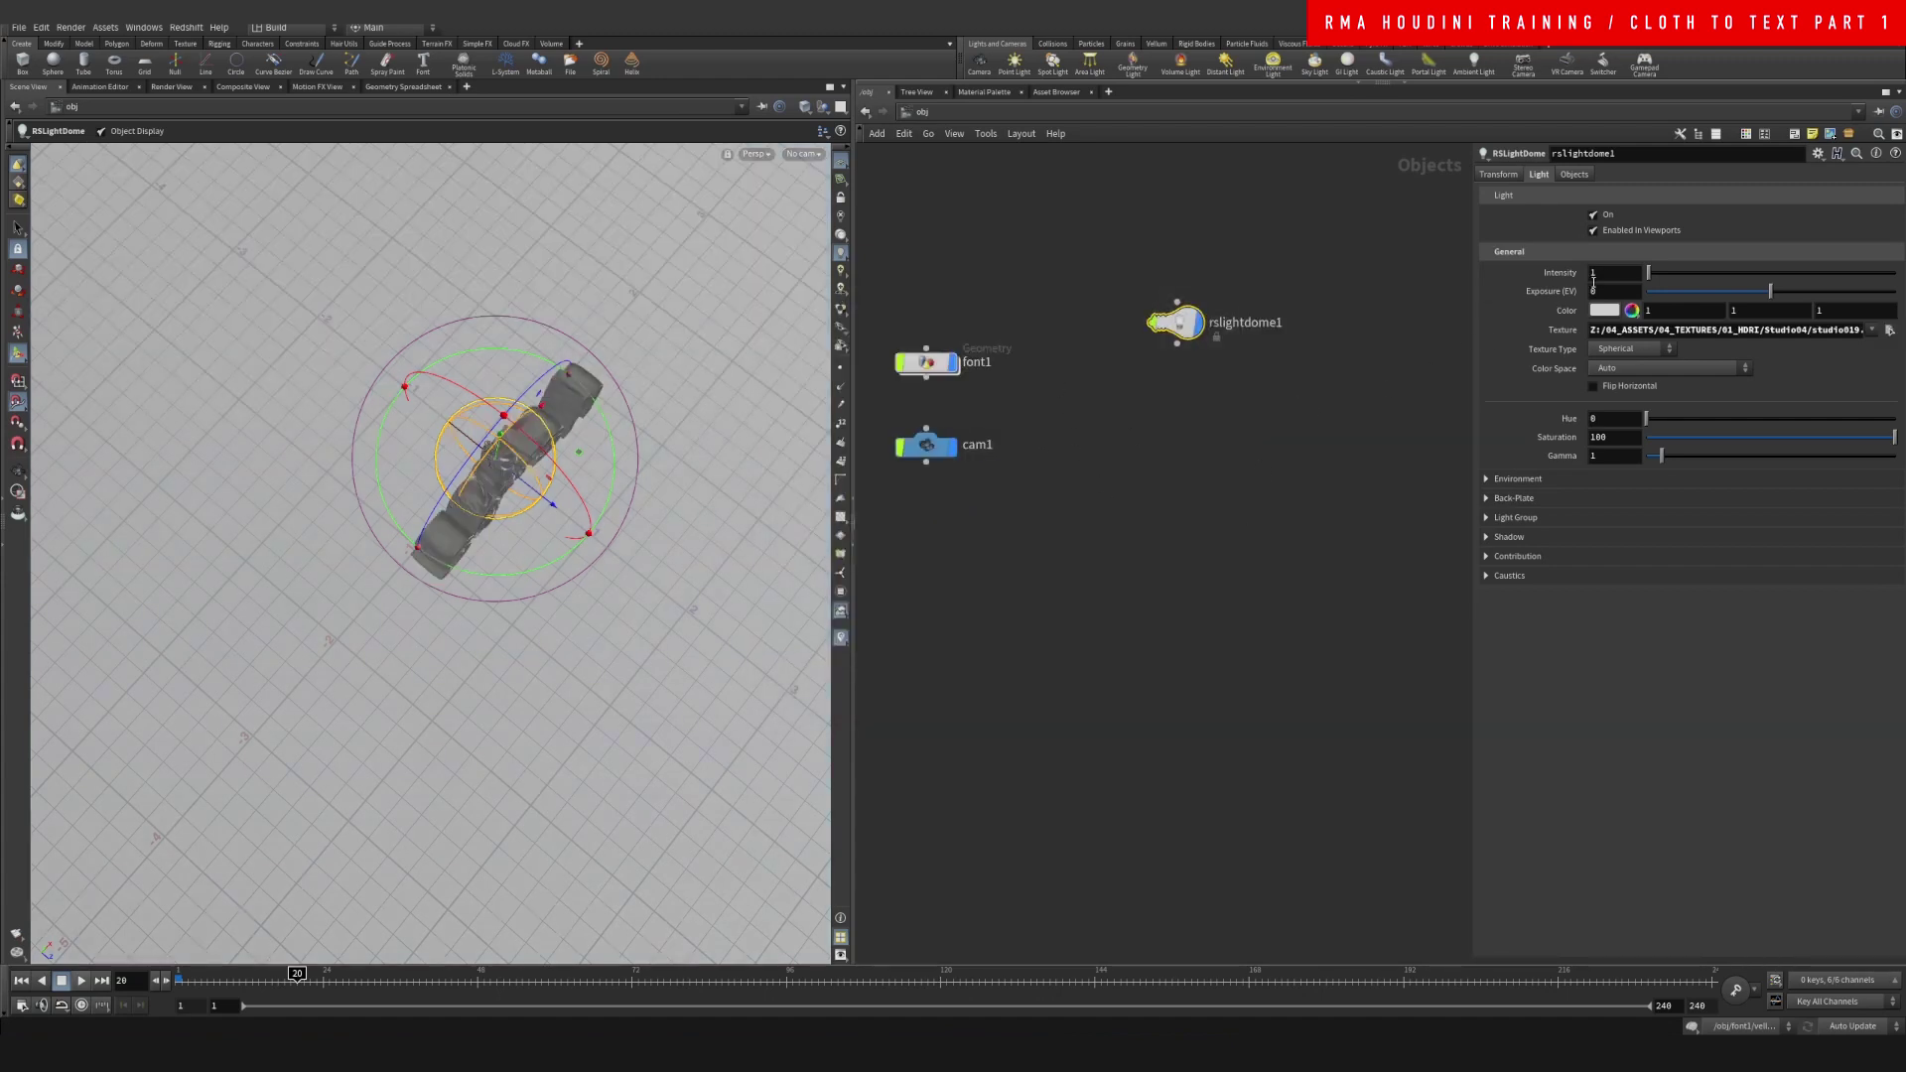
{"action": "left_click", "coordinate": [1623, 234]}
{"action": "left_click", "coordinate": [1598, 478]}
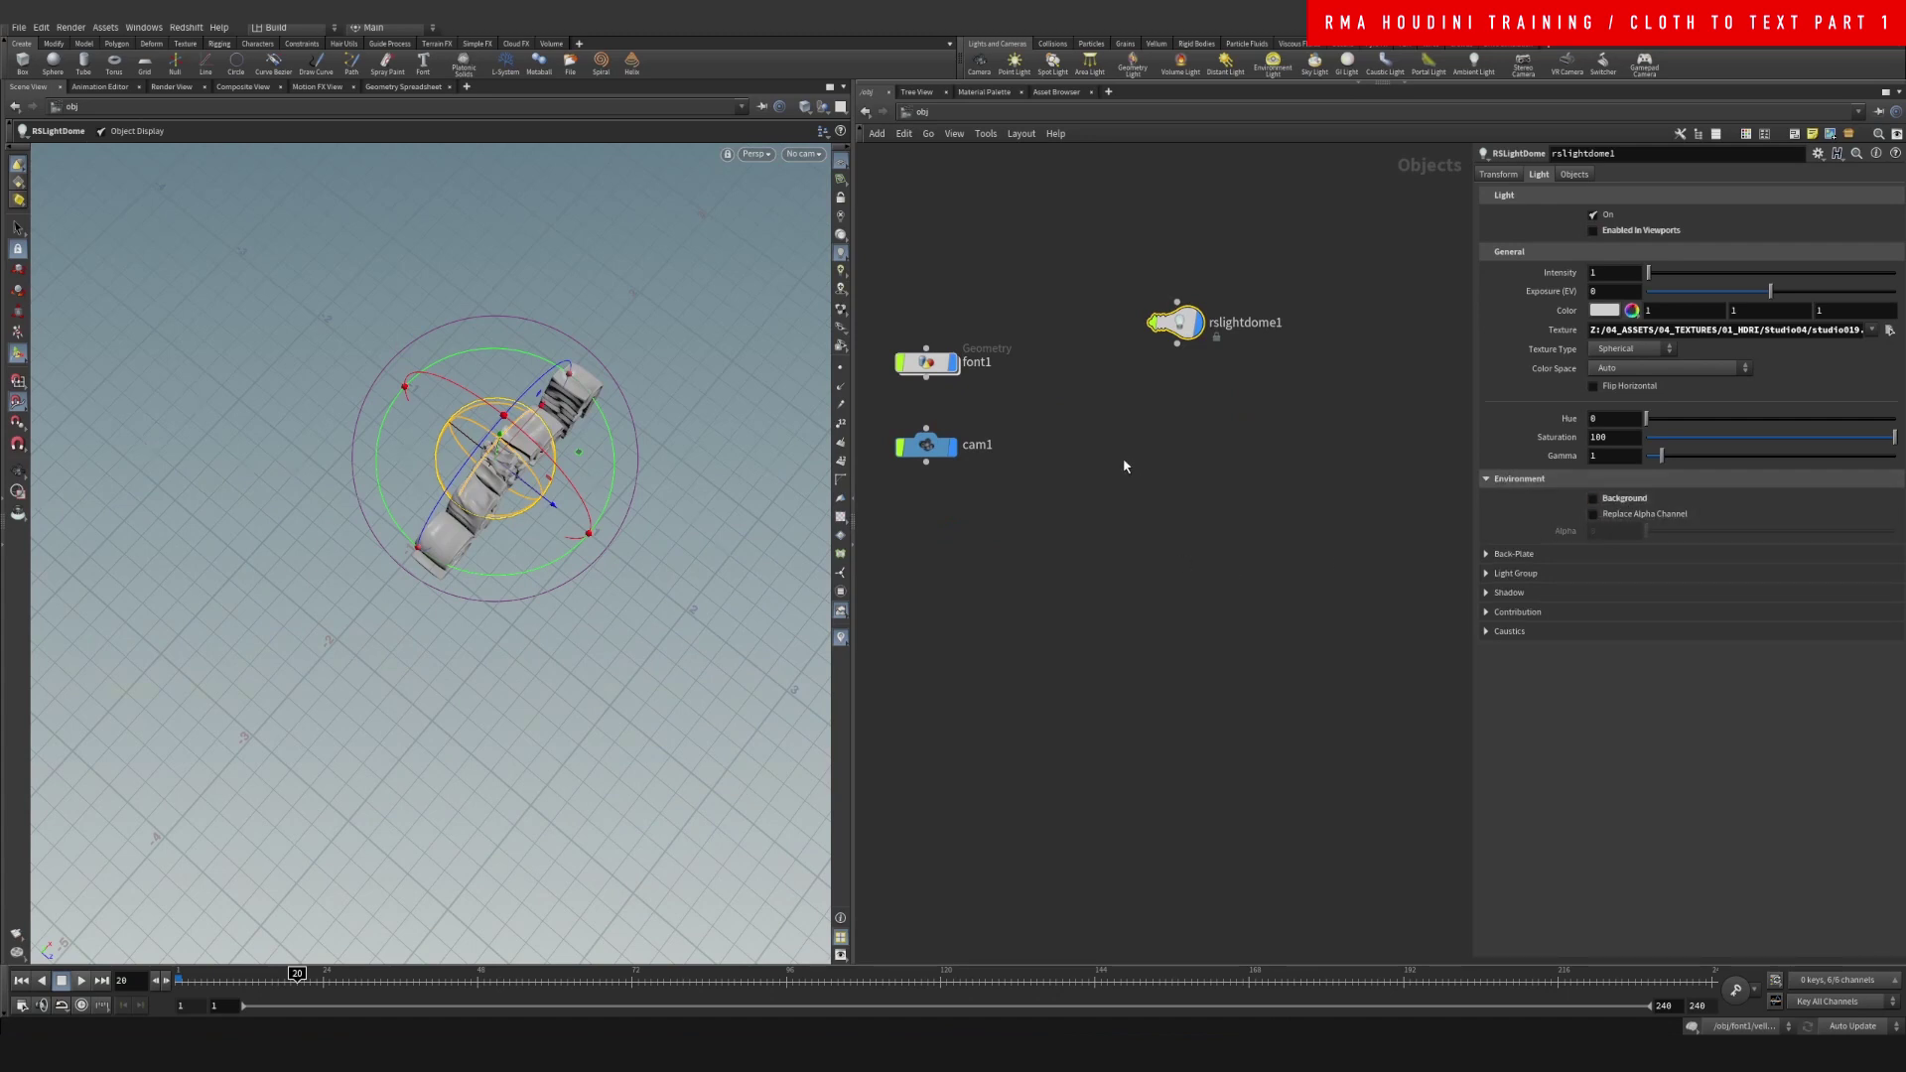
{"action": "middle_click_drag", "start_coordinate": [1125, 466], "coordinate": [1090, 446]}
In /out, add a Redshift ROP and enable motion blur on its Redshift tab
{"action": "left_click", "coordinate": [1006, 112]}
{"action": "left_click", "coordinate": [1023, 193]}
{"action": "key", "text": "Tab"}
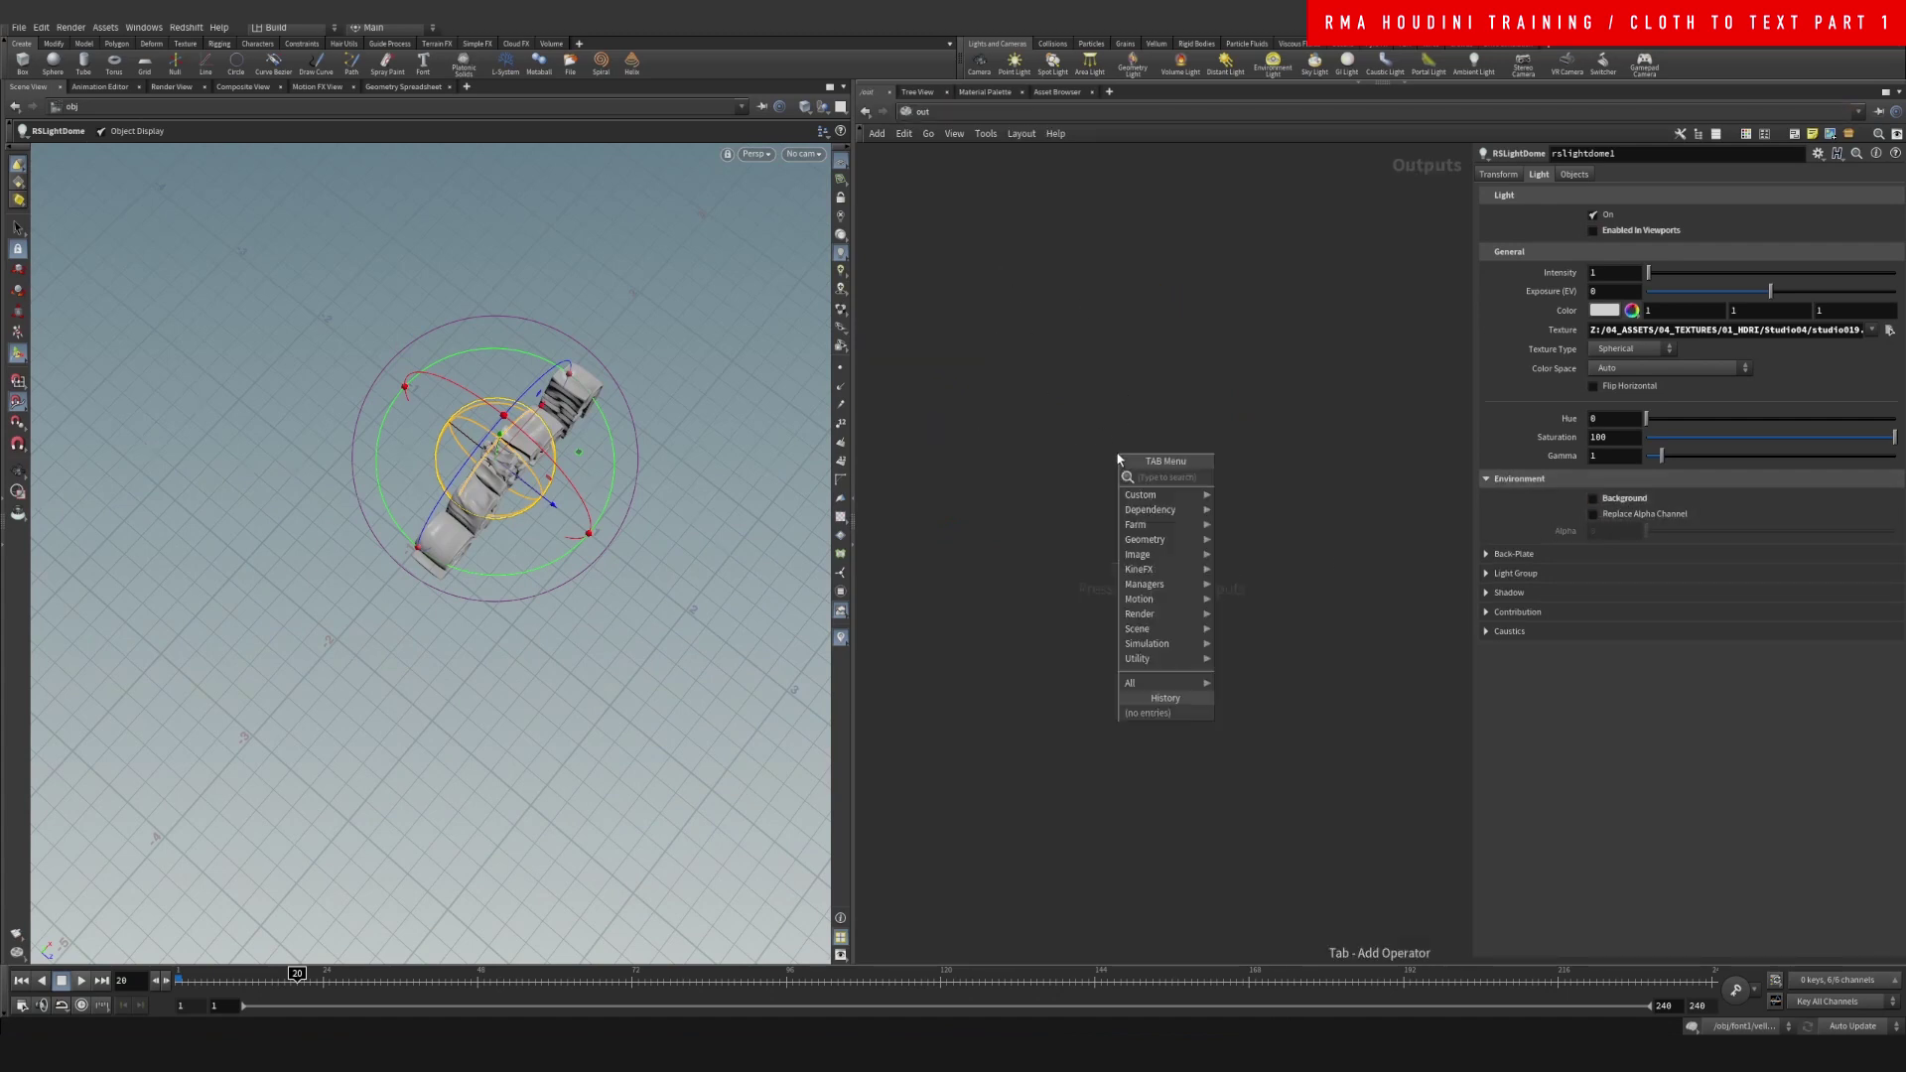
{"action": "type", "text": "red"}
{"action": "left_click", "coordinate": [1258, 492]}
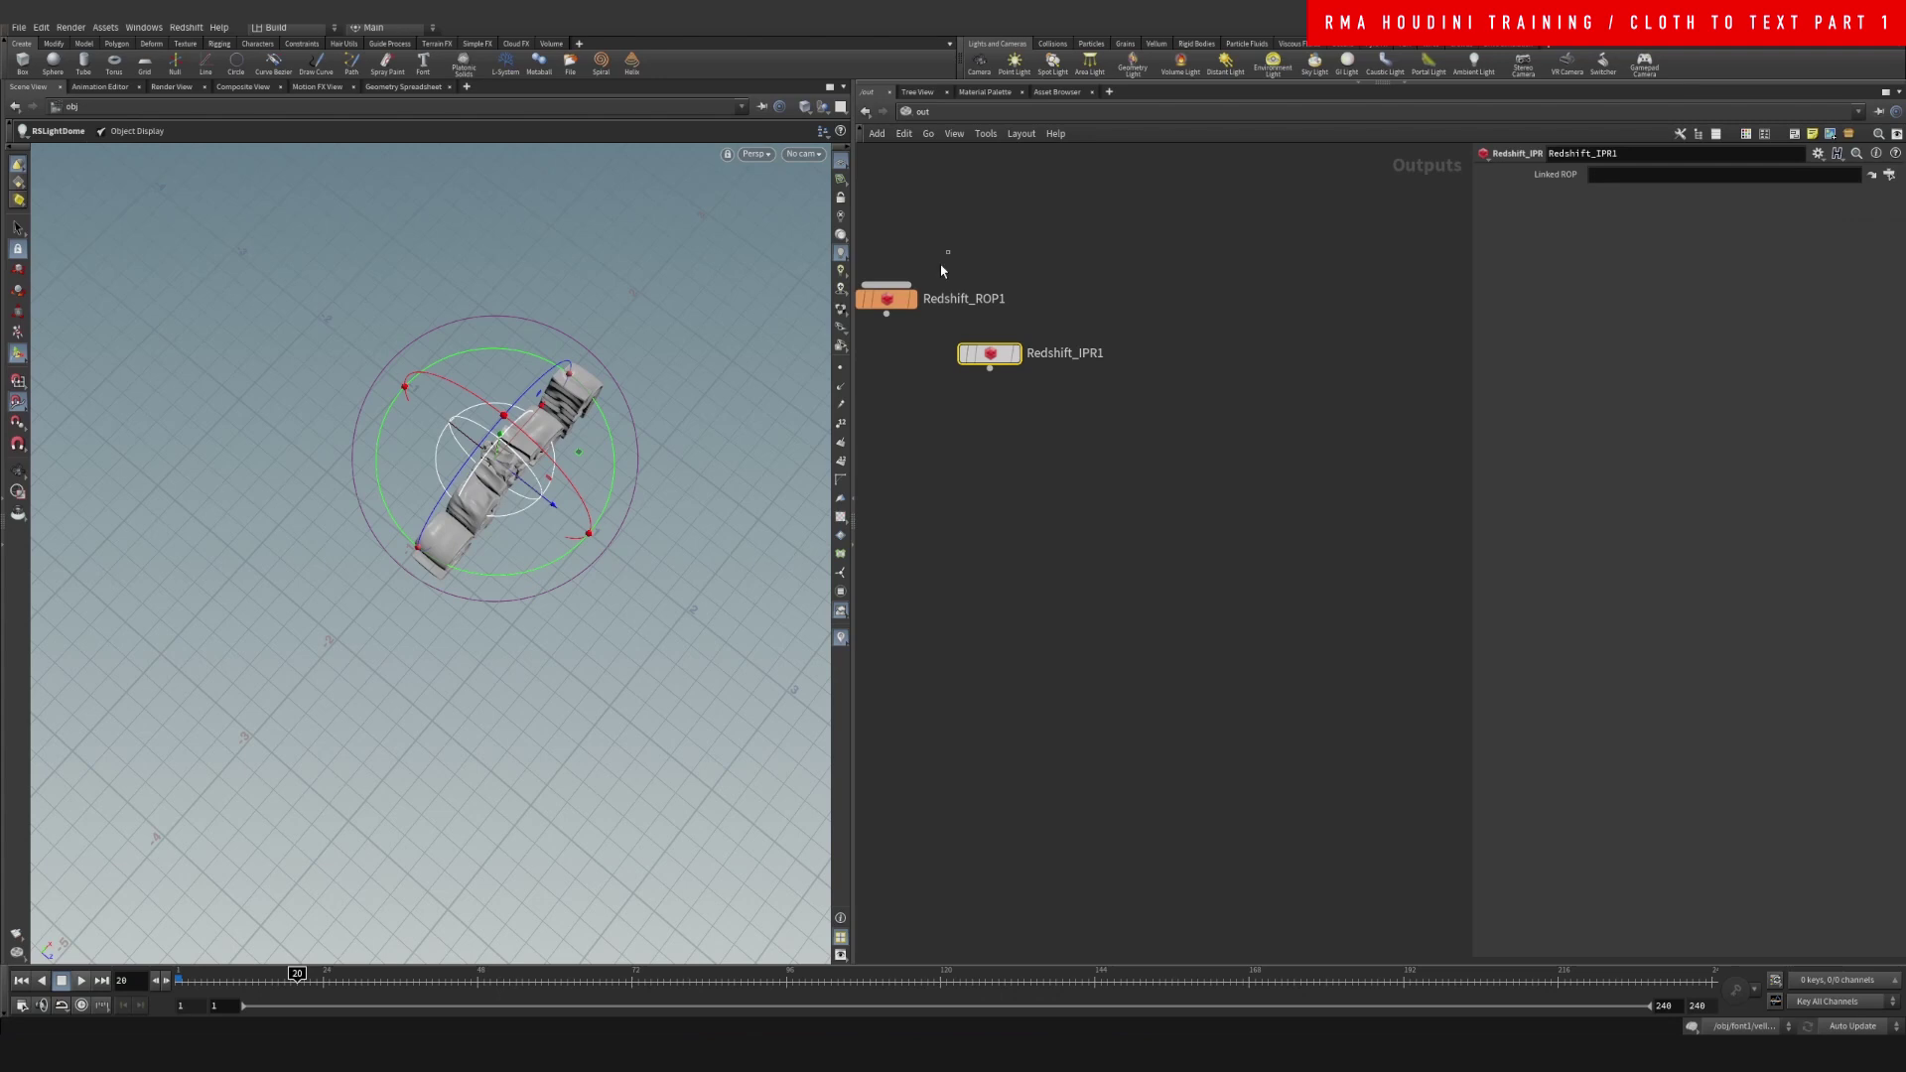
{"action": "left_click", "coordinate": [886, 298]}
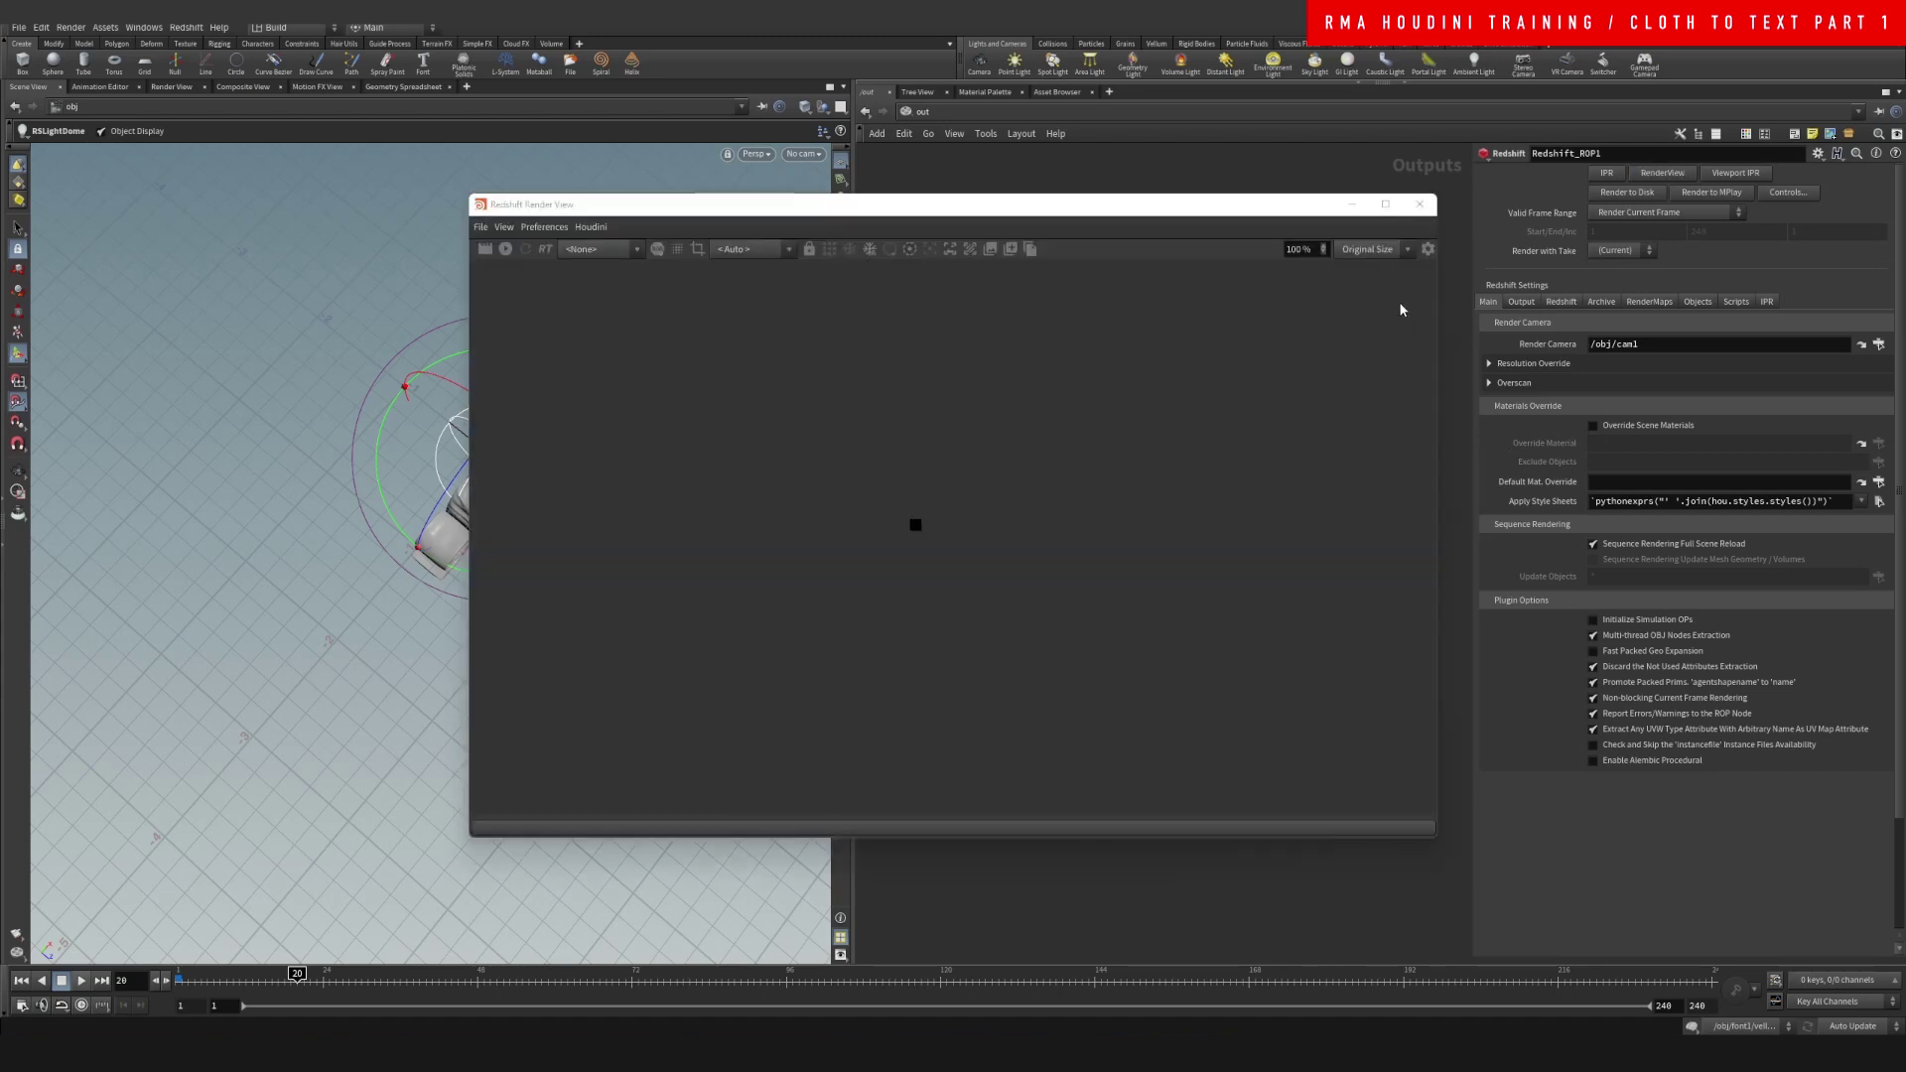
{"action": "left_click", "coordinate": [1560, 301]}
{"action": "left_click", "coordinate": [1594, 610]}
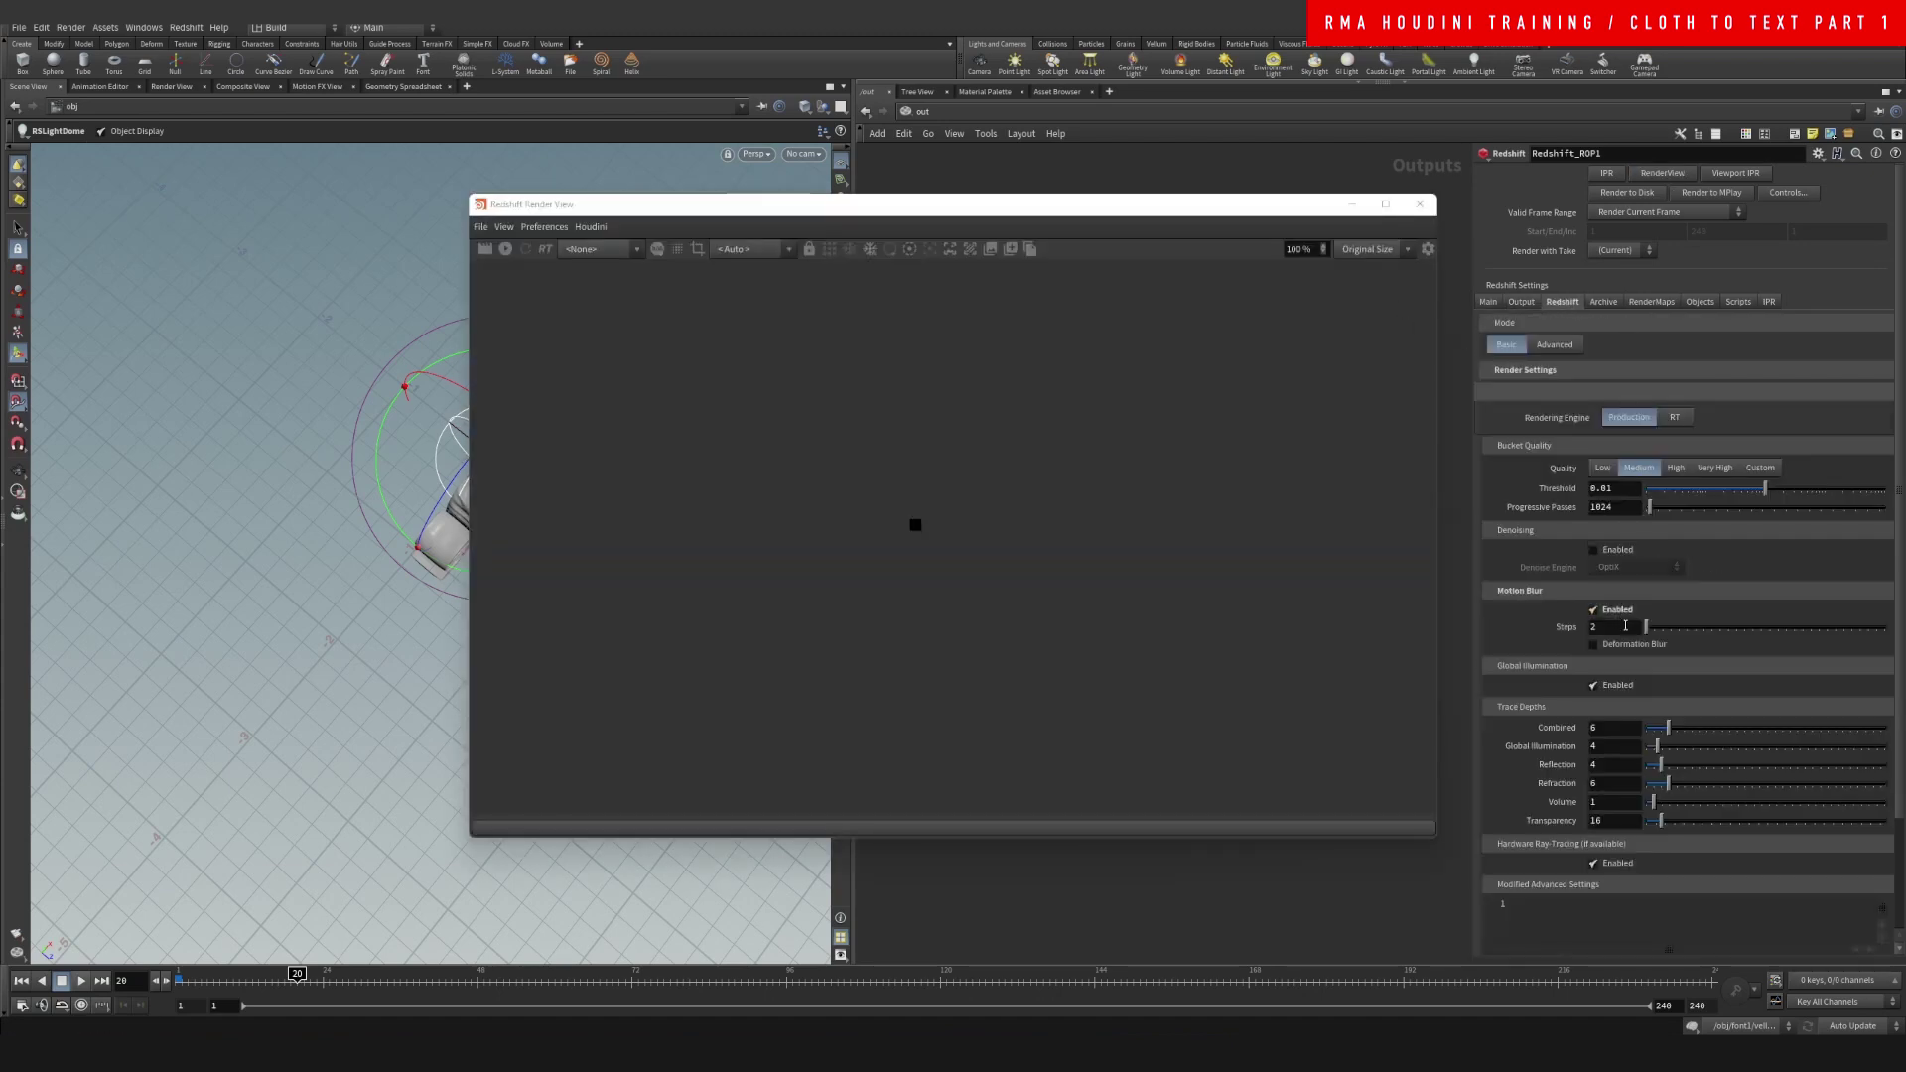
{"action": "left_click", "coordinate": [1352, 204]}
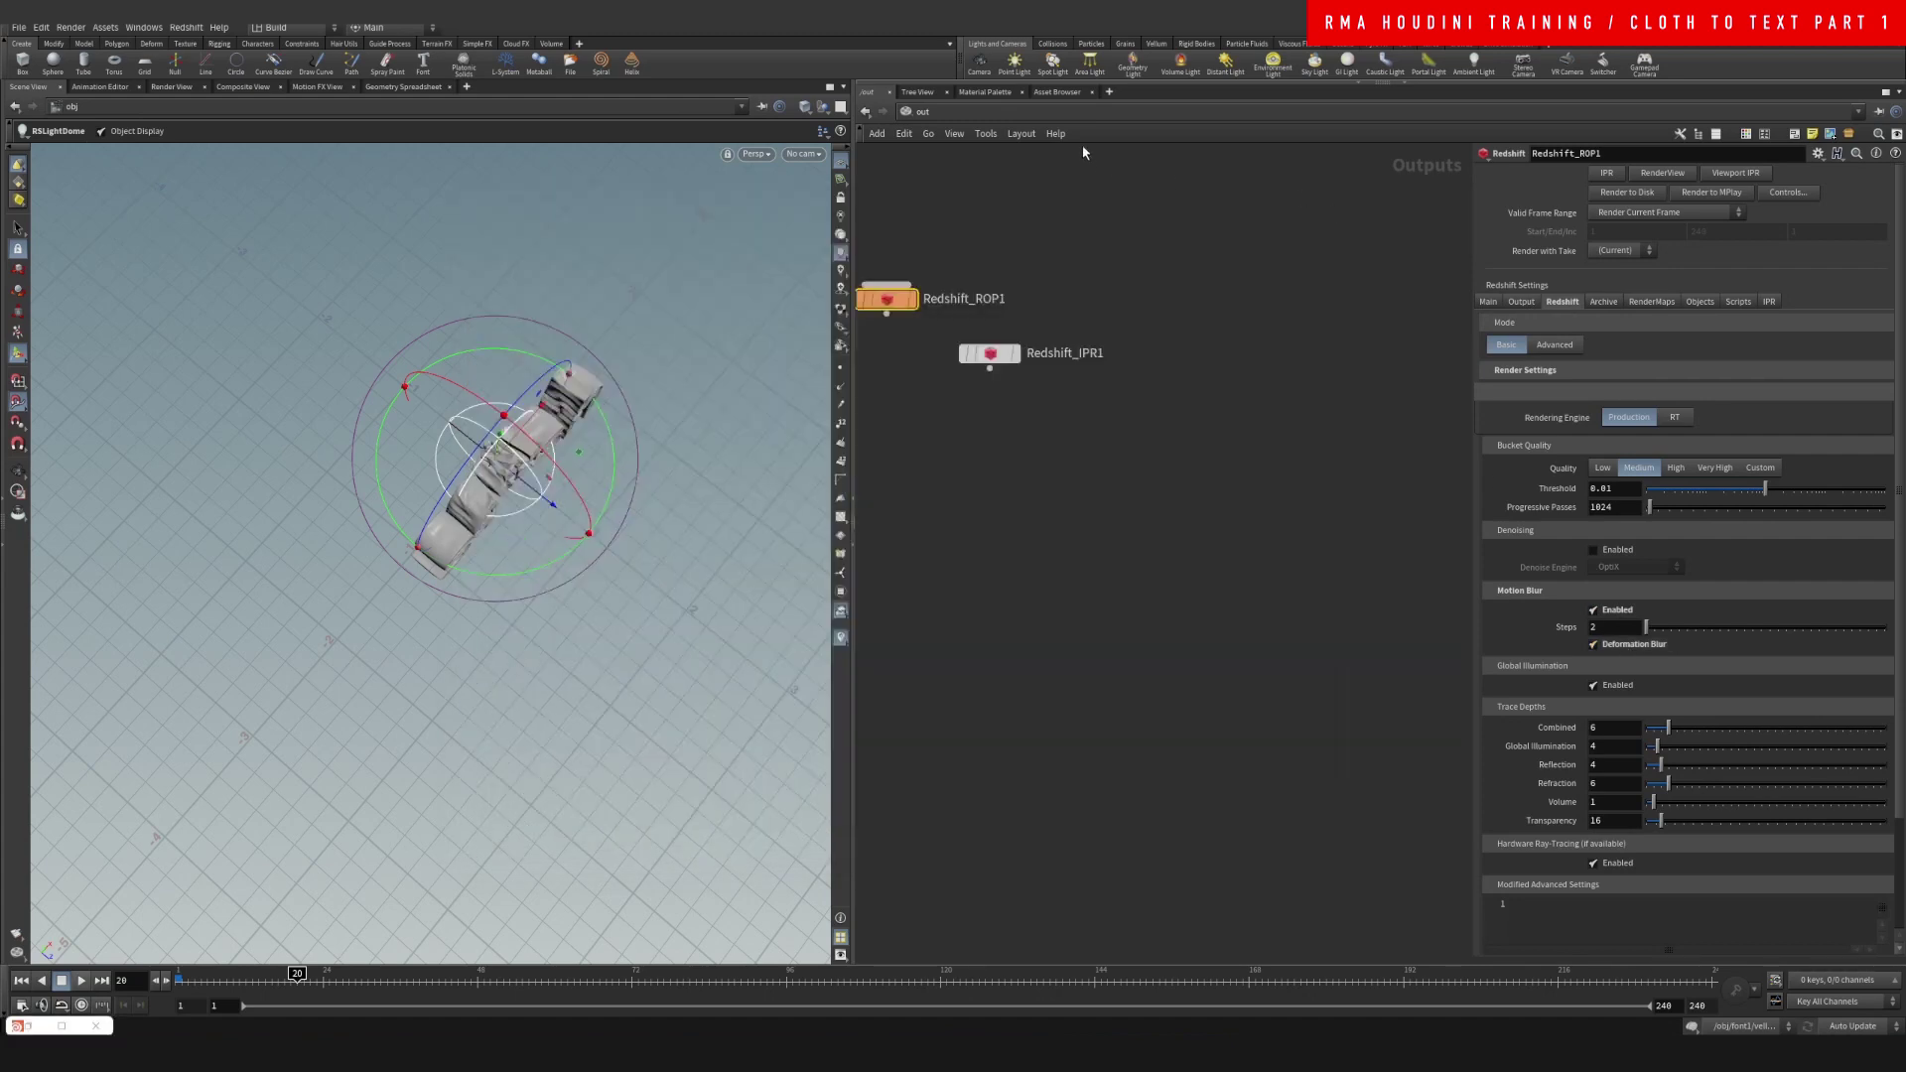
Back in /obj, set font1's Geometry Velocity Blur to Velocity Blur
{"action": "left_click", "coordinate": [1080, 114]}
{"action": "left_click", "coordinate": [1089, 185]}
{"action": "left_click", "coordinate": [1074, 392]}
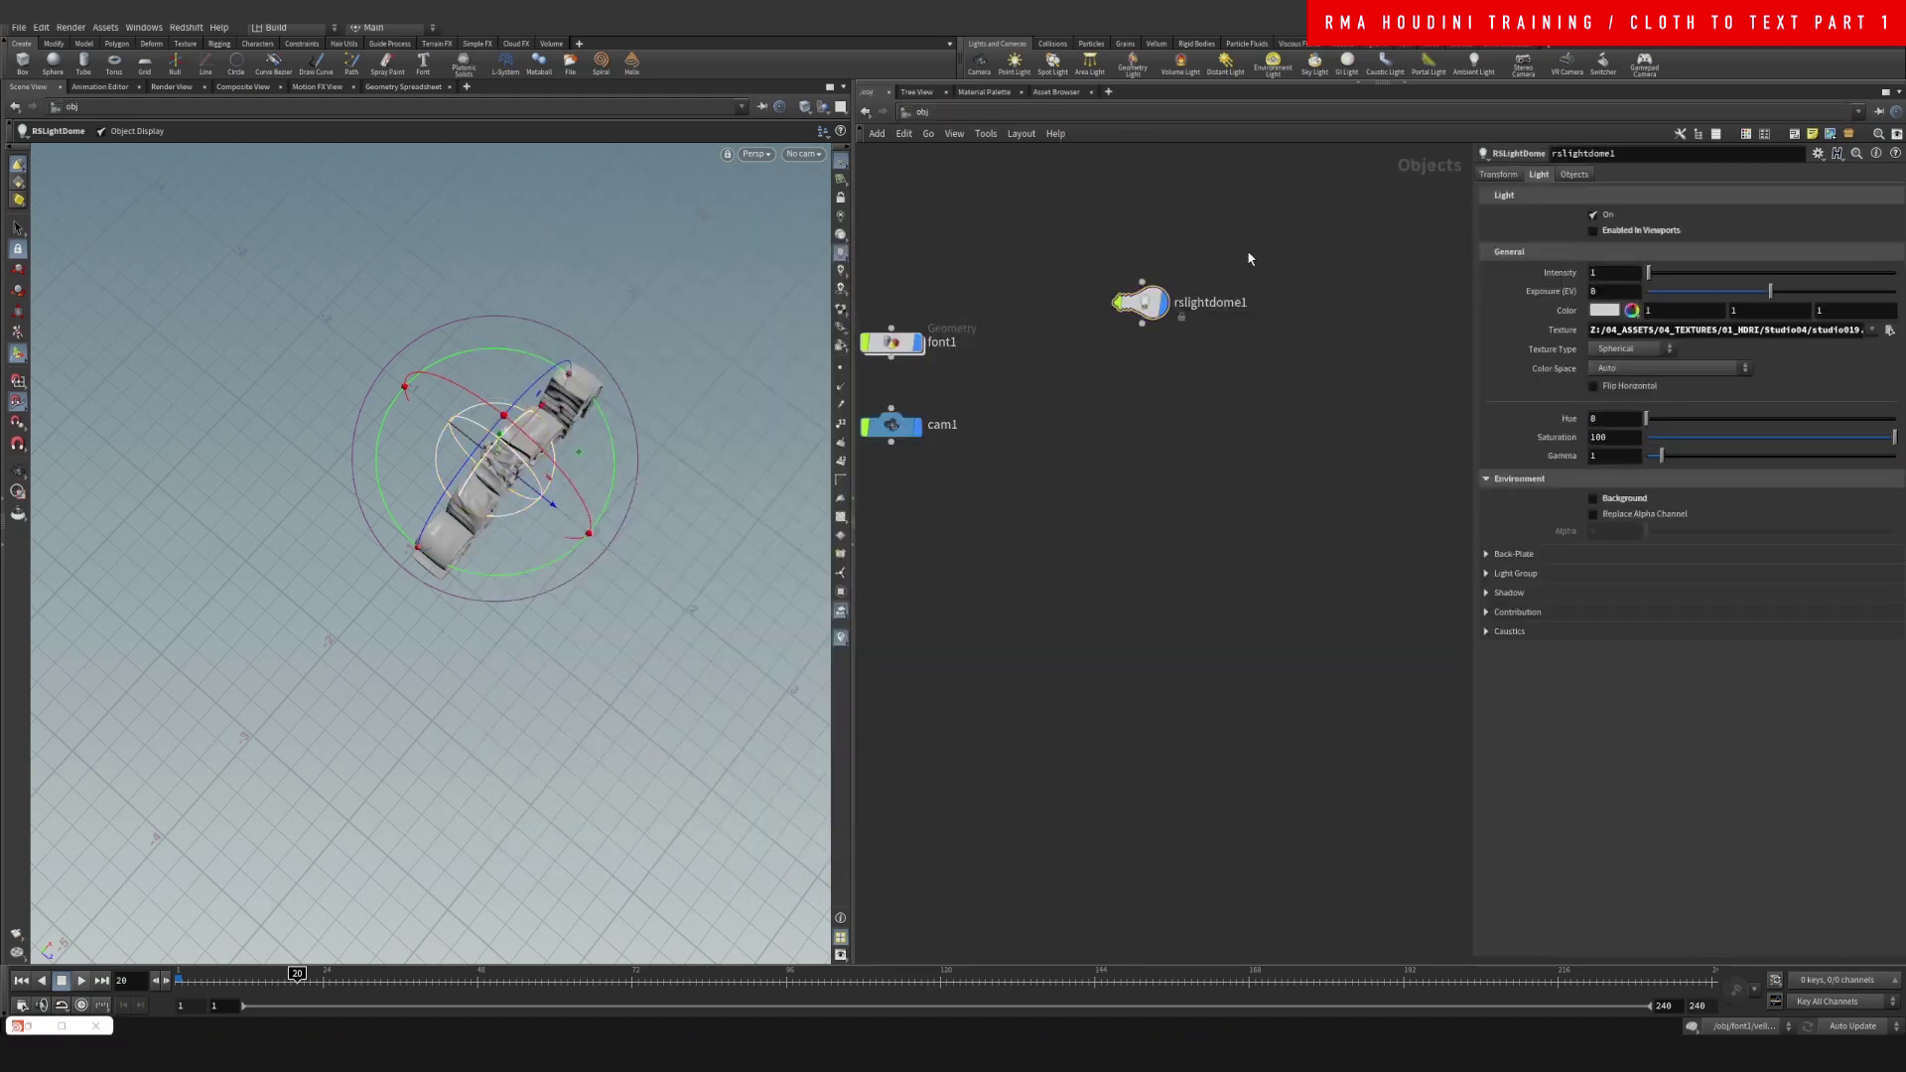
{"action": "left_click", "coordinate": [890, 342]}
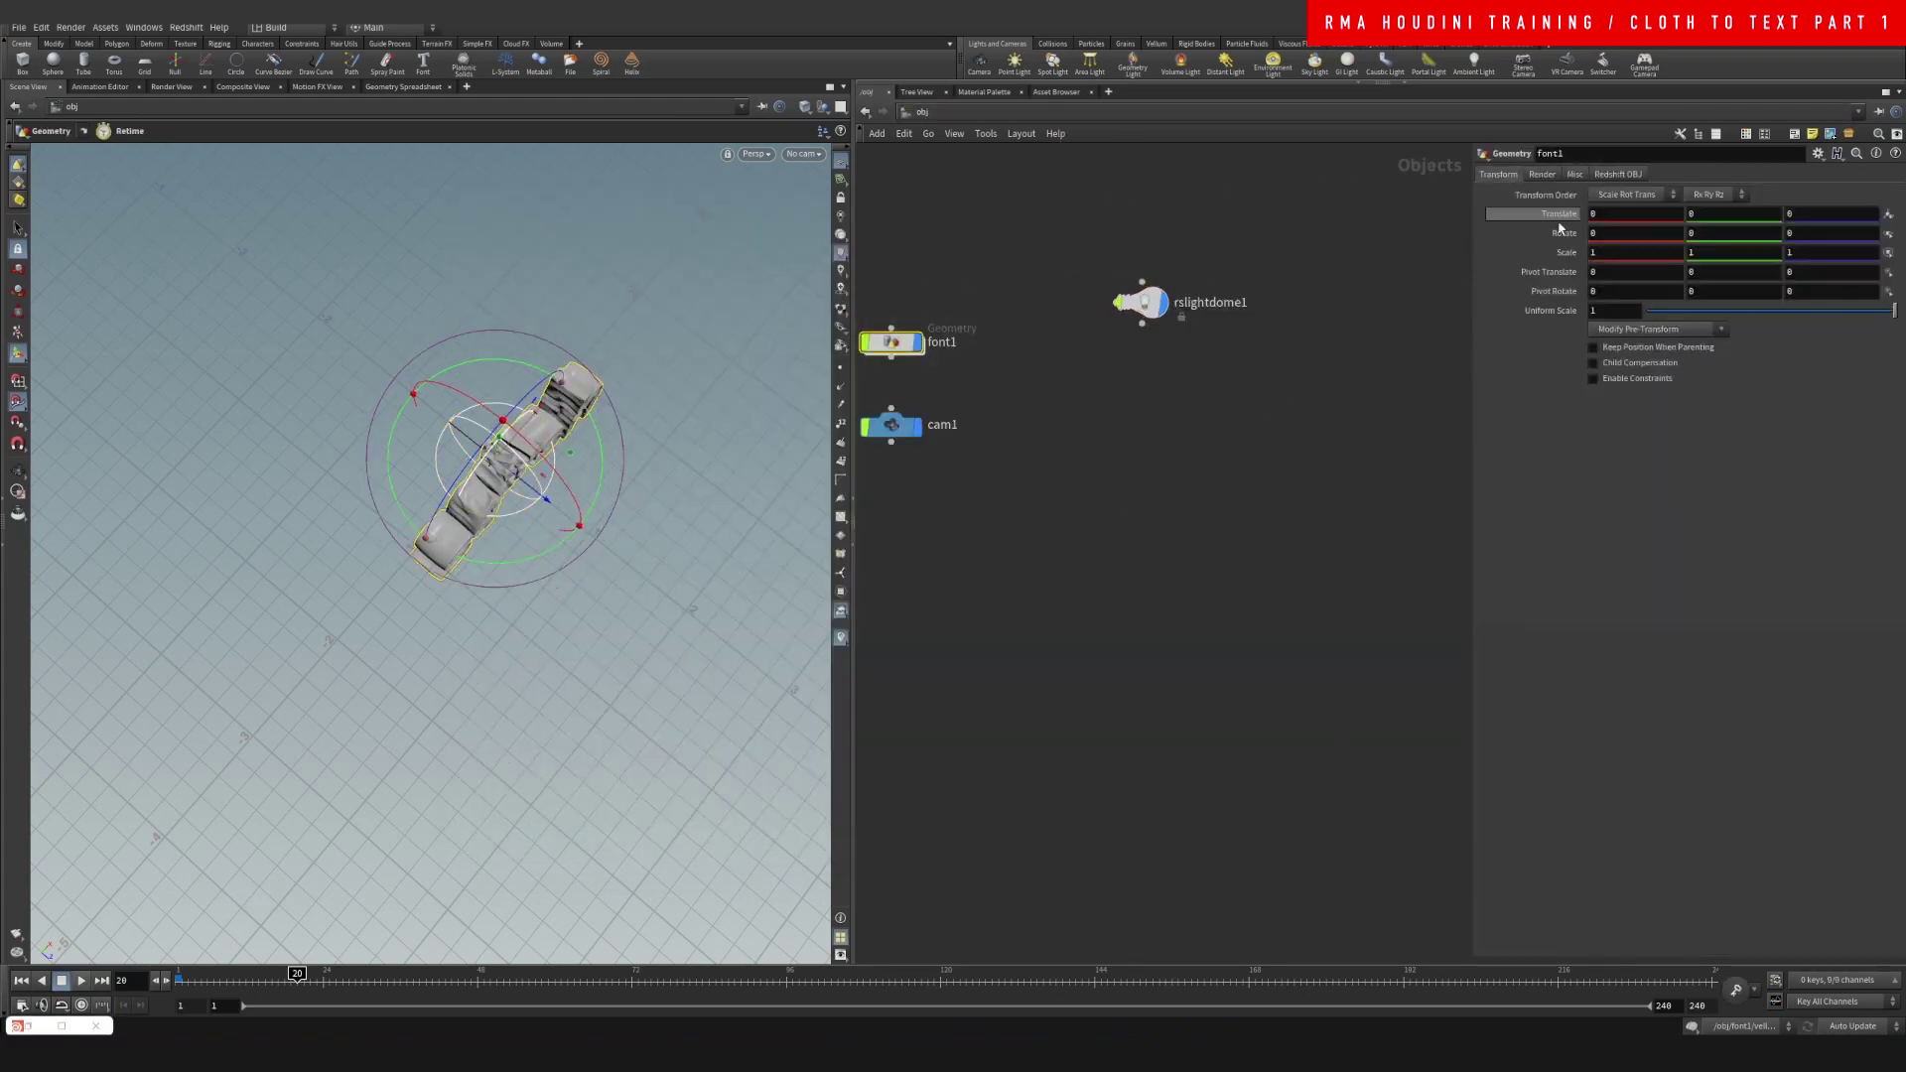
{"action": "left_click", "coordinate": [1541, 173]}
{"action": "left_click", "coordinate": [1548, 288]}
{"action": "left_click", "coordinate": [1633, 308]}
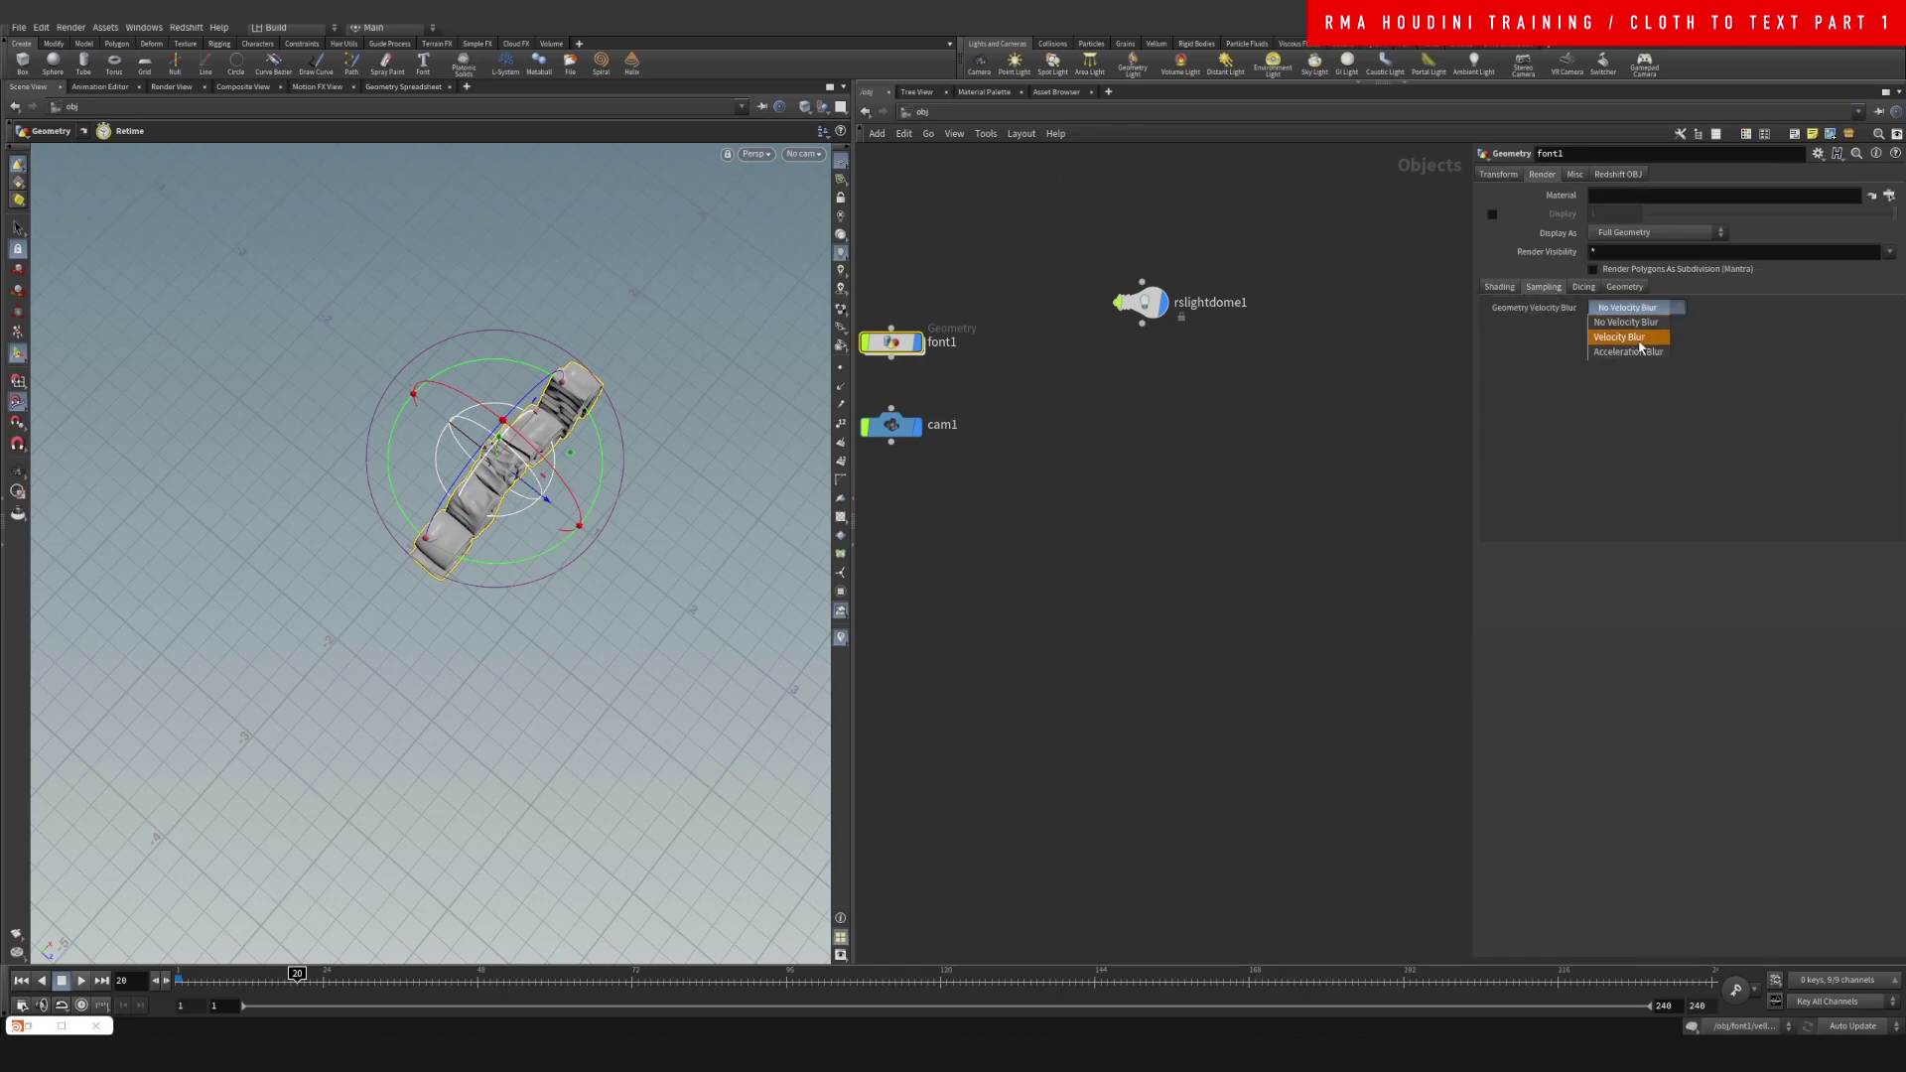
{"action": "left_click", "coordinate": [1638, 340]}
{"action": "middle_click_drag", "start_coordinate": [1100, 494], "coordinate": [1160, 517]}
{"action": "left_click", "coordinate": [923, 111]}
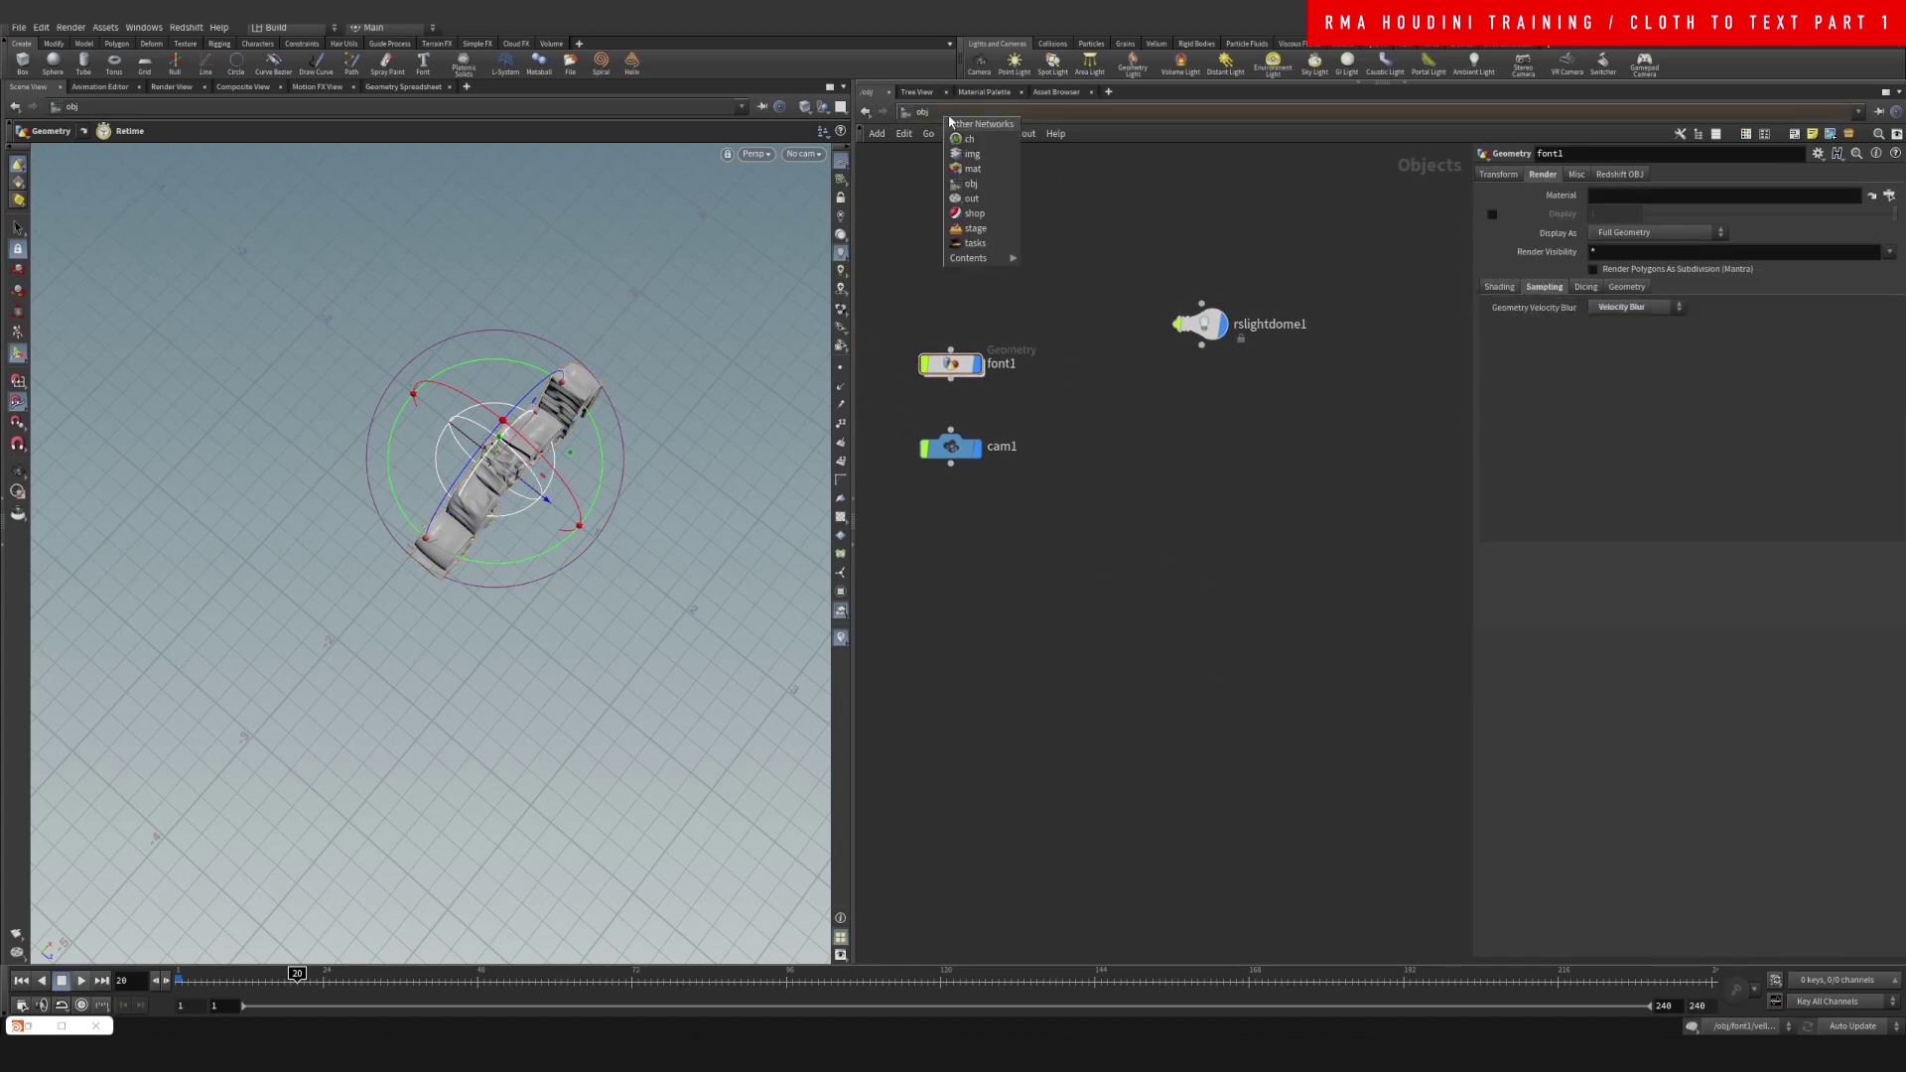
In the material network, add an RS Standard Material node, StandardMaterial1
{"action": "left_click", "coordinate": [968, 174]}
{"action": "key", "text": "Tab"}
{"action": "type", "text": "rs mat"}
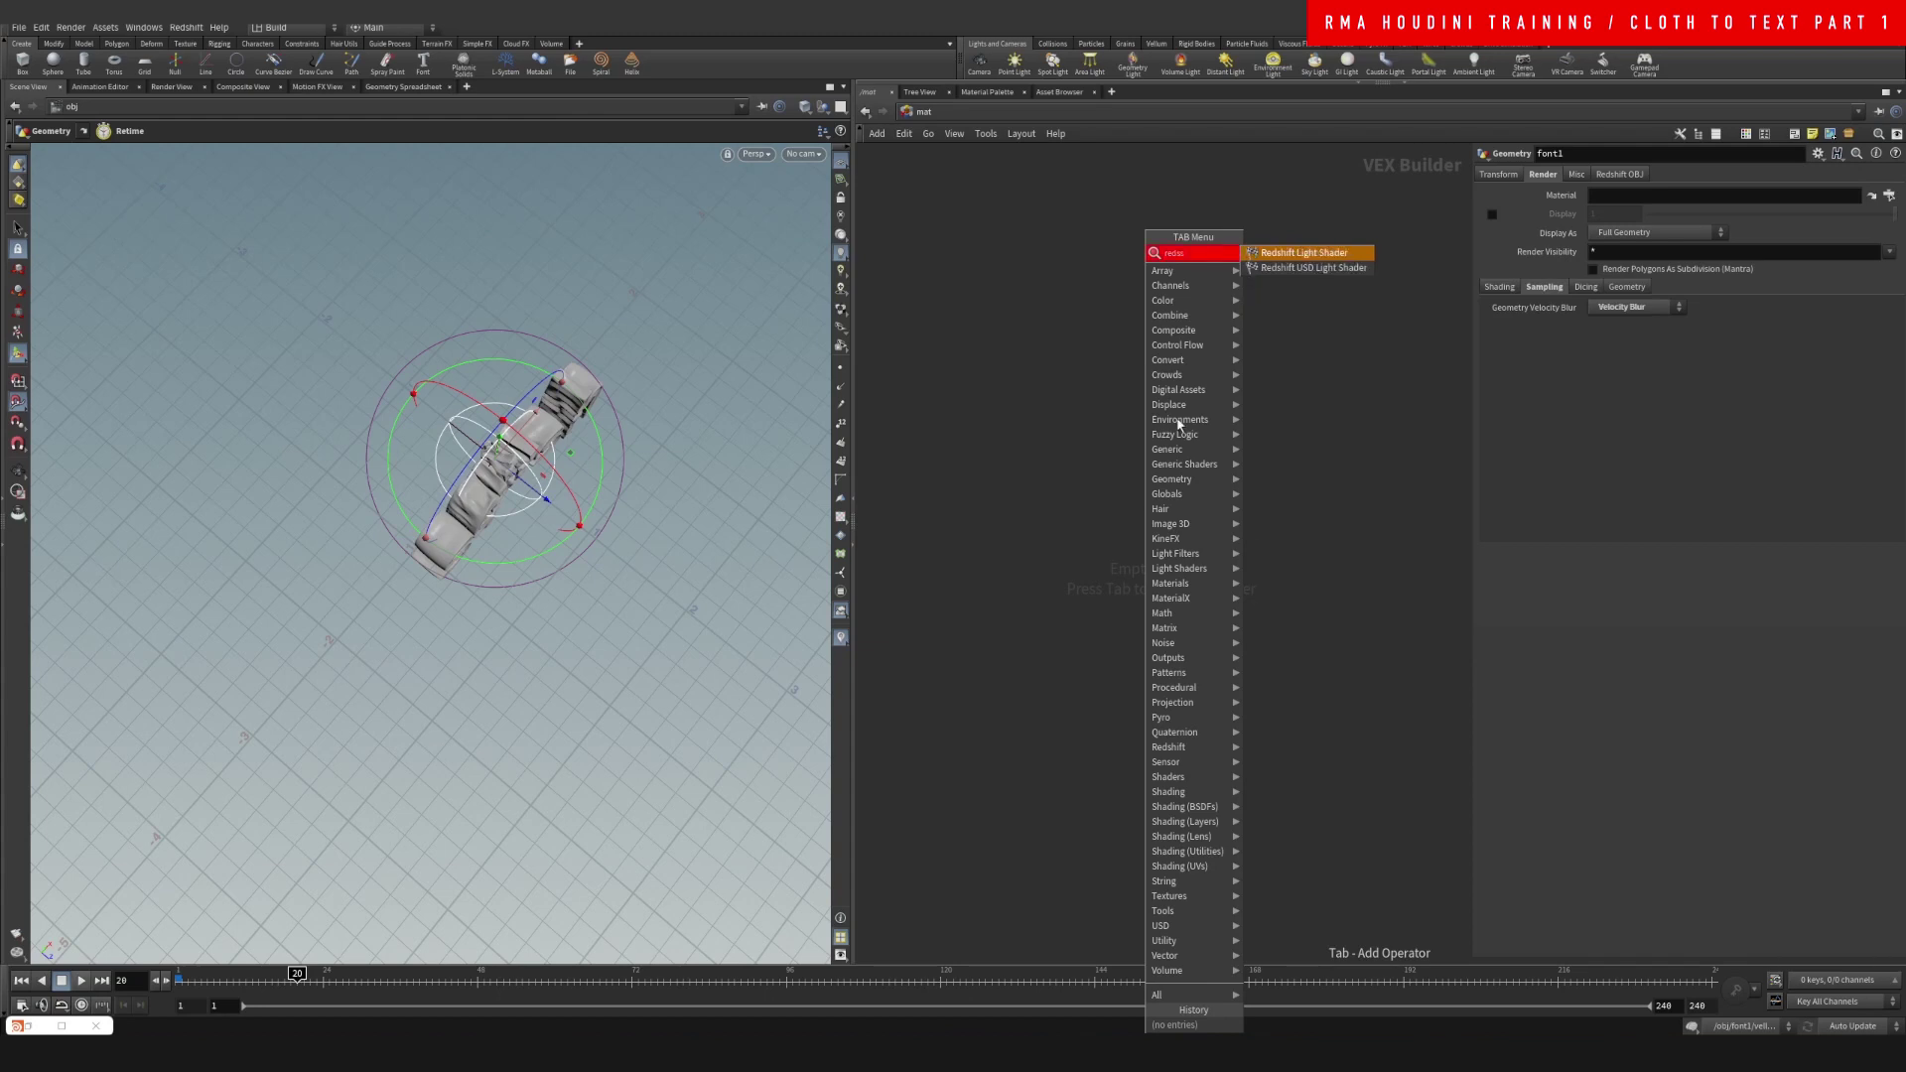
{"action": "left_click", "coordinate": [1272, 253]}
{"action": "key", "text": "Tab"}
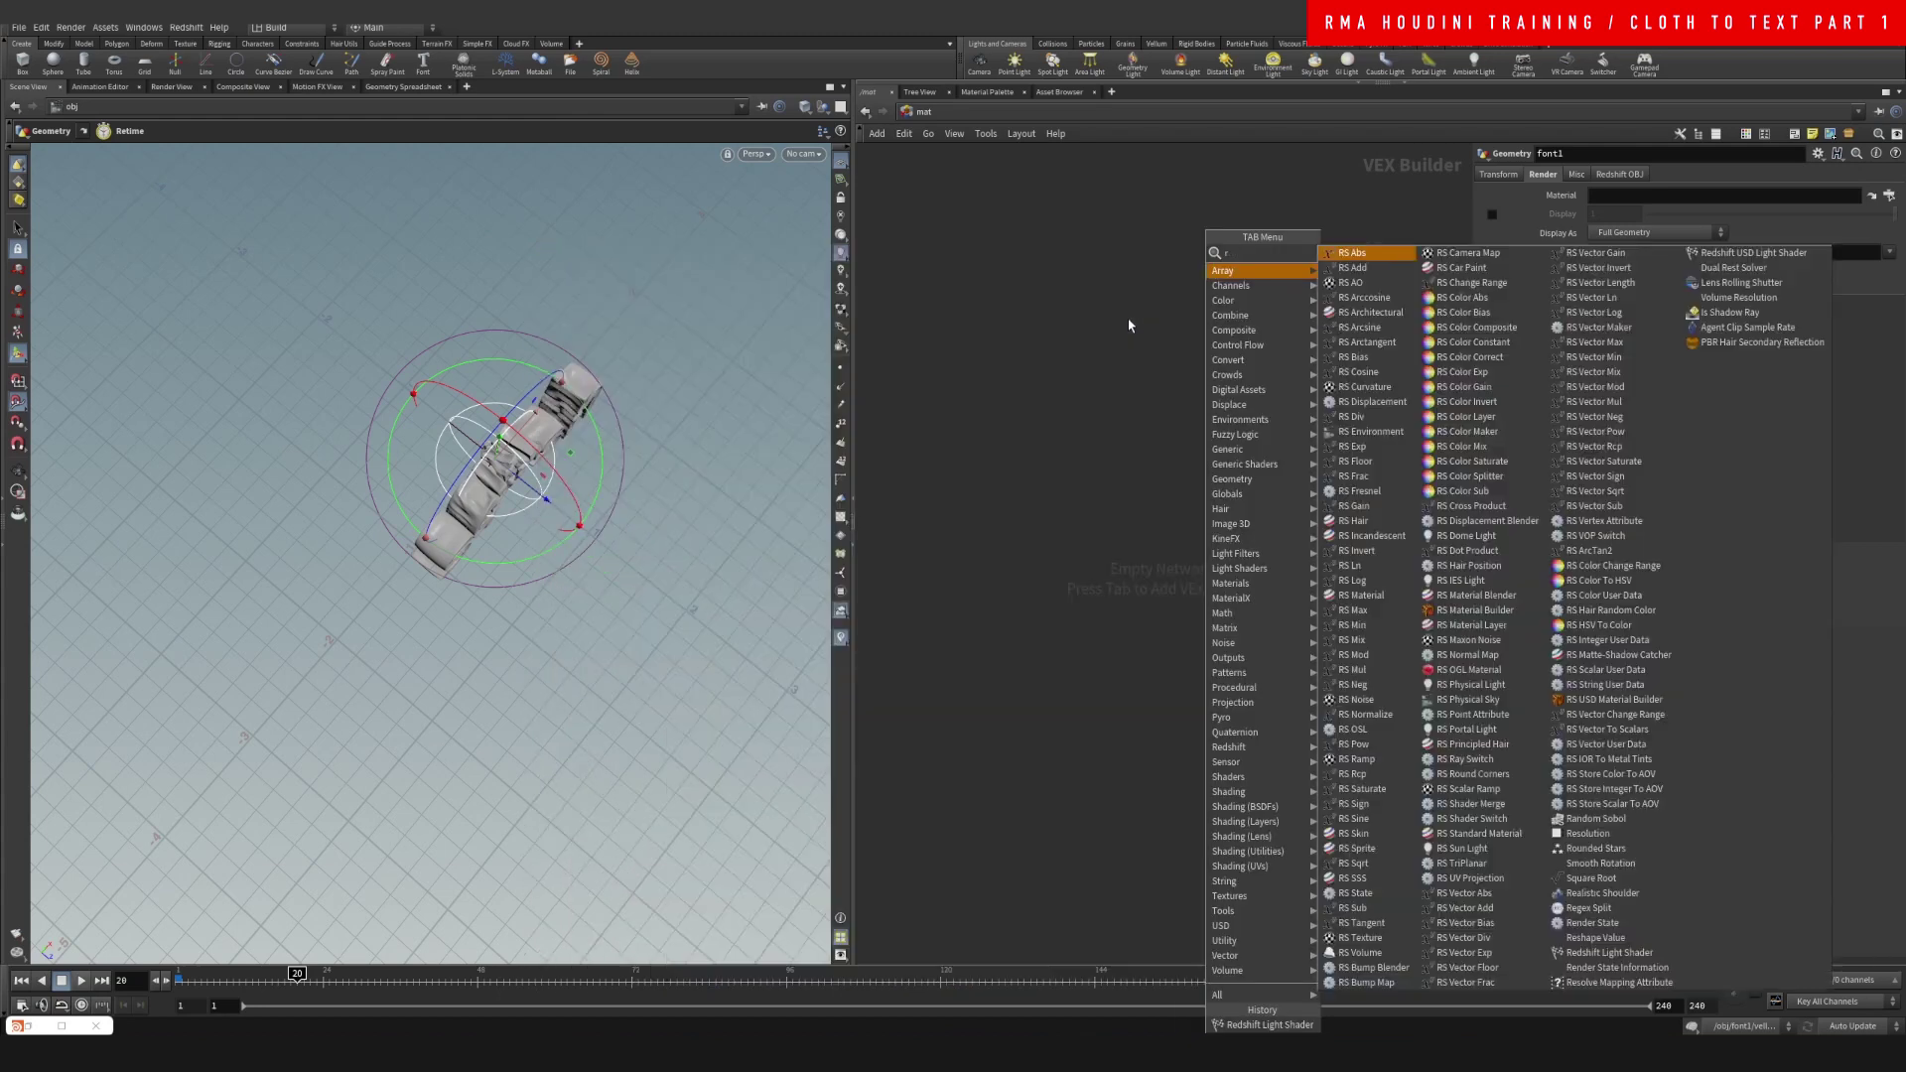
{"action": "key", "text": "Escape"}
{"action": "key", "text": "Tab"}
{"action": "key", "text": "Escape"}
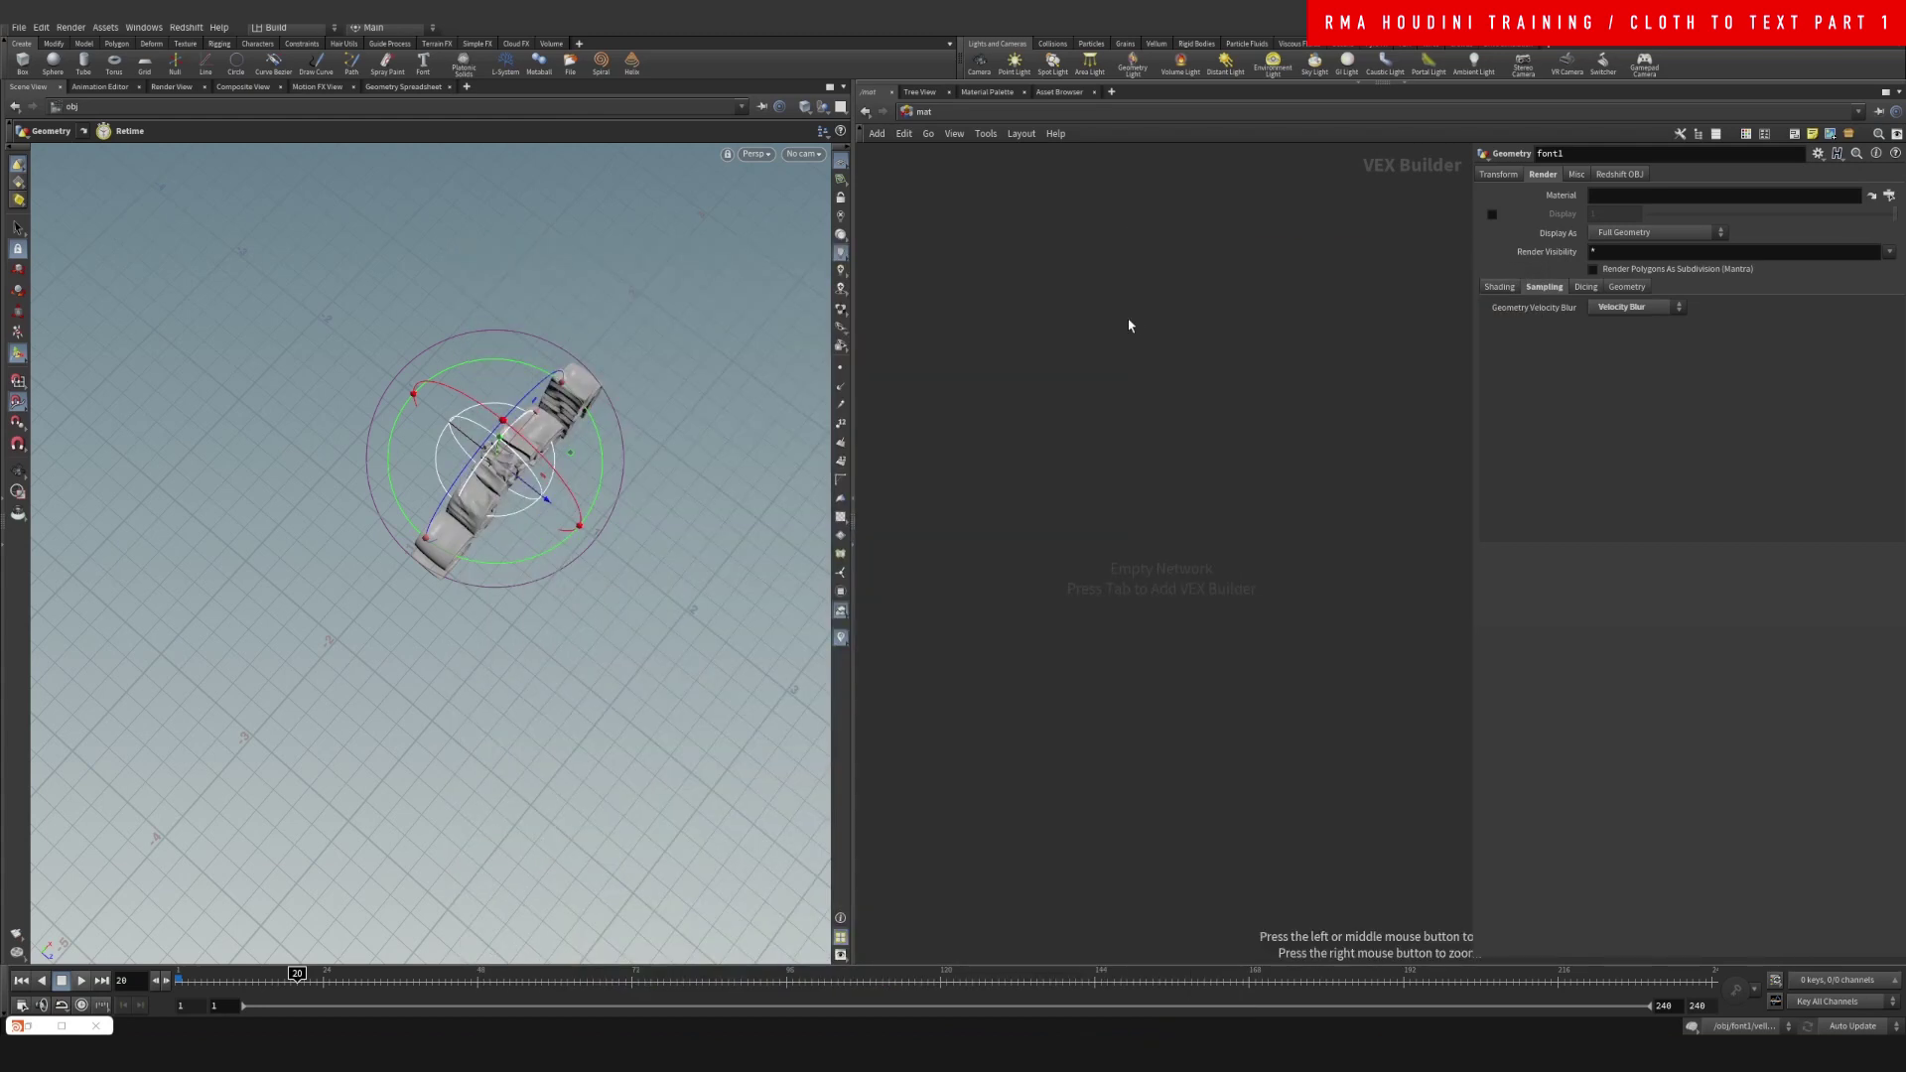
{"action": "key", "text": "Tab"}
{"action": "key", "text": "Escape"}
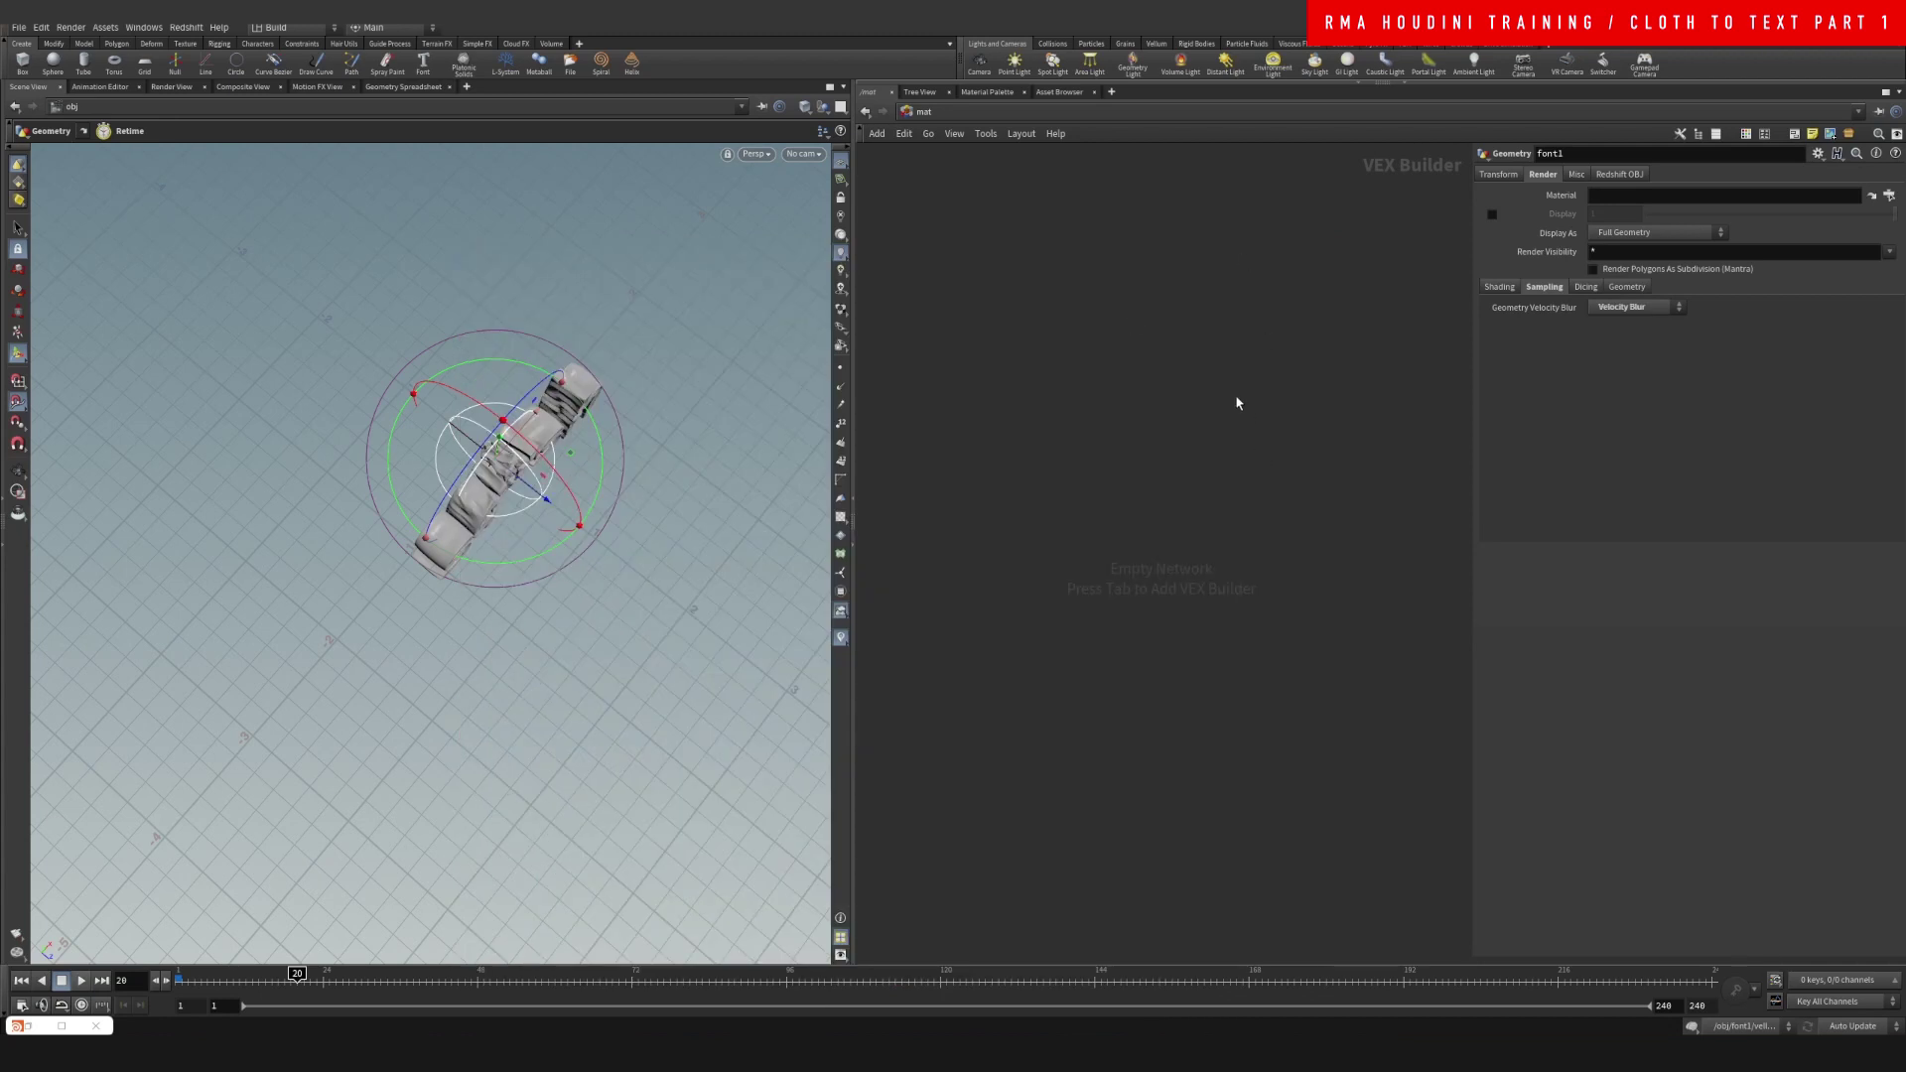
{"action": "key", "text": "Tab"}
{"action": "type", "text": "rsm"}
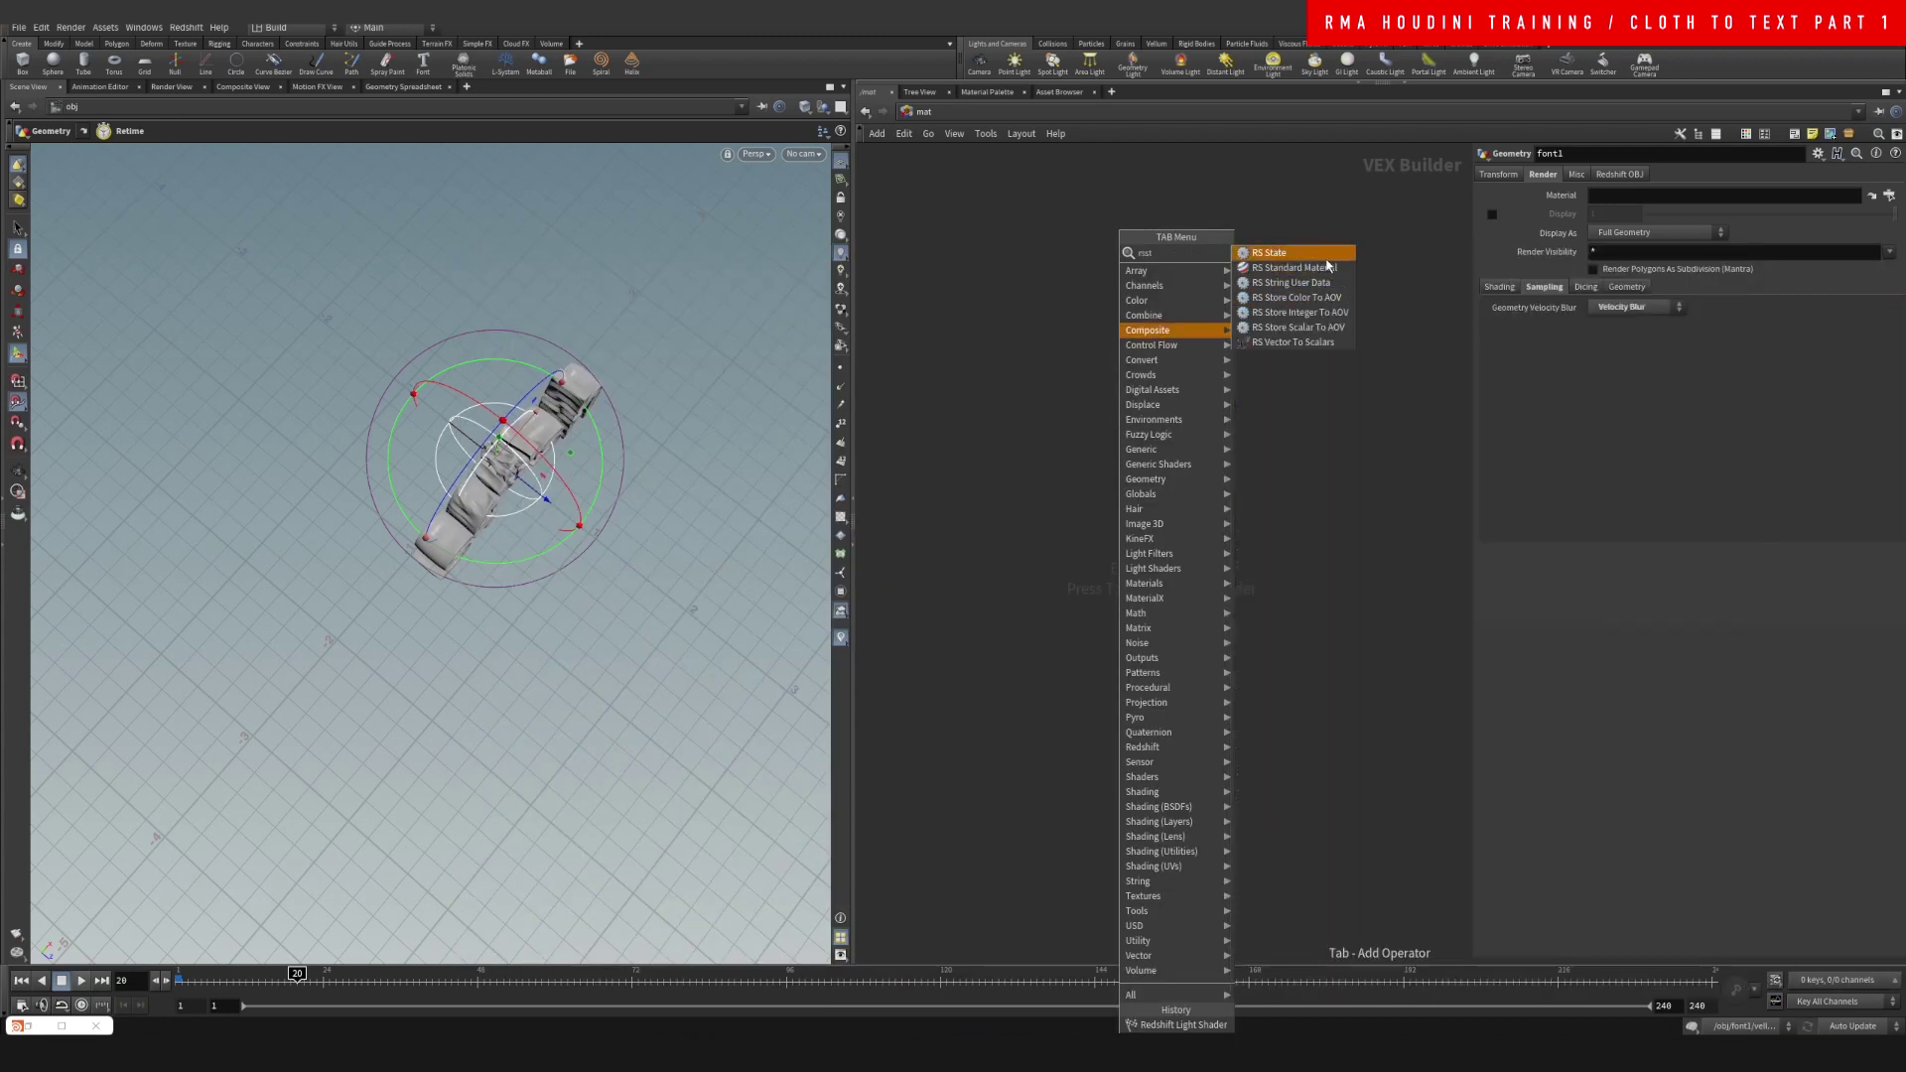
{"action": "left_click", "coordinate": [1326, 257]}
{"action": "left_click", "coordinate": [1093, 463]}
Add a Redshift Material and wire StandardMaterial1's outColor into its Surface input
{"action": "key", "text": "Tab"}
{"action": "type", "text": "redm"}
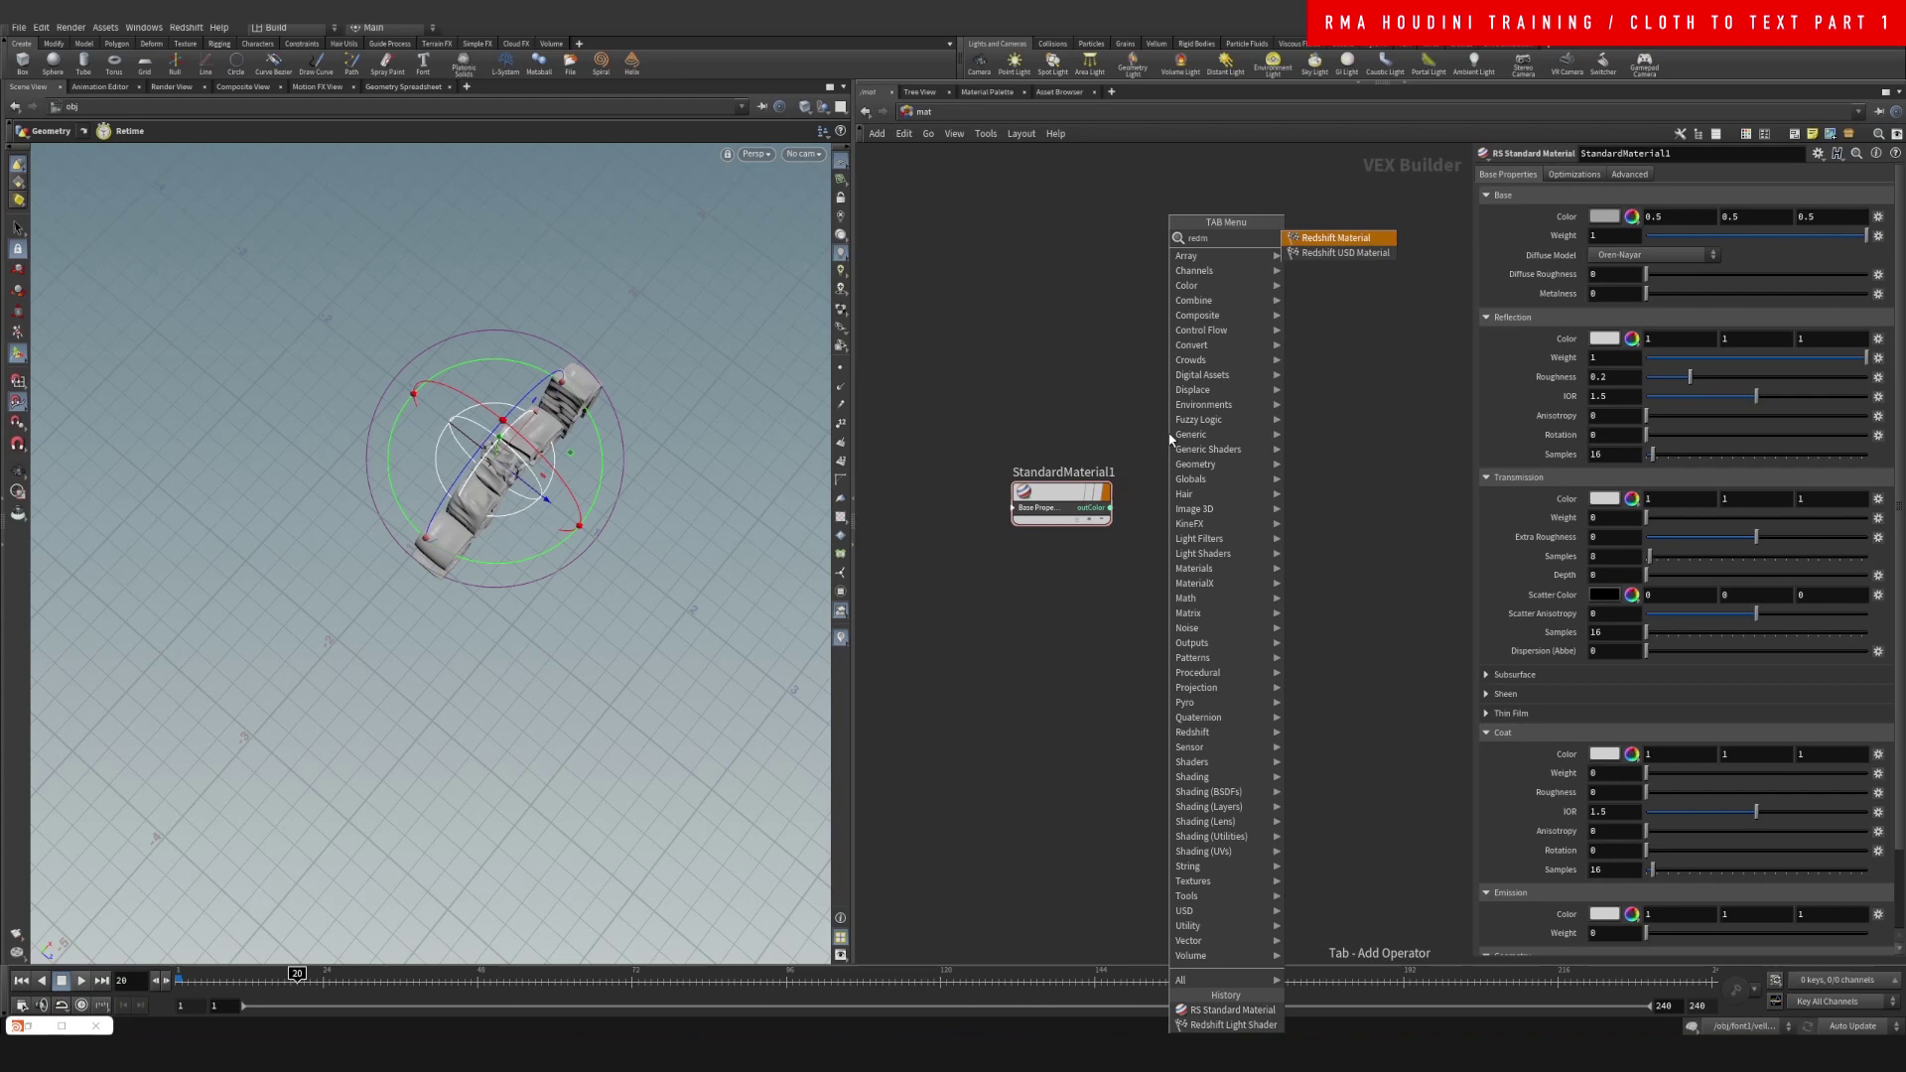
{"action": "key", "text": "Return"}
{"action": "key", "text": "Return"}
{"action": "left_click_drag", "start_coordinate": [1178, 428], "coordinate": [1248, 427]}
{"action": "scroll", "coordinate": [1148, 531], "scroll_direction": "up", "scroll_amount": 3}
{"action": "left_click_drag", "start_coordinate": [1097, 496], "coordinate": [1206, 404]}
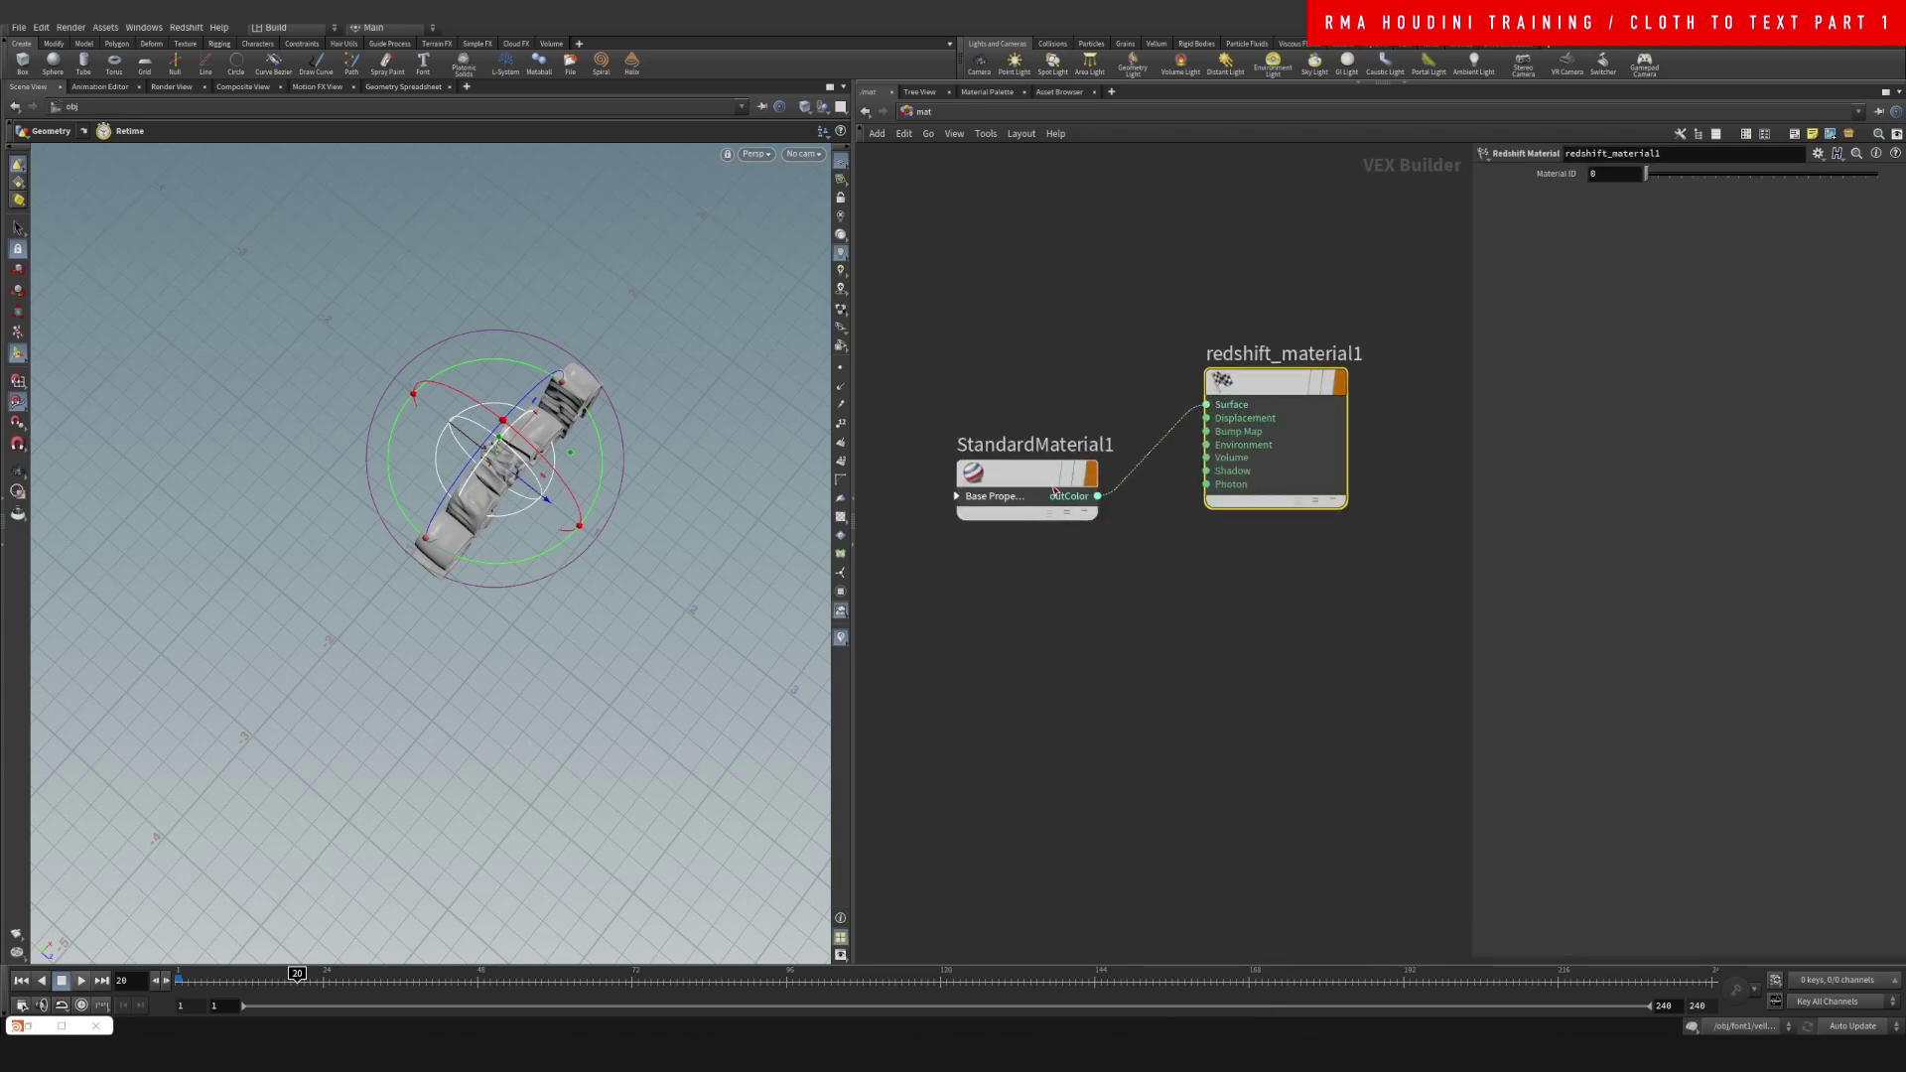
{"action": "left_click_drag", "start_coordinate": [1047, 469], "coordinate": [1076, 379]}
{"action": "left_click", "coordinate": [1076, 379]}
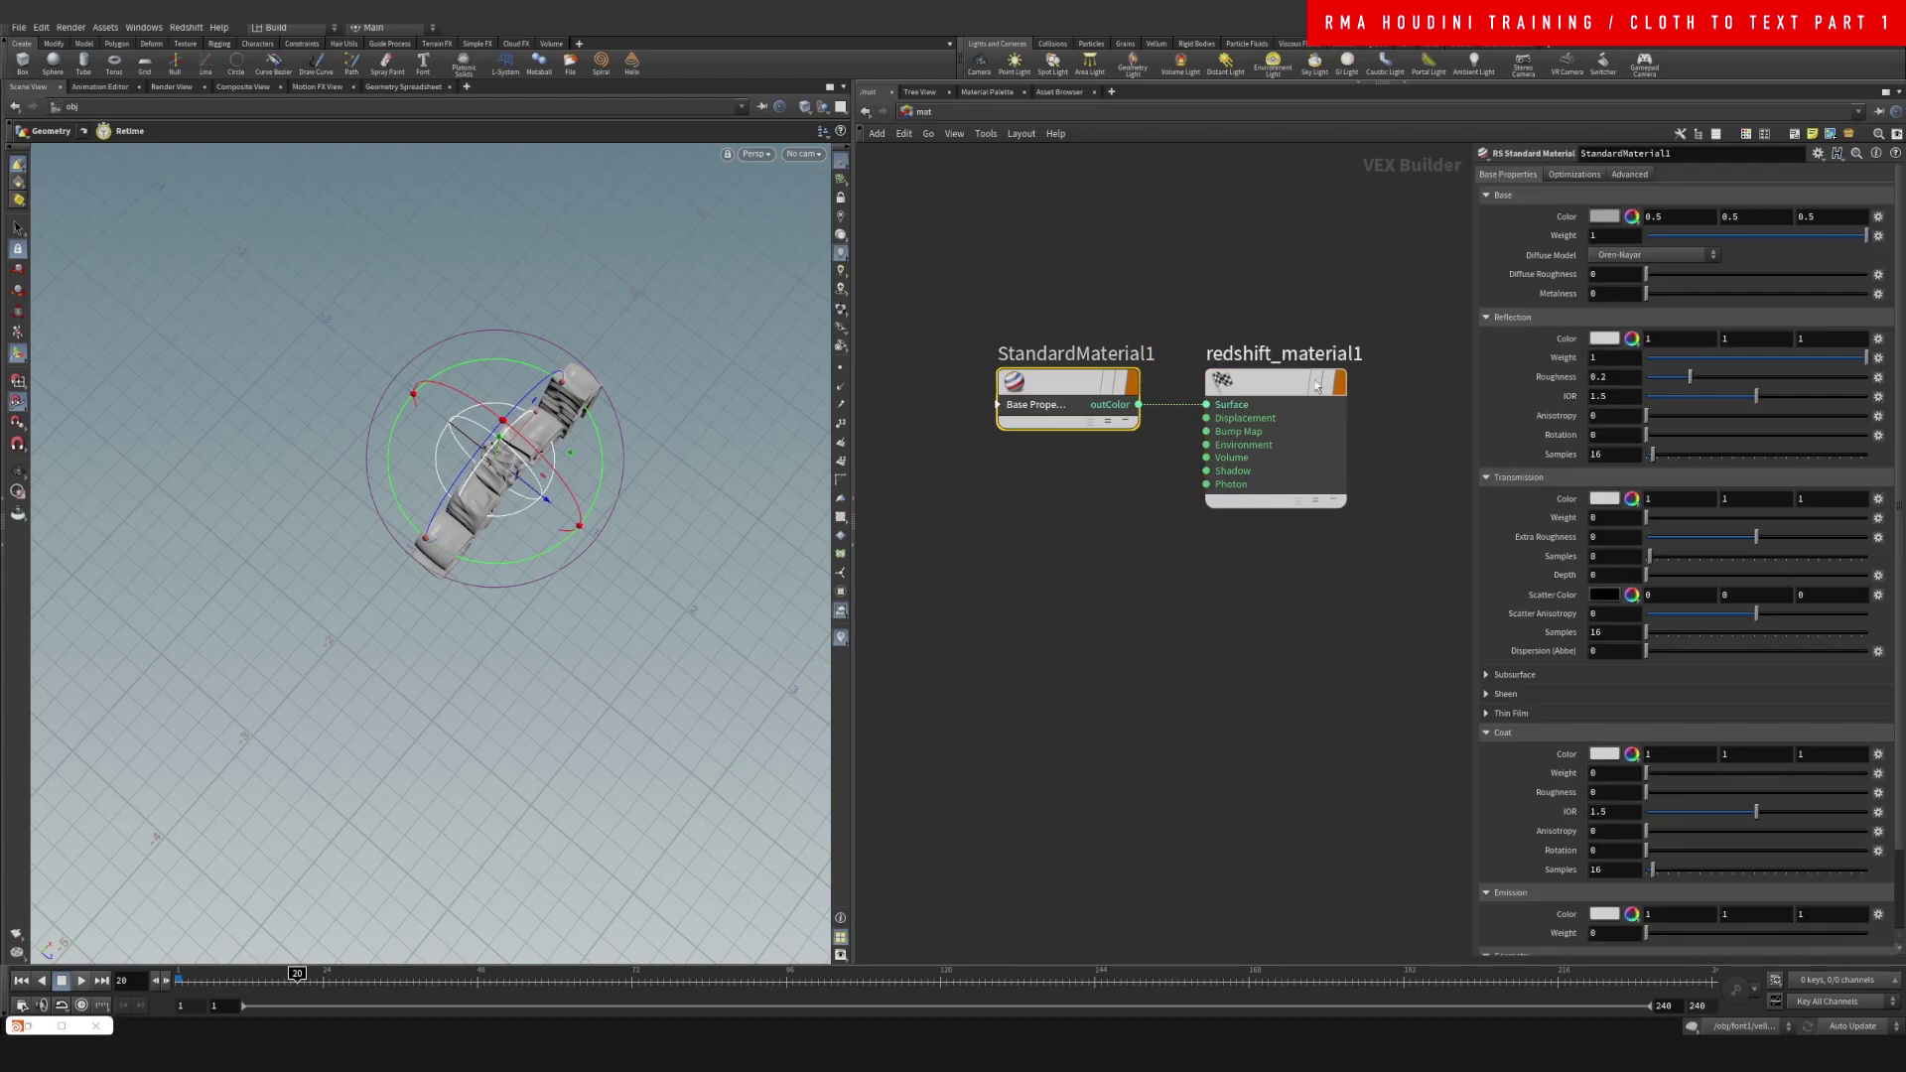
Rename the Redshift Material to 'plastic' and return to the object network
{"action": "left_click", "coordinate": [1274, 385]}
{"action": "double_click", "coordinate": [1281, 354]}
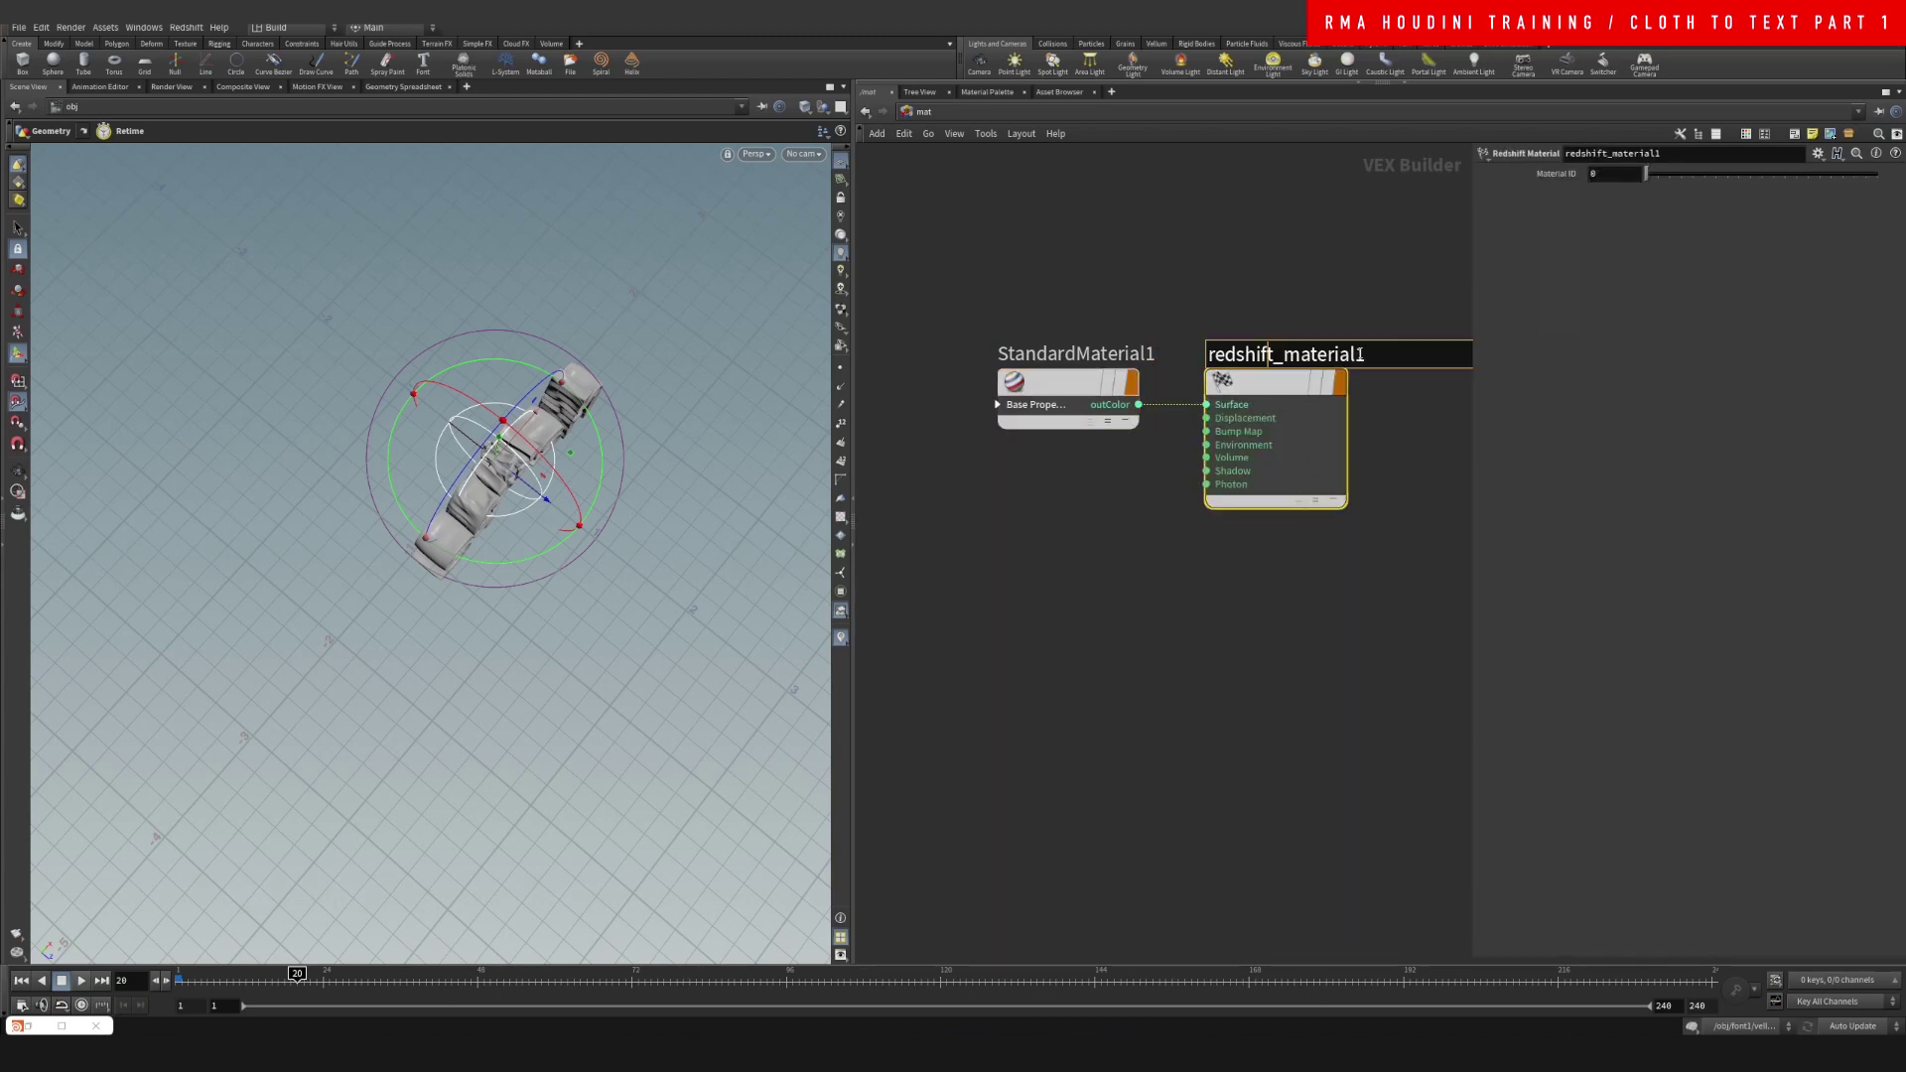
{"action": "type", "text": "plastic"}
{"action": "key", "text": "Return"}
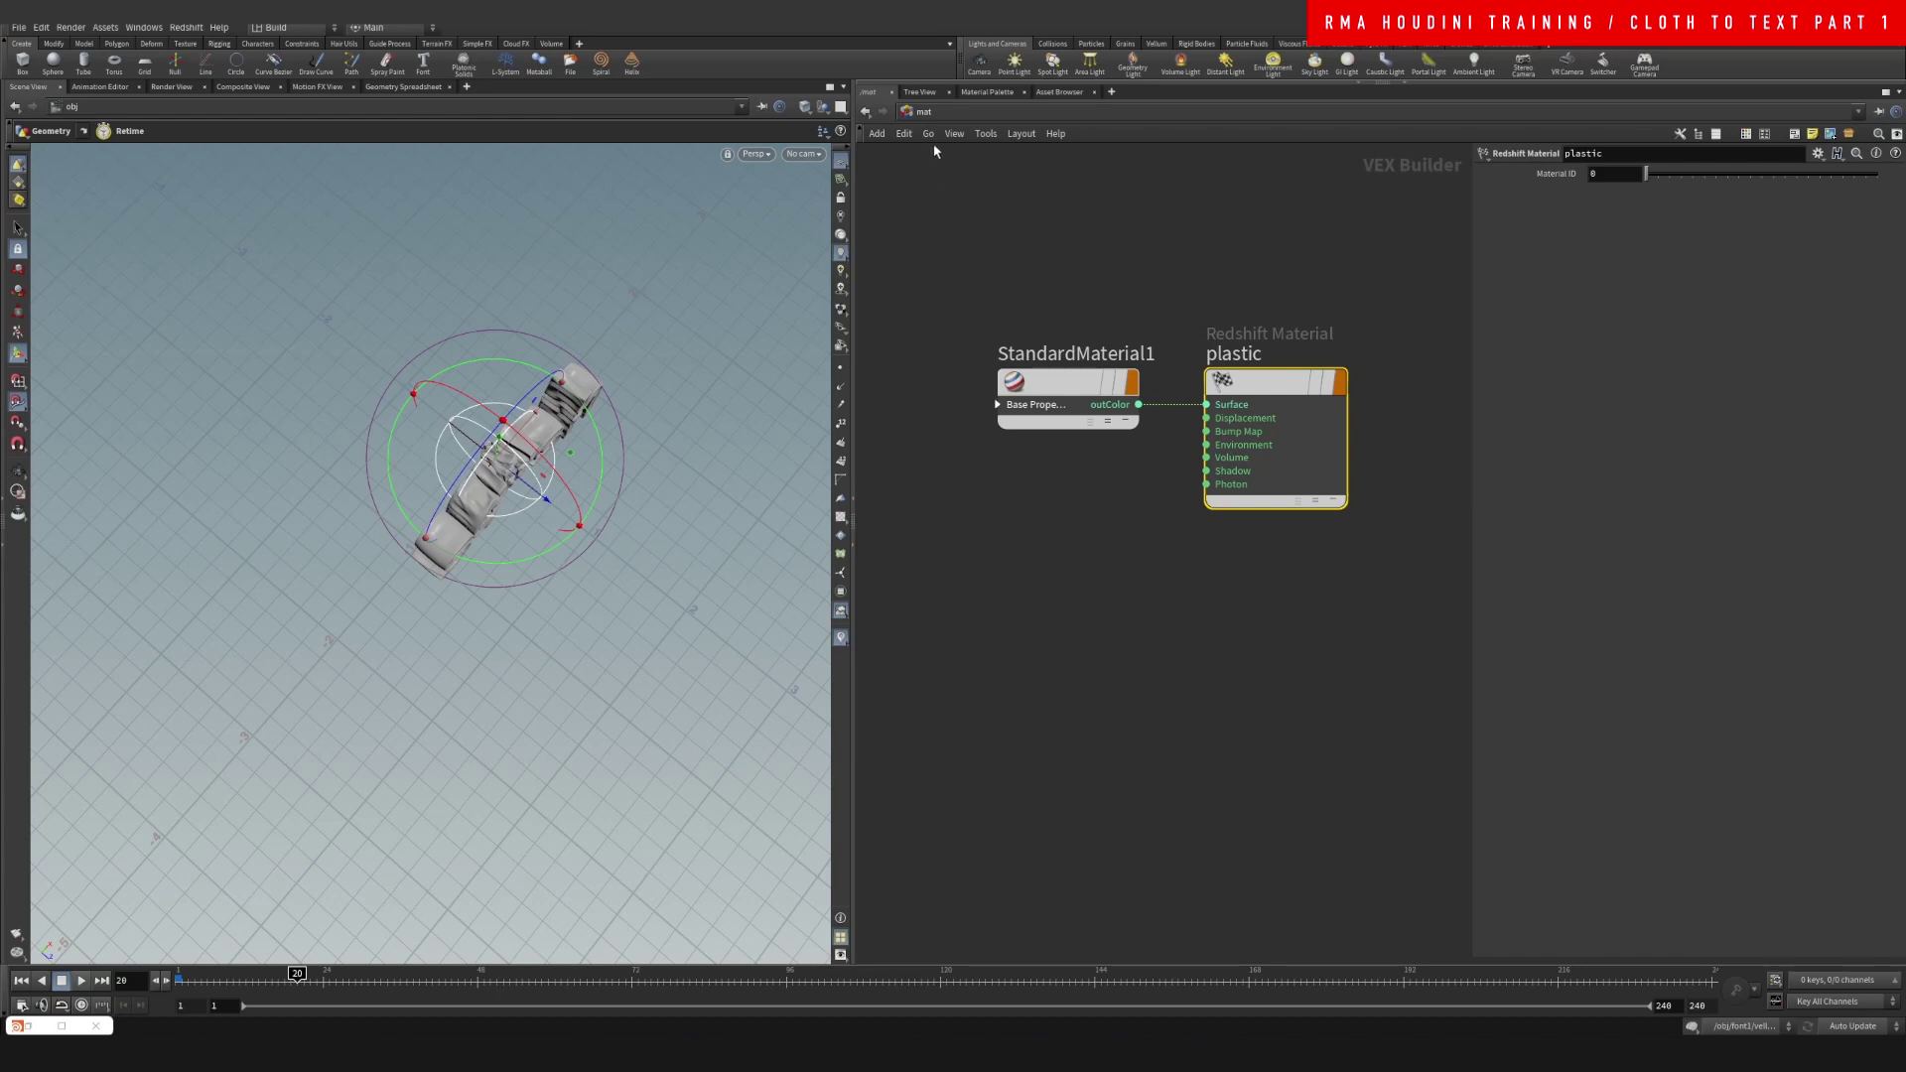
{"action": "left_click", "coordinate": [922, 111]}
{"action": "left_click", "coordinate": [988, 170]}
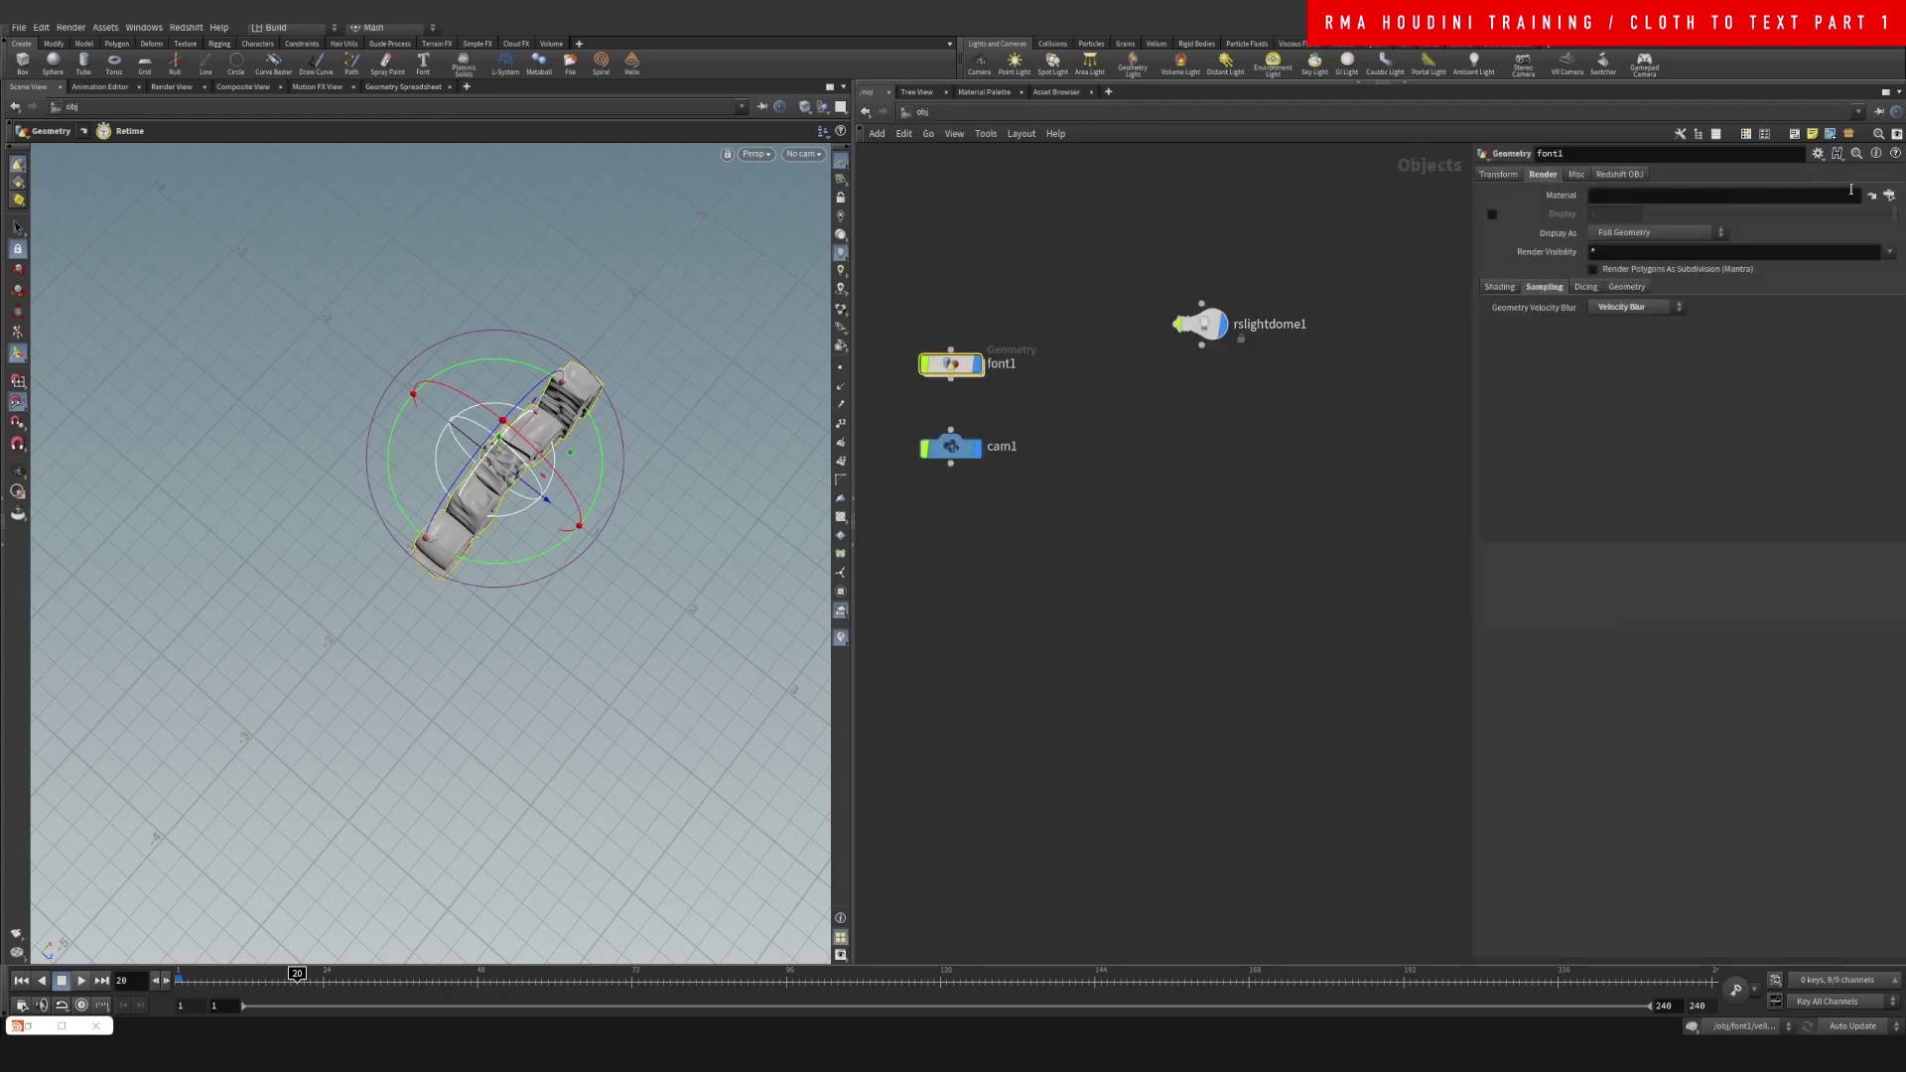
Assign /mat/plastic as font1's material
{"action": "left_click", "coordinate": [1889, 195]}
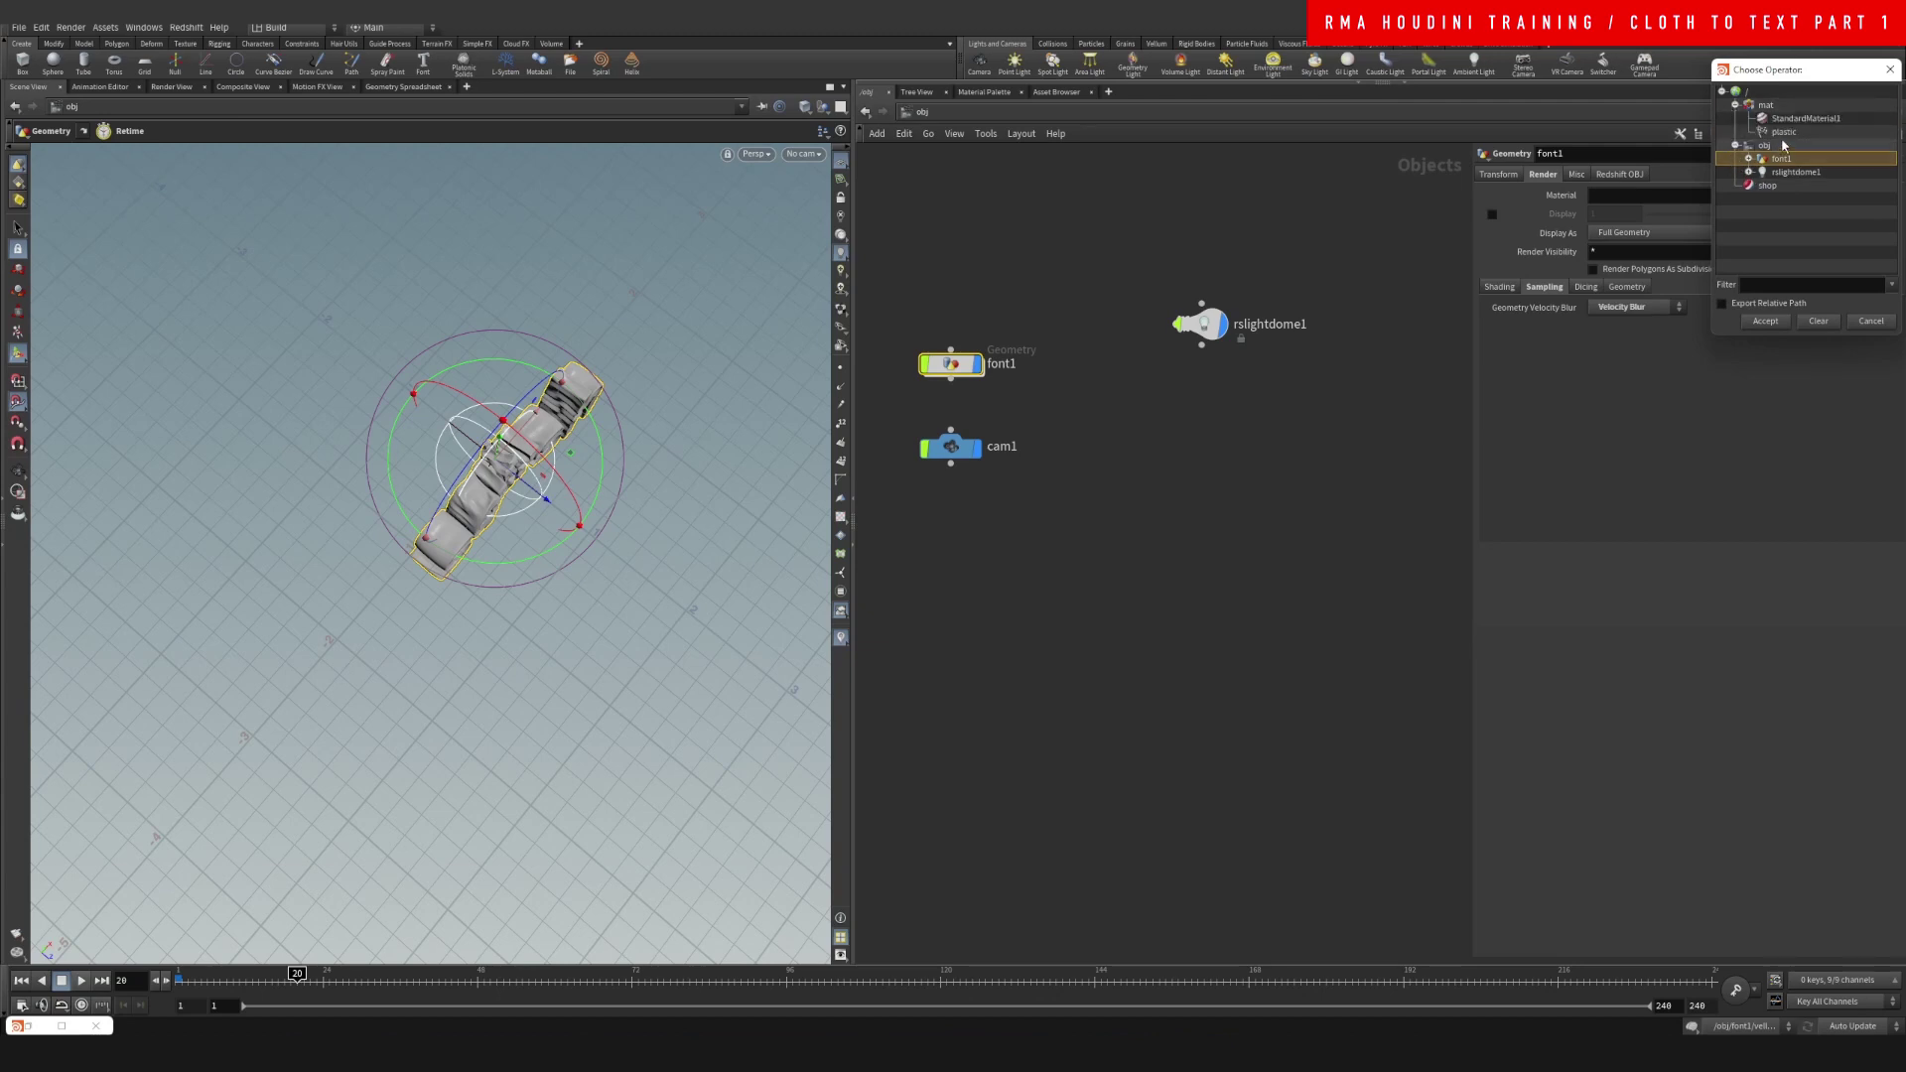
{"action": "left_click", "coordinate": [1783, 132]}
{"action": "left_click", "coordinate": [1765, 321]}
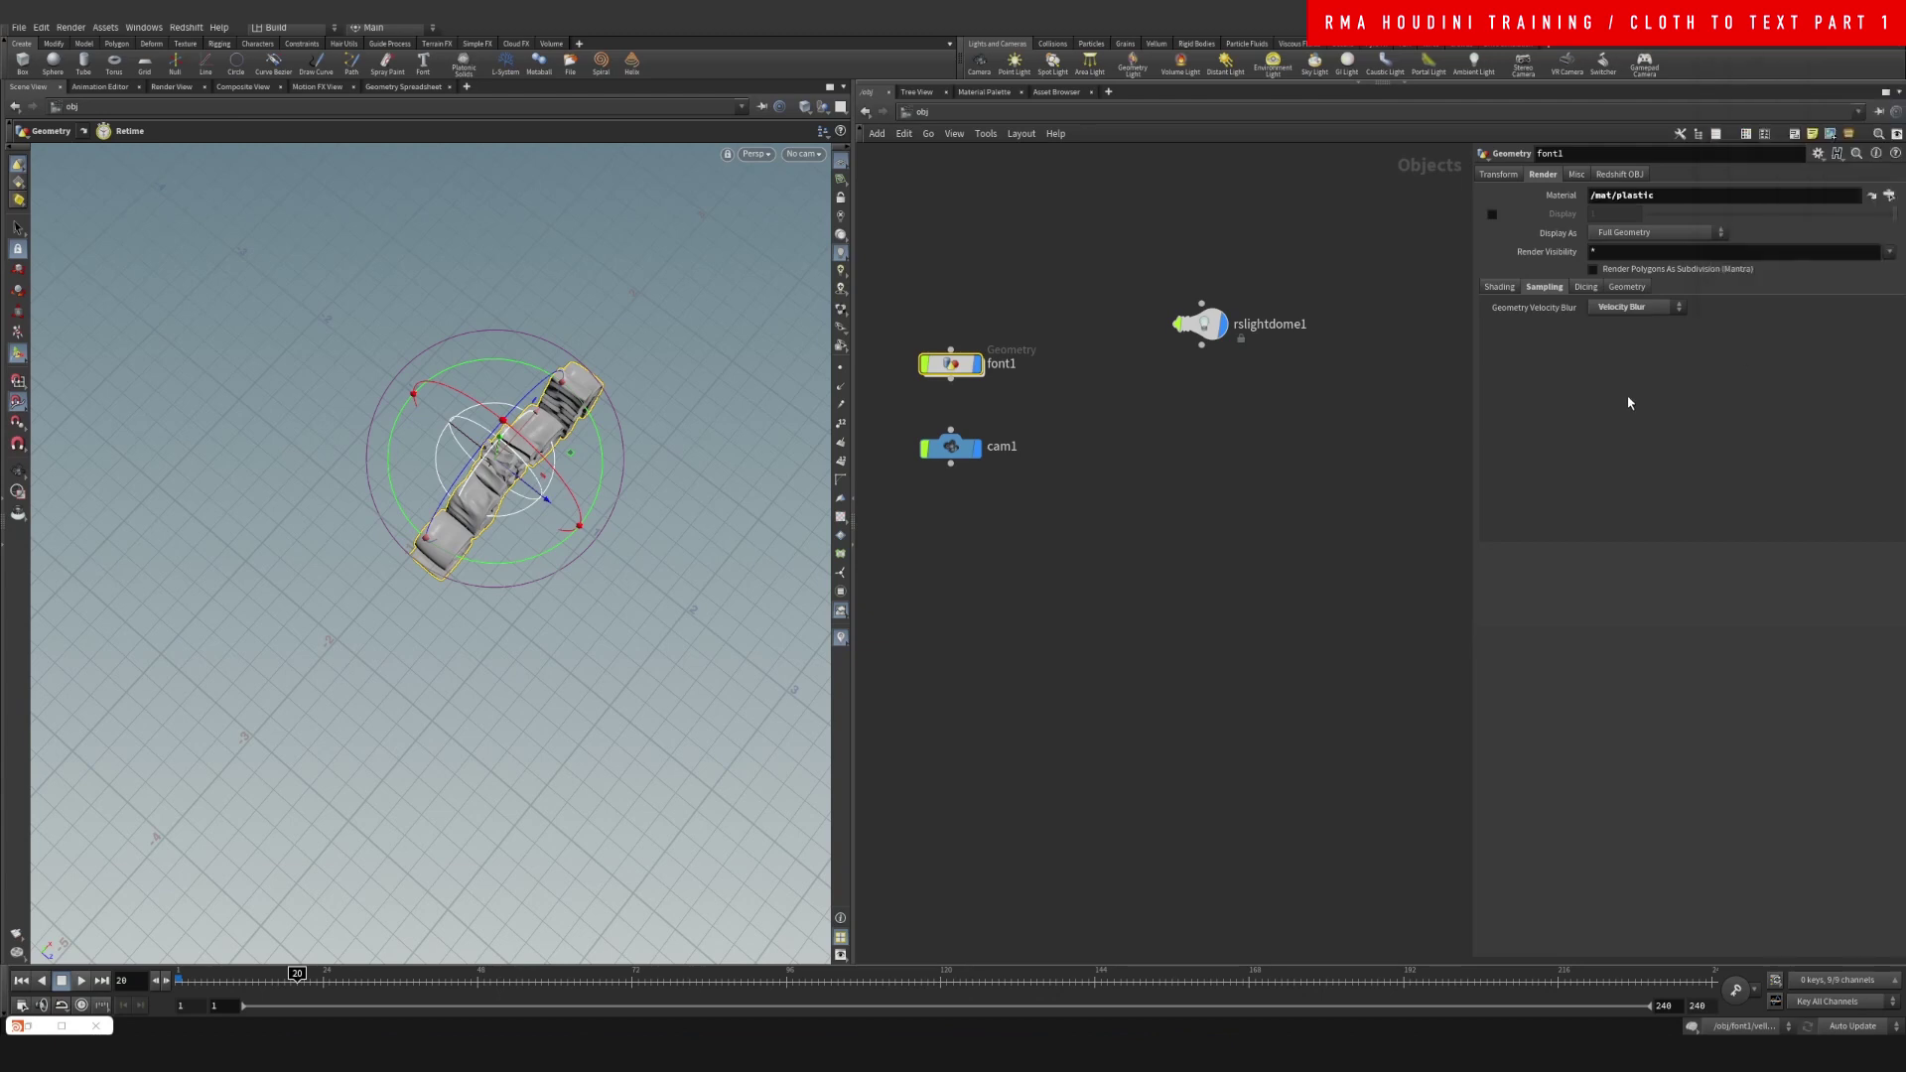
Switch to the material network and look through cam1 in the viewport
{"action": "left_click", "coordinate": [923, 112]}
{"action": "left_click", "coordinate": [1013, 168]}
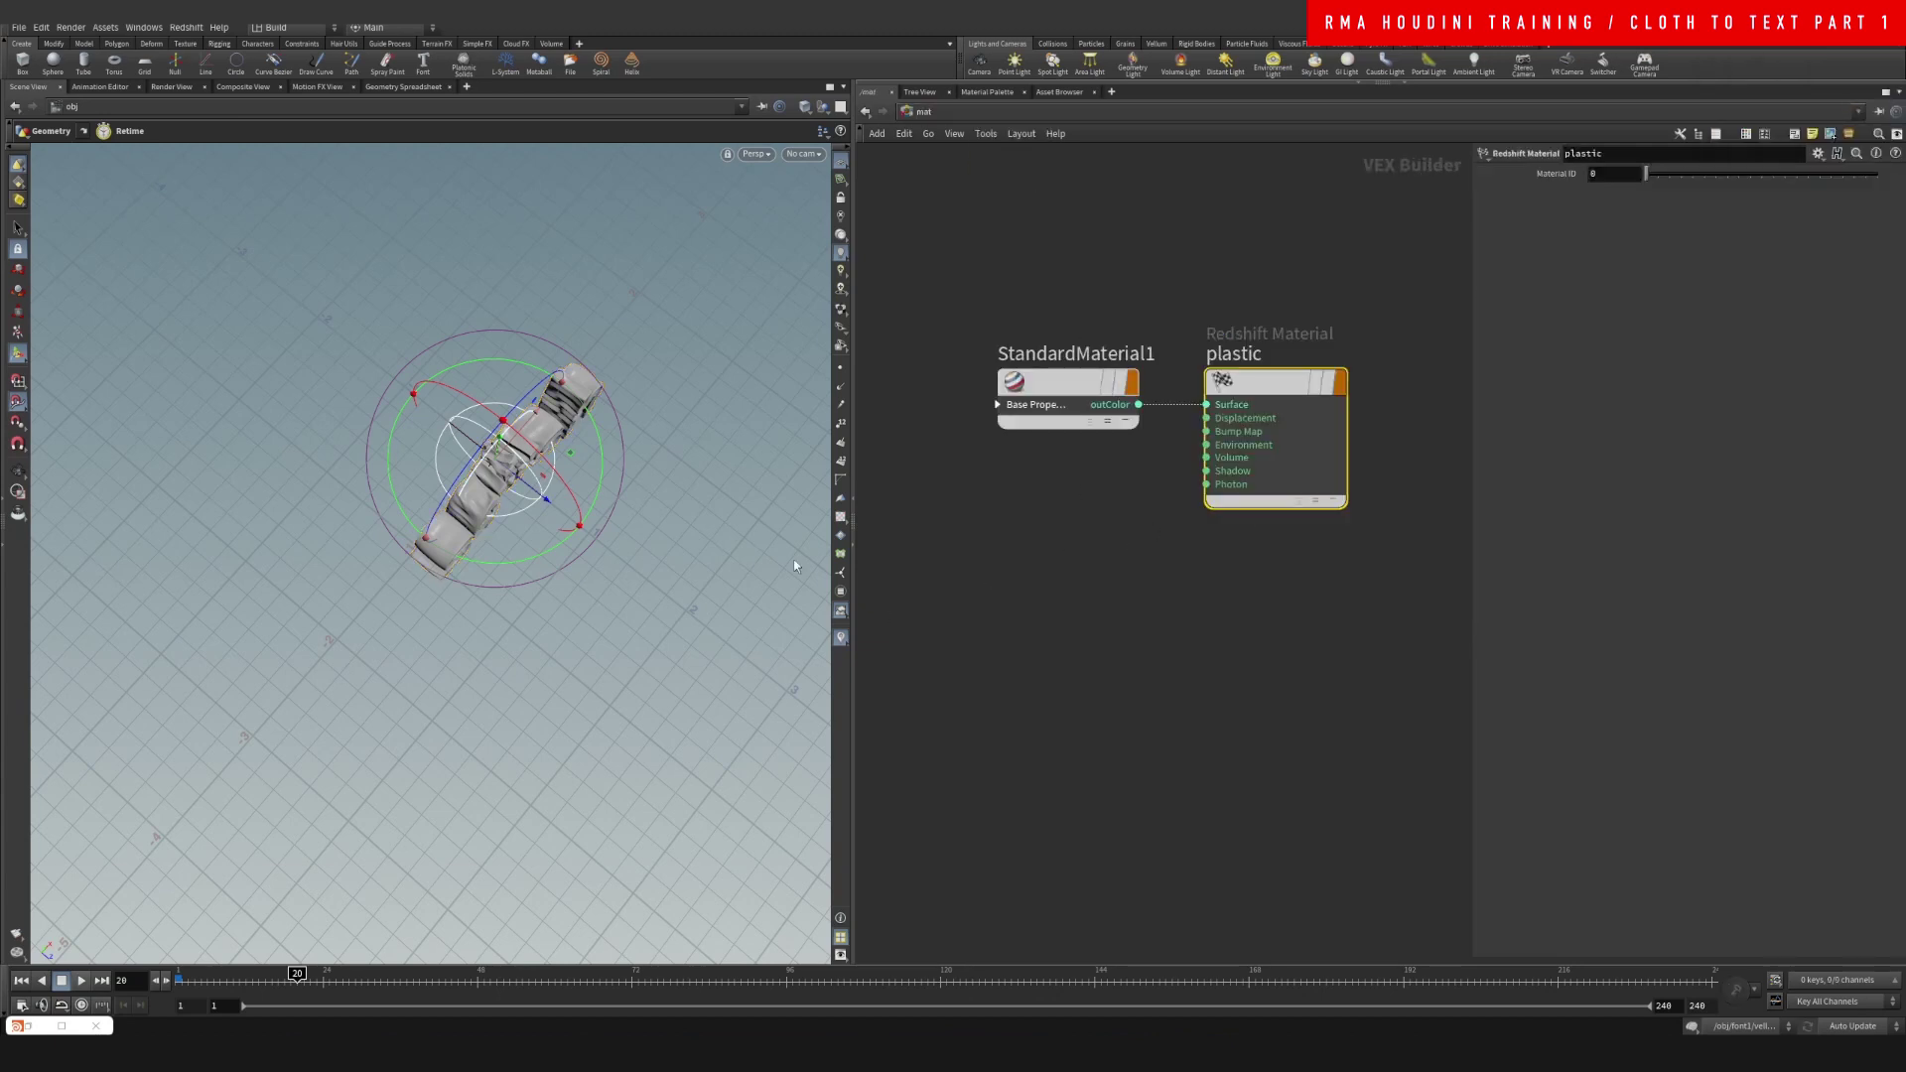
{"action": "left_click", "coordinate": [814, 155]}
{"action": "left_click", "coordinate": [864, 229]}
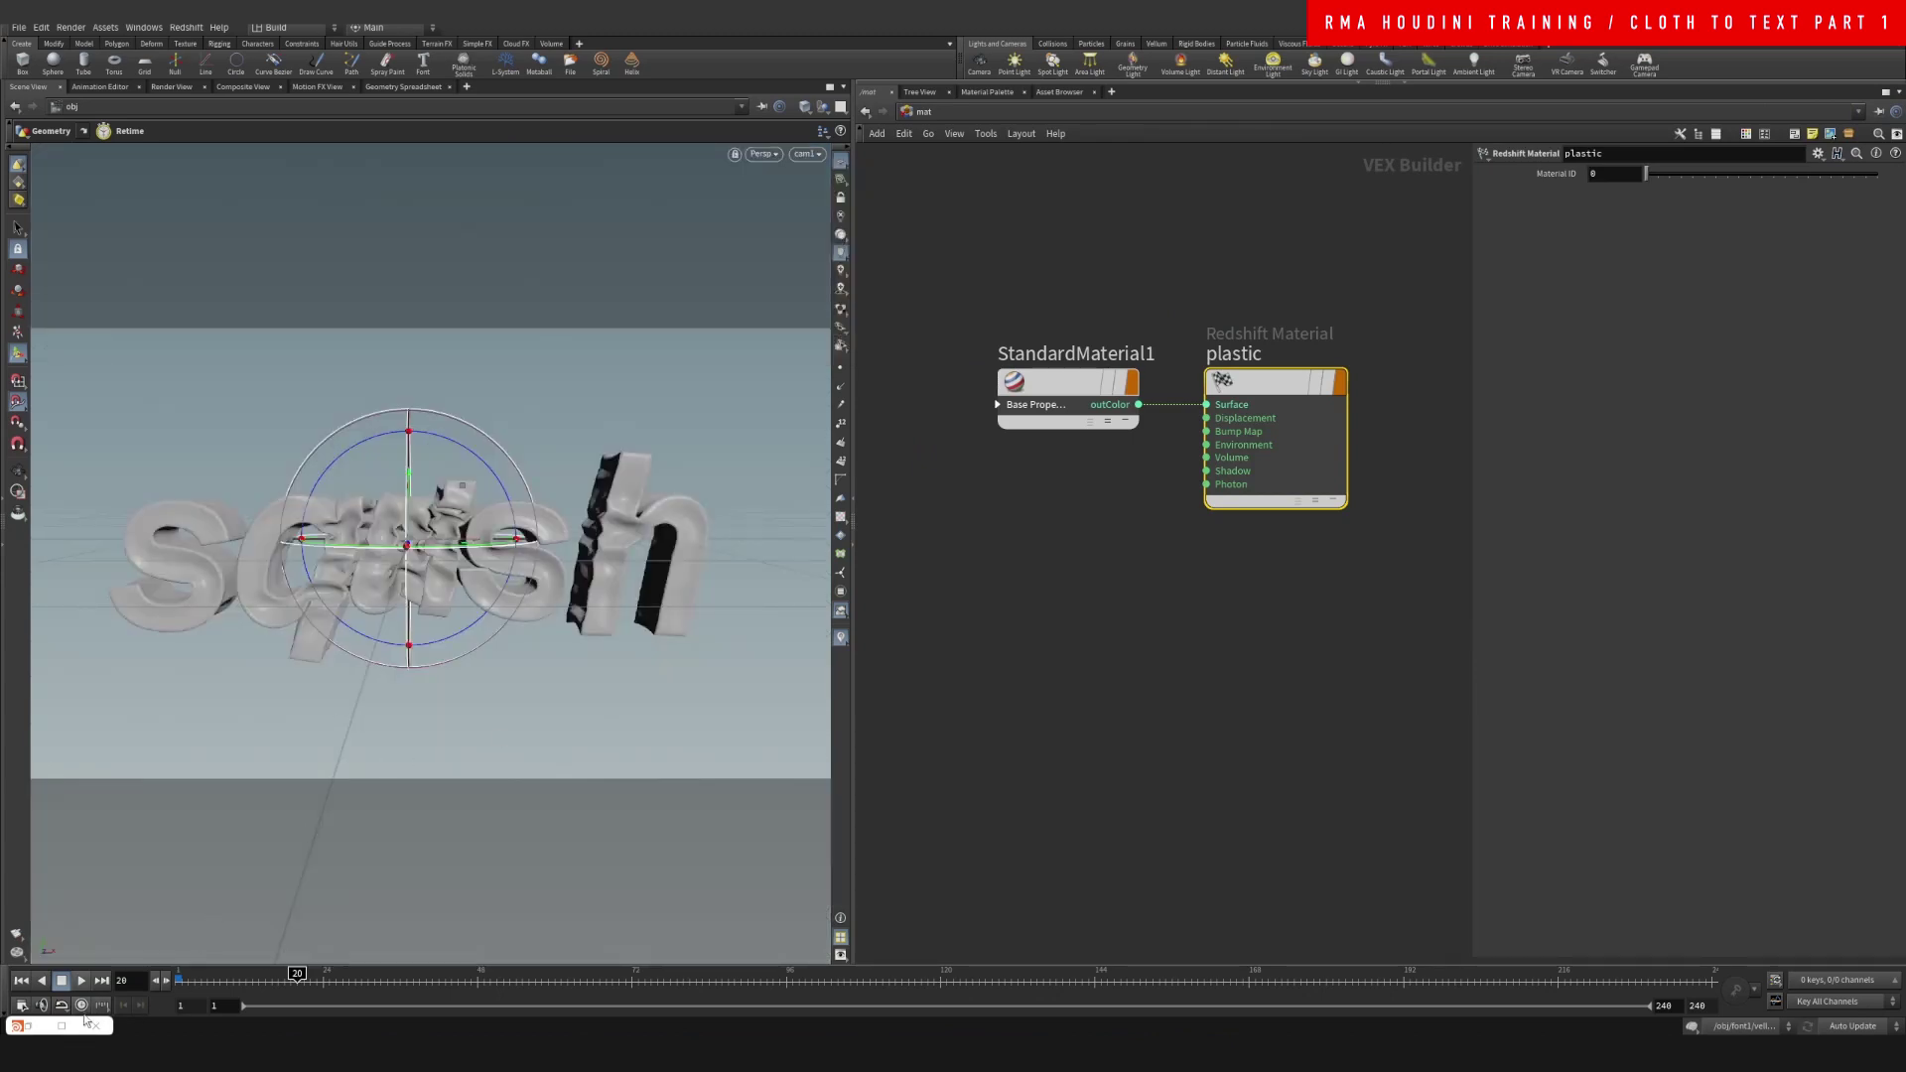
Open the Redshift Render View beside a widened viewport and save Cloth_to_text_01.hip
{"action": "left_click", "coordinate": [39, 1027]}
{"action": "left_click_drag", "start_coordinate": [898, 209], "coordinate": [686, 244]}
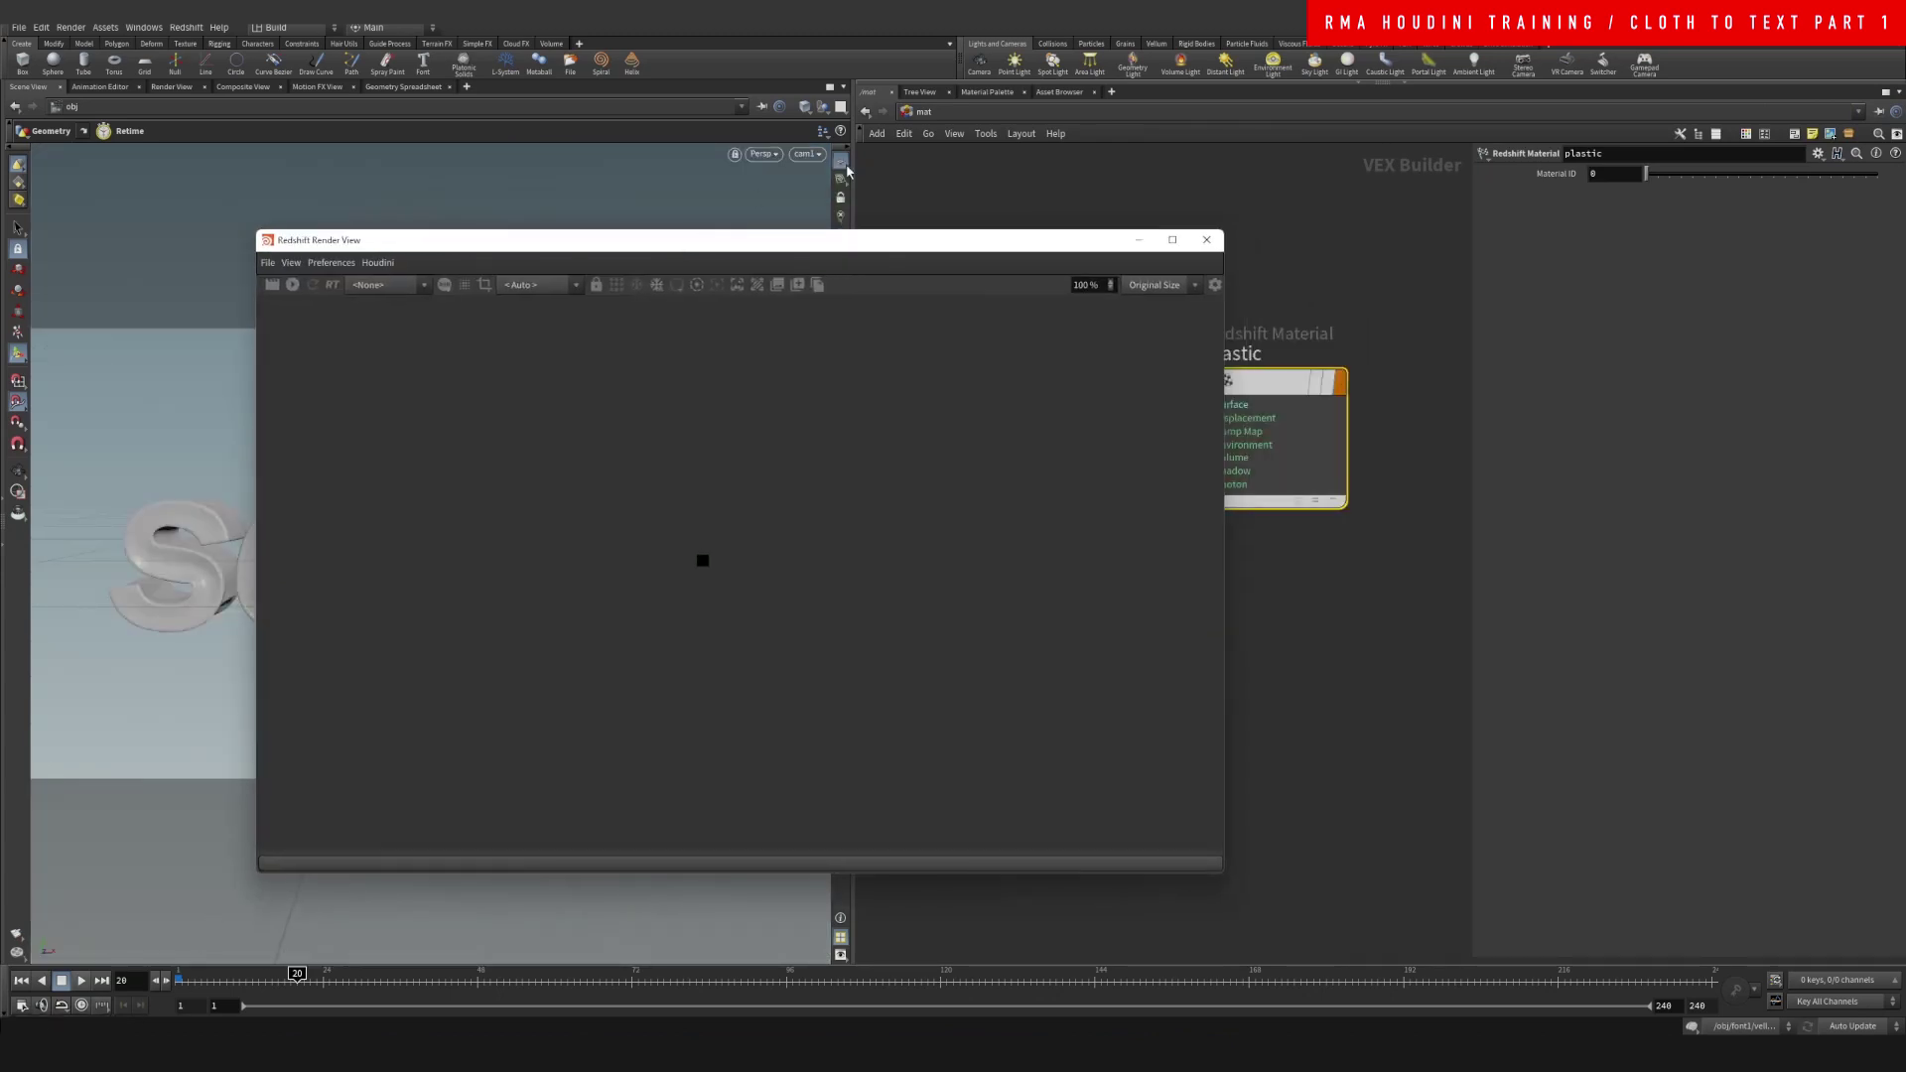
{"action": "left_click_drag", "start_coordinate": [858, 170], "coordinate": [1041, 171]}
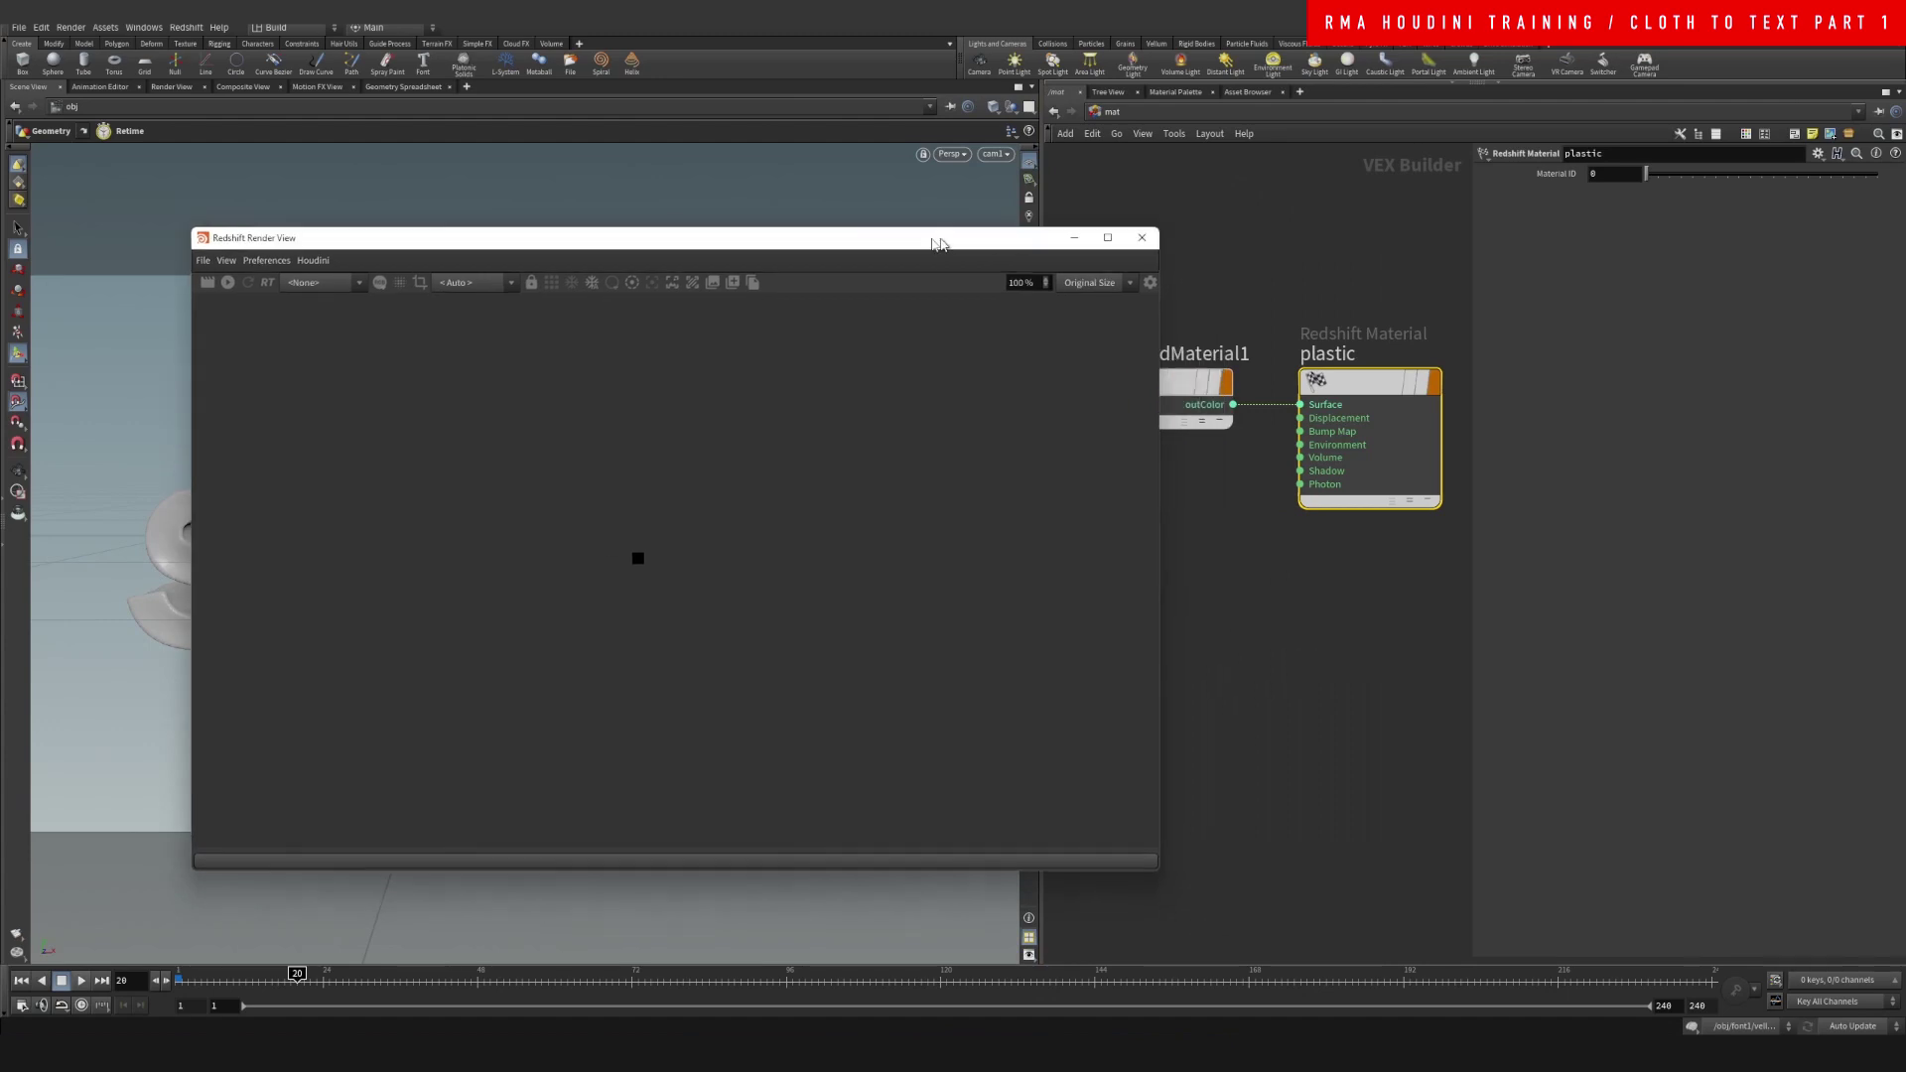
{"action": "left_click_drag", "start_coordinate": [1194, 230], "coordinate": [1189, 236]}
{"action": "key", "text": "ctrl+s"}
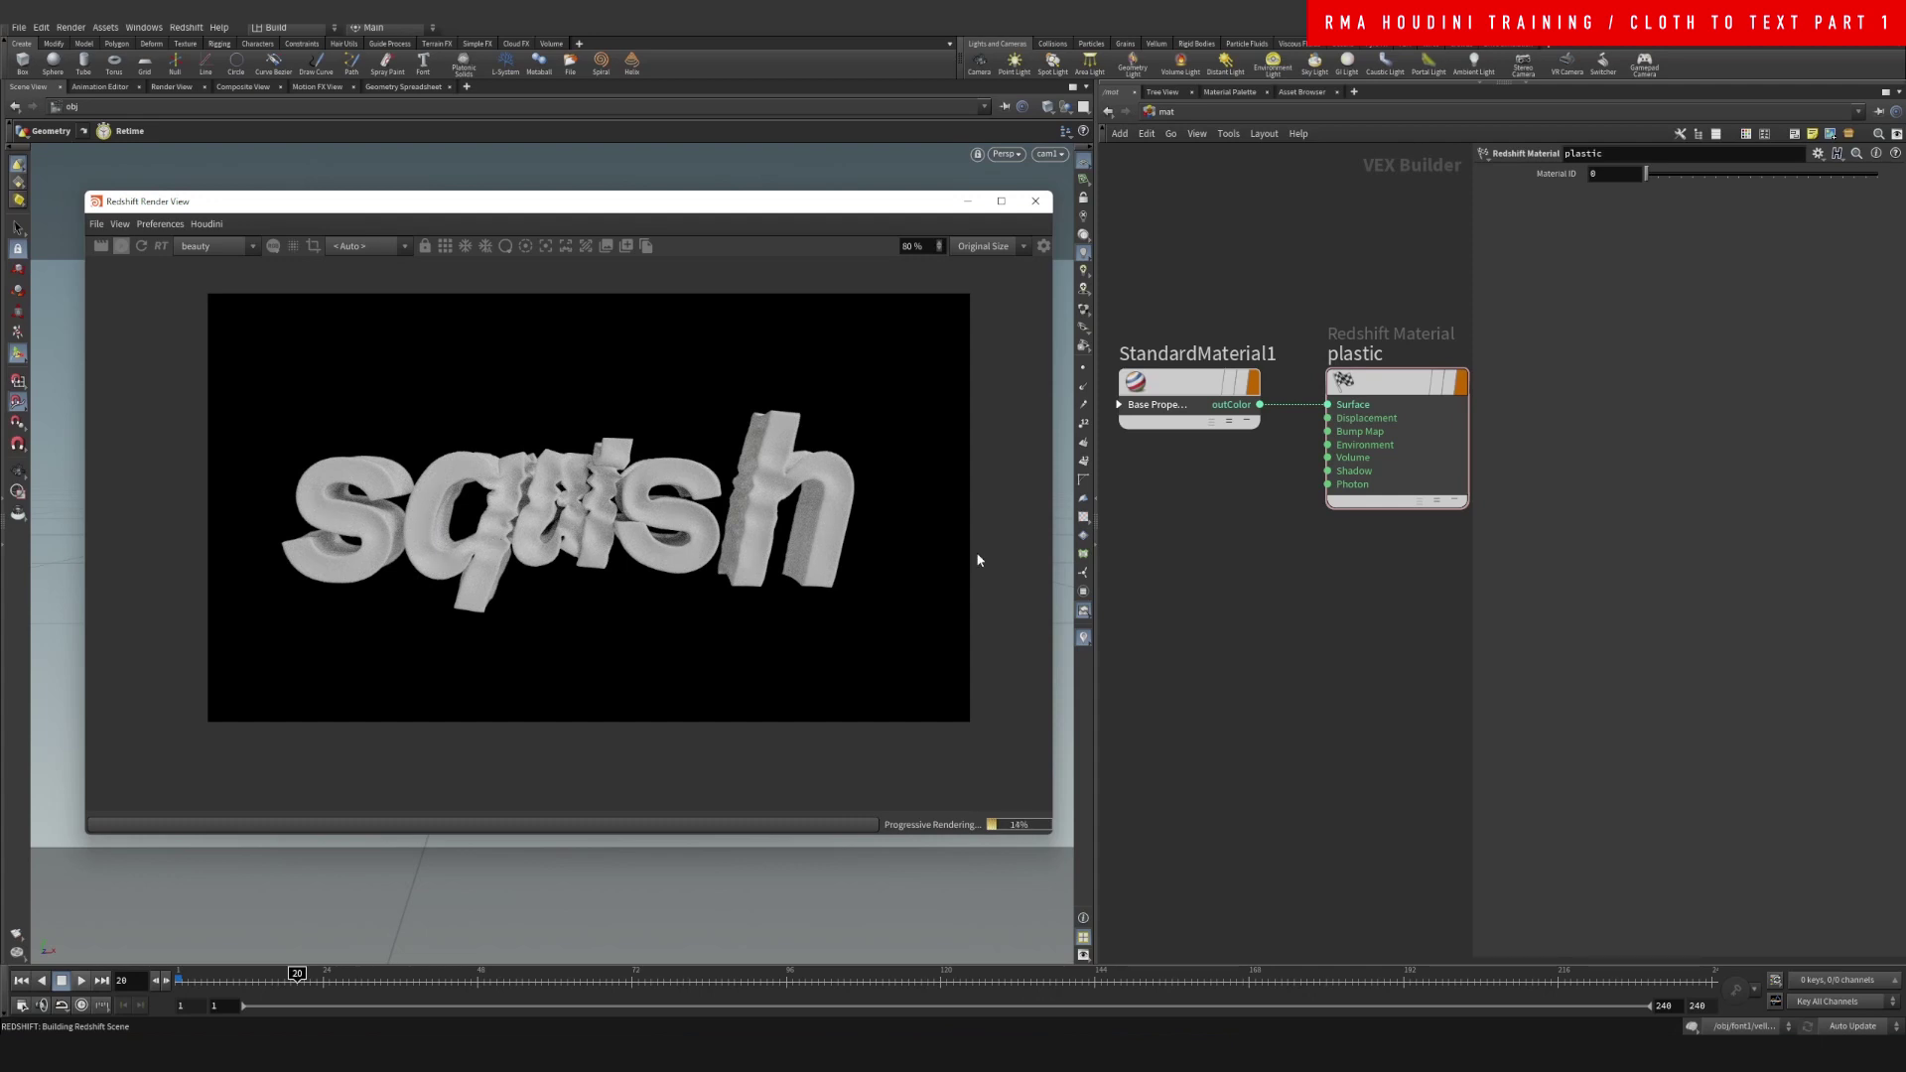
Set StandardMaterial1's reflection roughness to 0 for sharp highlights
{"action": "left_click", "coordinate": [1242, 383]}
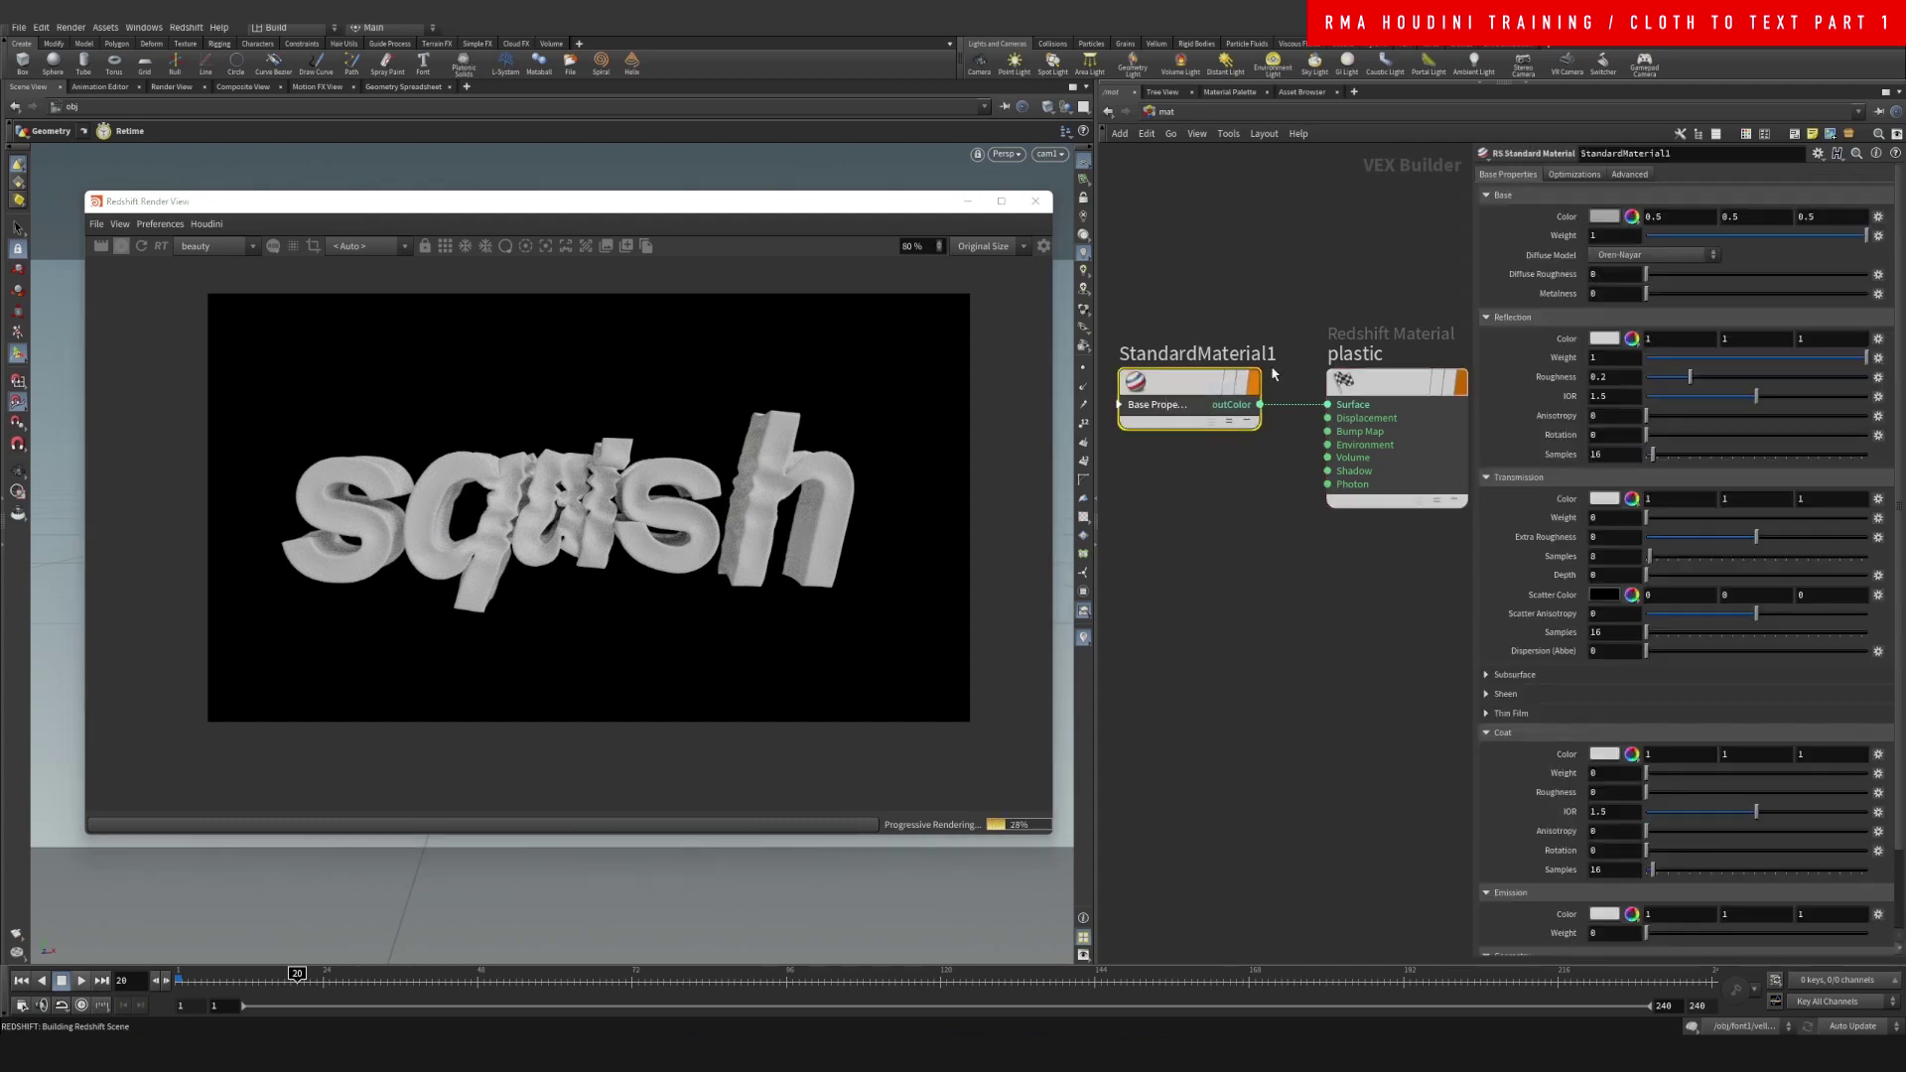
{"action": "left_click_drag", "start_coordinate": [1471, 222], "coordinate": [1343, 226]}
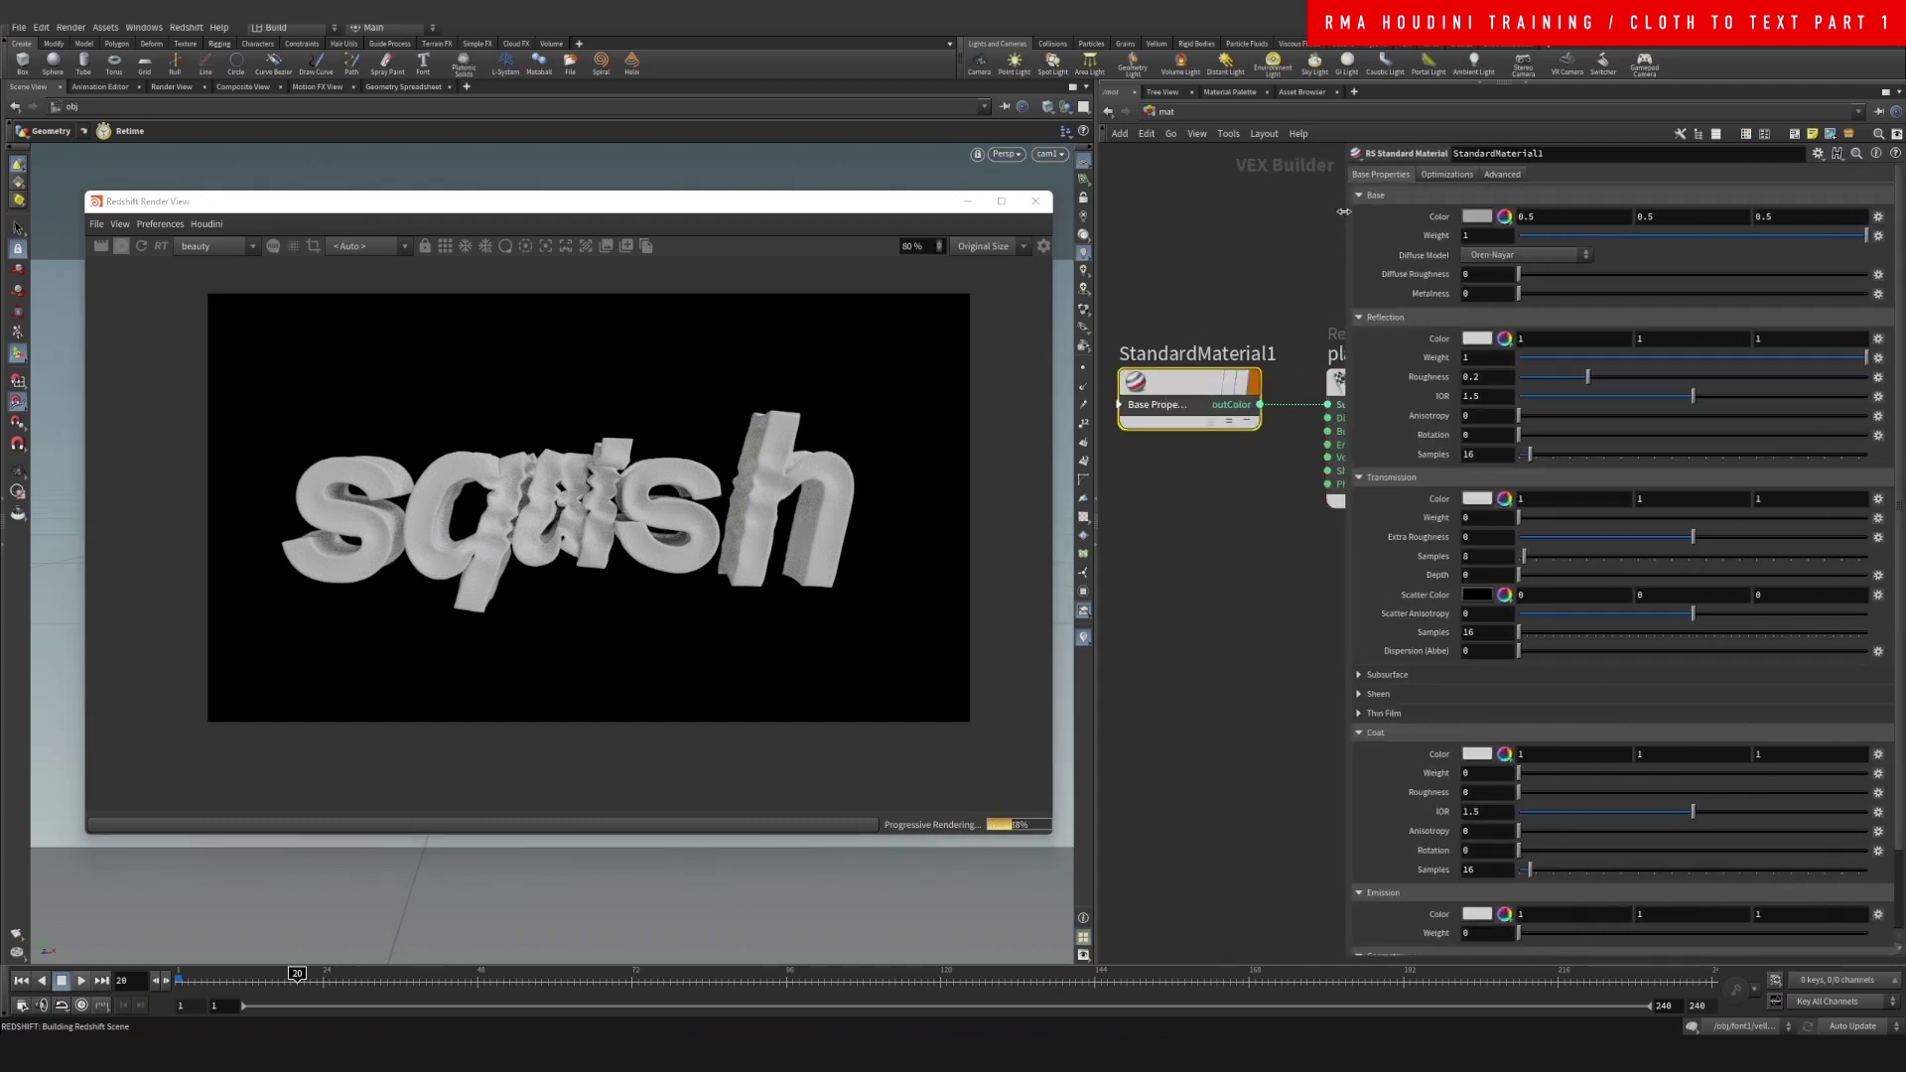
{"action": "left_click_drag", "start_coordinate": [1555, 378], "coordinate": [1489, 383]}
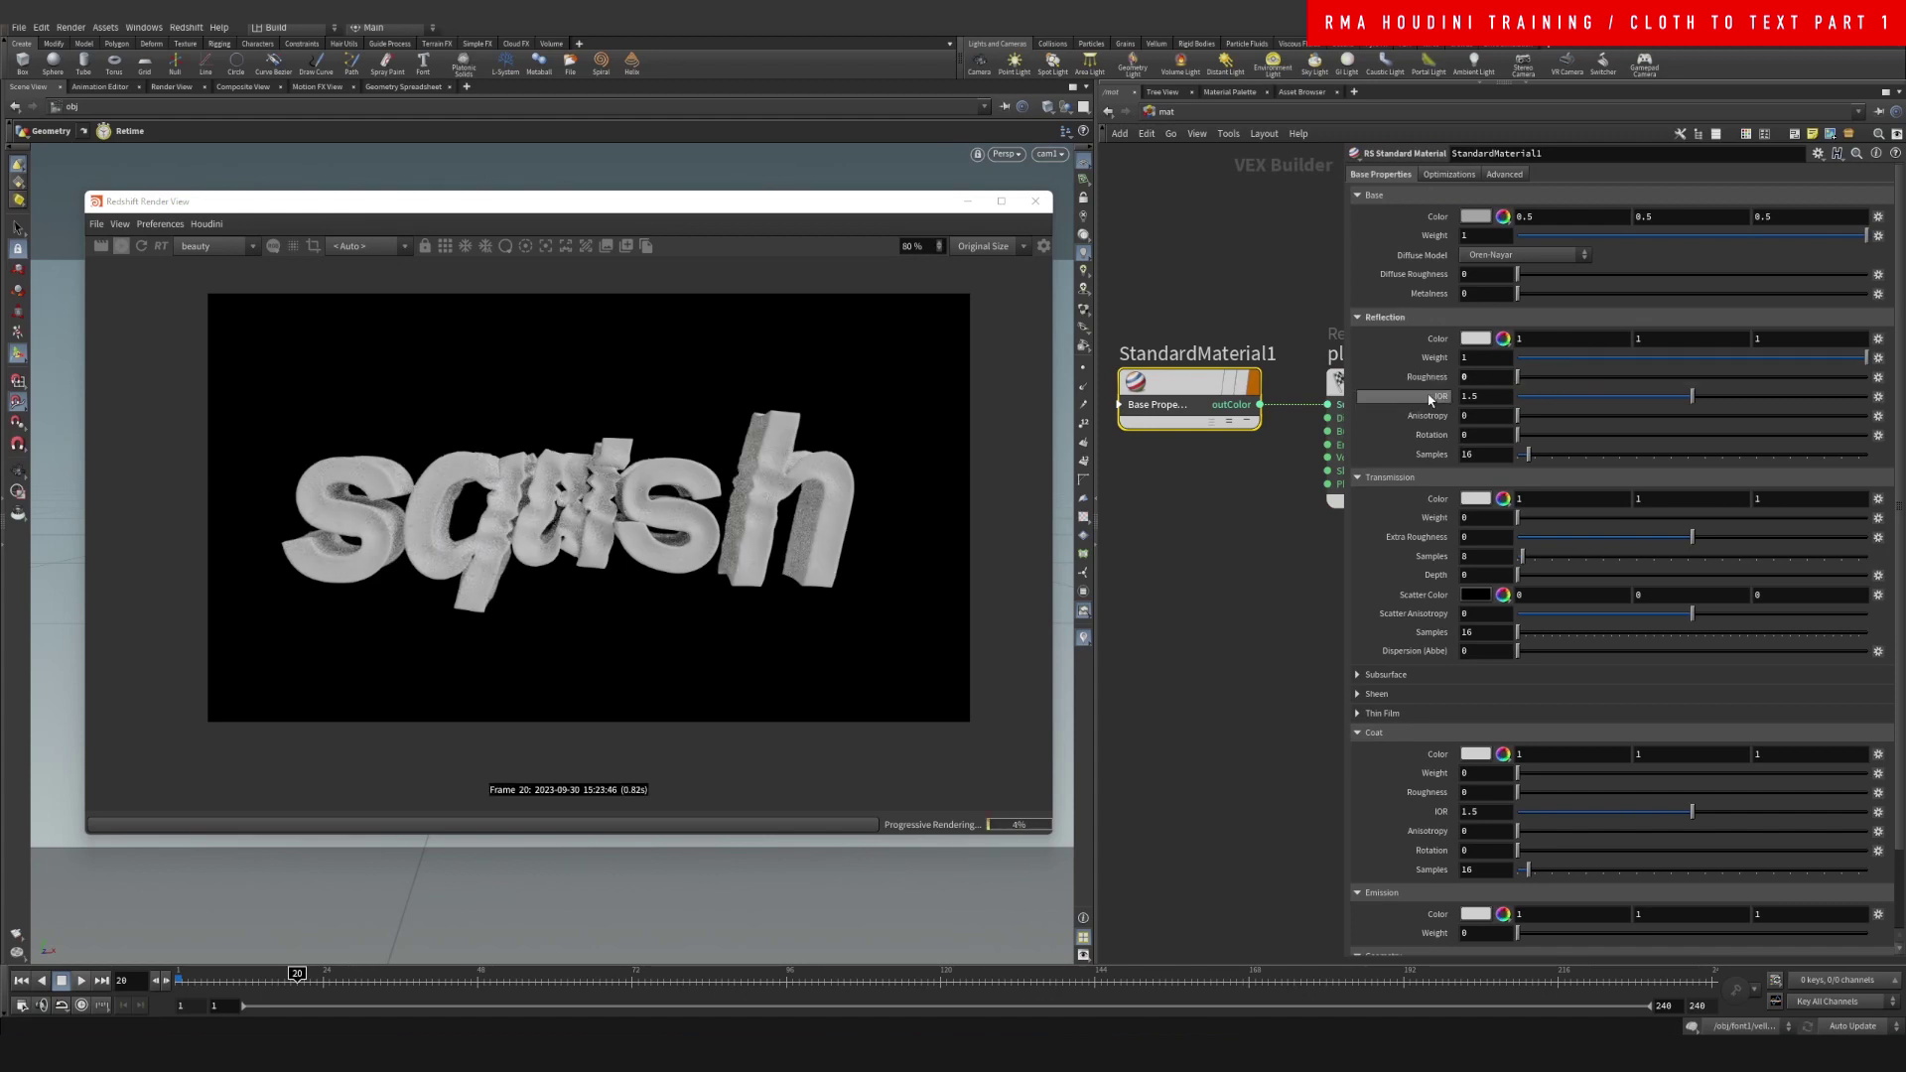
Change the base colour to FF00FF magenta (1, 0, 1)
{"action": "left_click", "coordinate": [1483, 219]}
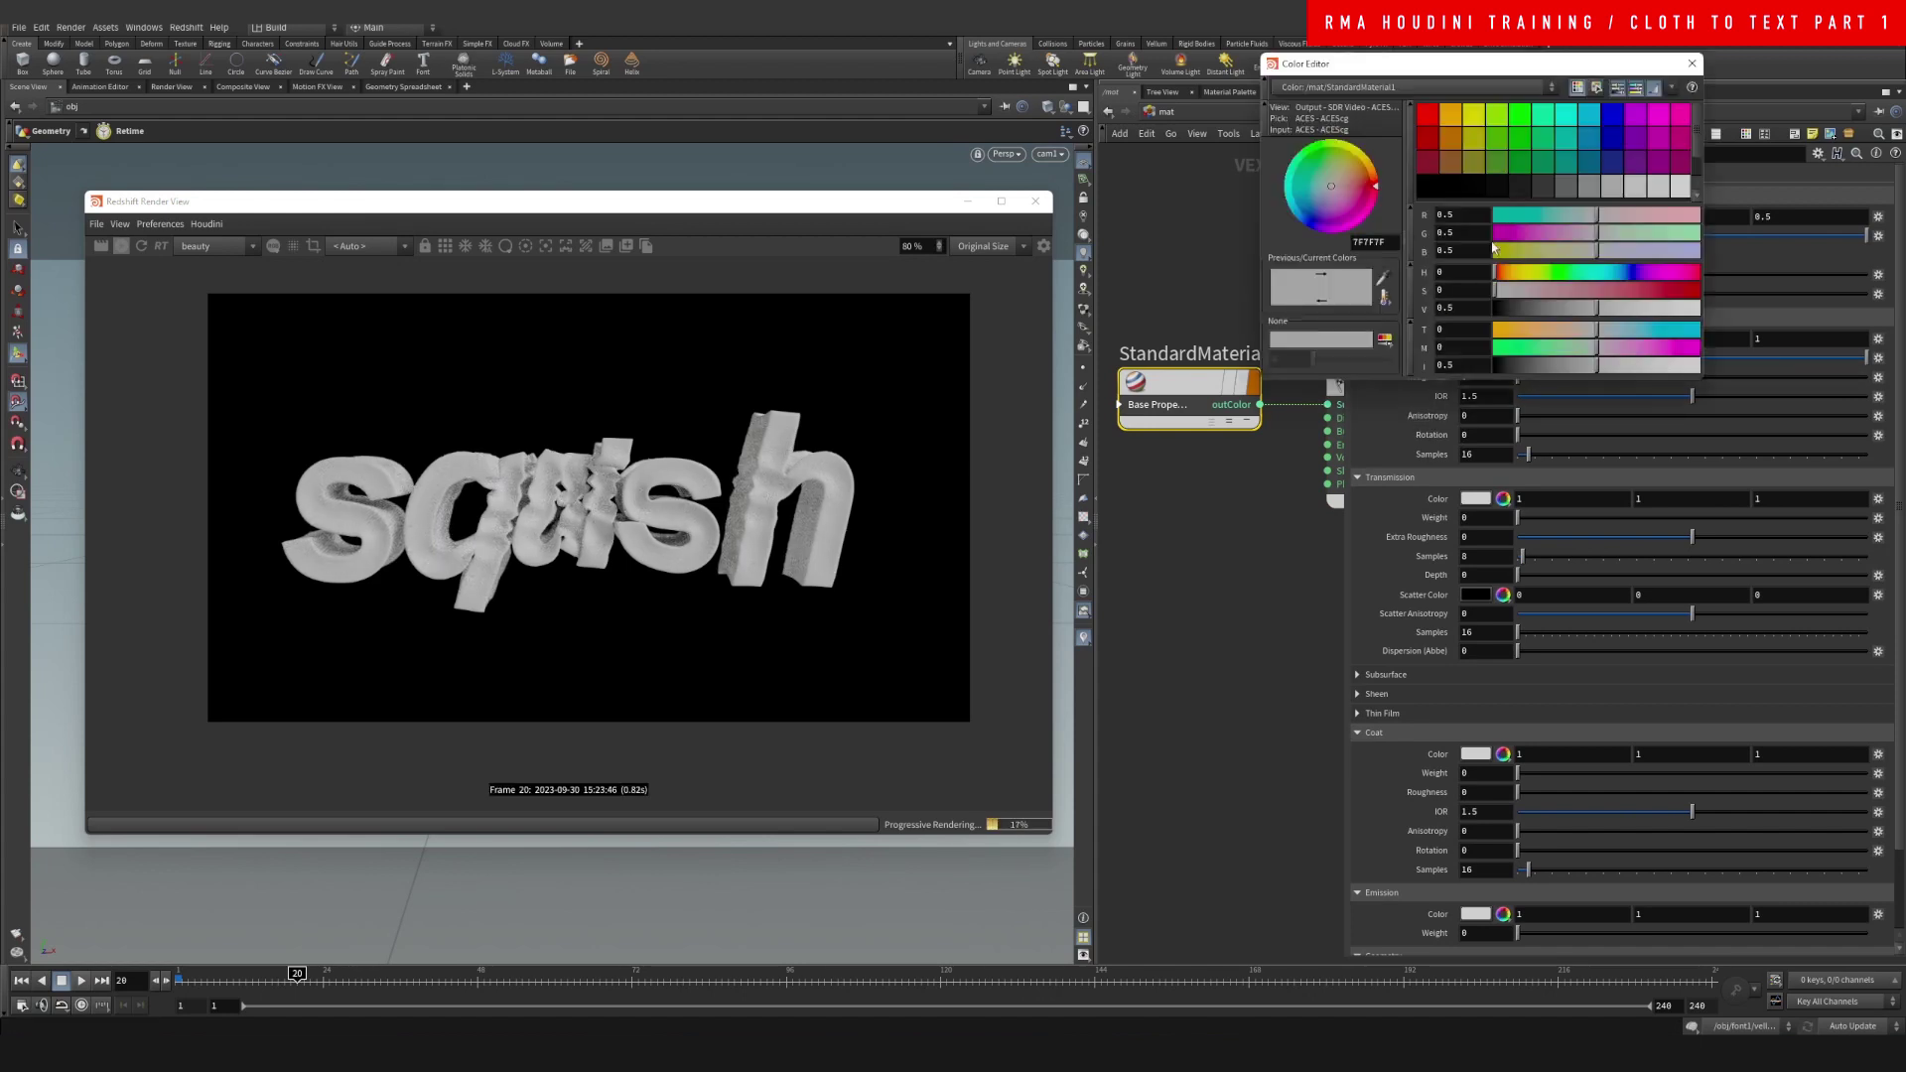
{"action": "left_click", "coordinate": [1661, 117]}
{"action": "left_click", "coordinate": [1692, 65]}
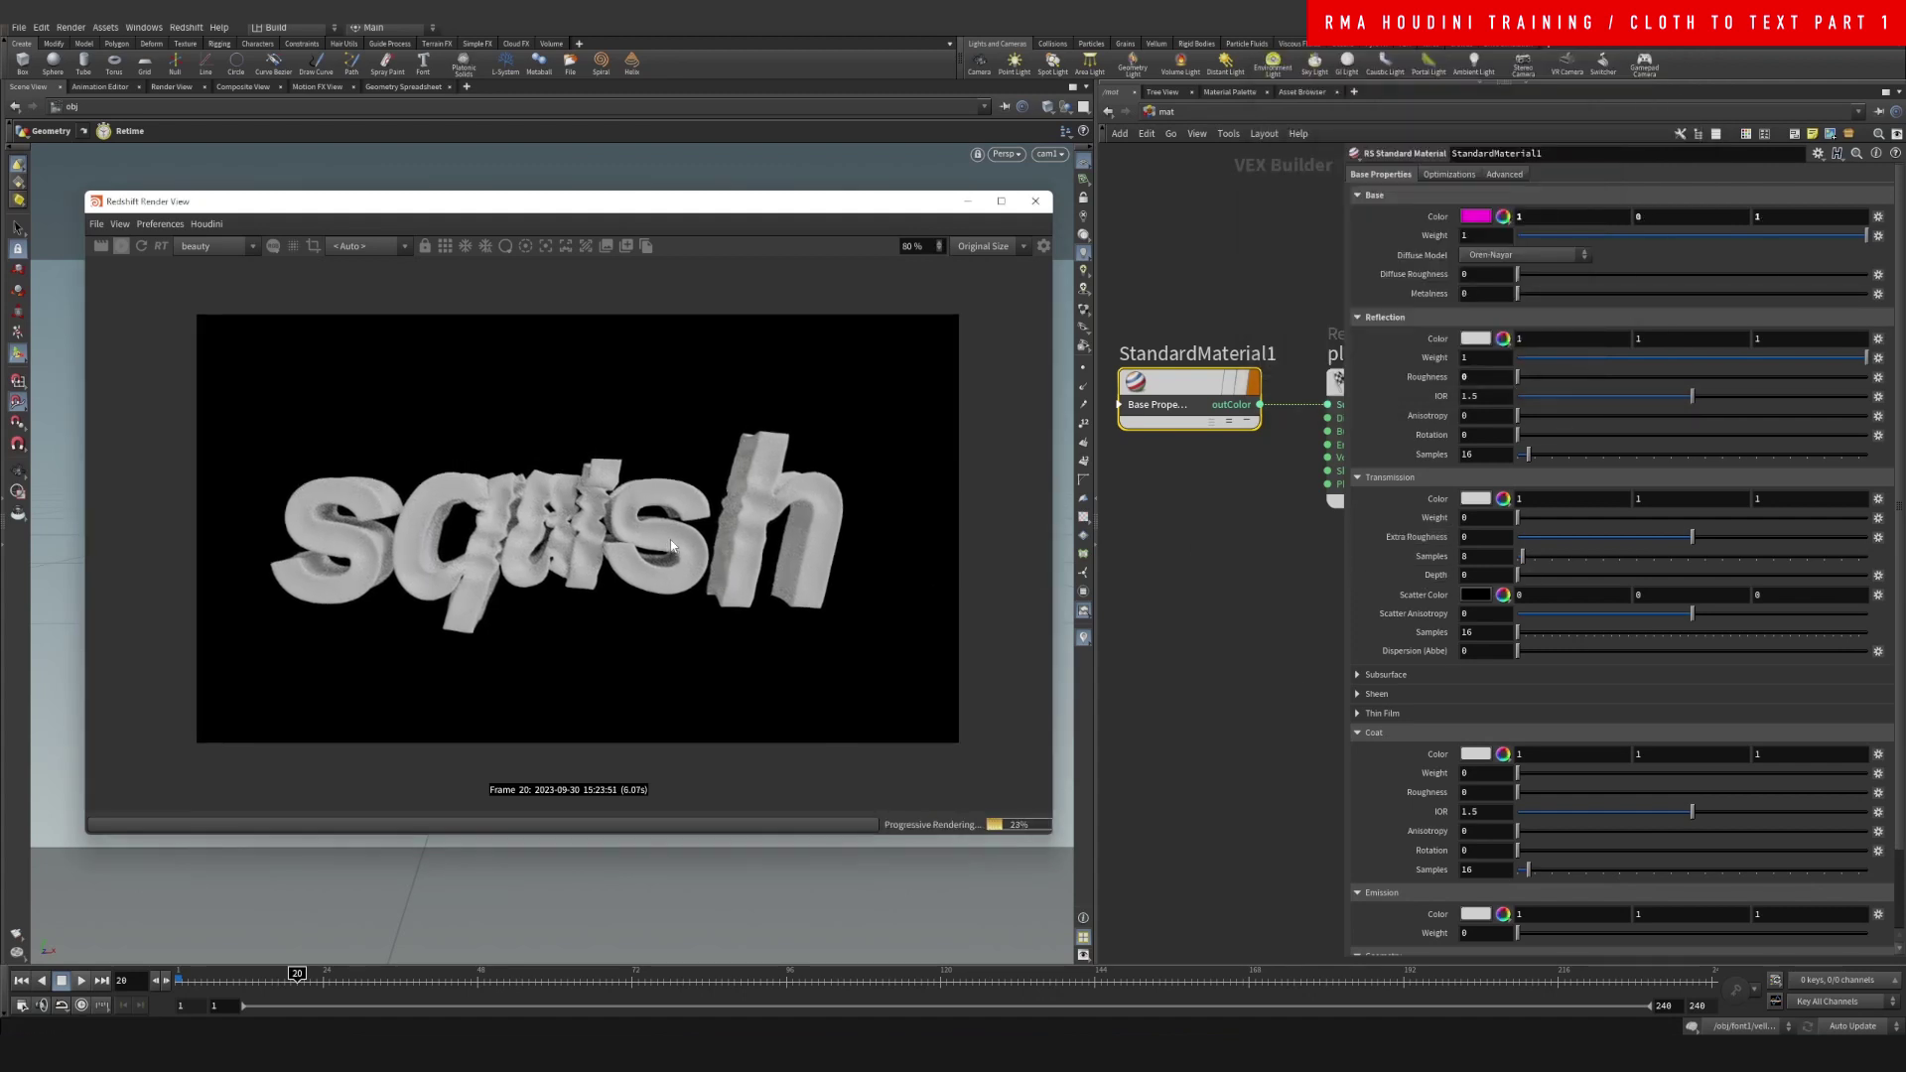
{"action": "left_click_drag", "start_coordinate": [1744, 357], "coordinate": [1866, 358]}
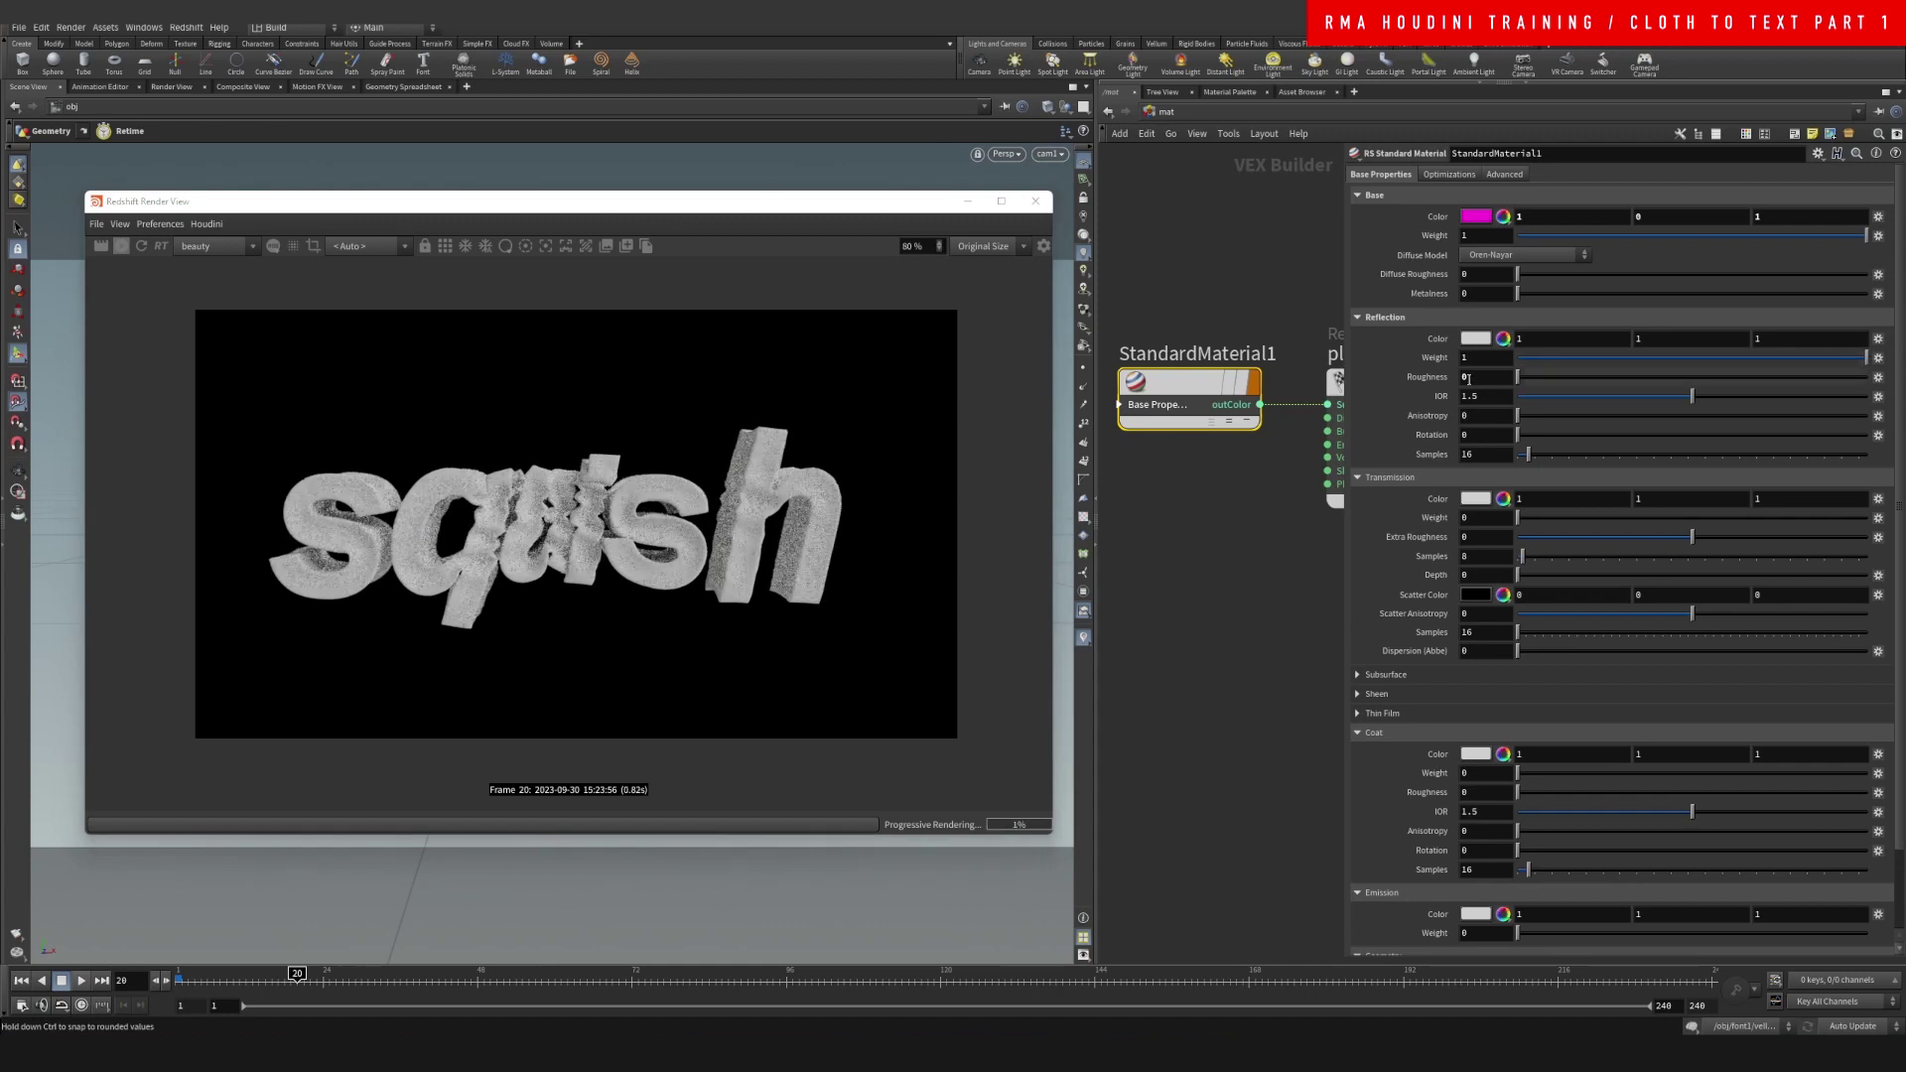
Inside font1, add a material node below timewarp1 and make it the displayed output
{"action": "left_click", "coordinate": [1163, 111]}
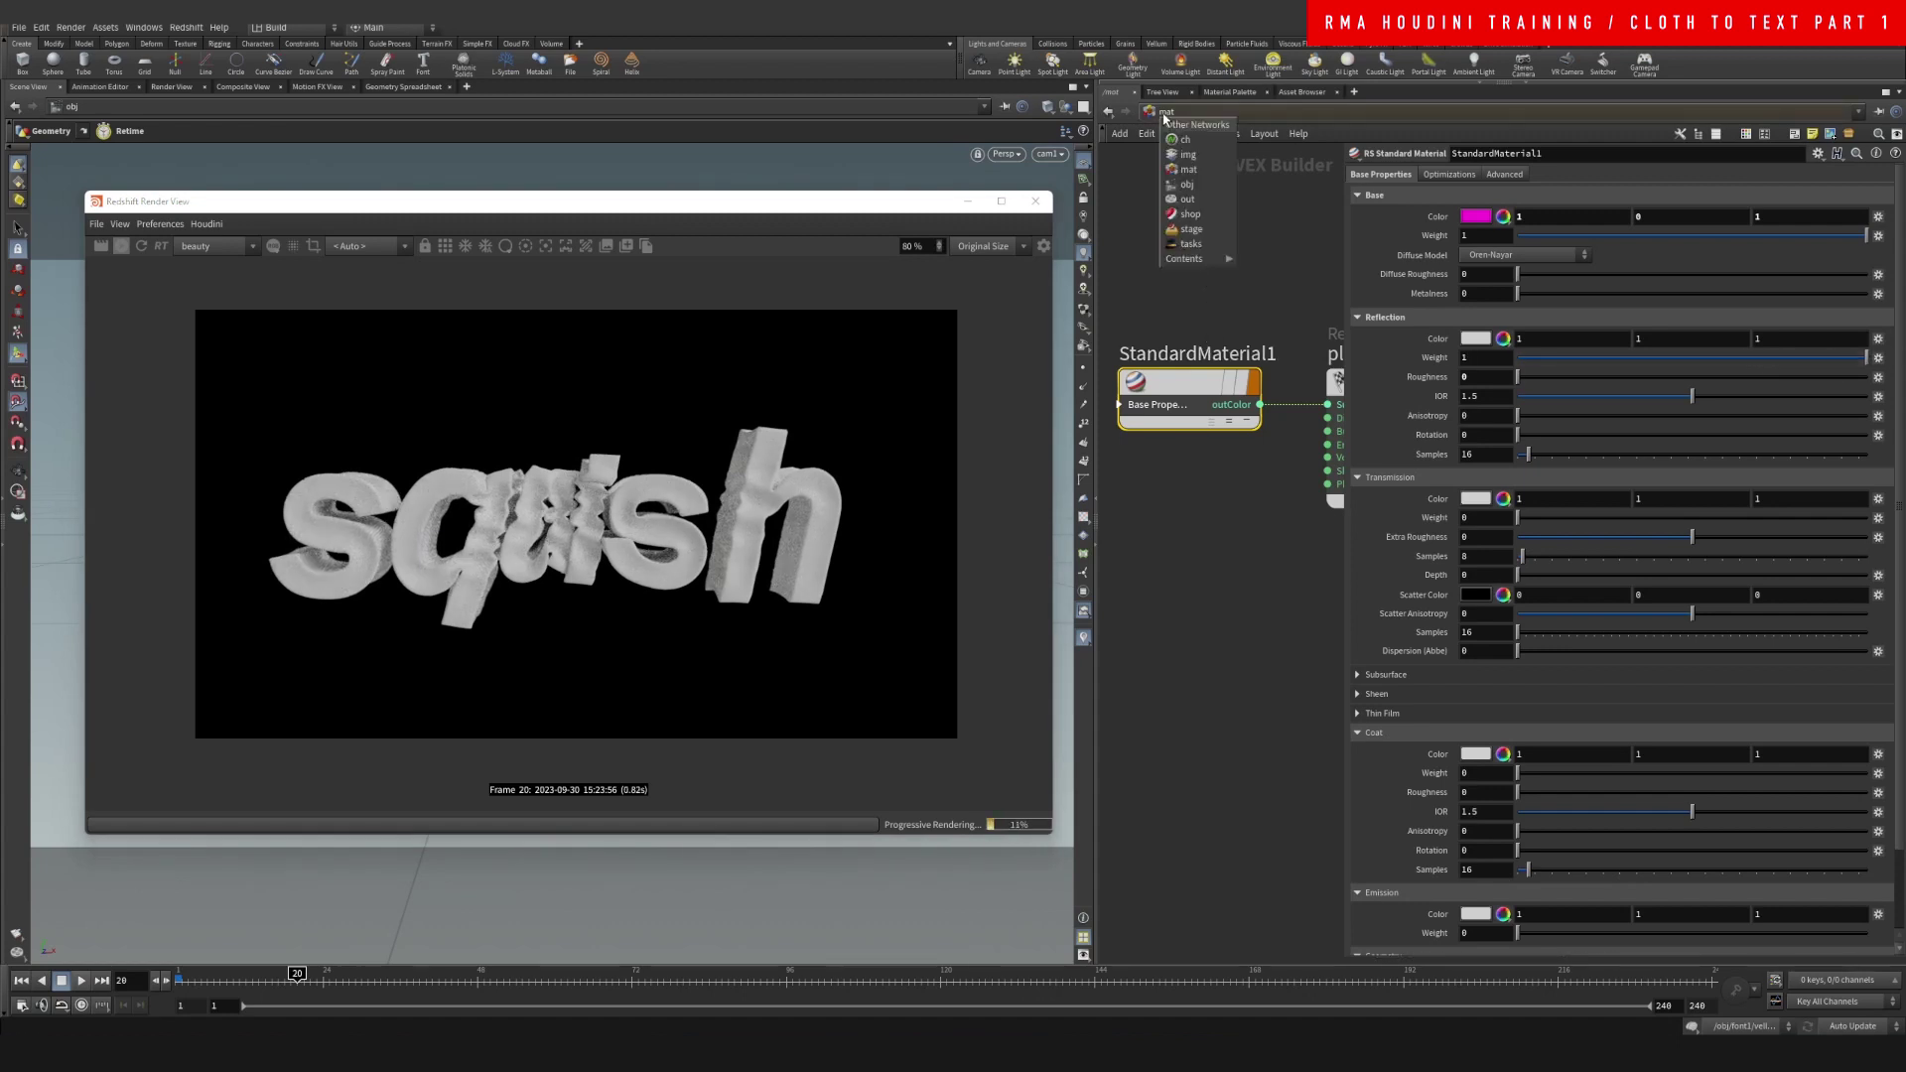
{"action": "left_click", "coordinate": [1186, 170]}
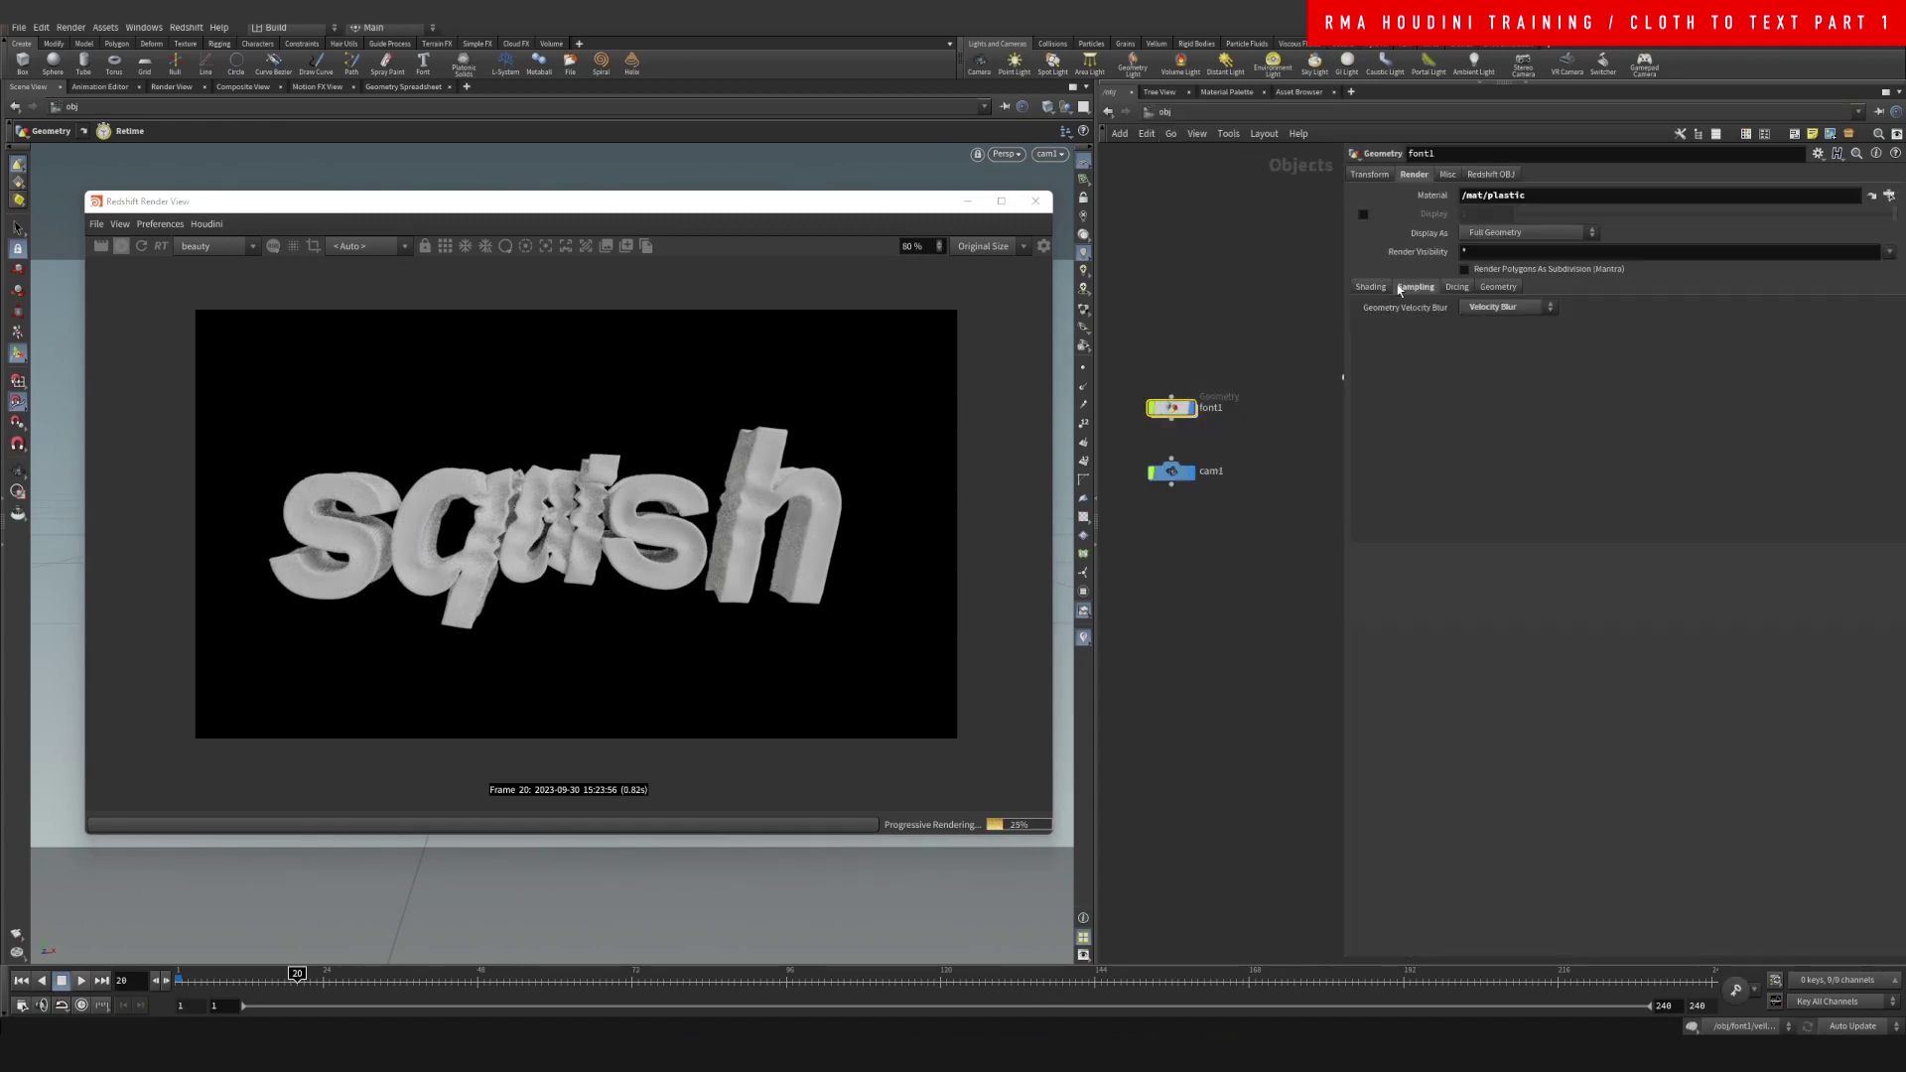
{"action": "double_click", "coordinate": [1174, 409]}
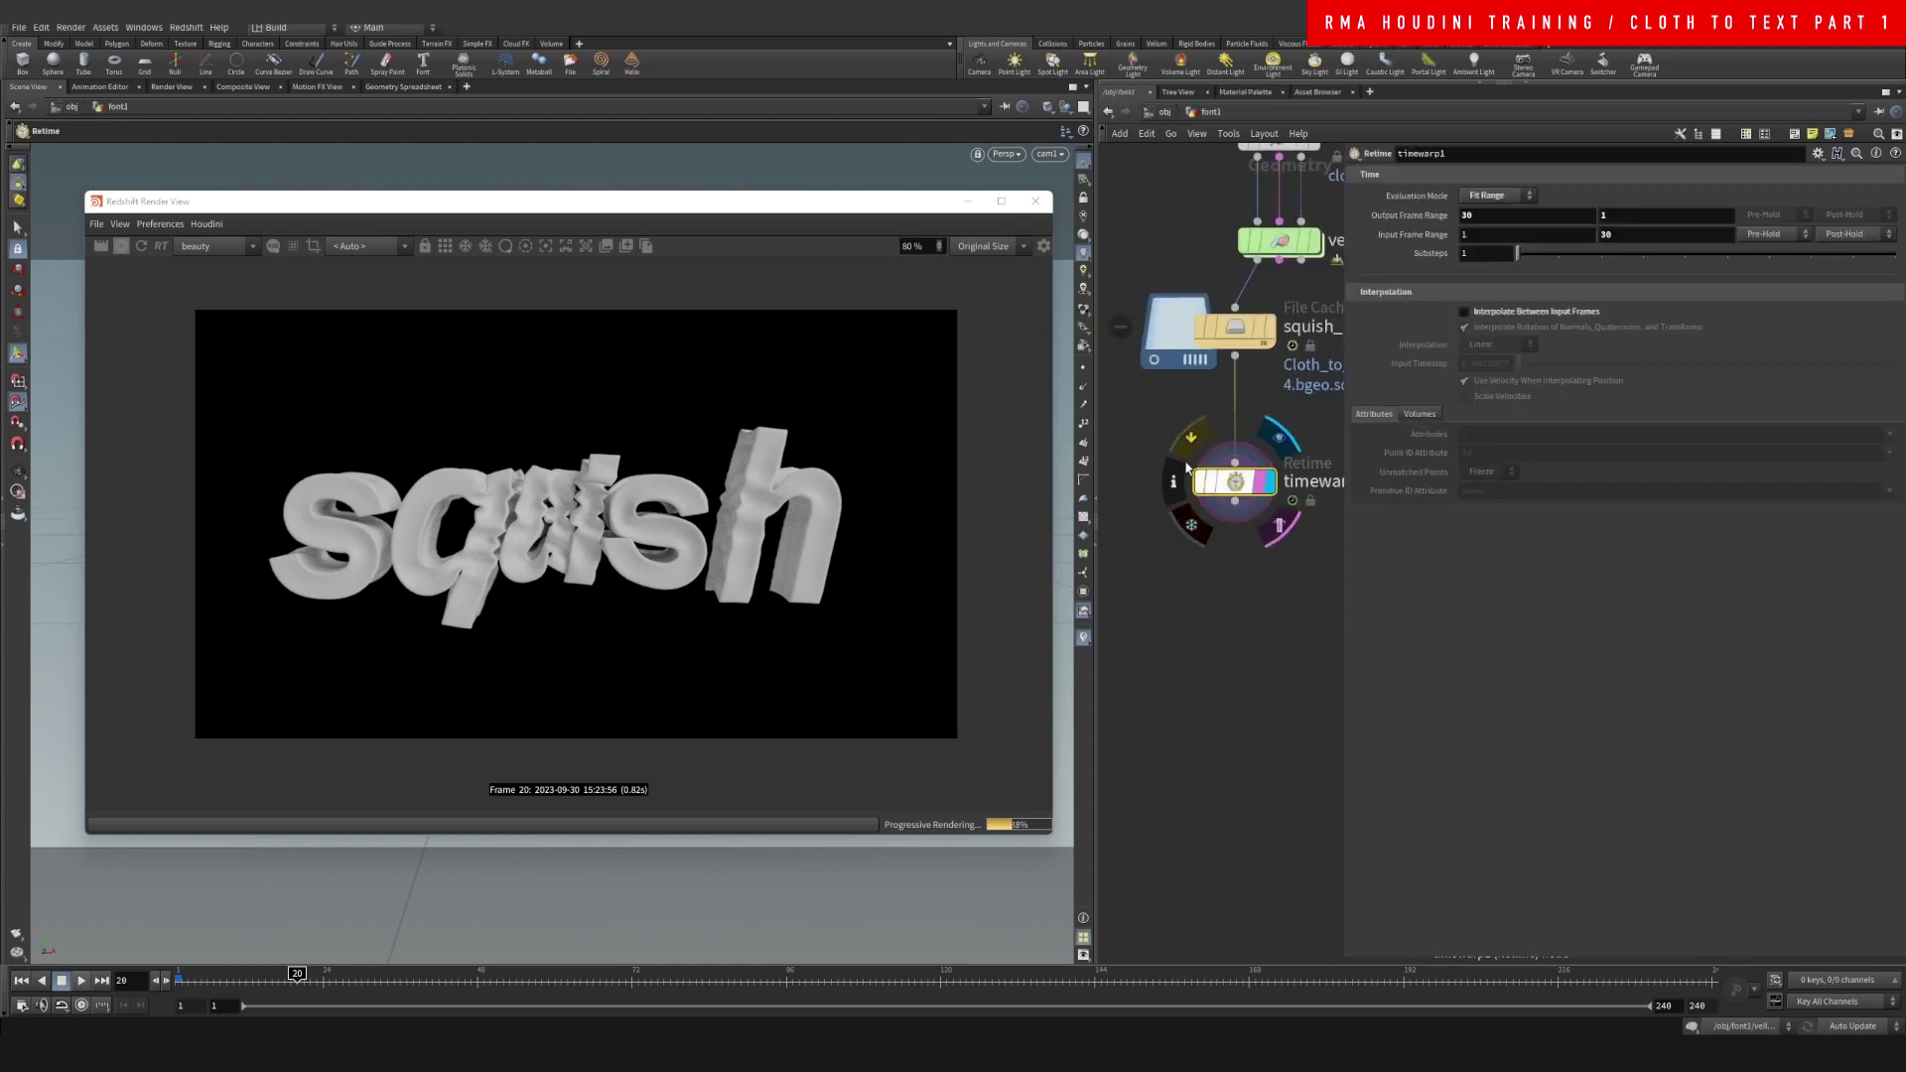
{"action": "key", "text": "Tab"}
{"action": "type", "text": "mat"}
{"action": "key", "text": "Return"}
{"action": "left_click", "coordinate": [1194, 479]}
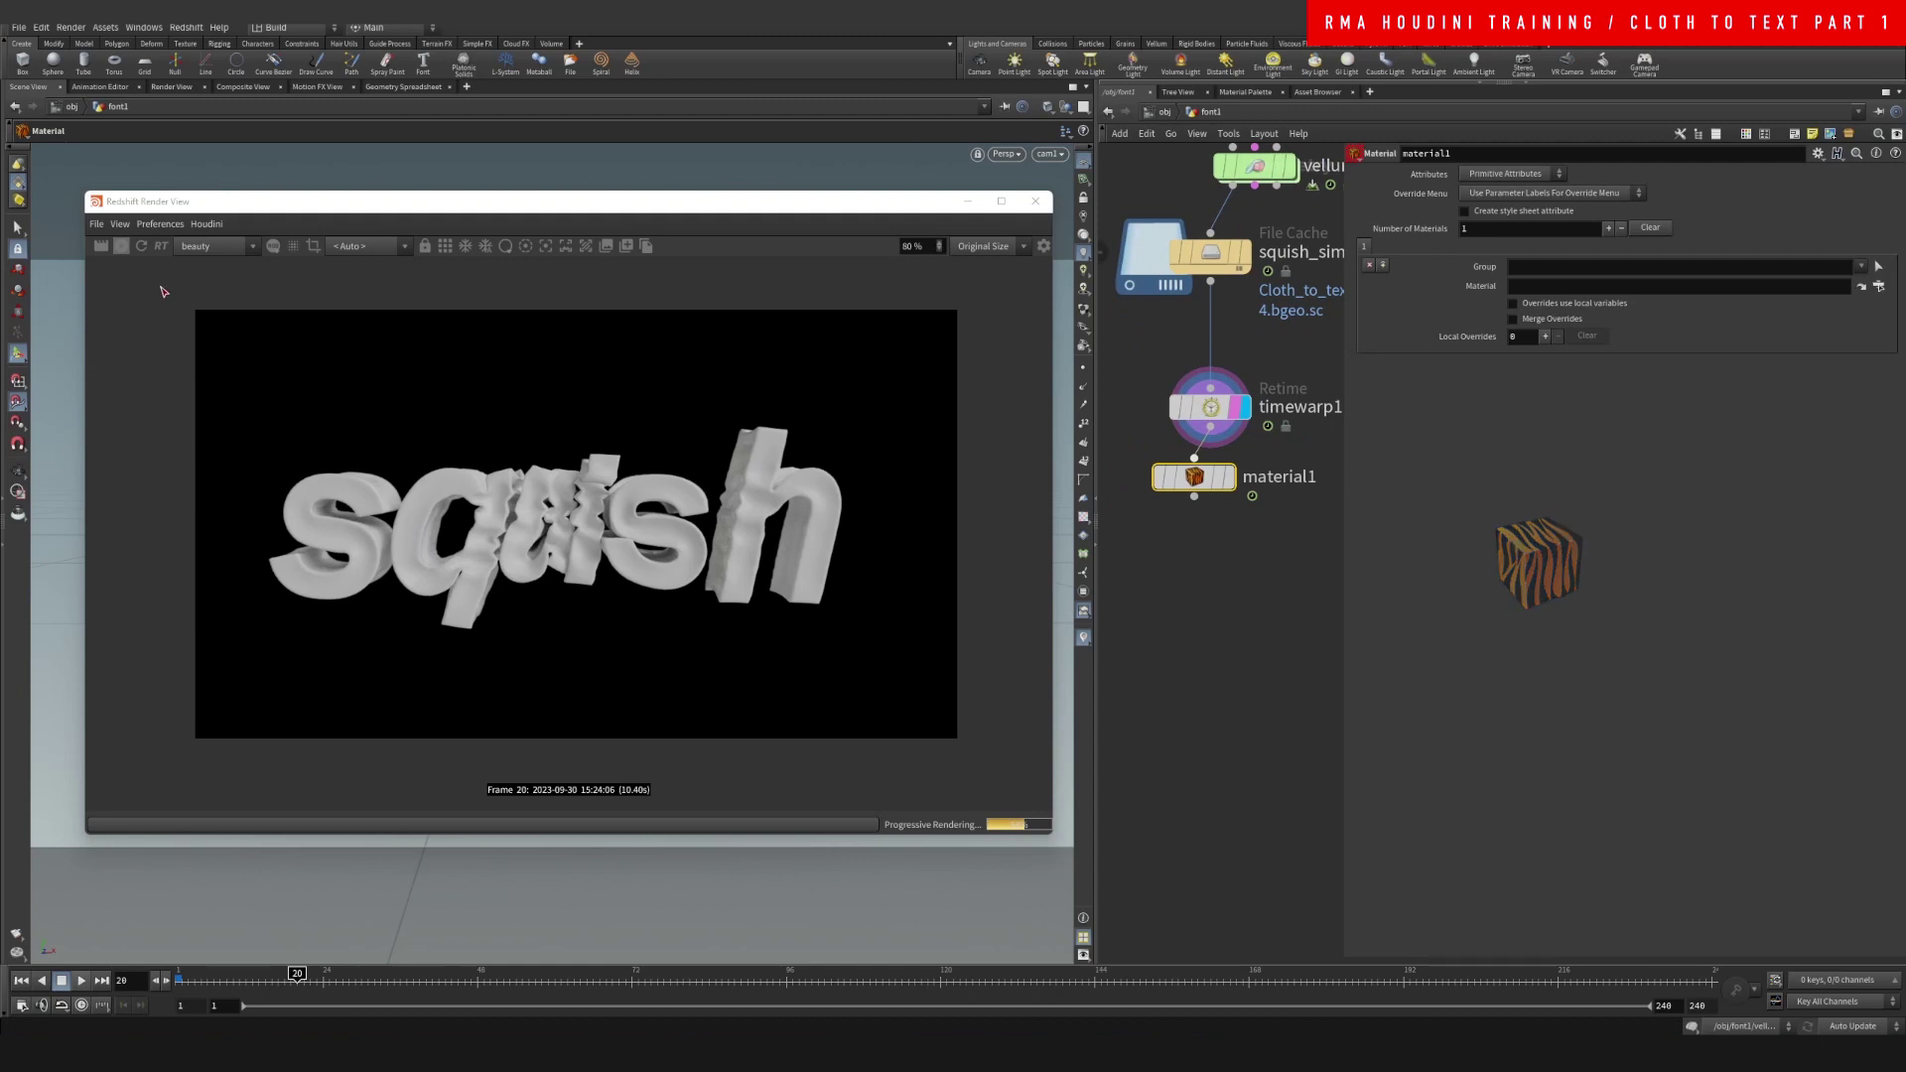
{"action": "left_click", "coordinate": [1231, 477]}
{"action": "left_click_drag", "start_coordinate": [1213, 479], "coordinate": [1218, 555]}
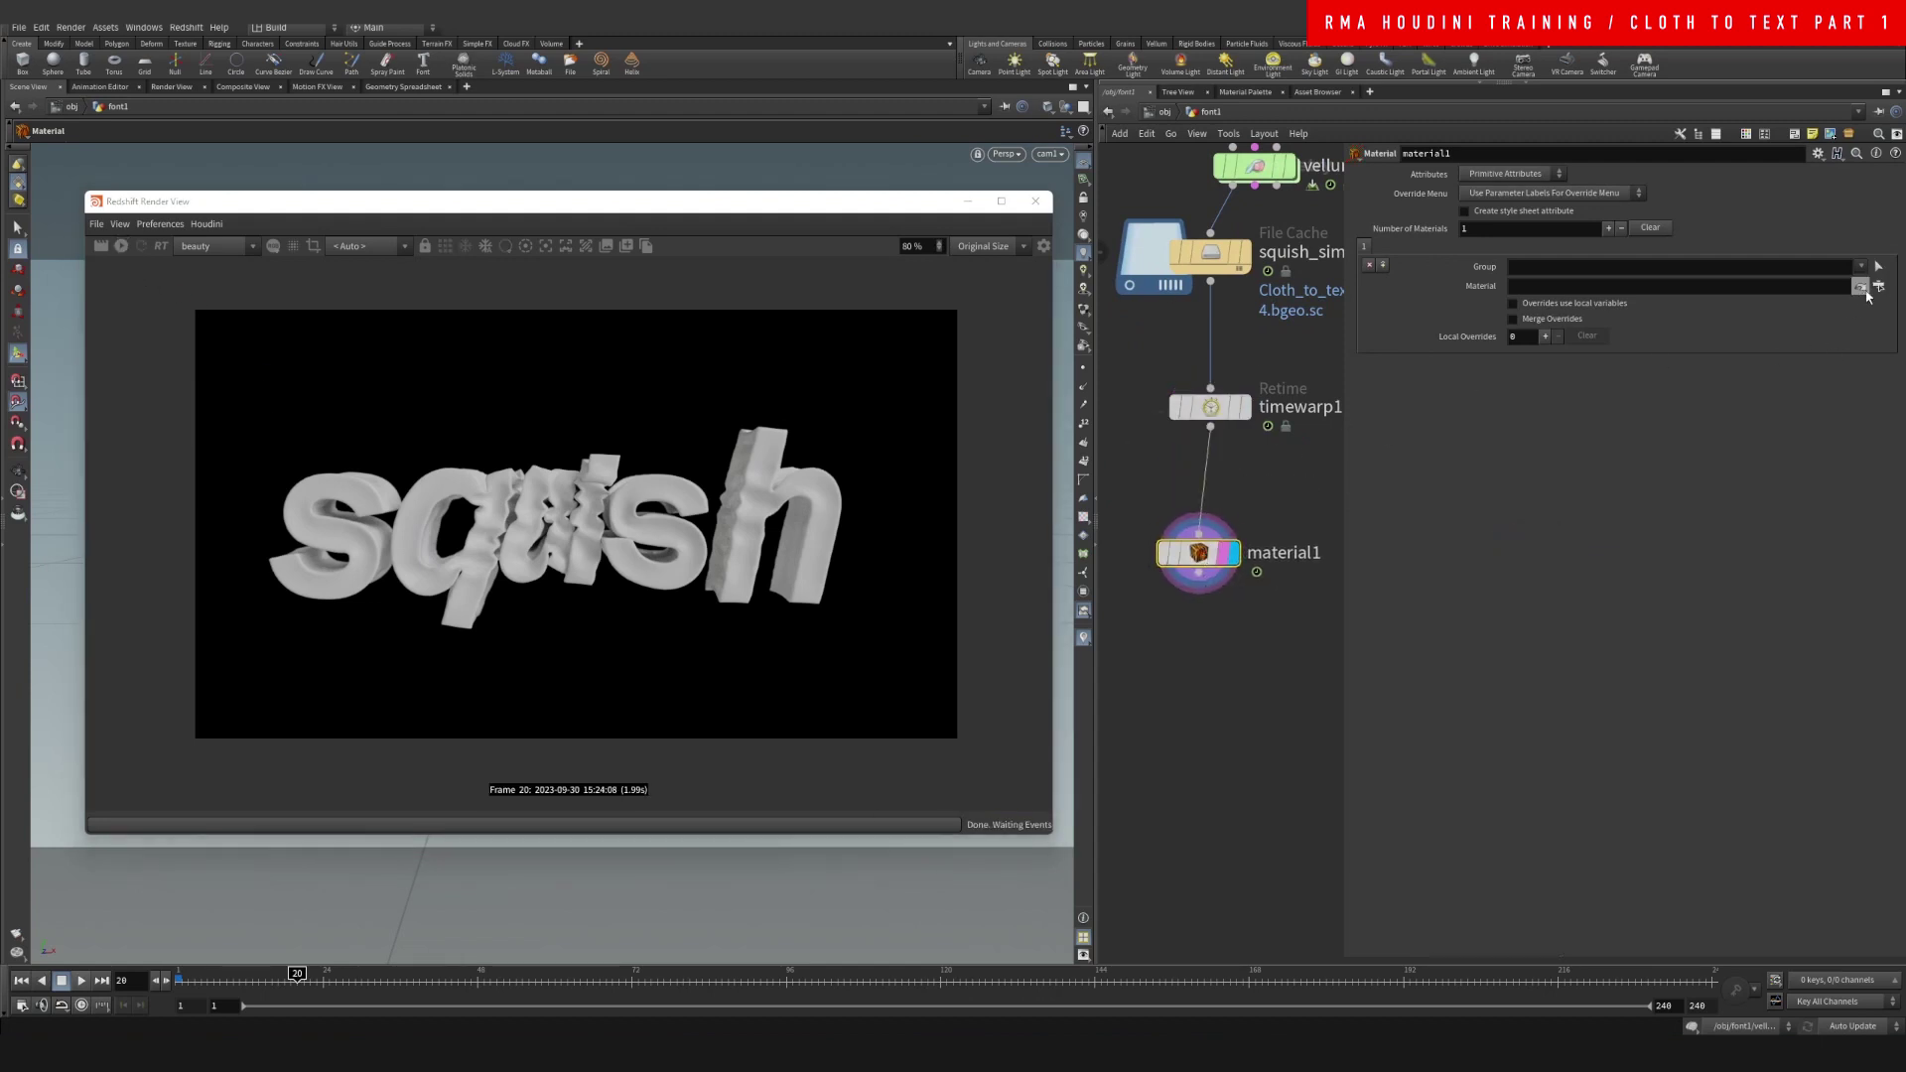
Assign /mat/plastic in material1 and inspect timewarp1's geometry attributes
{"action": "left_click", "coordinate": [1878, 286]}
{"action": "double_click", "coordinate": [1785, 222]}
{"action": "middle_click", "coordinate": [1214, 408]}
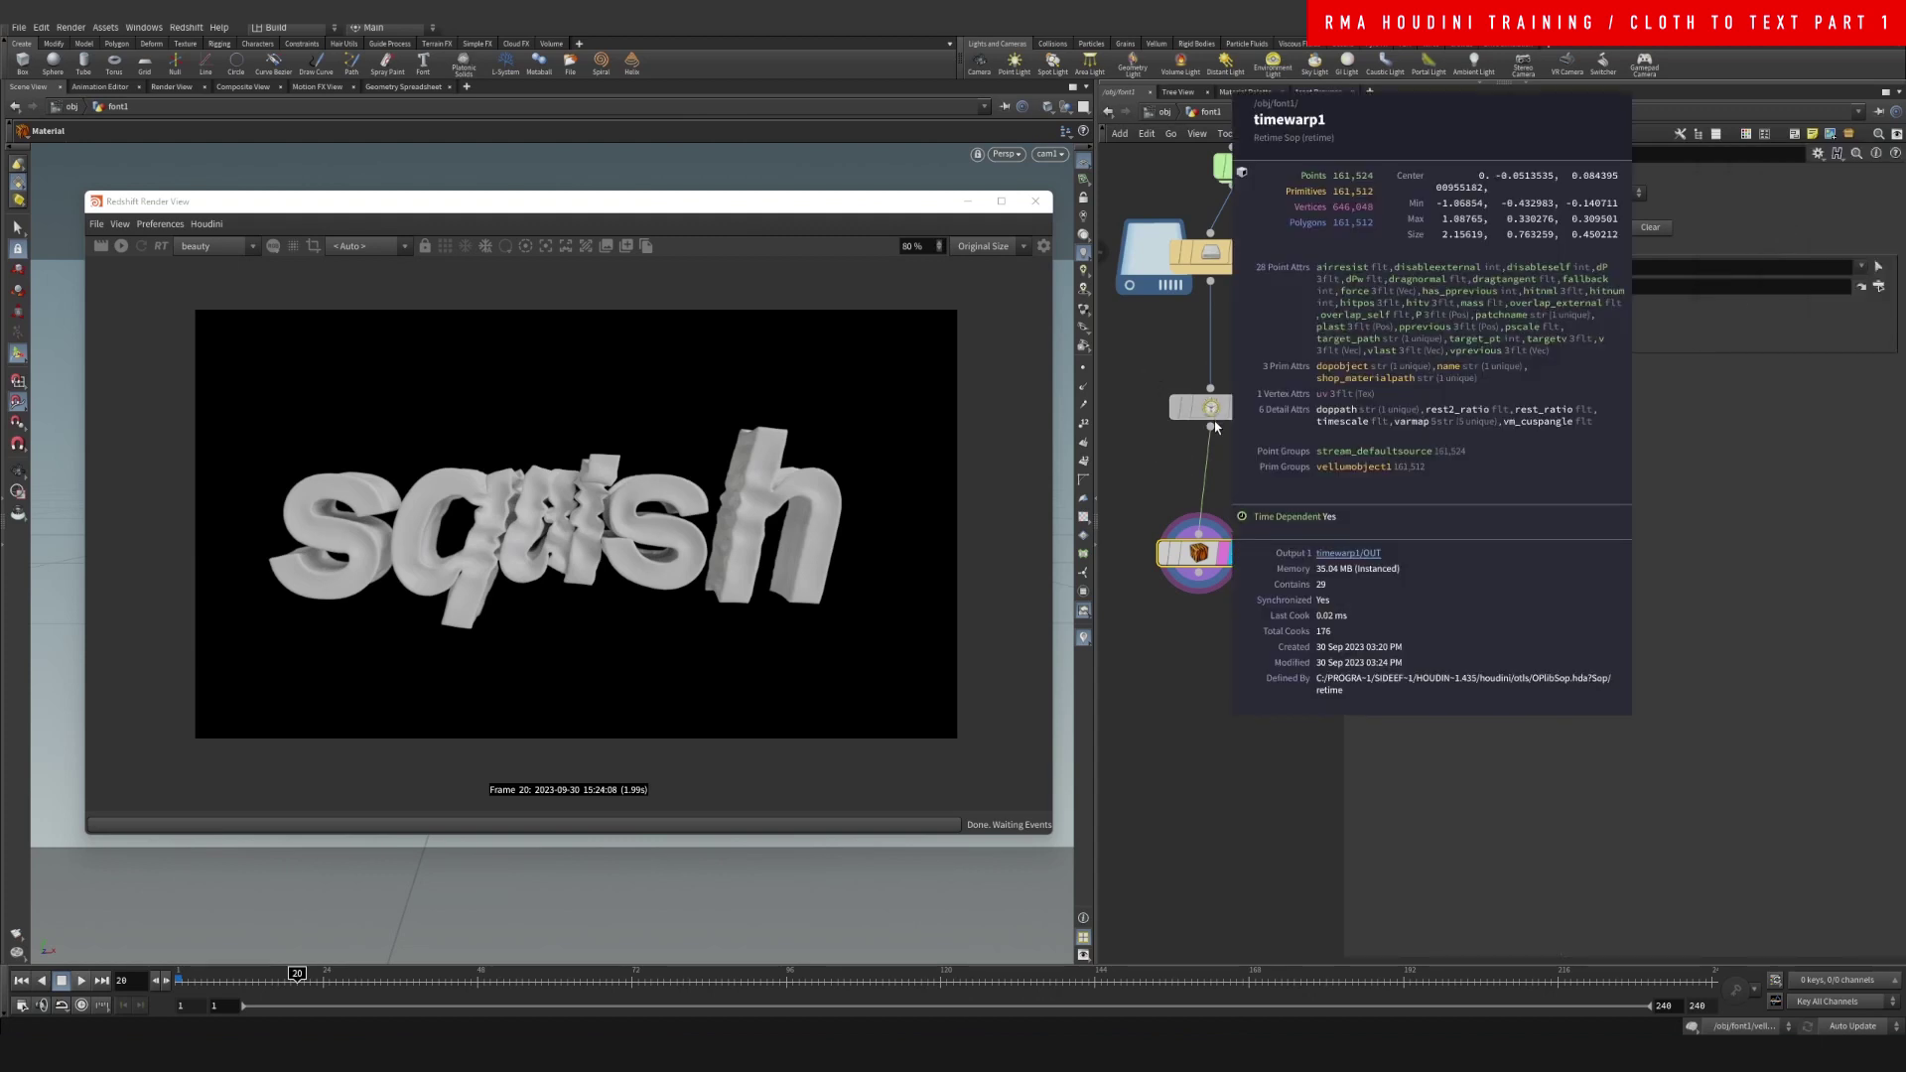
{"action": "right_click", "coordinate": [1257, 477]}
{"action": "key", "text": "Escape"}
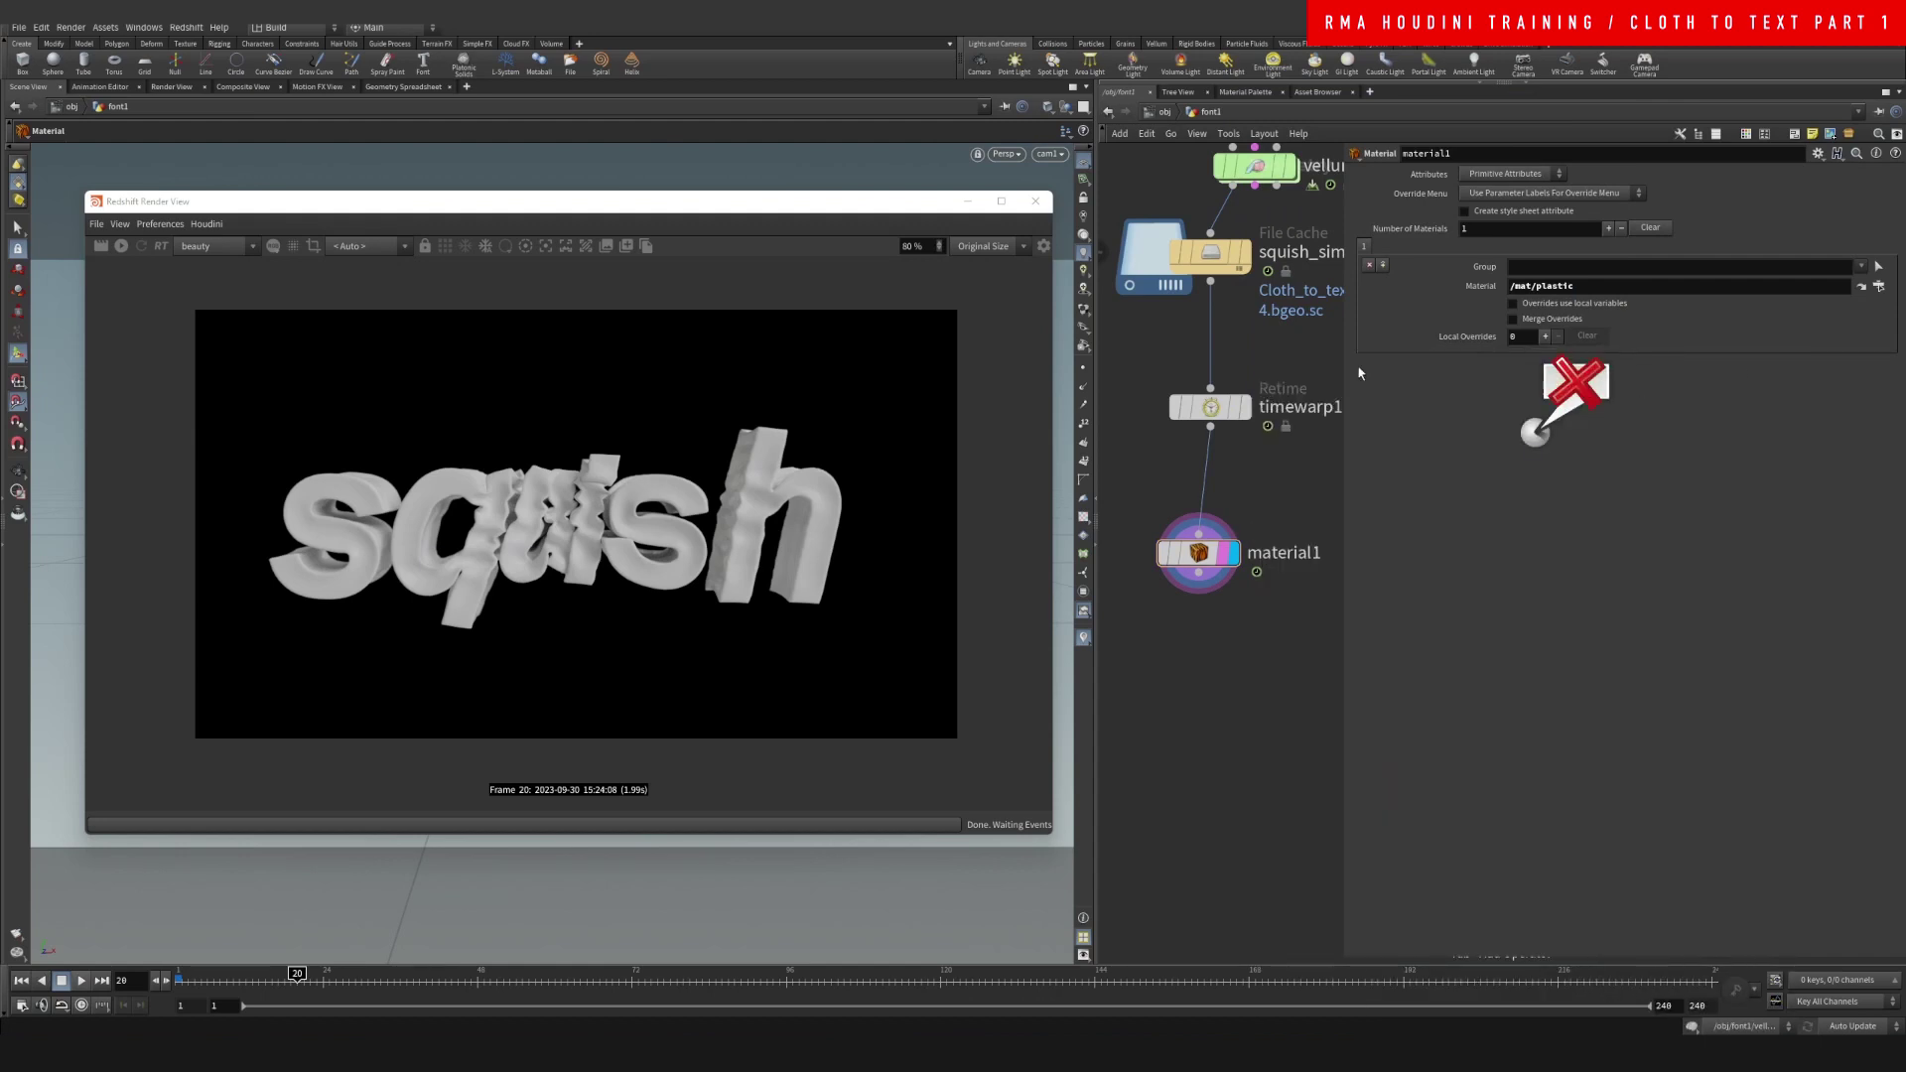
Insert attribdelete1 between timewarp1 and material1 with all four attribute fields set to '*'
{"action": "left_click", "coordinate": [1202, 471]}
{"action": "left_click", "coordinate": [1513, 203]}
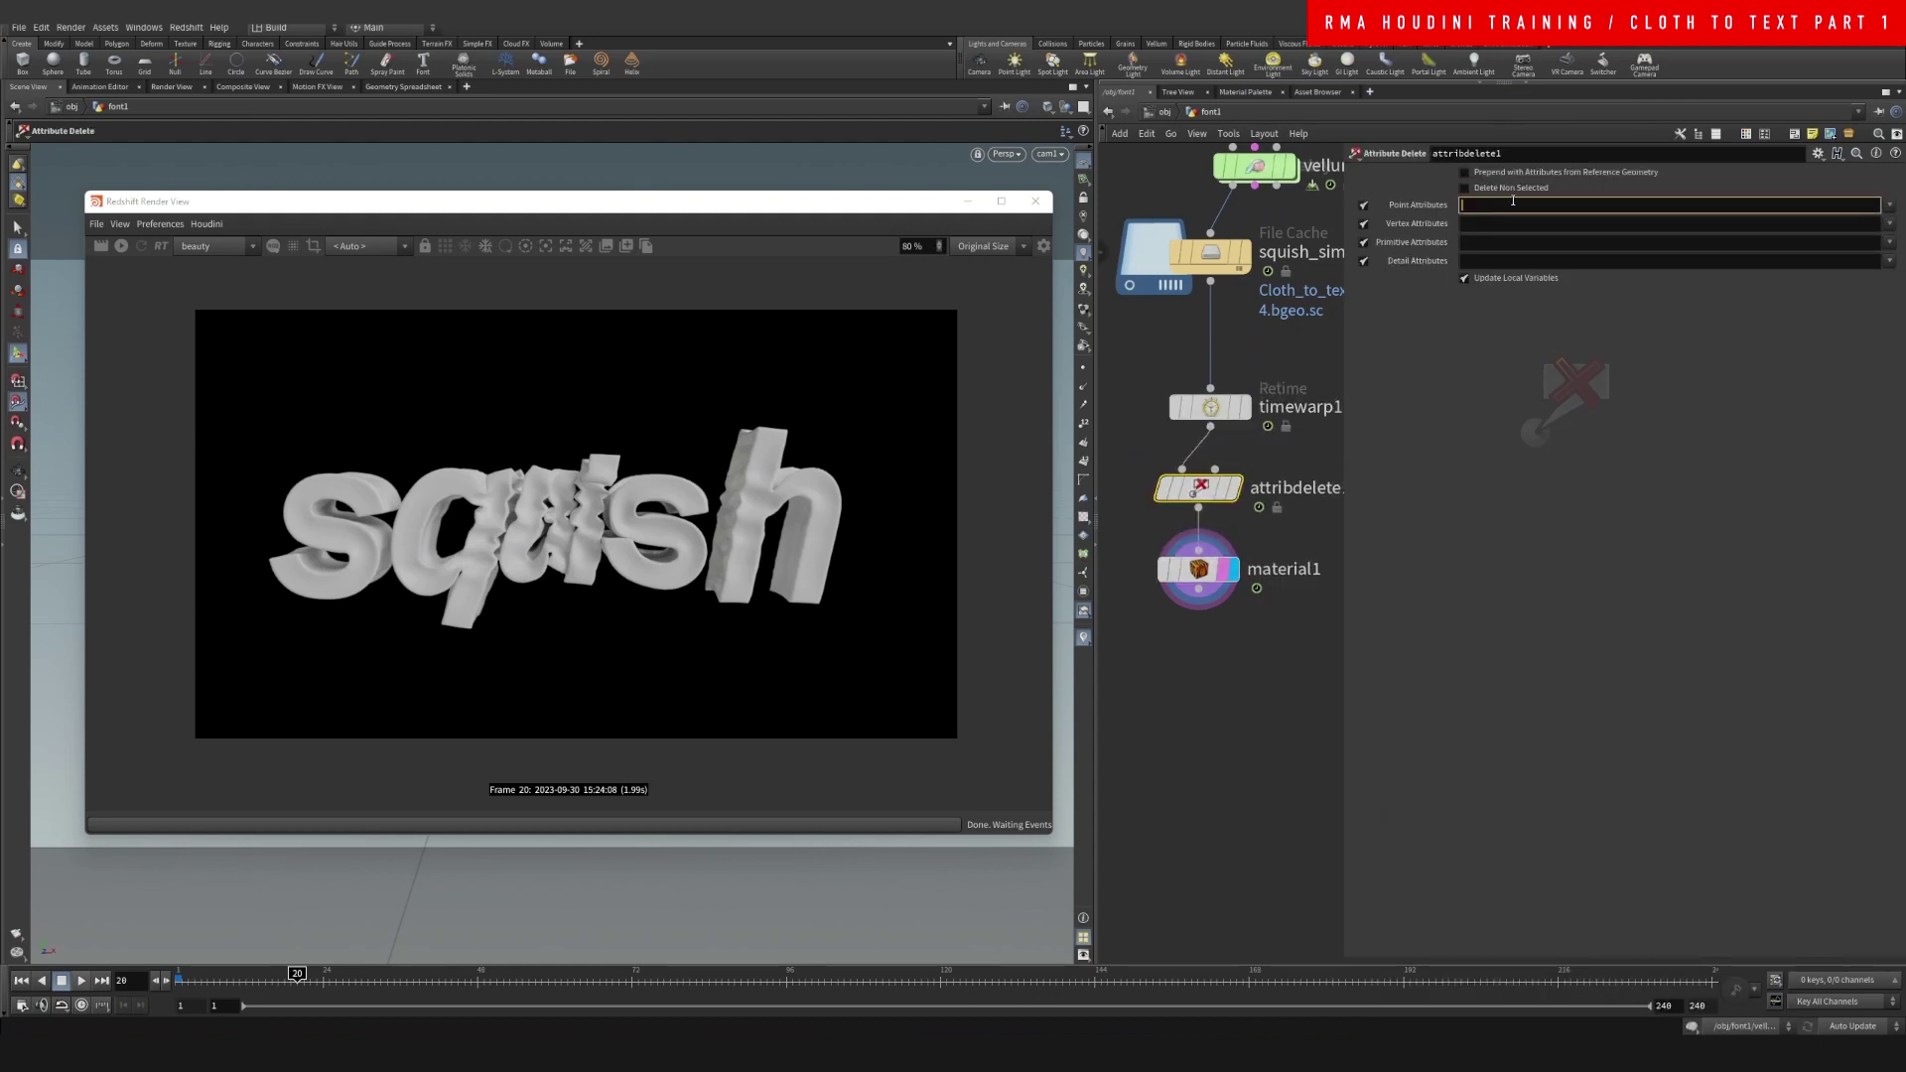
{"action": "type", "text": "*"}
{"action": "key", "text": "Tab"}
{"action": "type", "text": "*"}
{"action": "key", "text": "Tab"}
{"action": "type", "text": "*"}
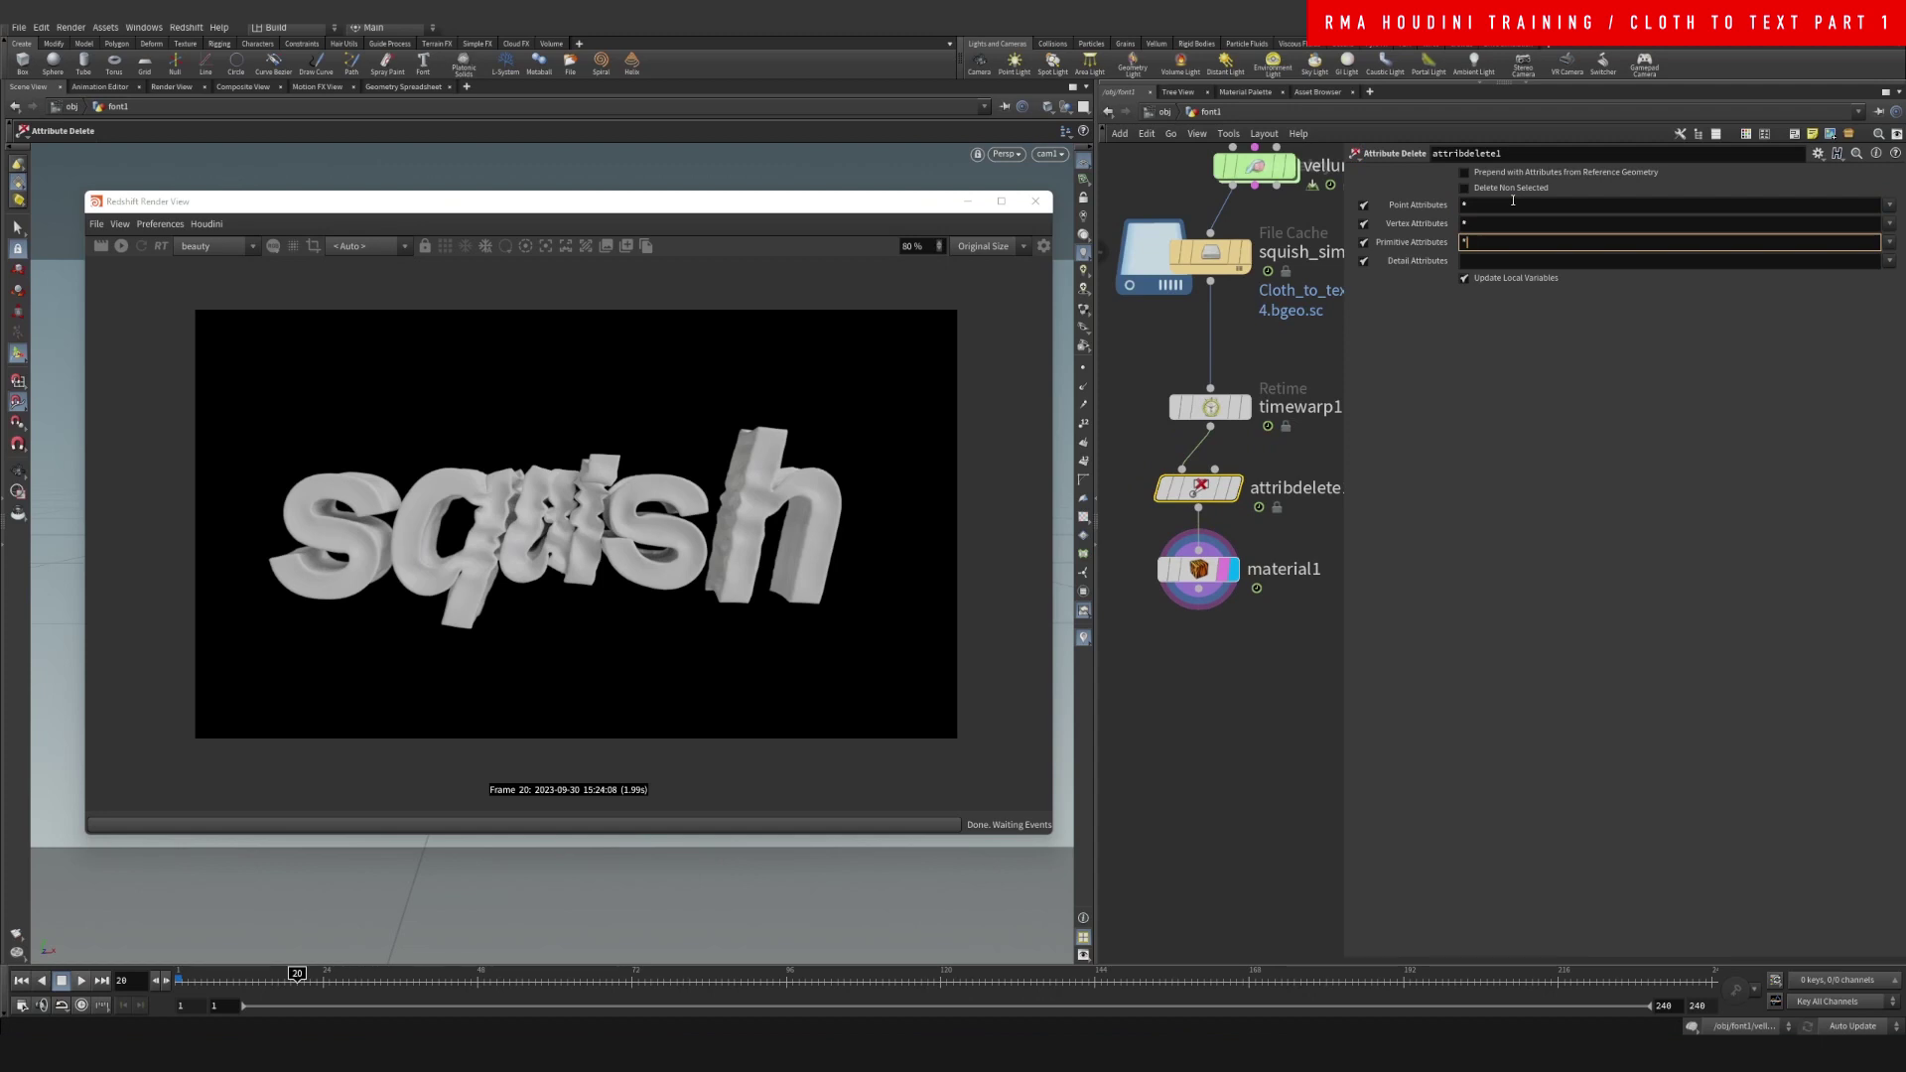
{"action": "key", "text": "Tab"}
{"action": "type", "text": "*"}
{"action": "key", "text": "Return"}
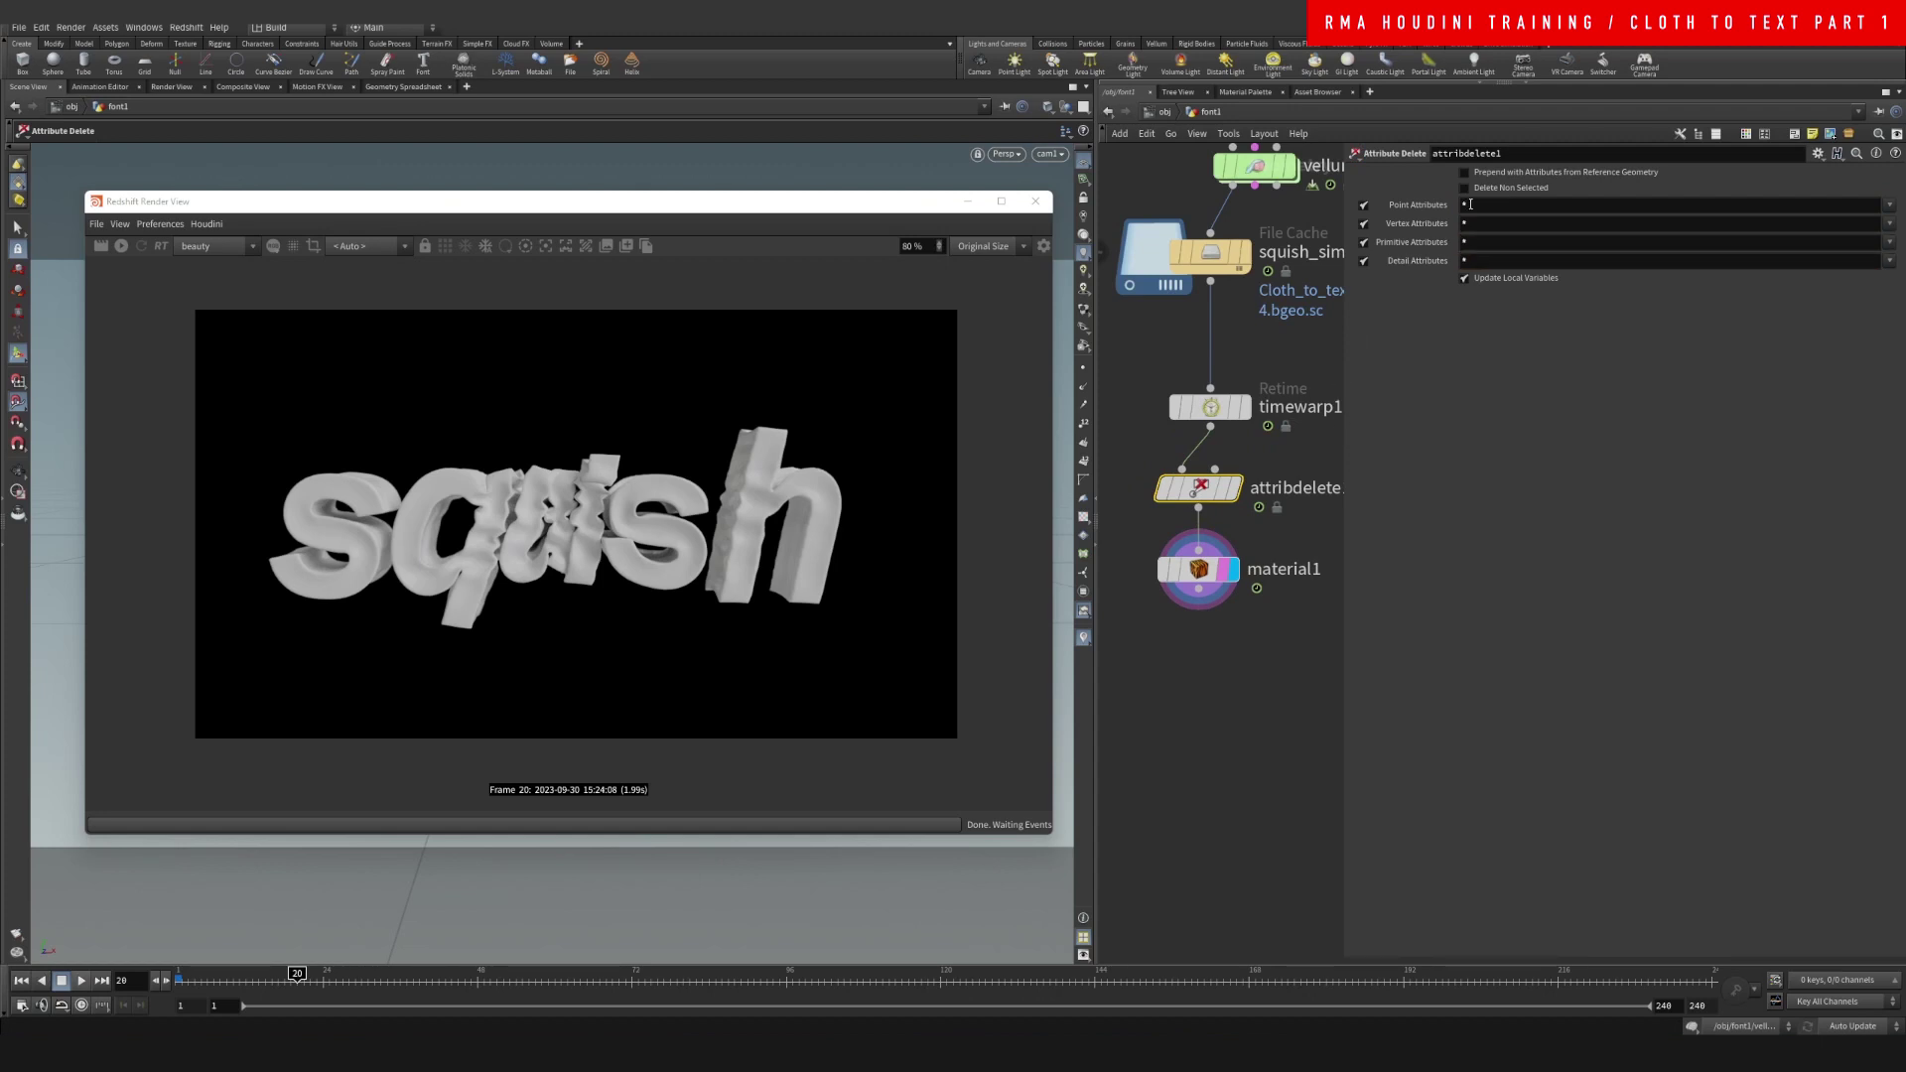
Change the point pattern to '* ^v' and the vertex pattern to '* ^uv'
{"action": "left_click", "coordinate": [1536, 206]}
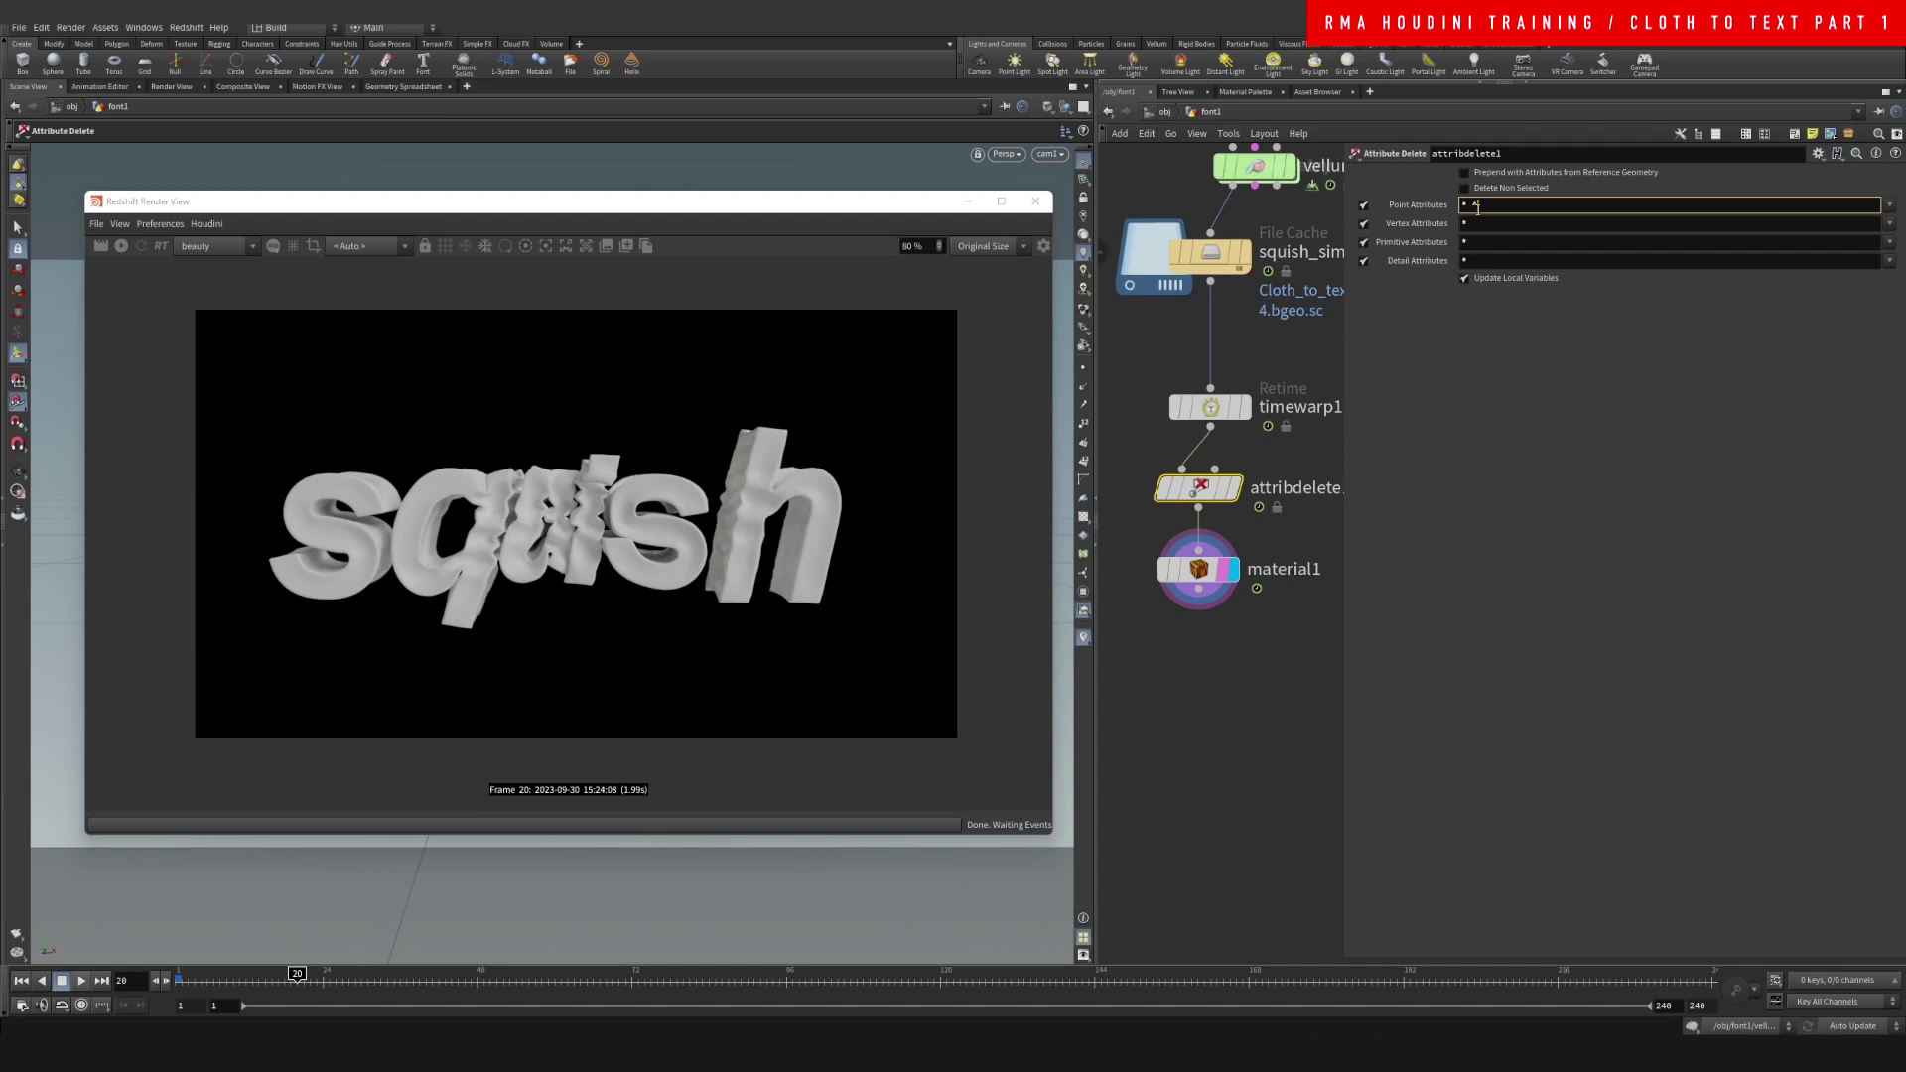
{"action": "left_click", "coordinate": [1489, 311]}
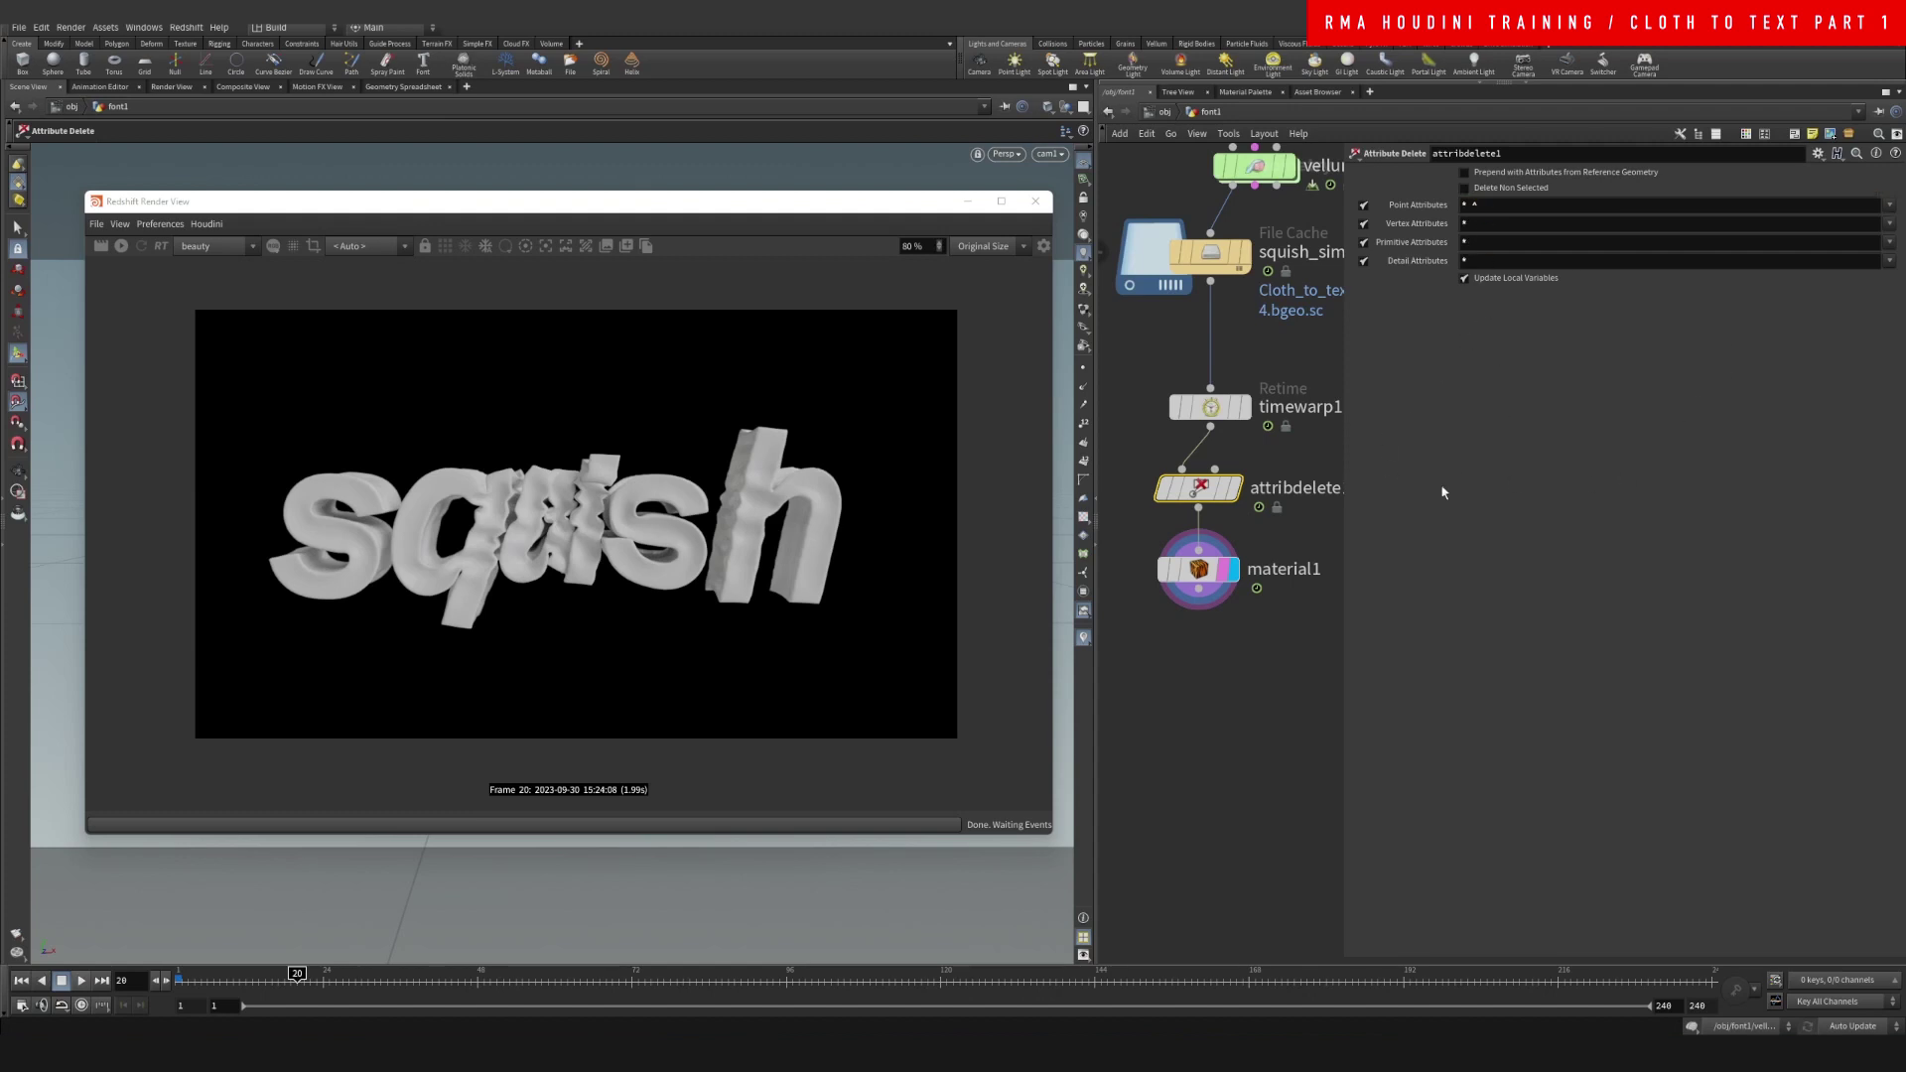
{"action": "left_click", "coordinate": [1501, 207]}
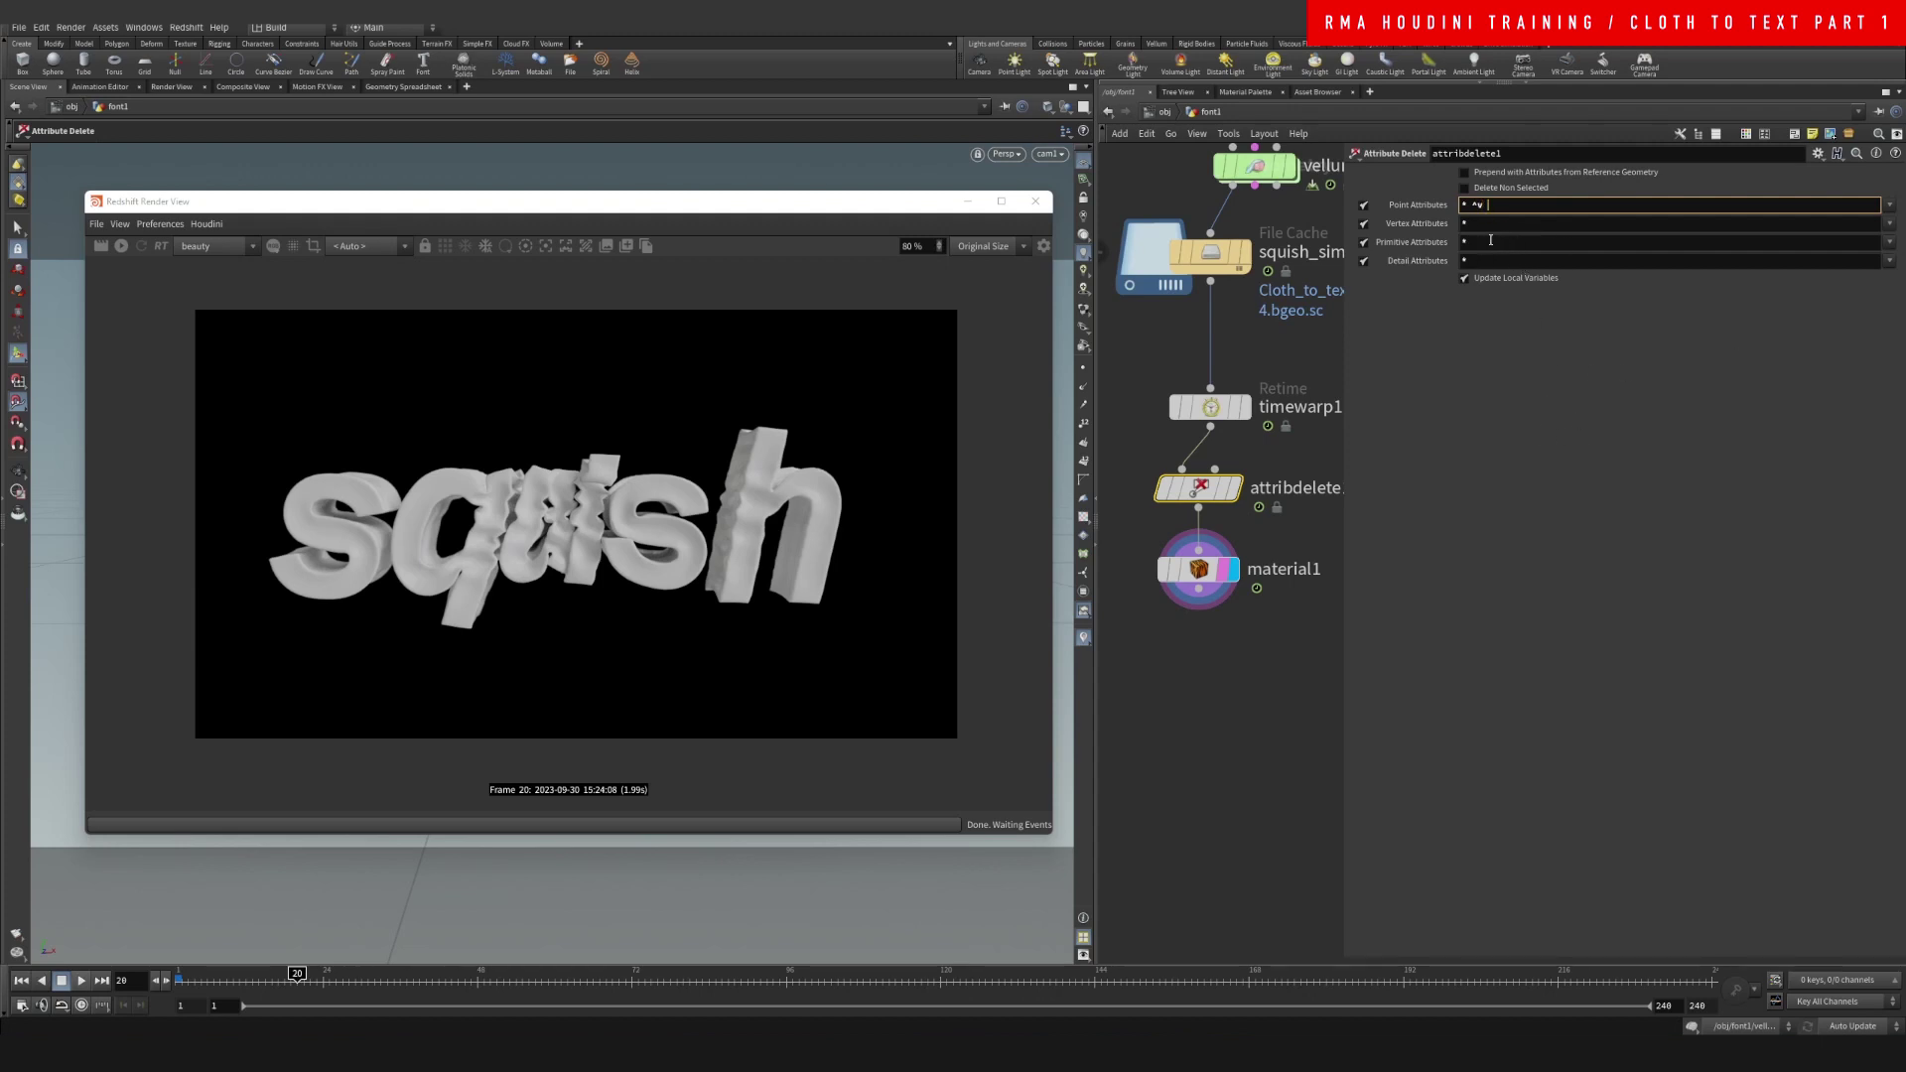
{"action": "double_click", "coordinate": [1474, 205]}
{"action": "left_click", "coordinate": [1464, 227]}
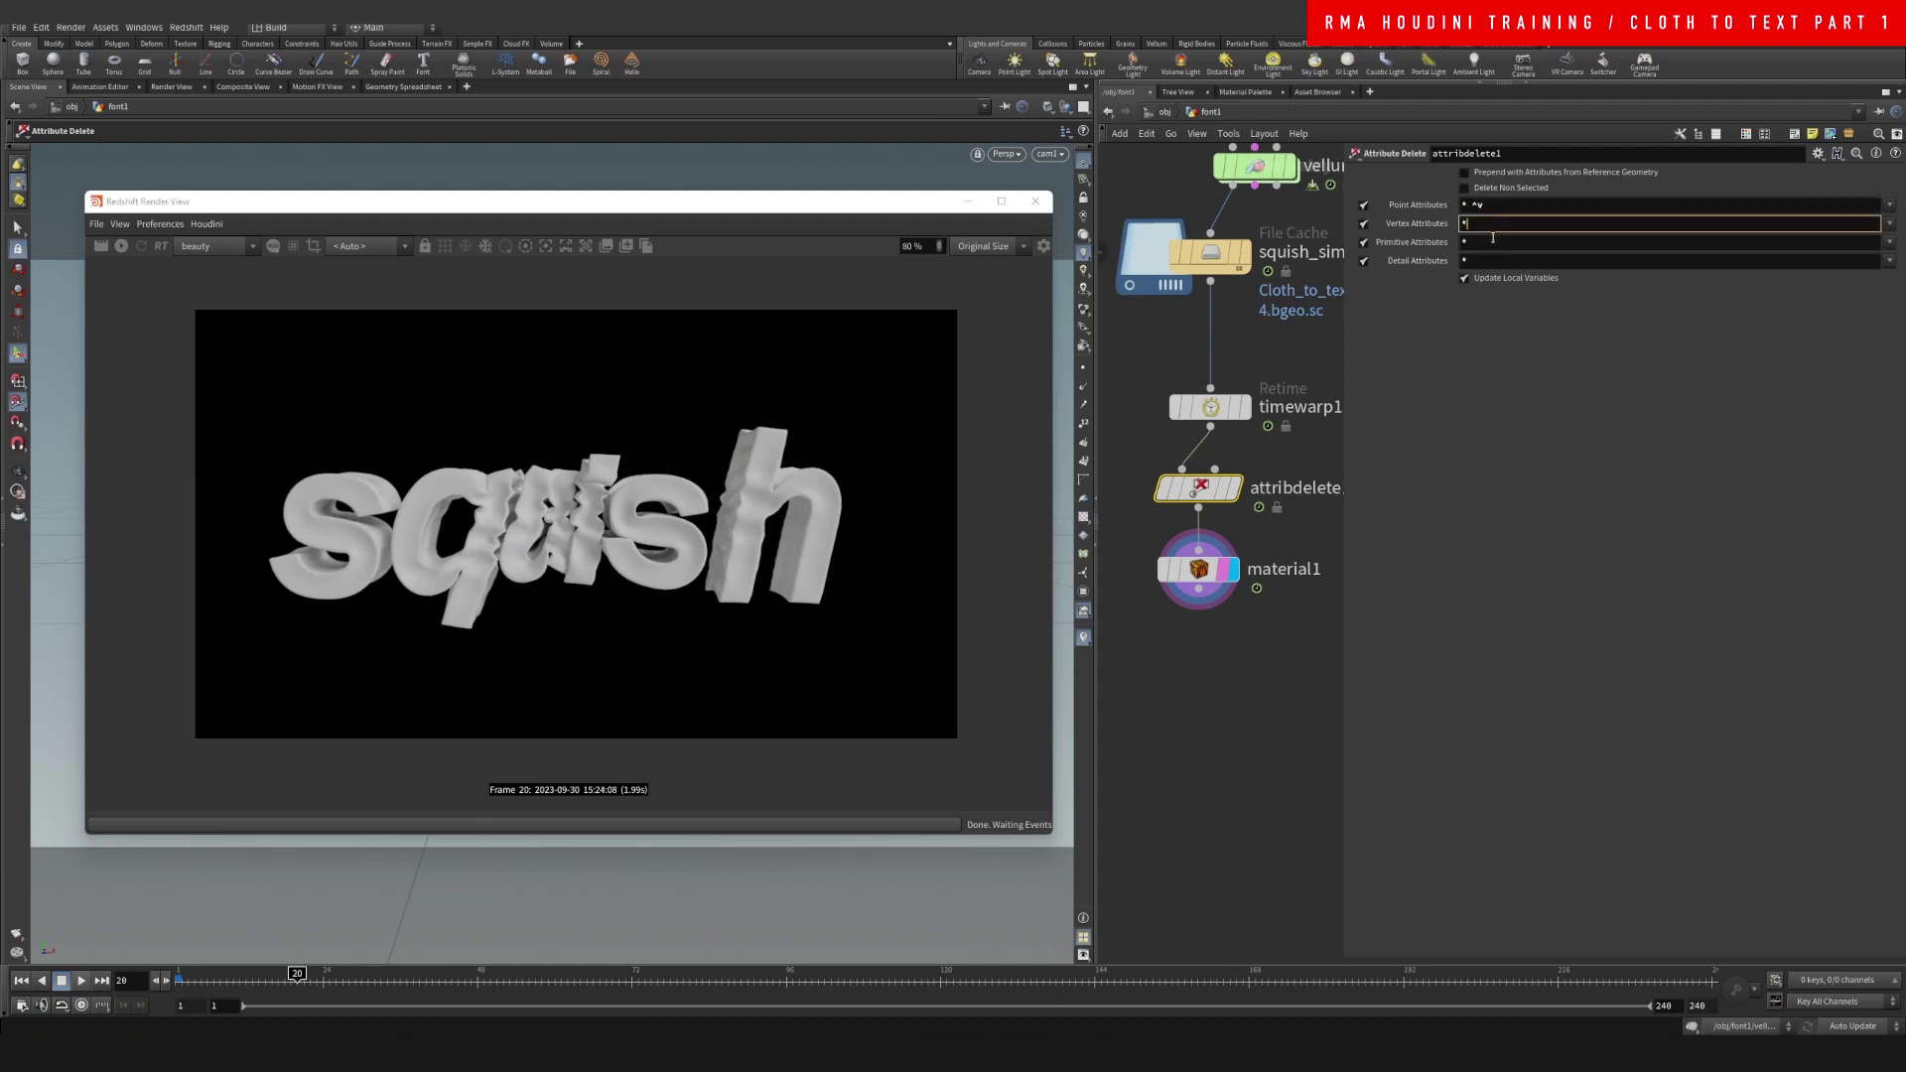
{"action": "type", "text": "^vuv"}
{"action": "key", "text": "Return"}
{"action": "left_click", "coordinate": [1486, 227]}
{"action": "key", "text": "Return"}
Verify only P, v and uv remain, then select material1
{"action": "middle_click", "coordinate": [1205, 497]}
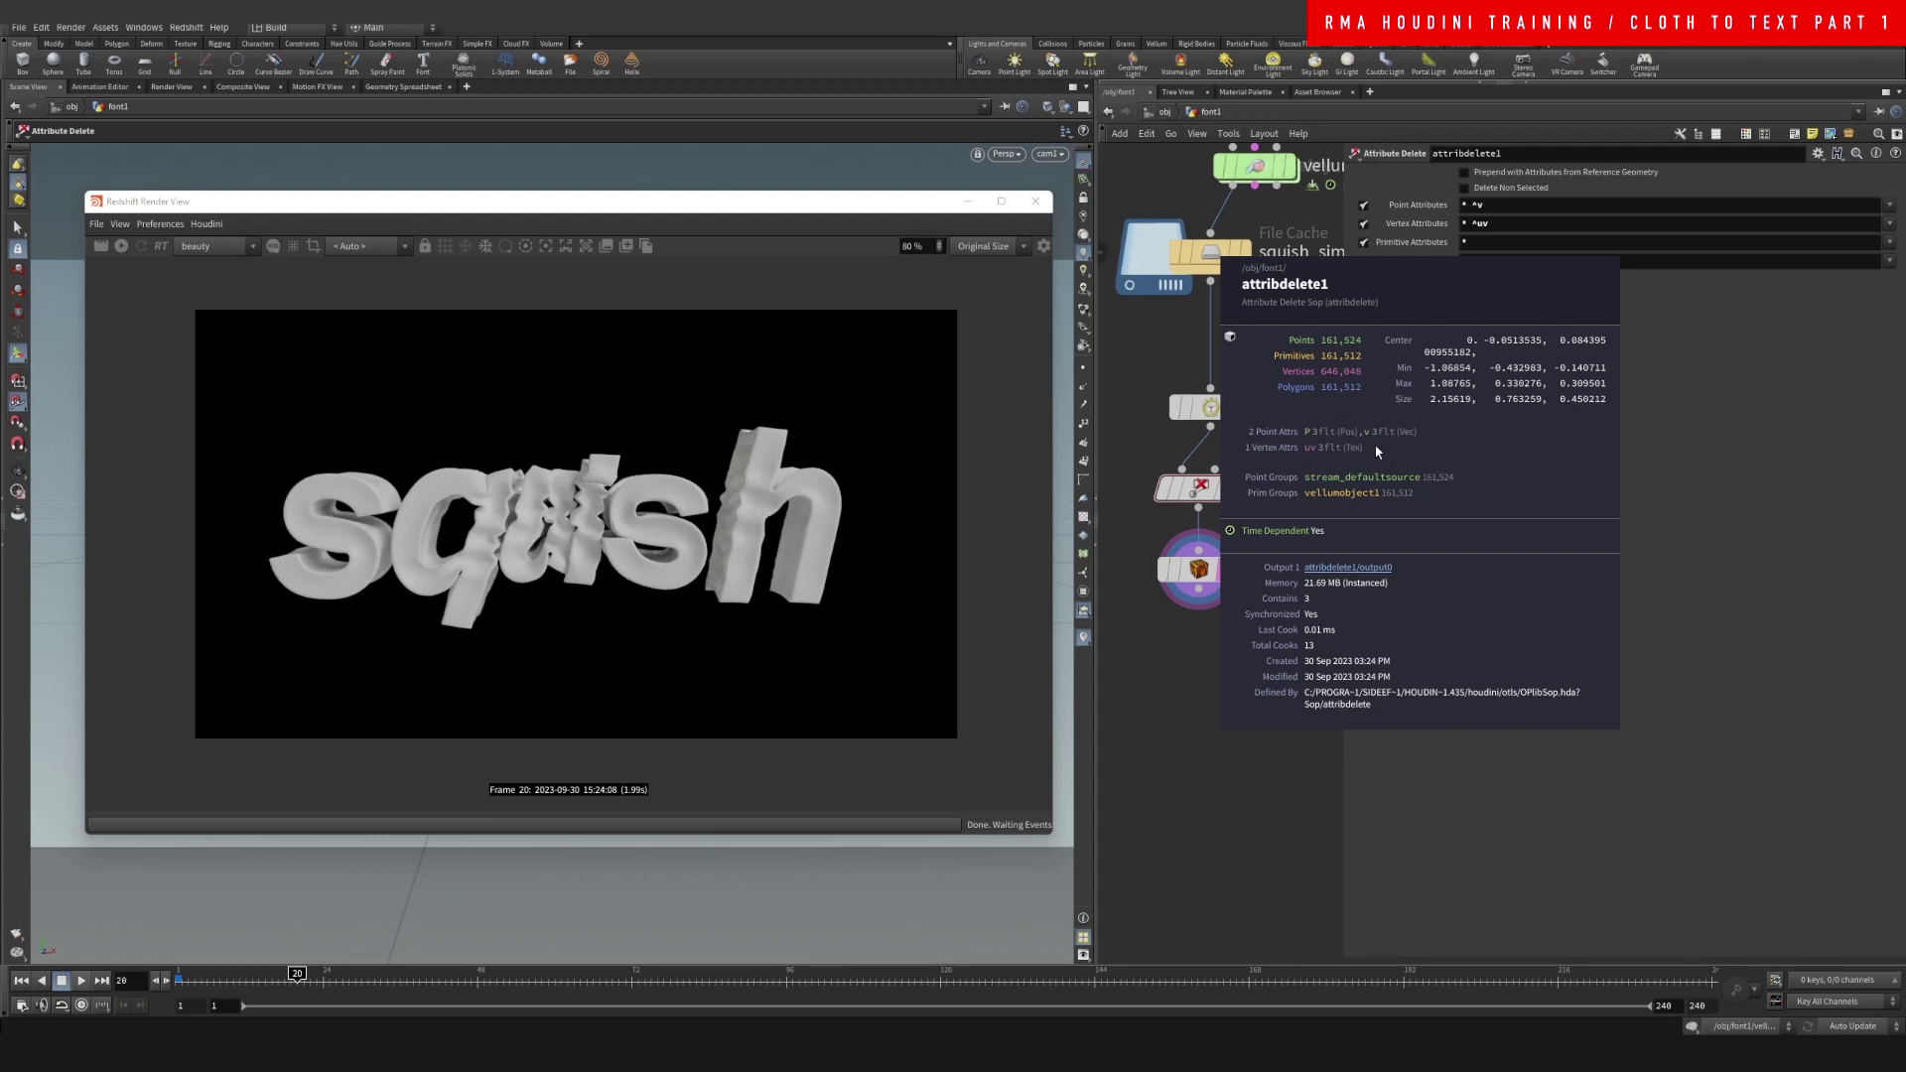
{"action": "middle_click_drag", "start_coordinate": [1274, 525], "coordinate": [1267, 506]}
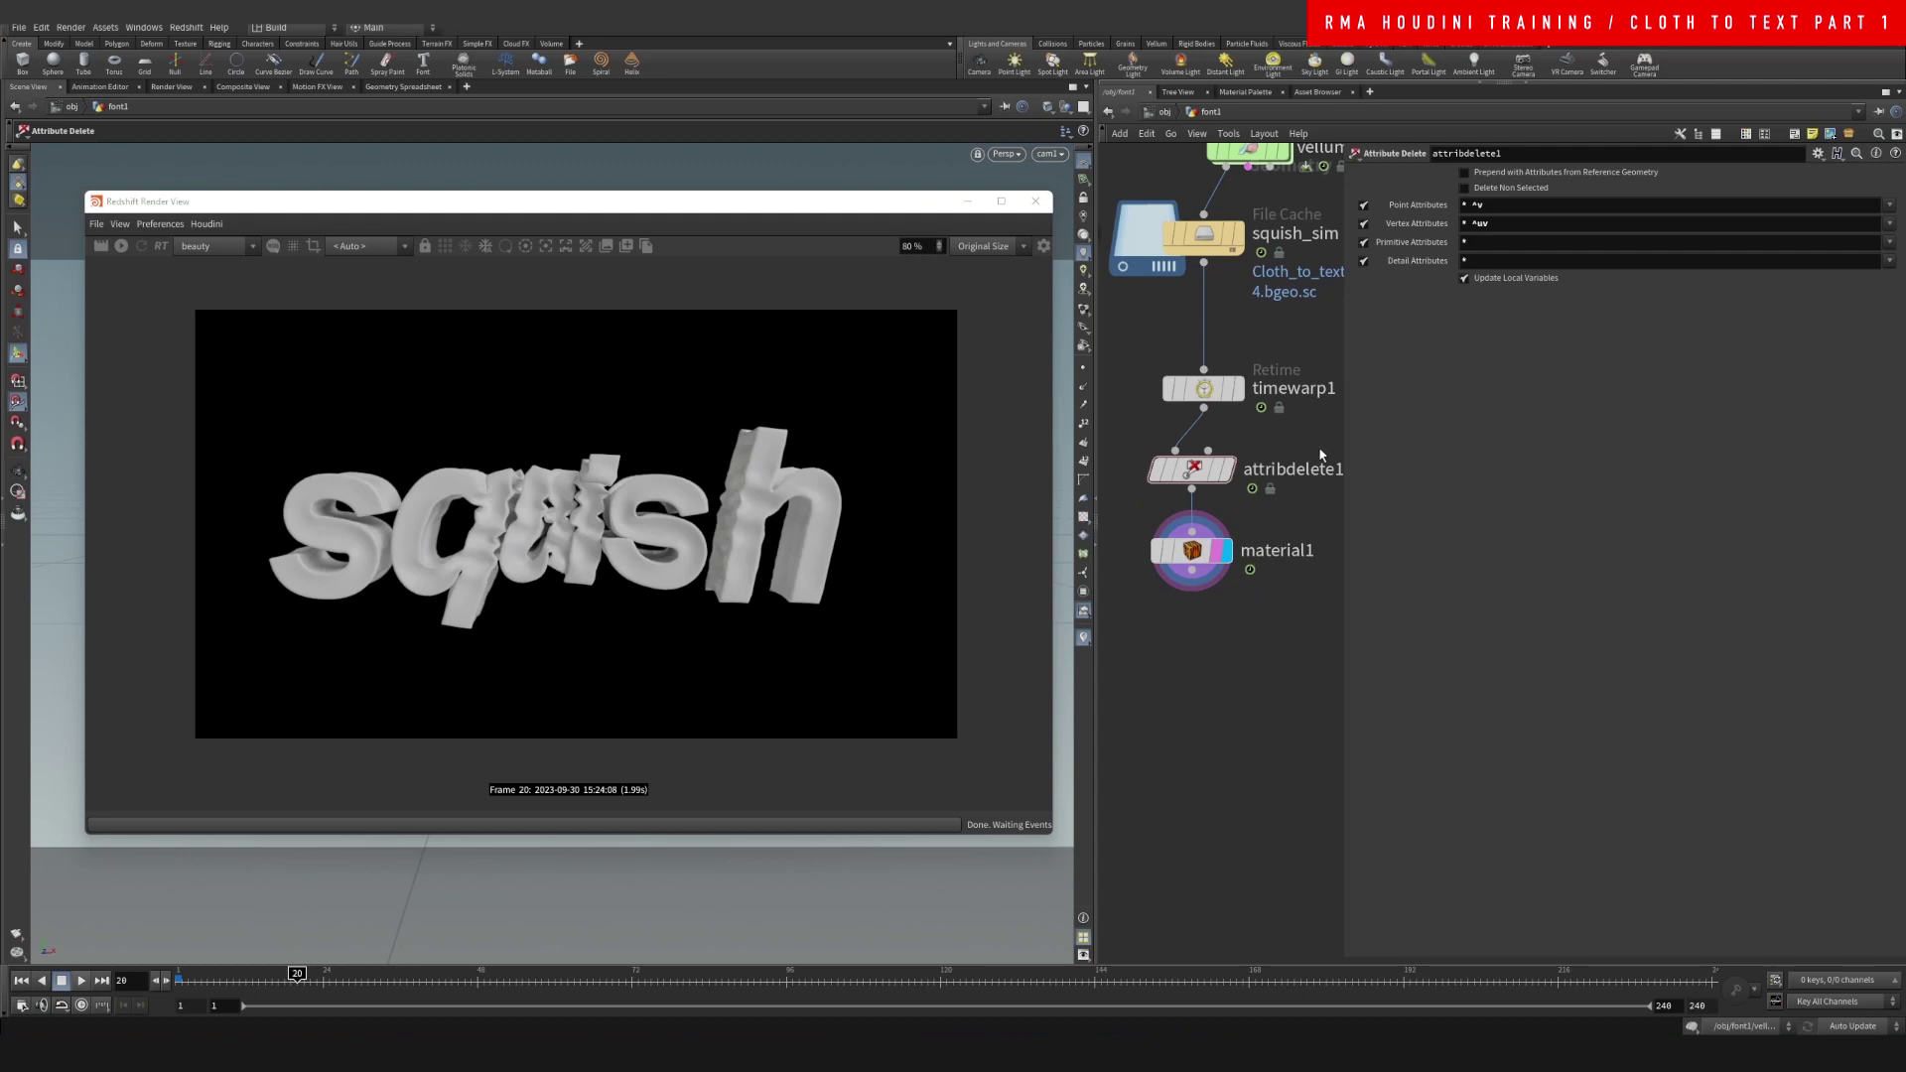
{"action": "left_click_drag", "start_coordinate": [1272, 510], "coordinate": [1213, 570]}
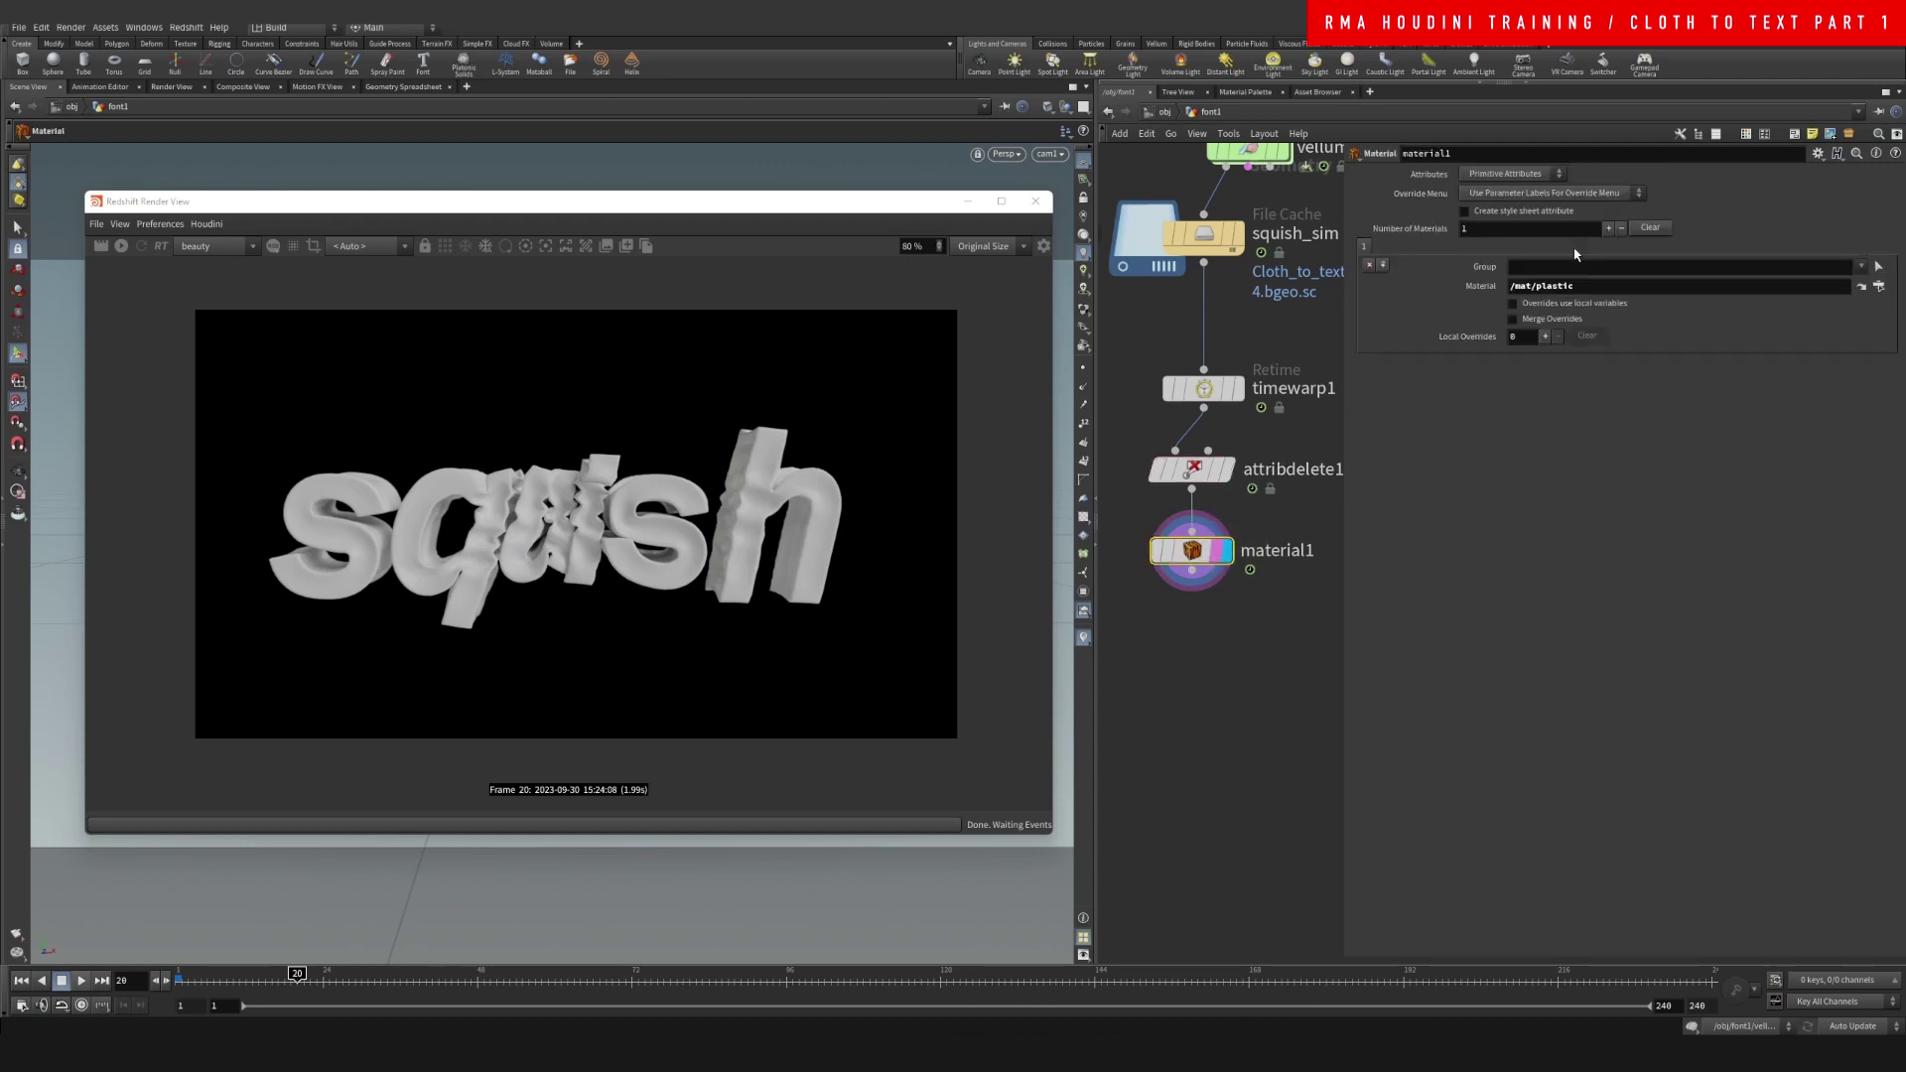
Render the magenta squish text in Redshift and jump to StandardMaterial1's parameters
{"action": "left_click", "coordinate": [124, 248]}
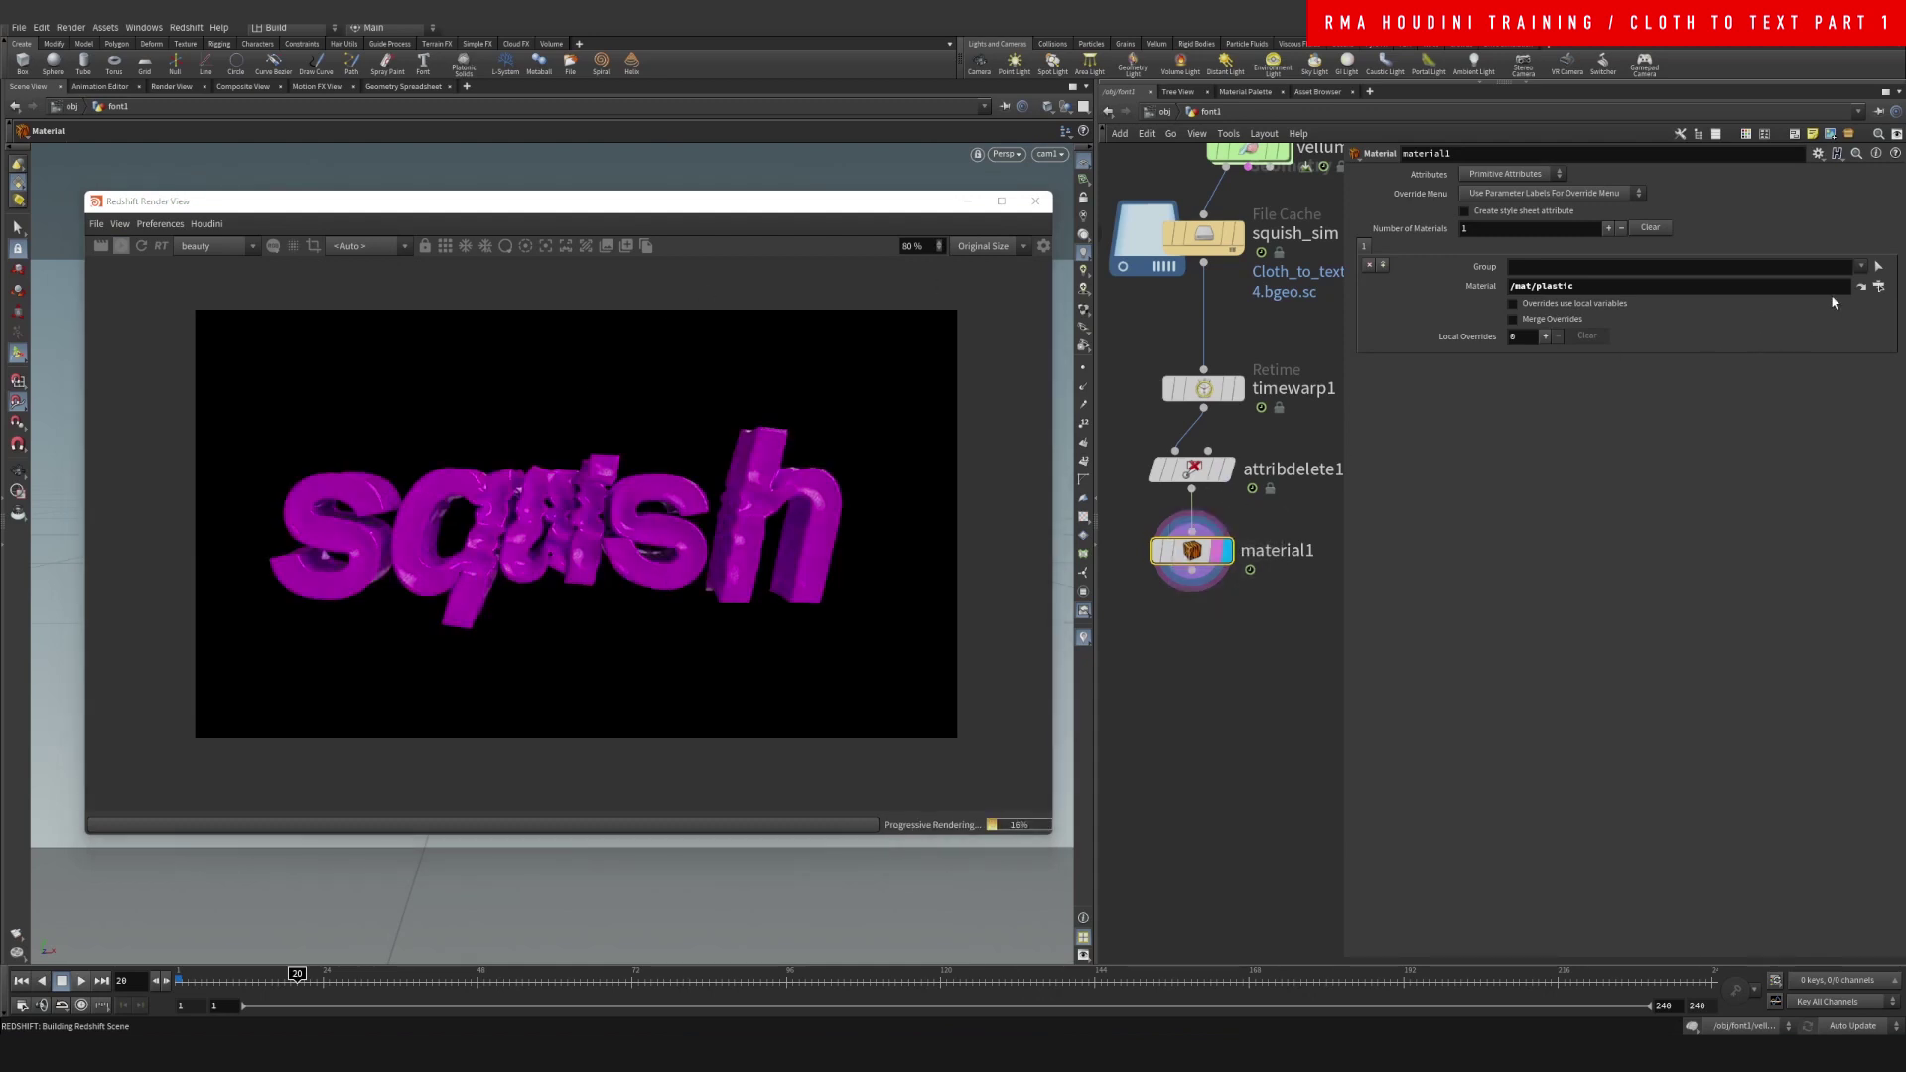
{"action": "left_click", "coordinate": [1861, 286]}
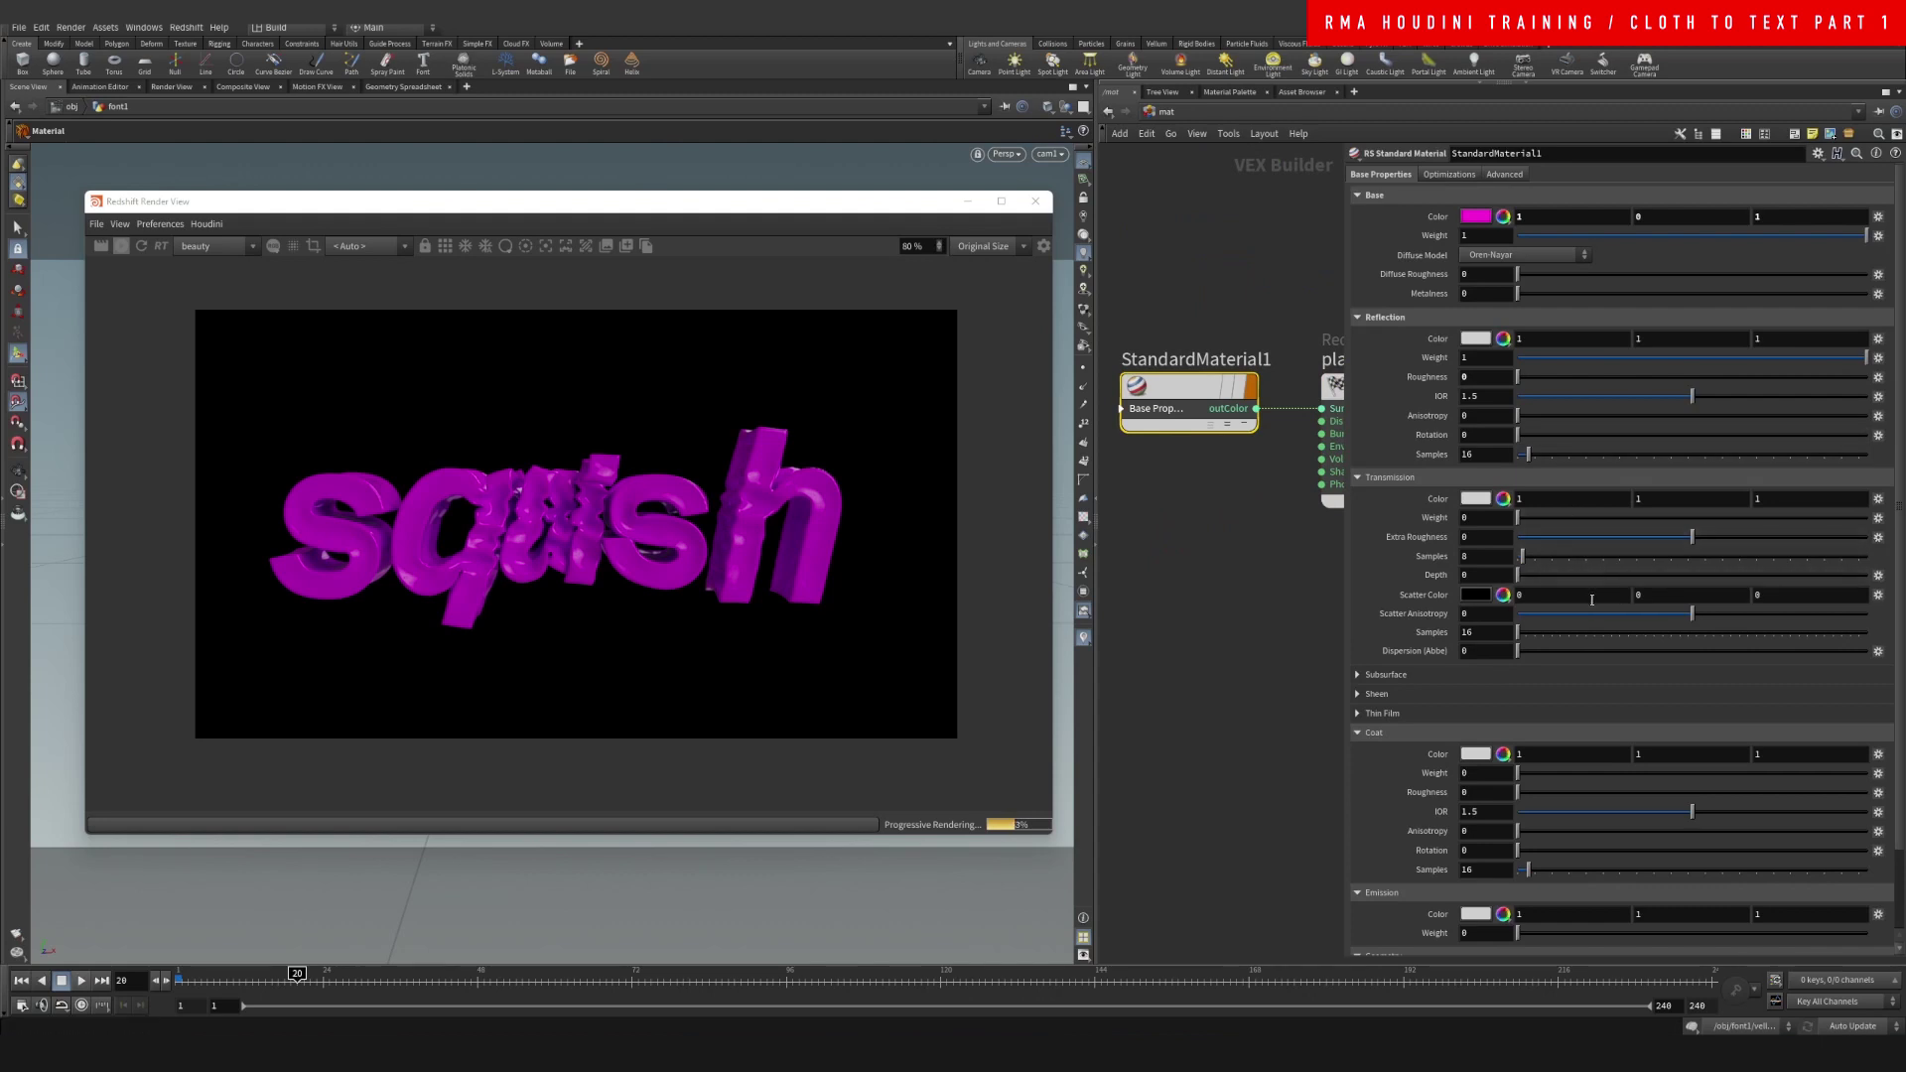
Set transmission weight 0.339, coat weight 1 and coat roughness 0.113, then collapse Coat
{"action": "left_click", "coordinate": [1636, 517]}
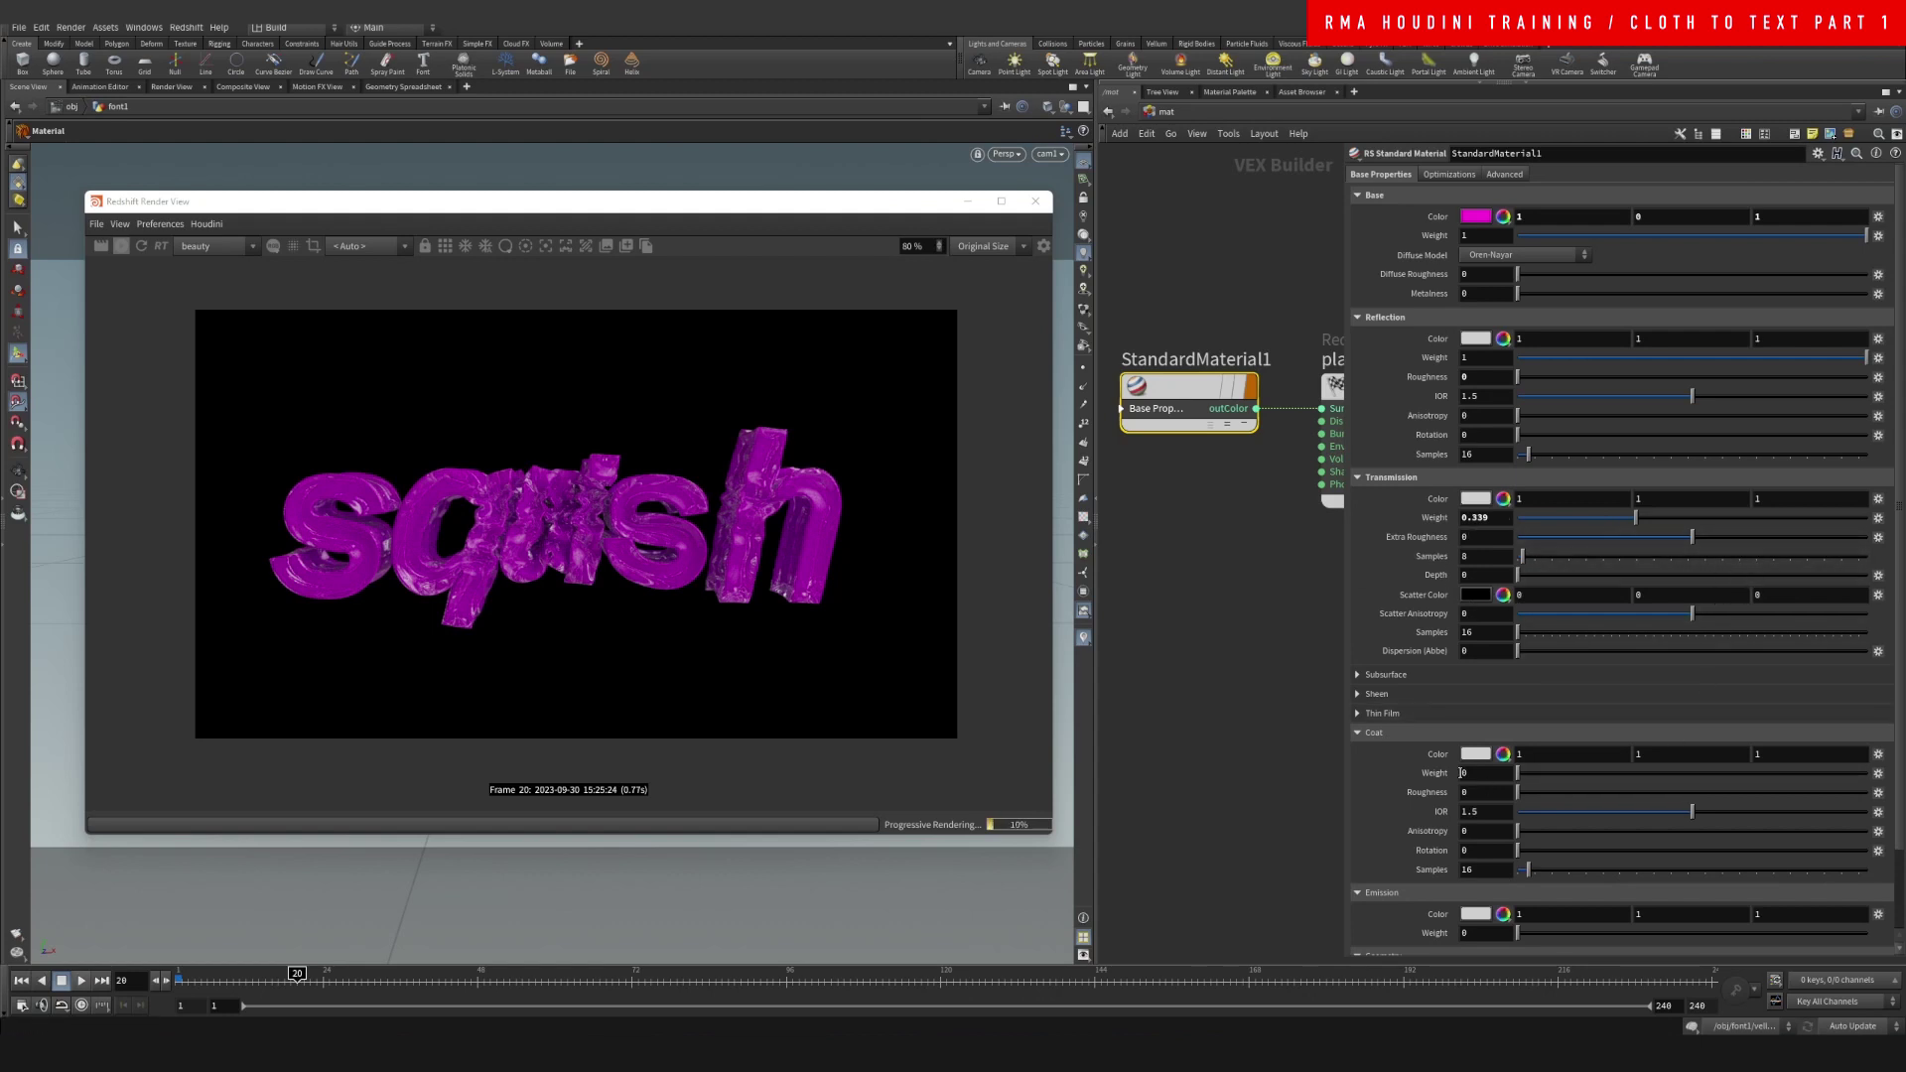
{"action": "left_click_drag", "start_coordinate": [1852, 774], "coordinate": [1871, 779]}
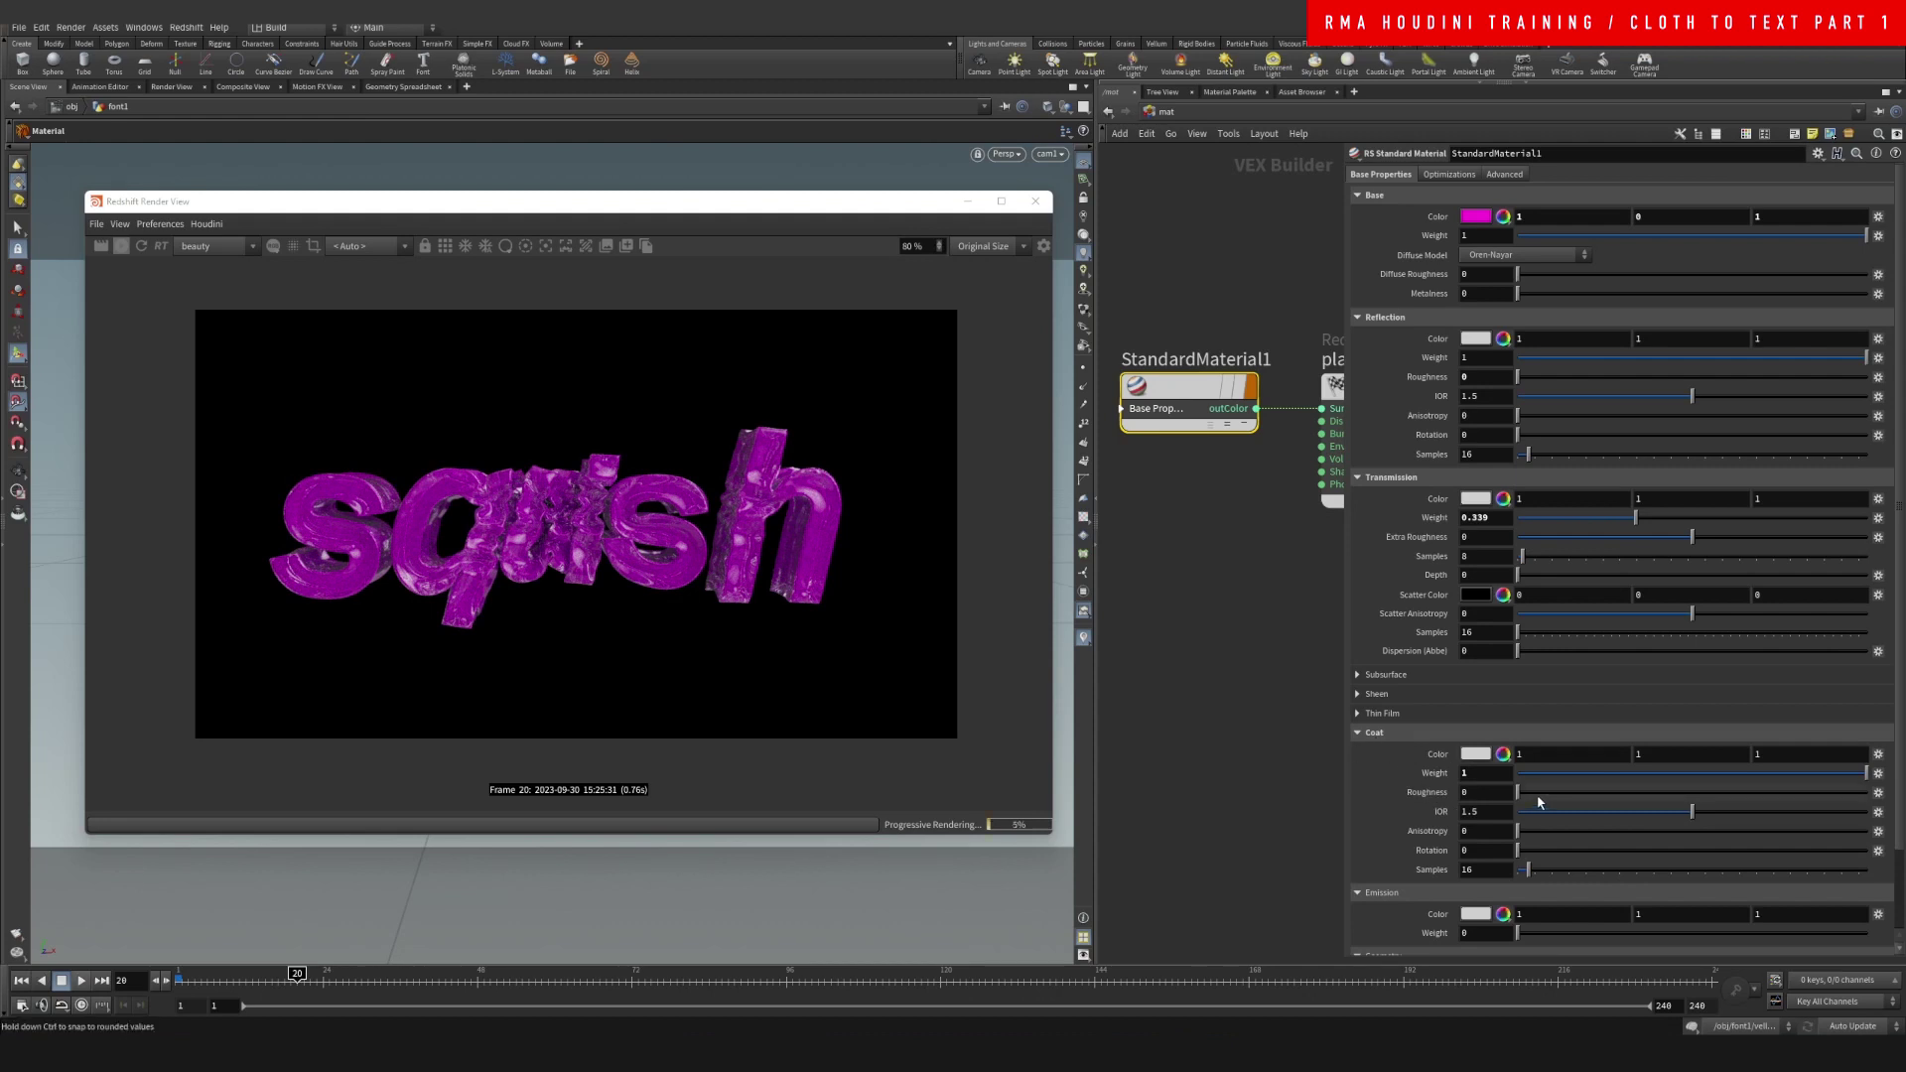
{"action": "left_click_drag", "start_coordinate": [1535, 794], "coordinate": [1557, 795]}
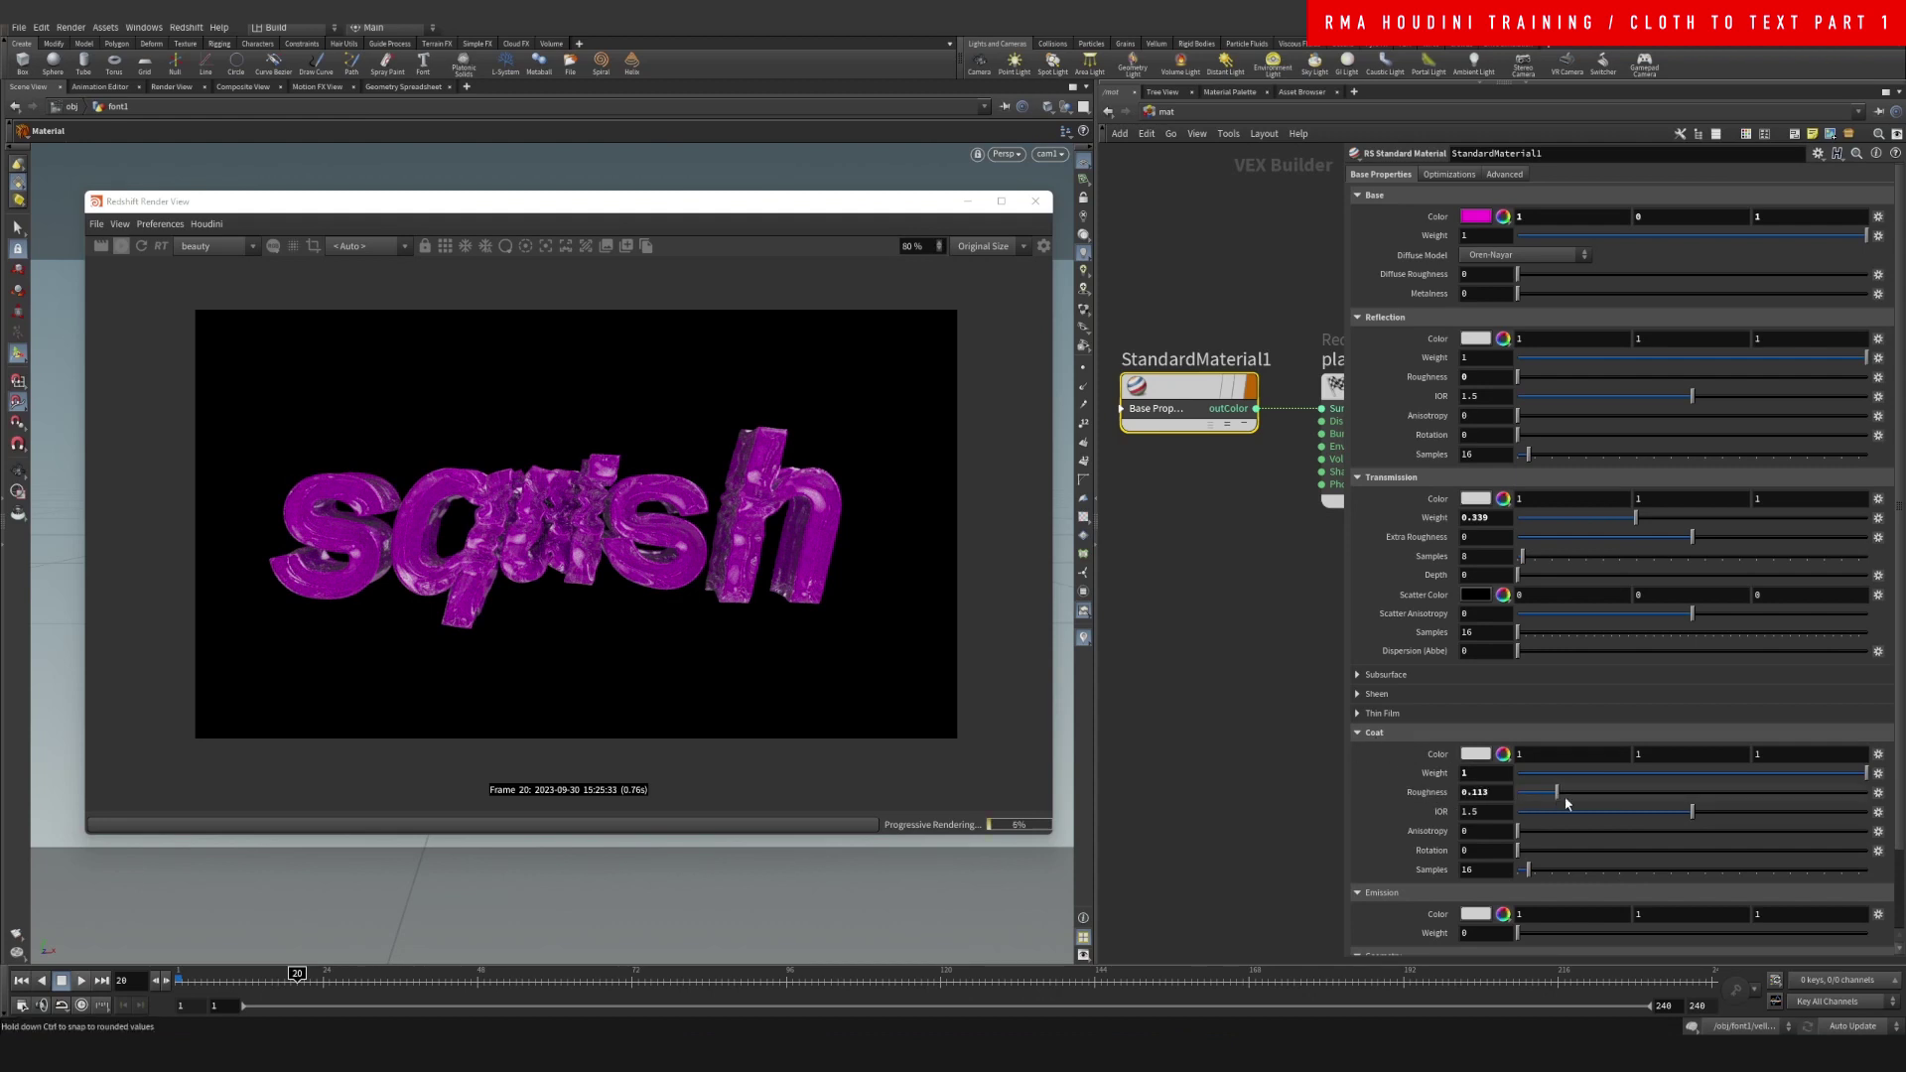
{"action": "left_click", "coordinate": [1358, 732]}
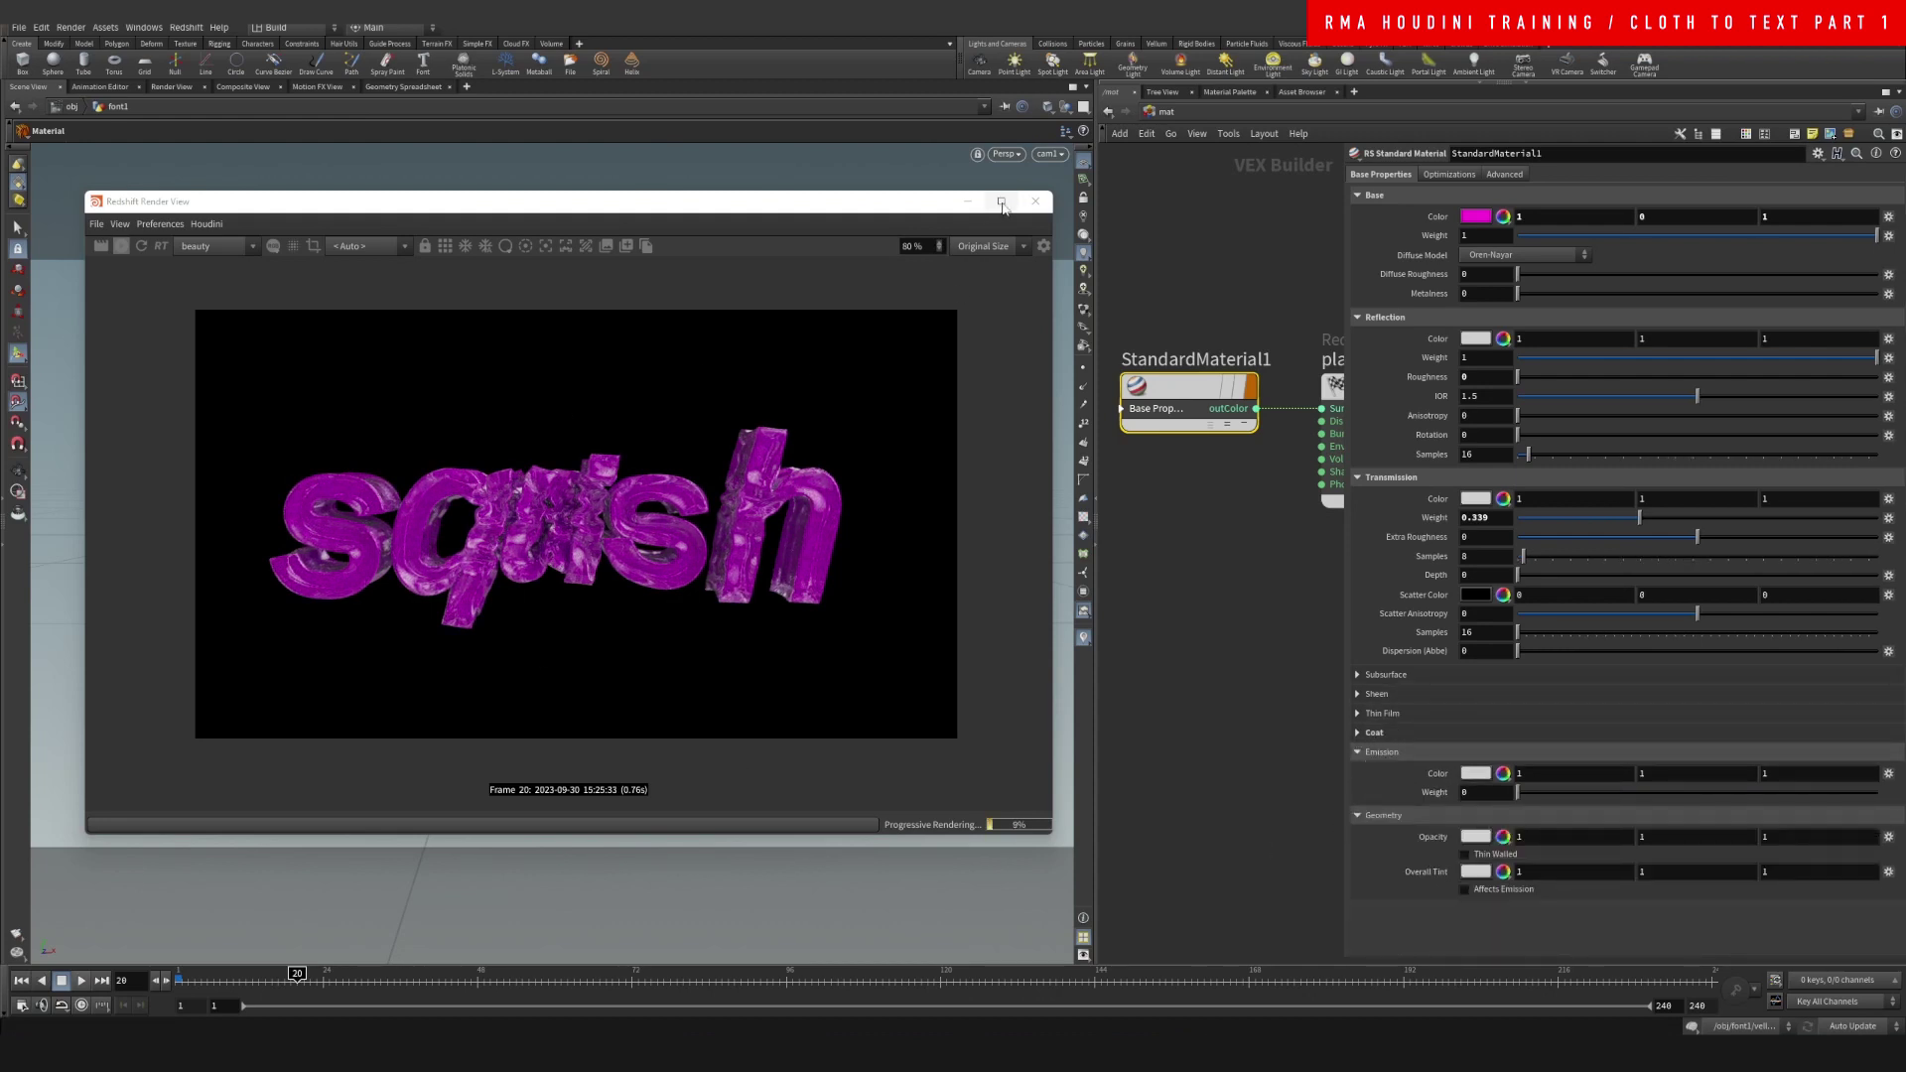
Maximize the Redshift Render View and zoom the image to 200%
{"action": "left_click", "coordinate": [1001, 201]}
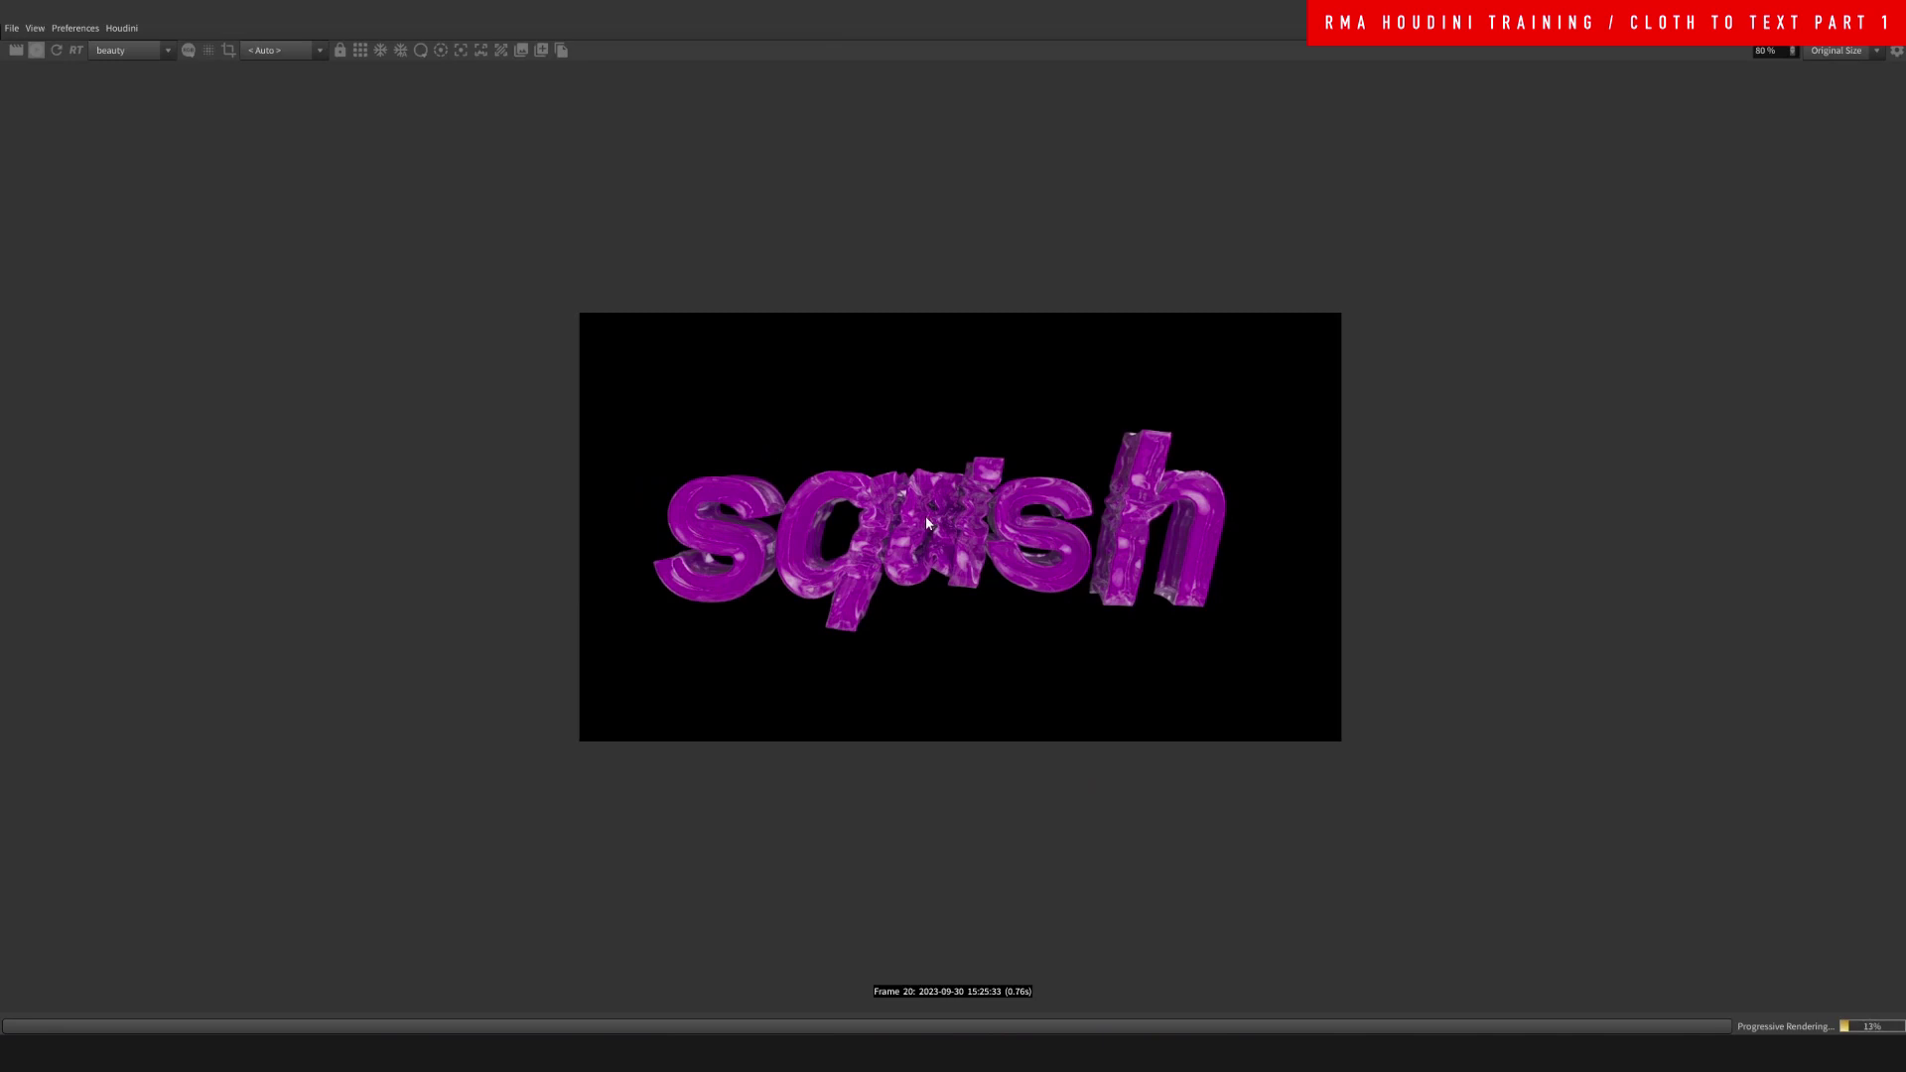
{"action": "scroll", "coordinate": [931, 531], "scroll_direction": "up", "scroll_amount": 3}
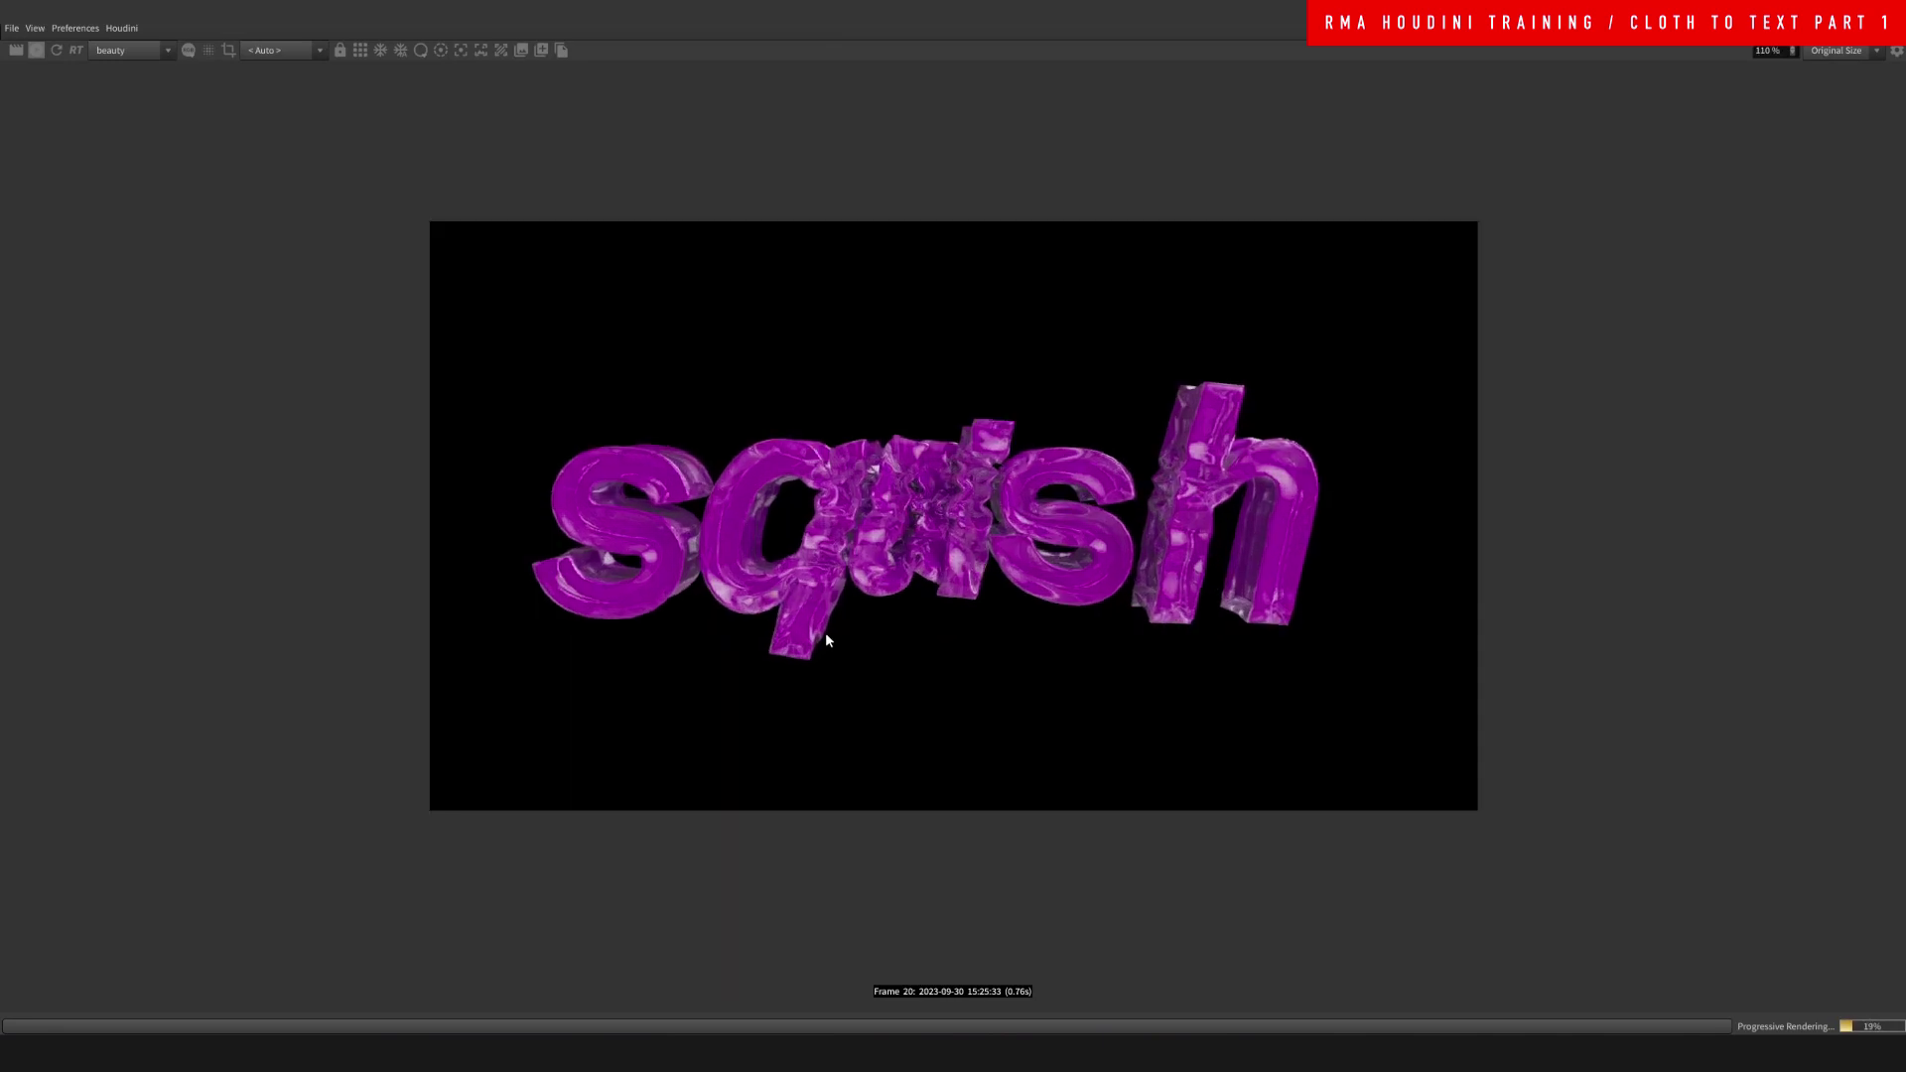
{"action": "scroll", "coordinate": [880, 536], "scroll_direction": "up", "scroll_amount": 5}
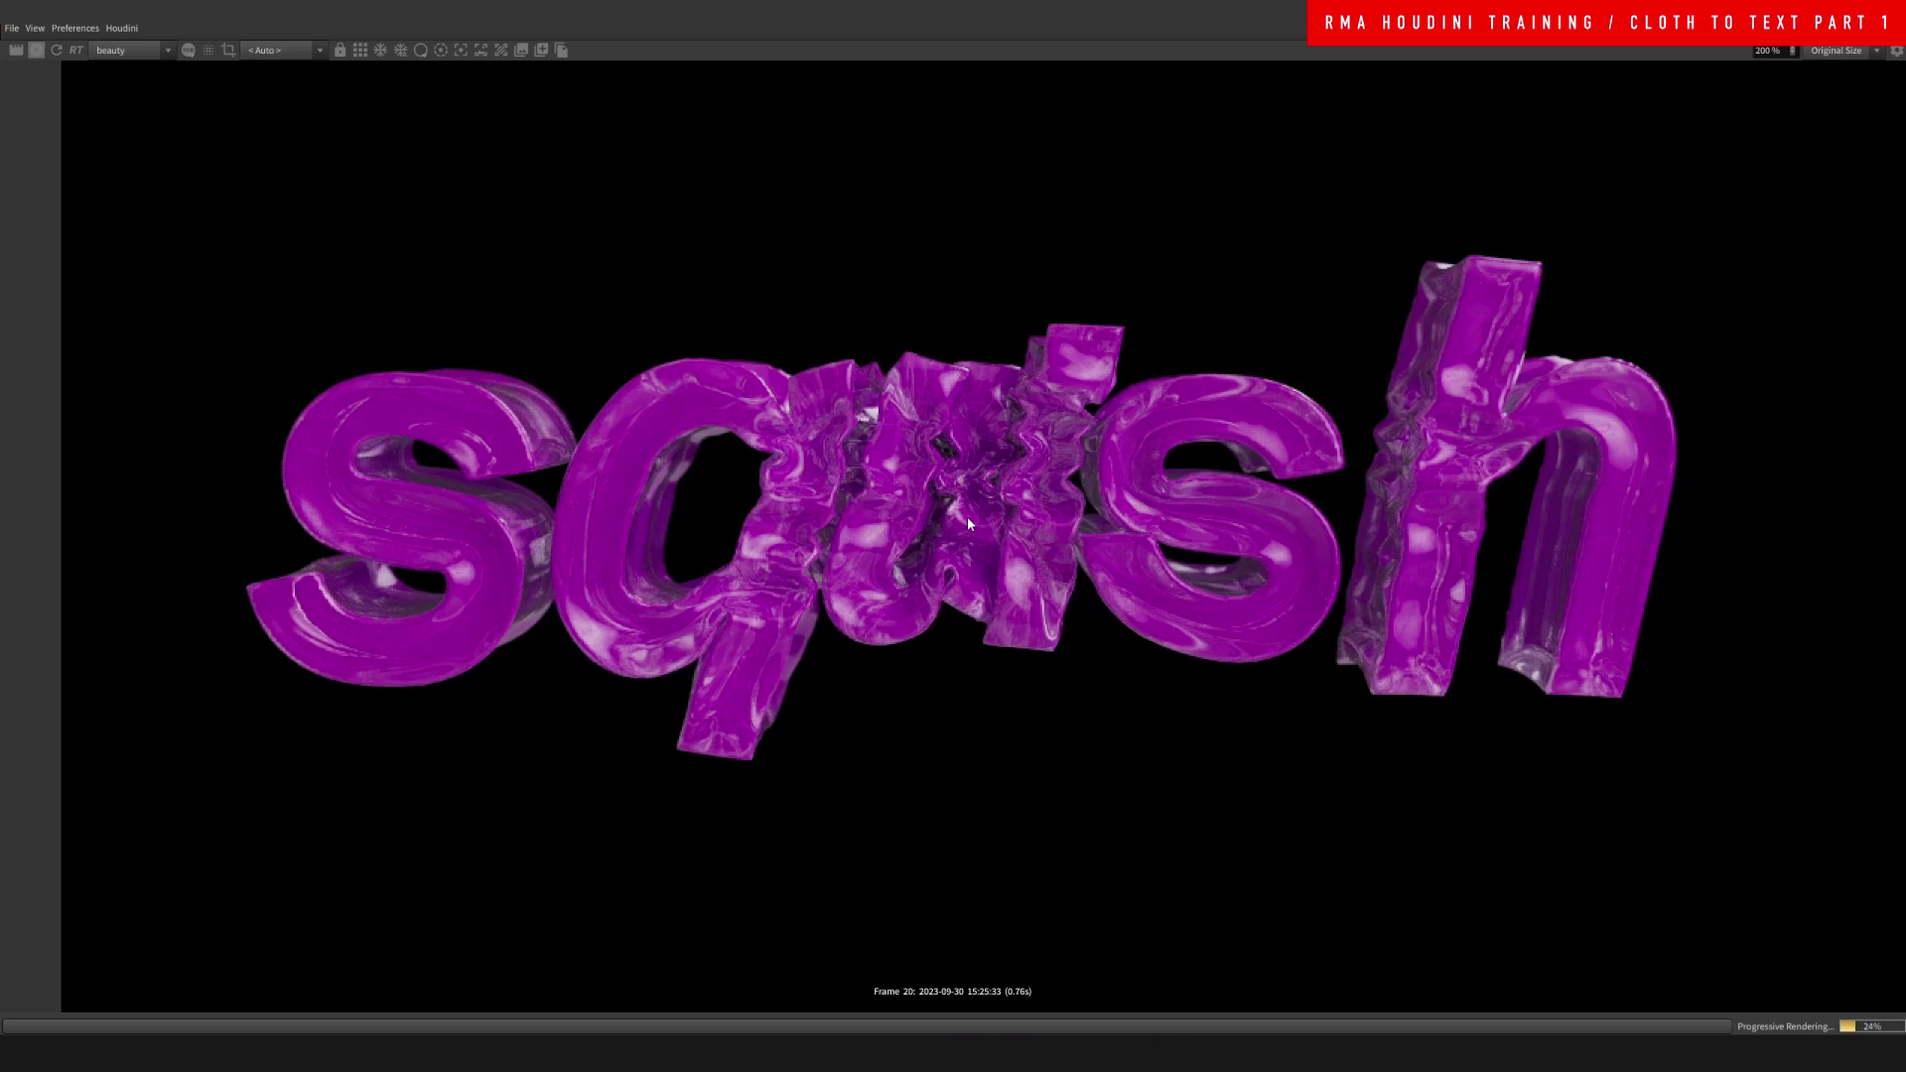